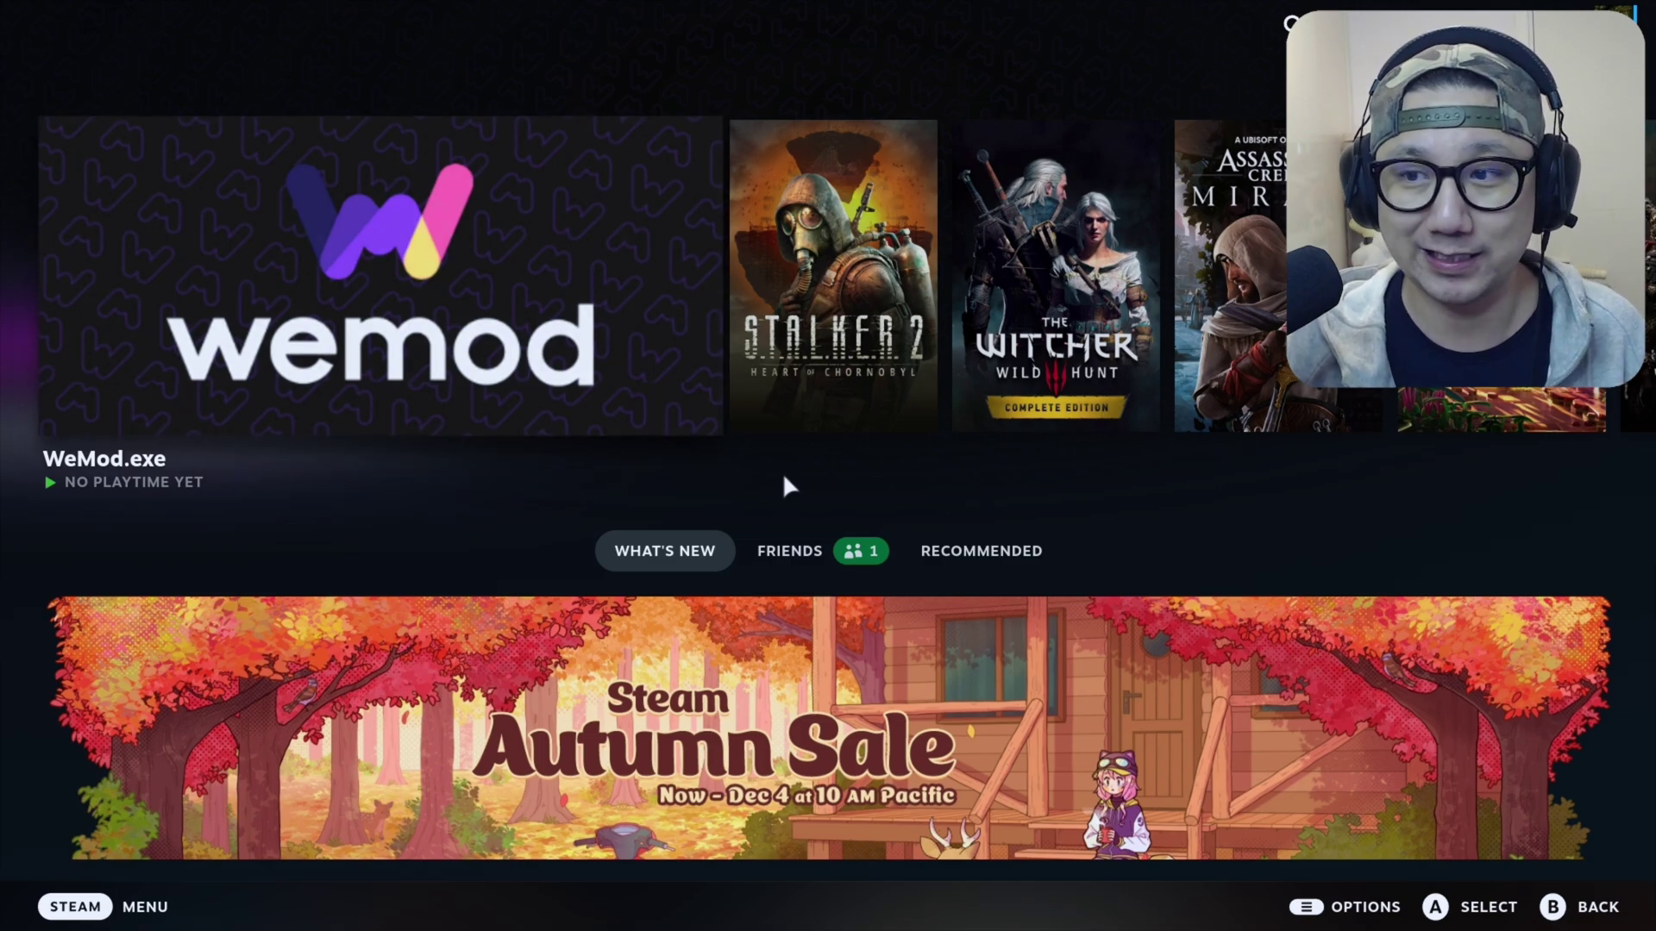
- Check for system updates and view About, showing OS version 3.6.20, build 20241030.1
{"action": "left_click", "coordinate": [75, 906]}
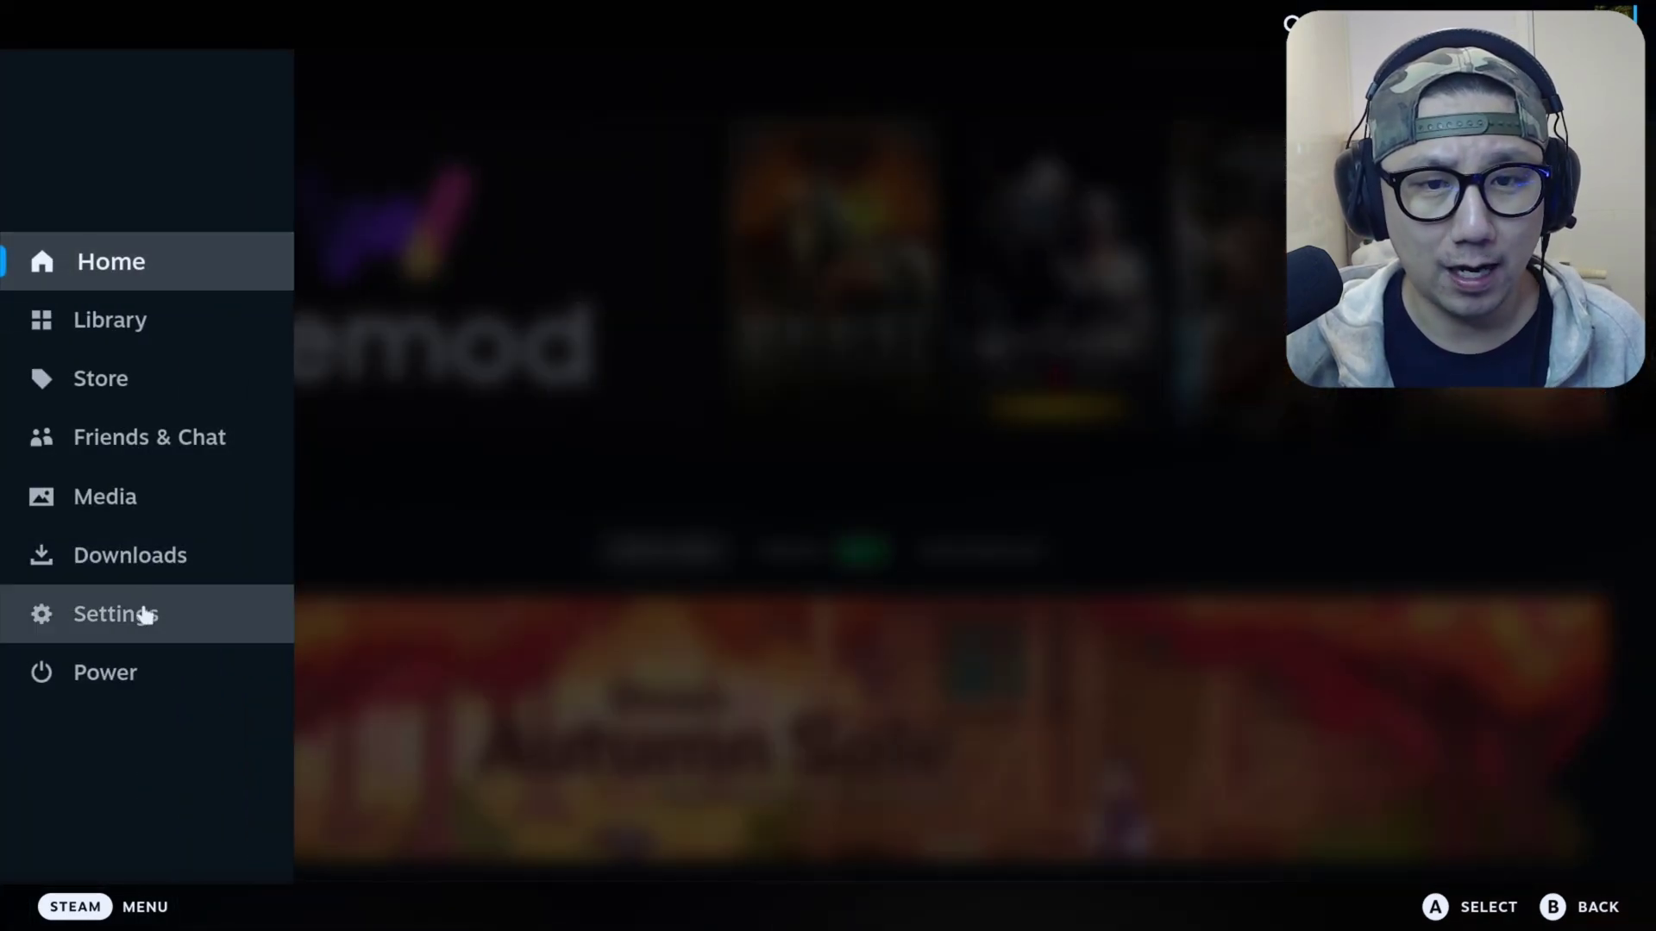
{"action": "left_click", "coordinate": [144, 614]}
{"action": "left_click", "coordinate": [427, 128]}
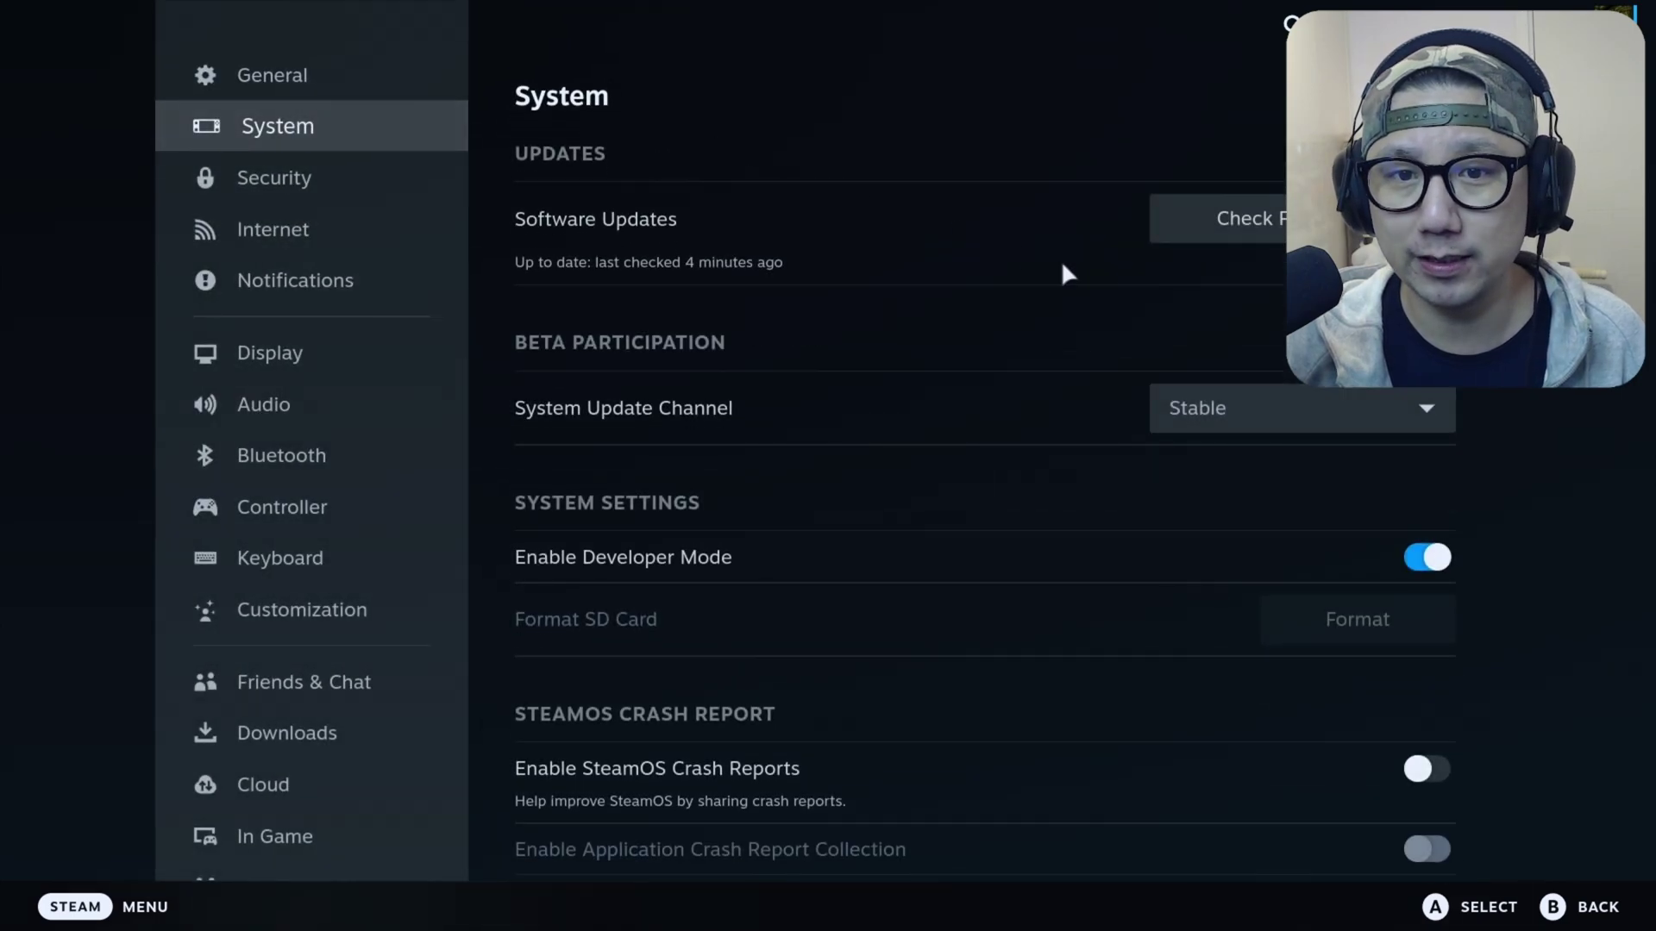
{"action": "left_click", "coordinate": [1231, 229]}
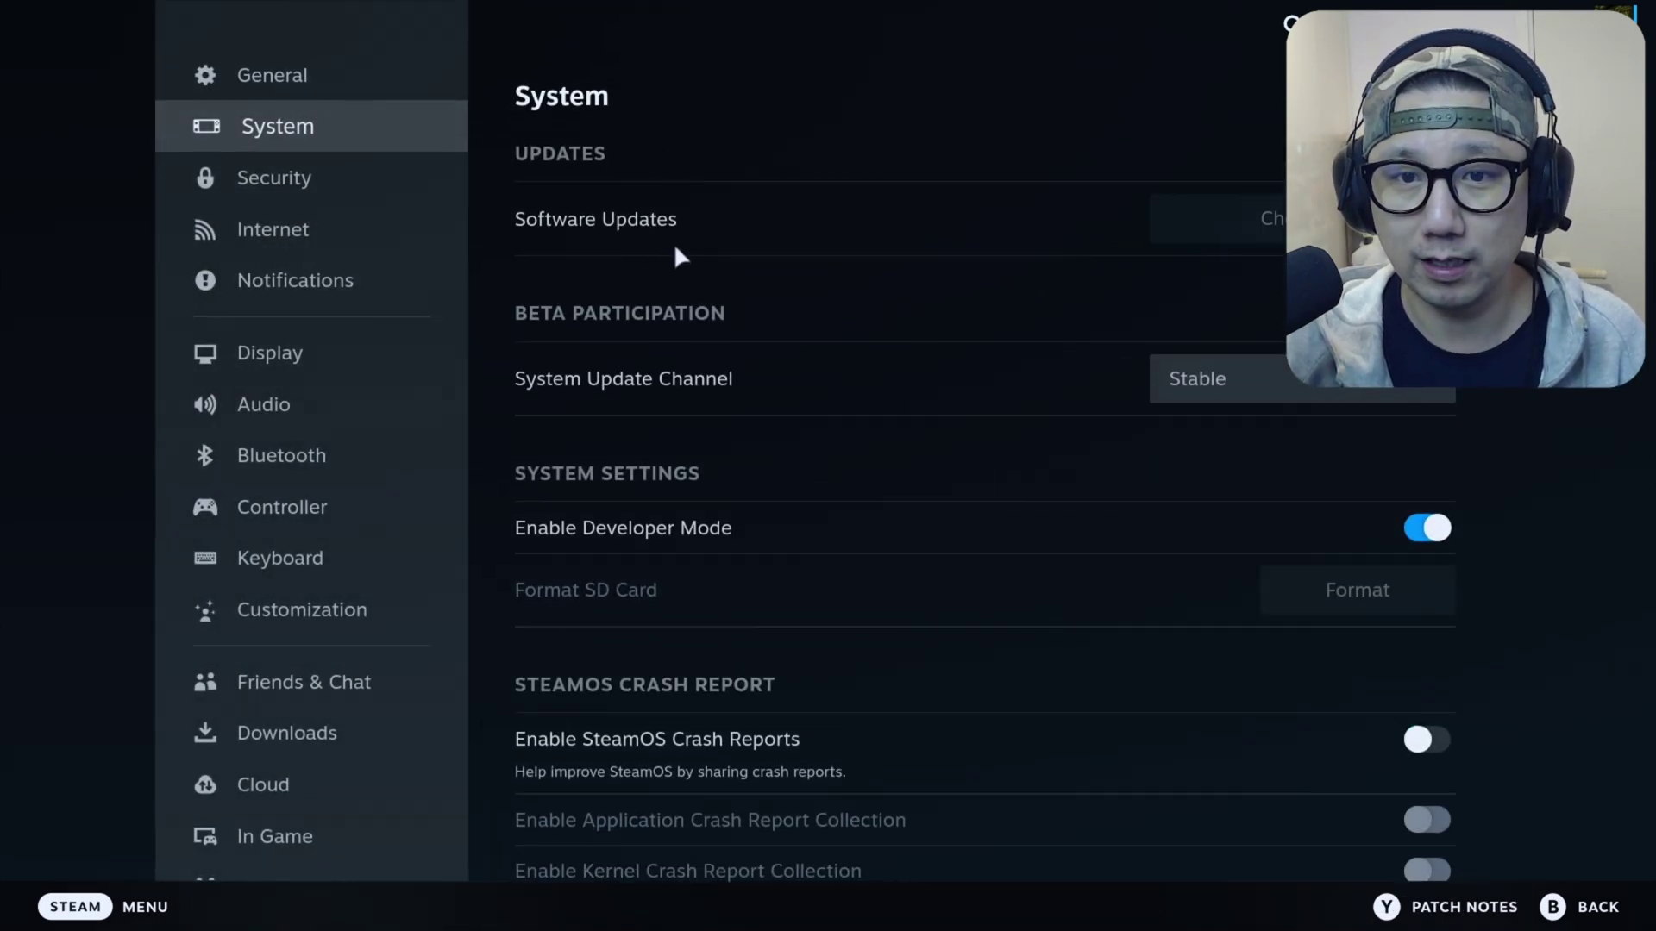
{"action": "scroll", "coordinate": [1229, 489], "scroll_direction": "down", "scroll_amount": 10}
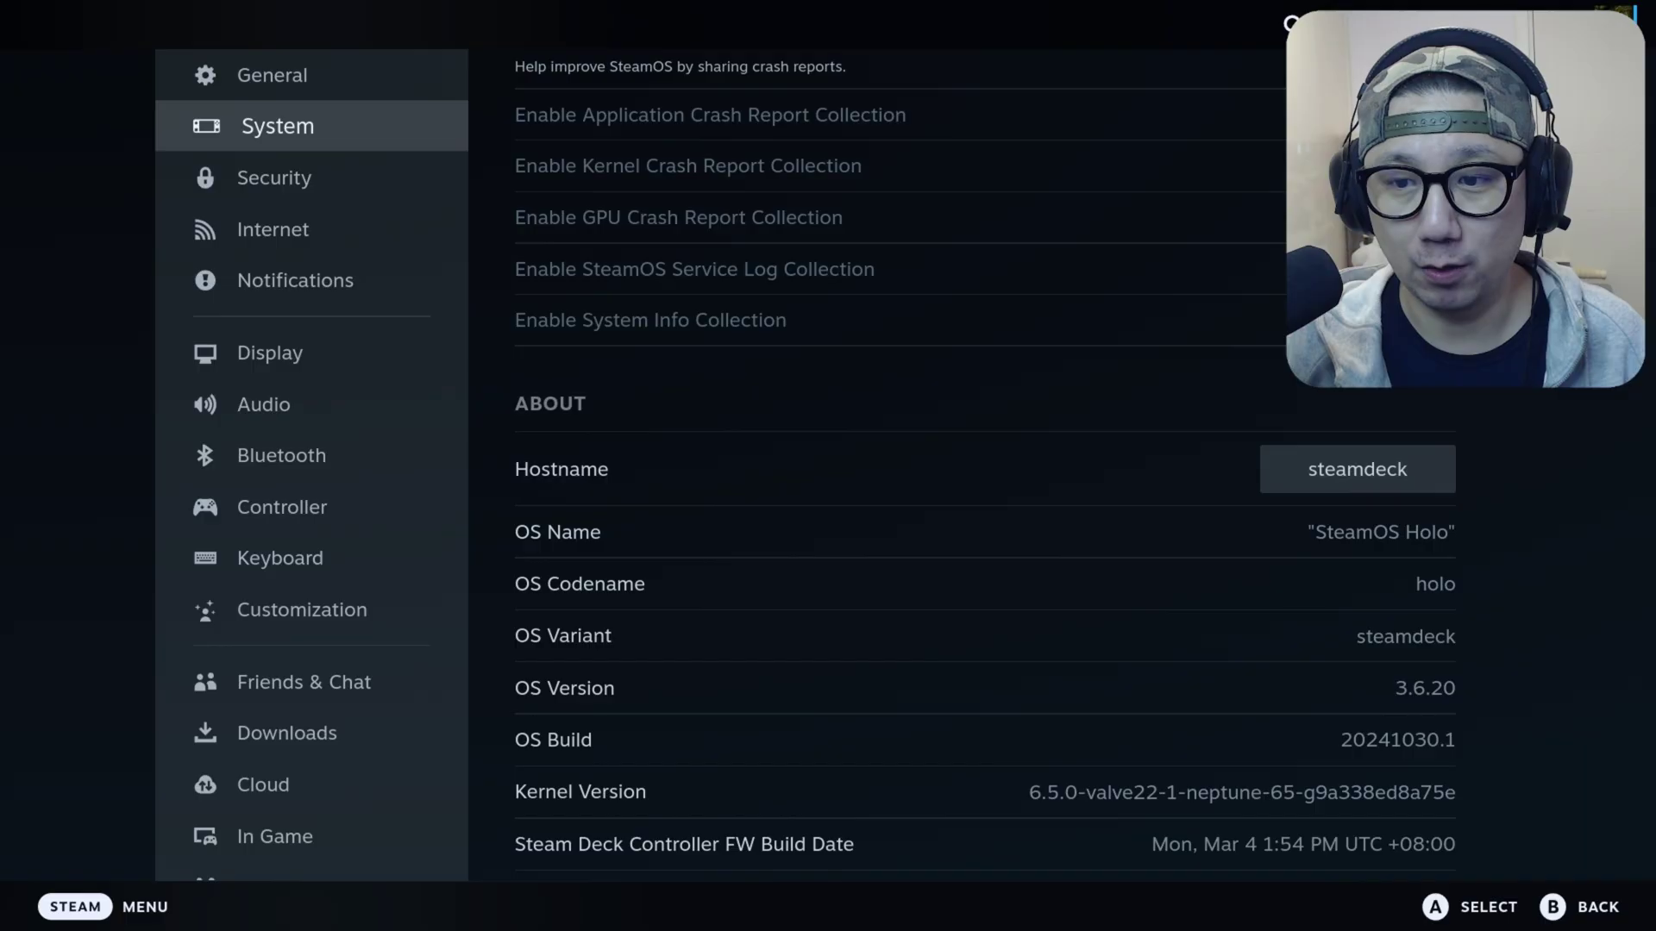
- Open WeMod.exe's shortcut properties and inspect its Target path
{"action": "key", "text": "Escape"}
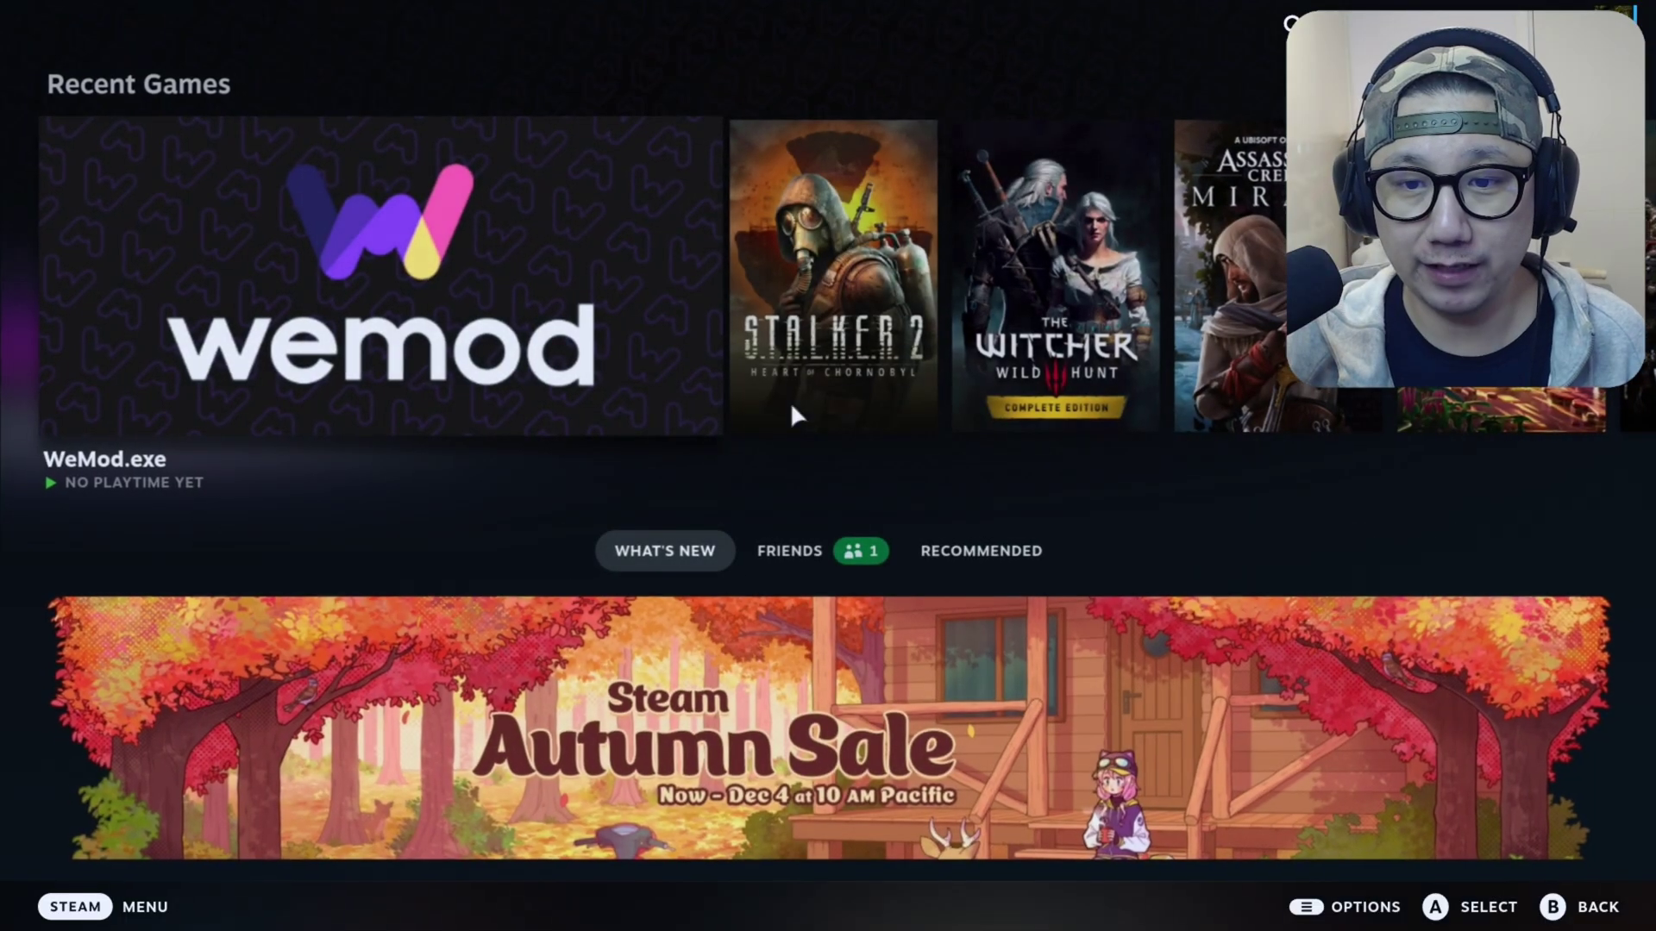
{"action": "key", "text": "Return"}
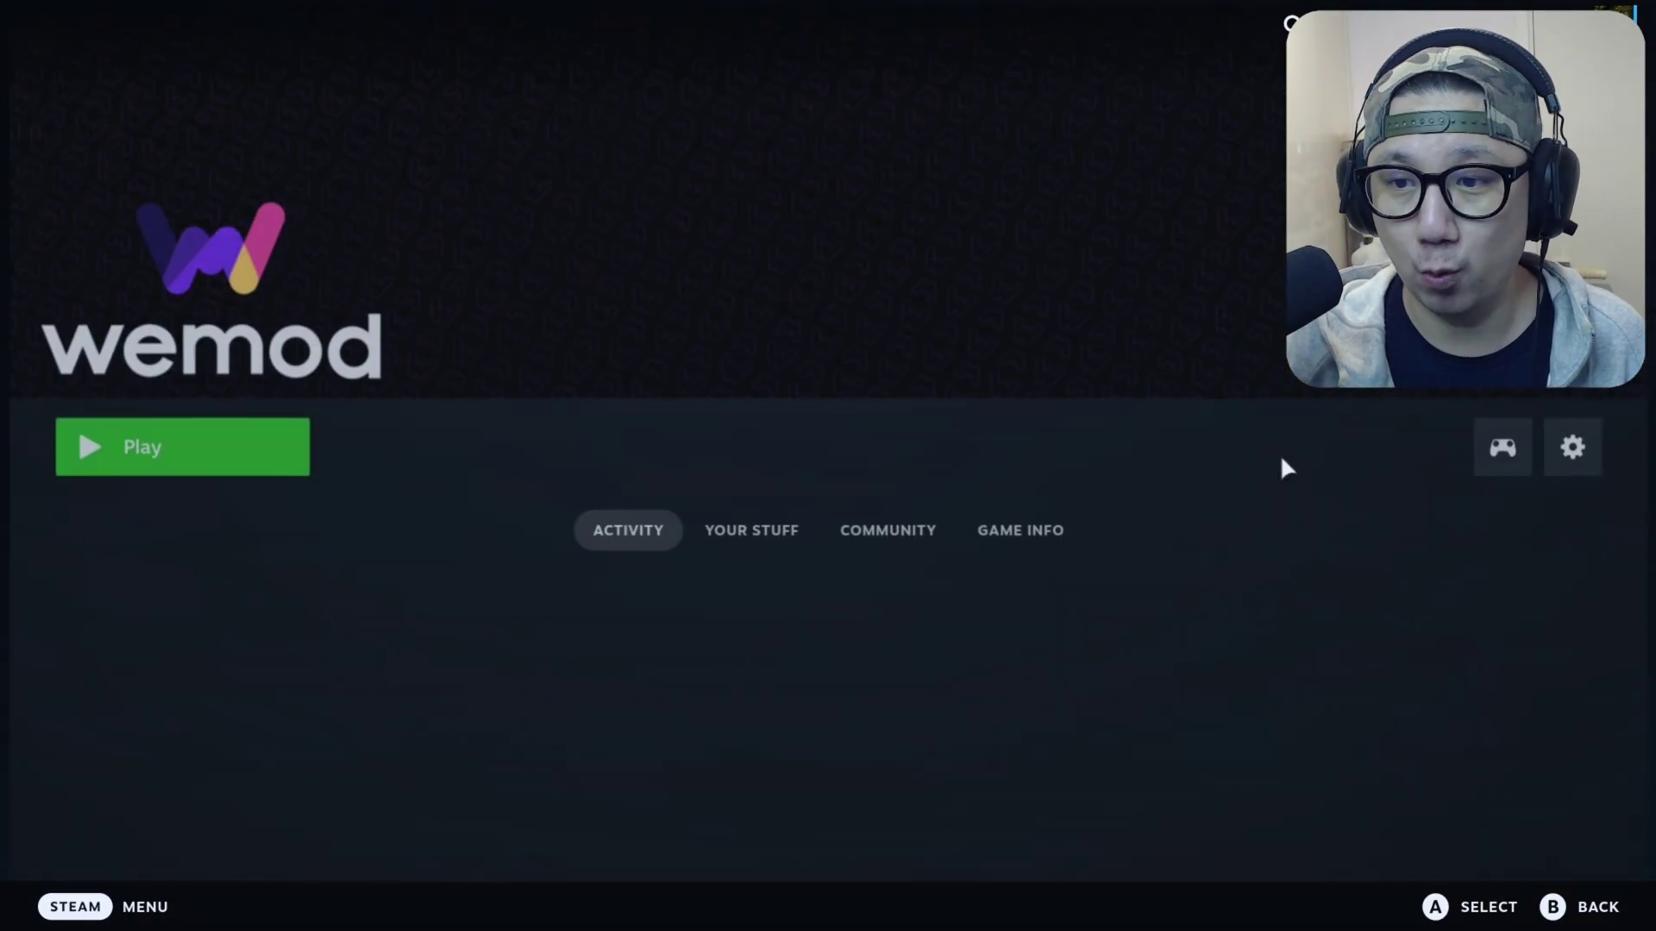
{"action": "left_click", "coordinate": [1581, 447]}
{"action": "left_click", "coordinate": [874, 608]}
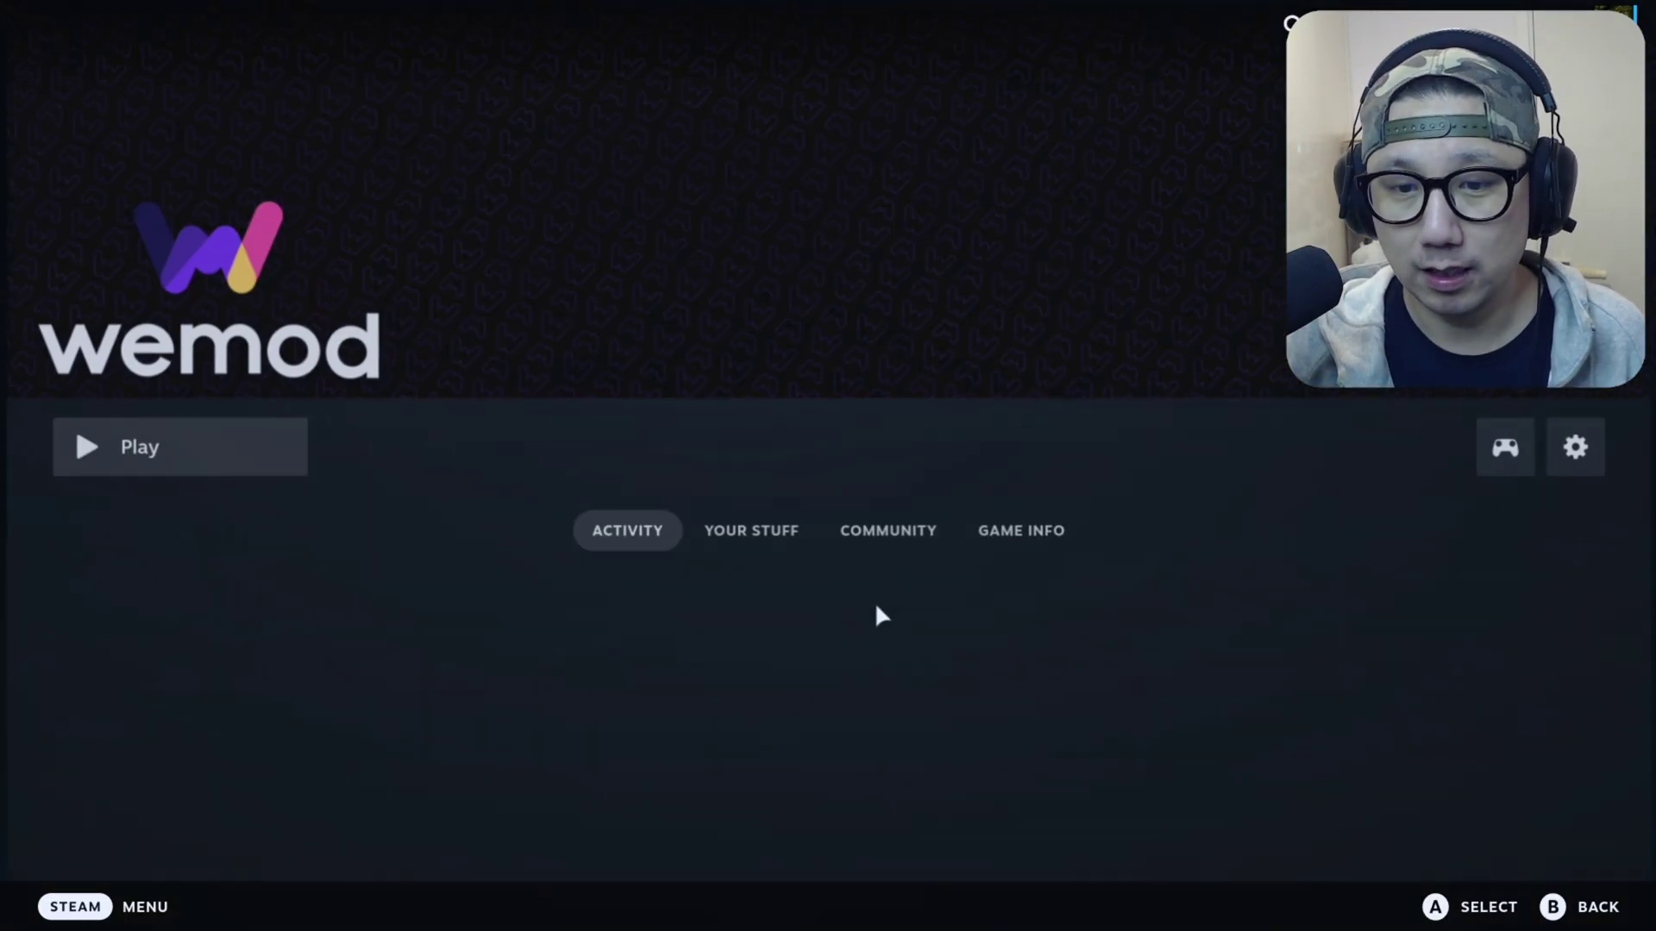
{"action": "left_click_drag", "start_coordinate": [679, 336], "coordinate": [780, 336]}
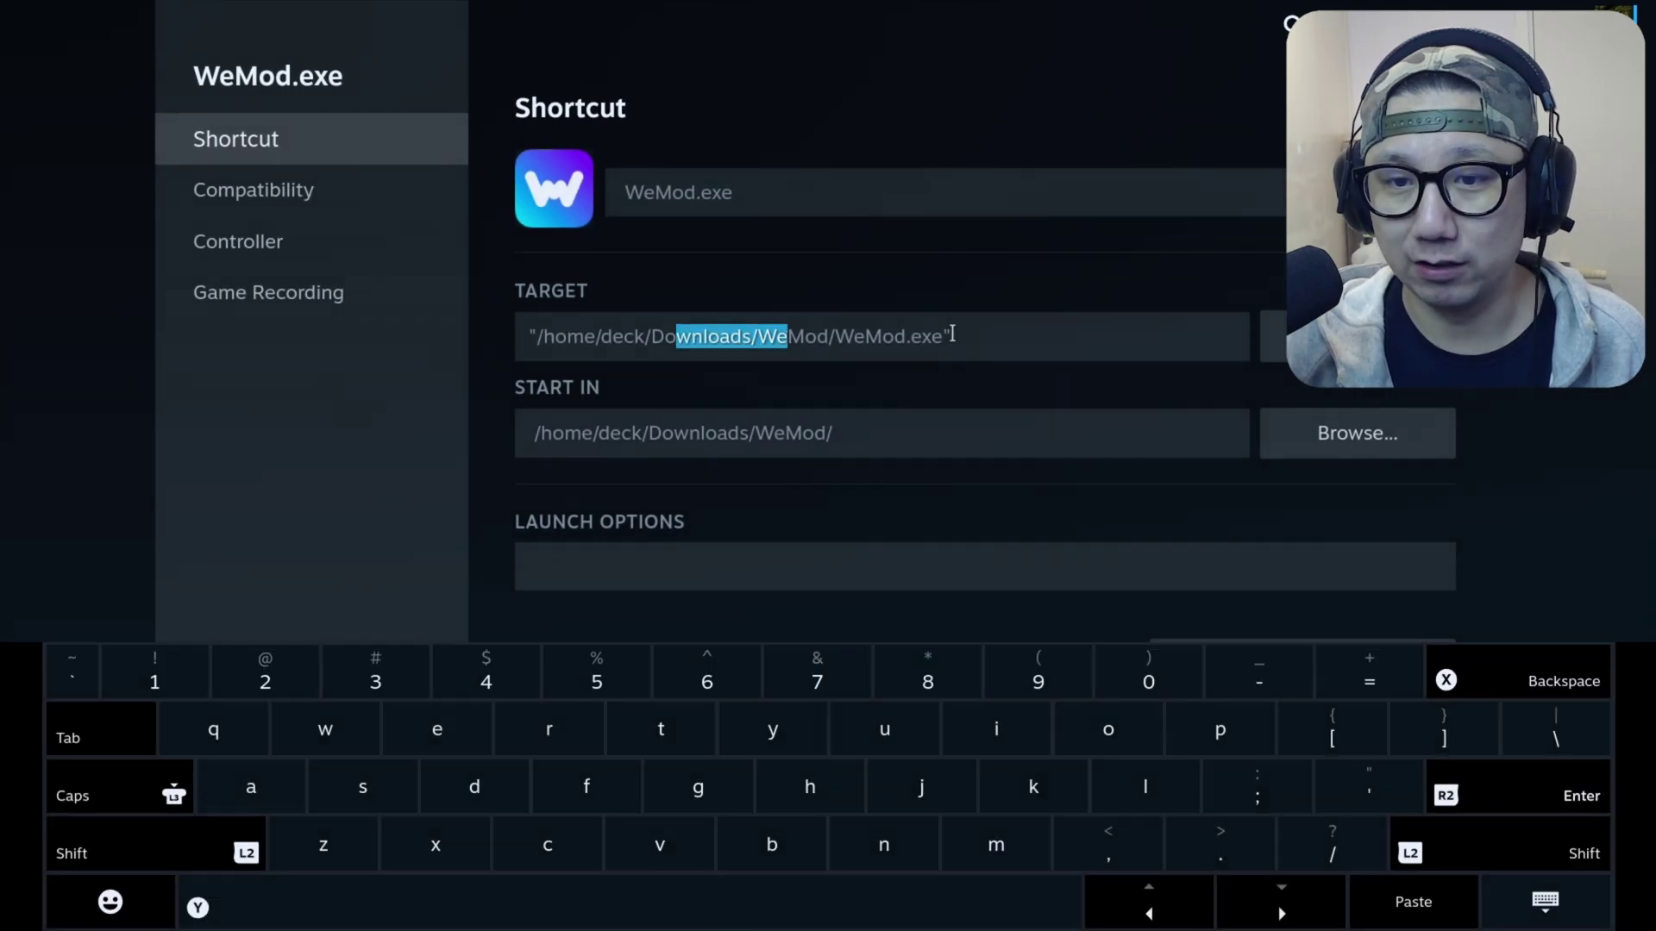
{"action": "triple_click", "coordinate": [953, 336]}
{"action": "left_click_drag", "start_coordinate": [952, 336], "coordinate": [879, 335]}
{"action": "left_click", "coordinate": [899, 336]}
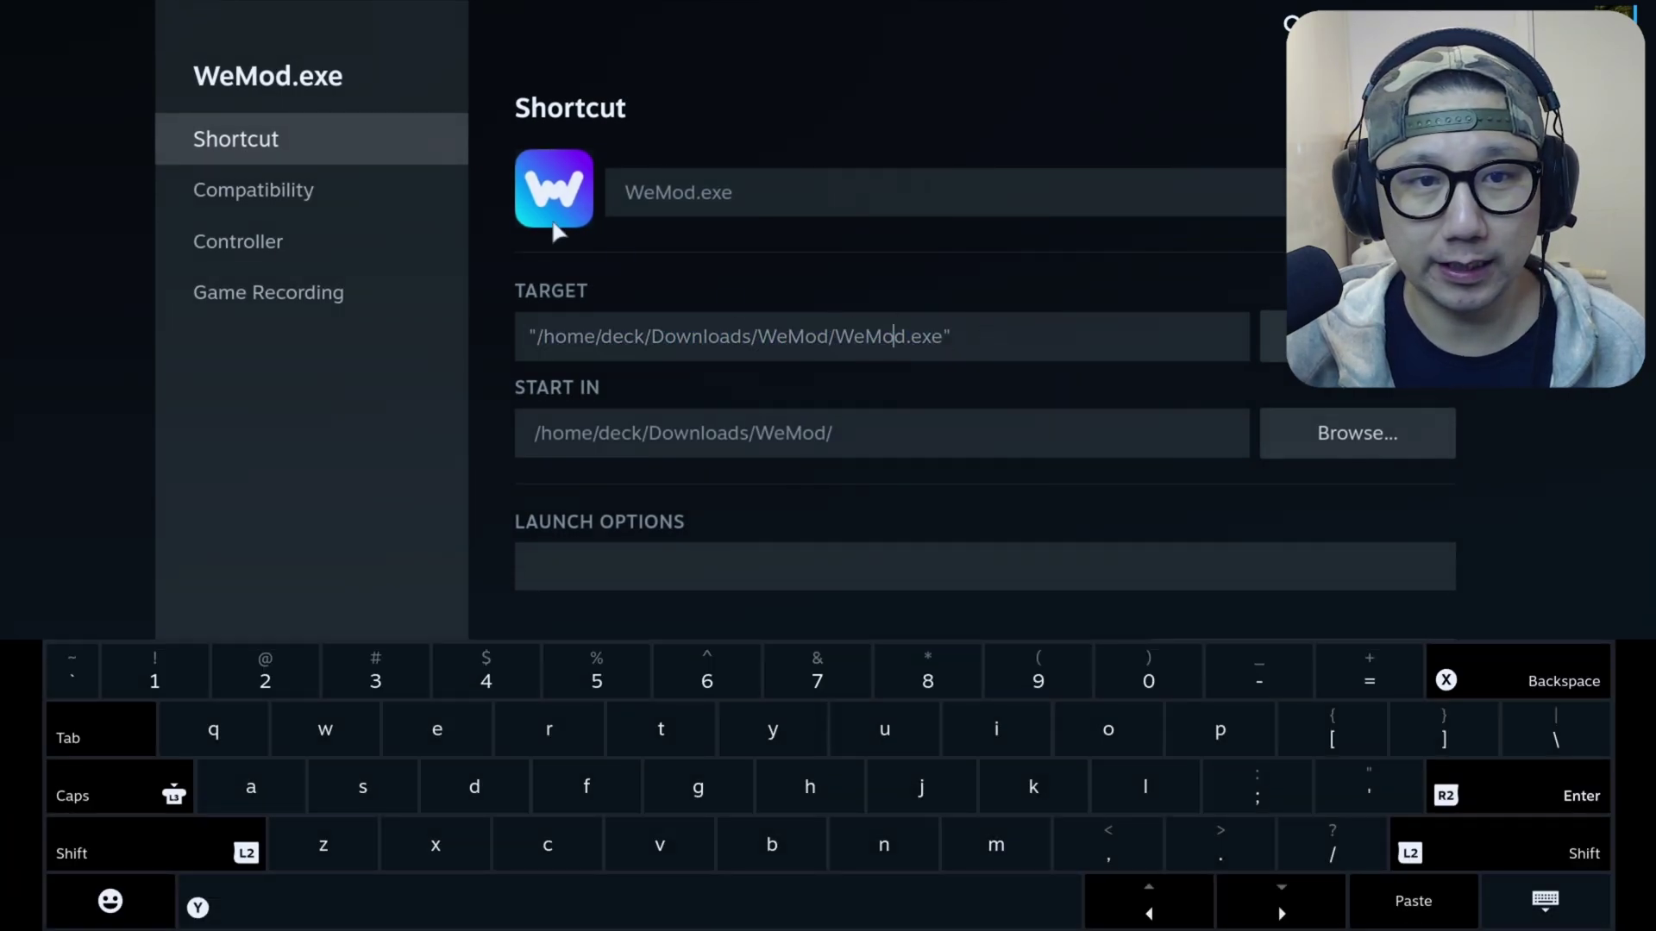
- Confirm WeMod.exe uses Proton Experimental, then launch it from its game page
{"action": "left_click", "coordinate": [430, 188]}
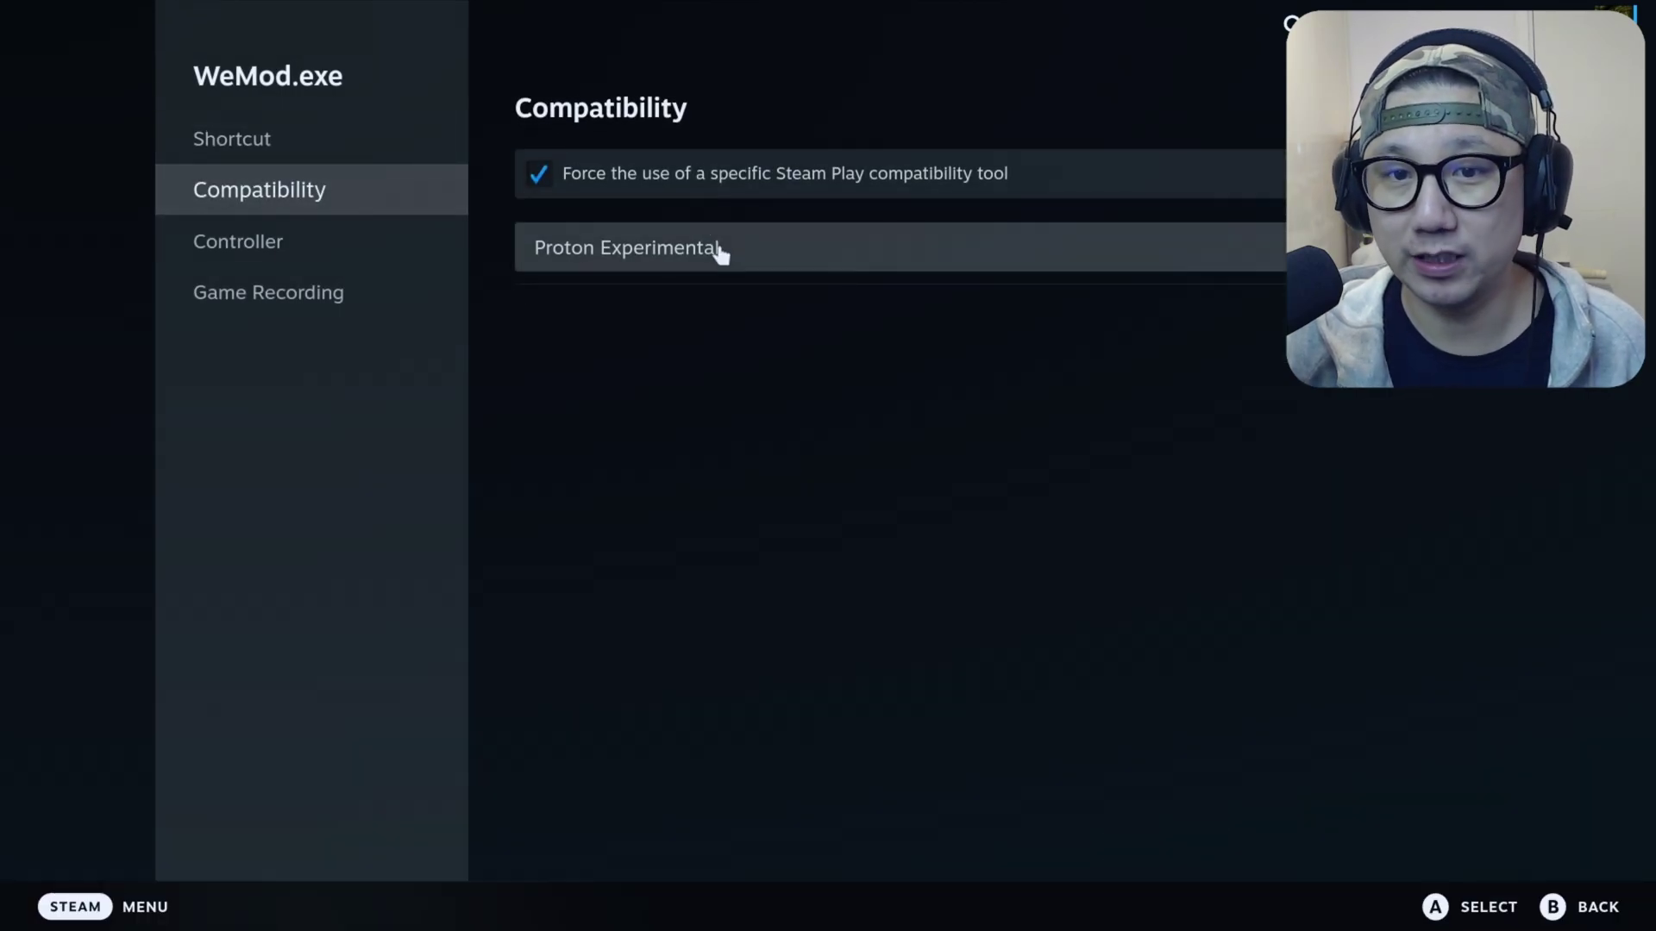
{"action": "key", "text": "Escape"}
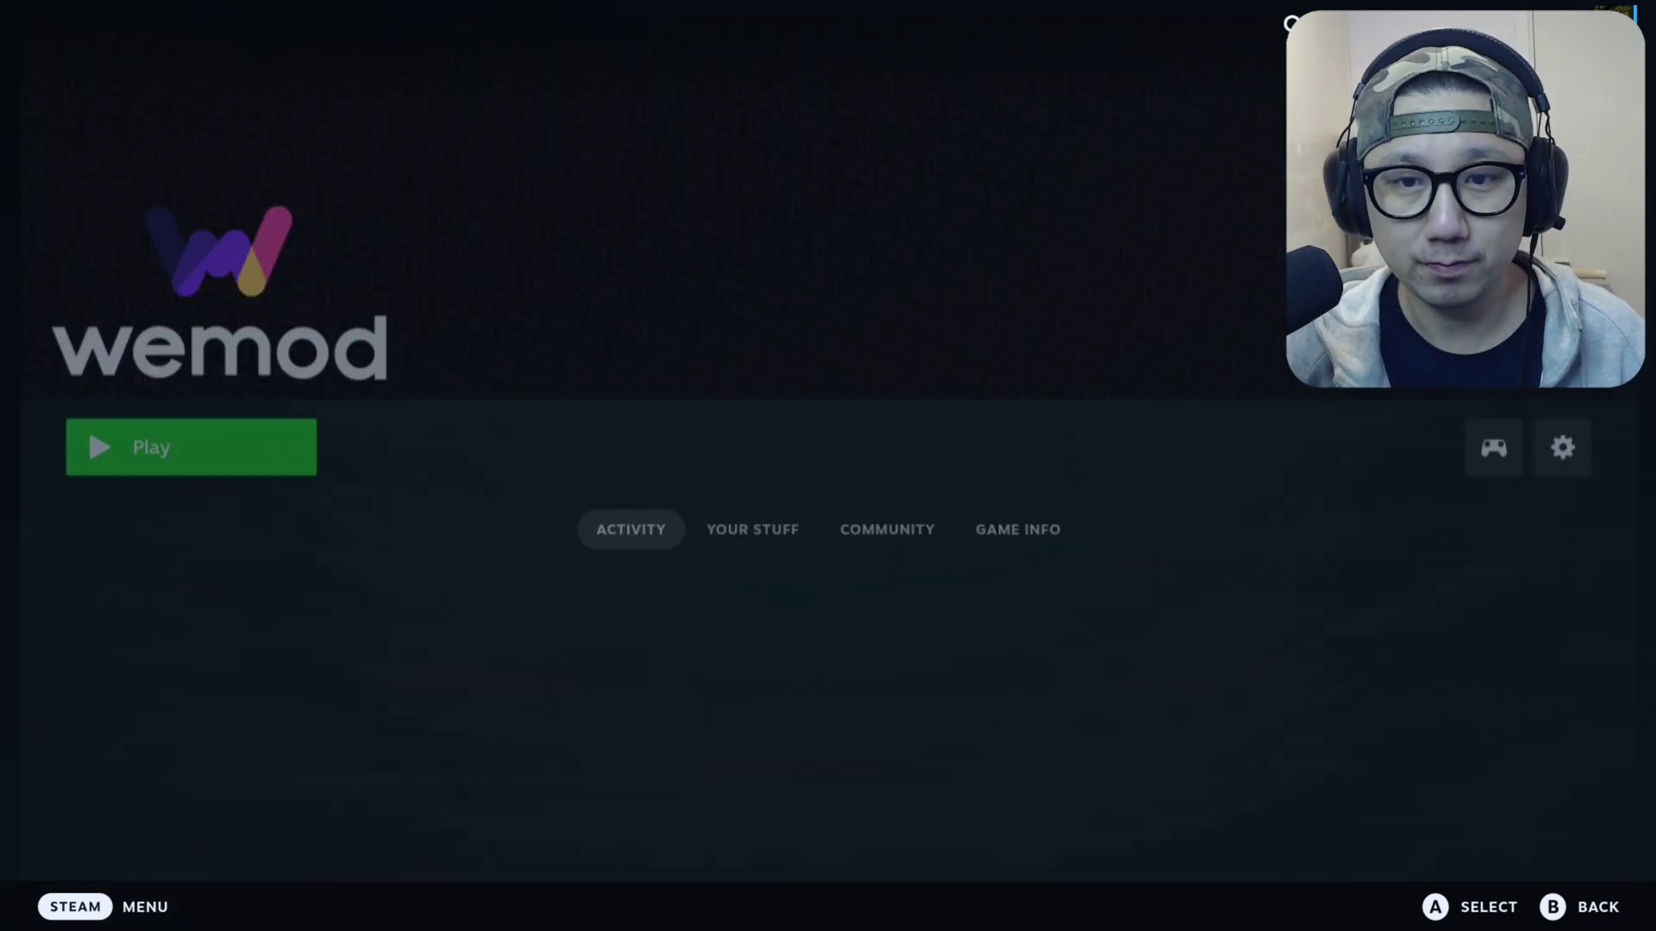
{"action": "key", "text": "Return"}
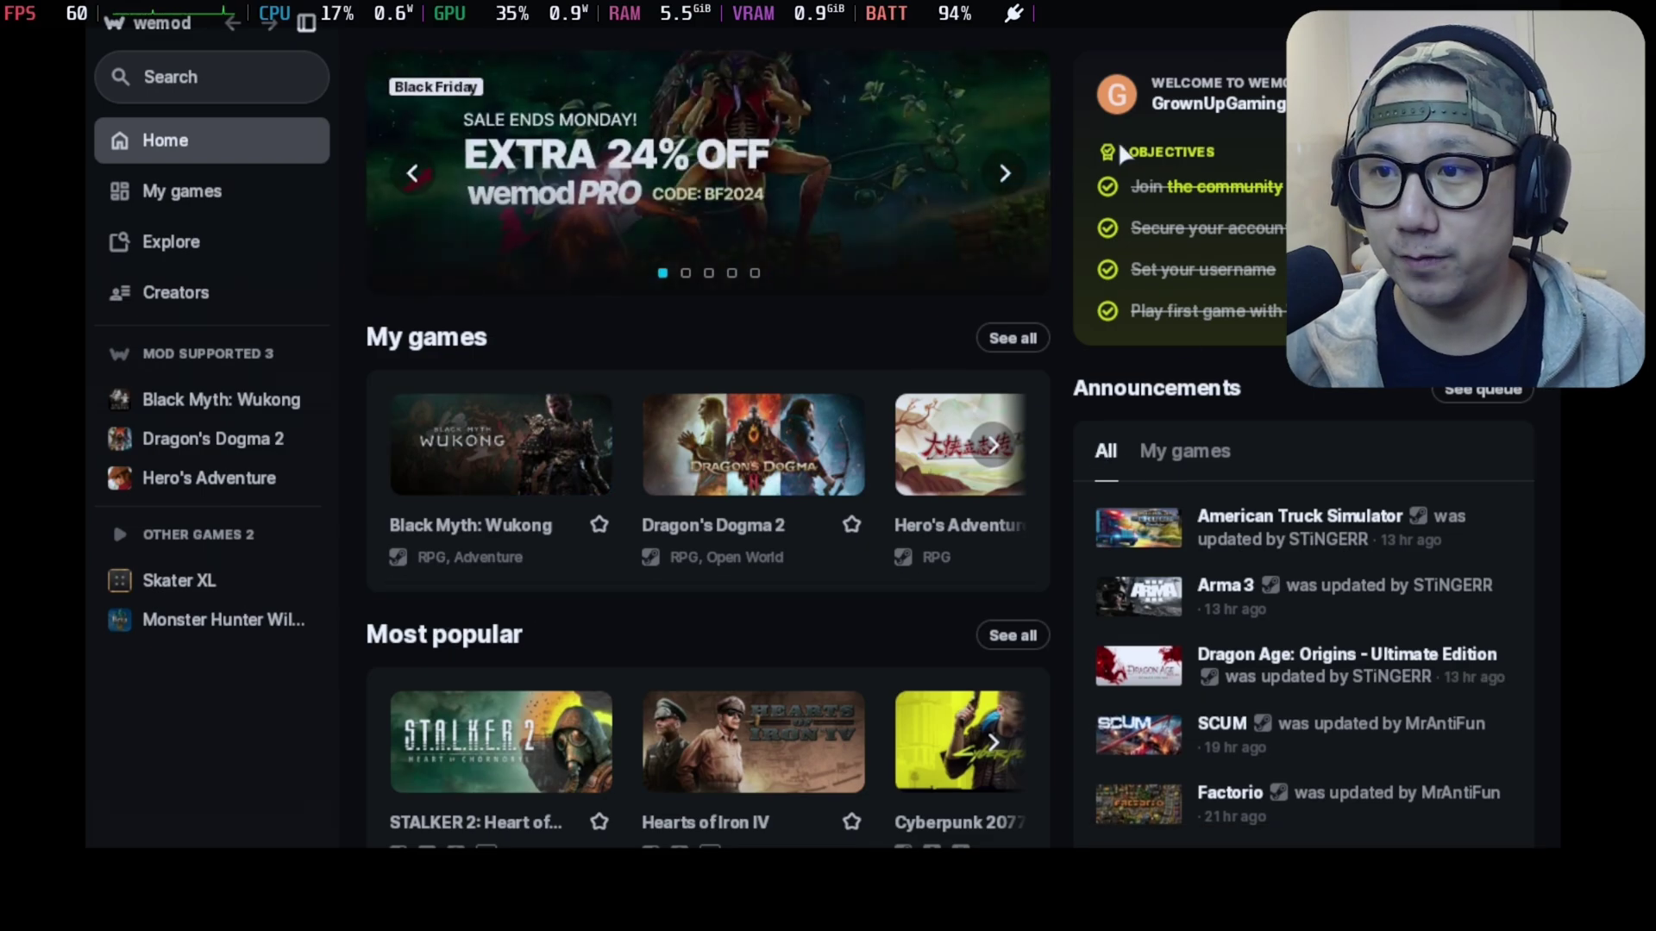
- Open the user's profile from the username in WeMod's Home welcome card
{"action": "left_click", "coordinate": [1217, 103]}
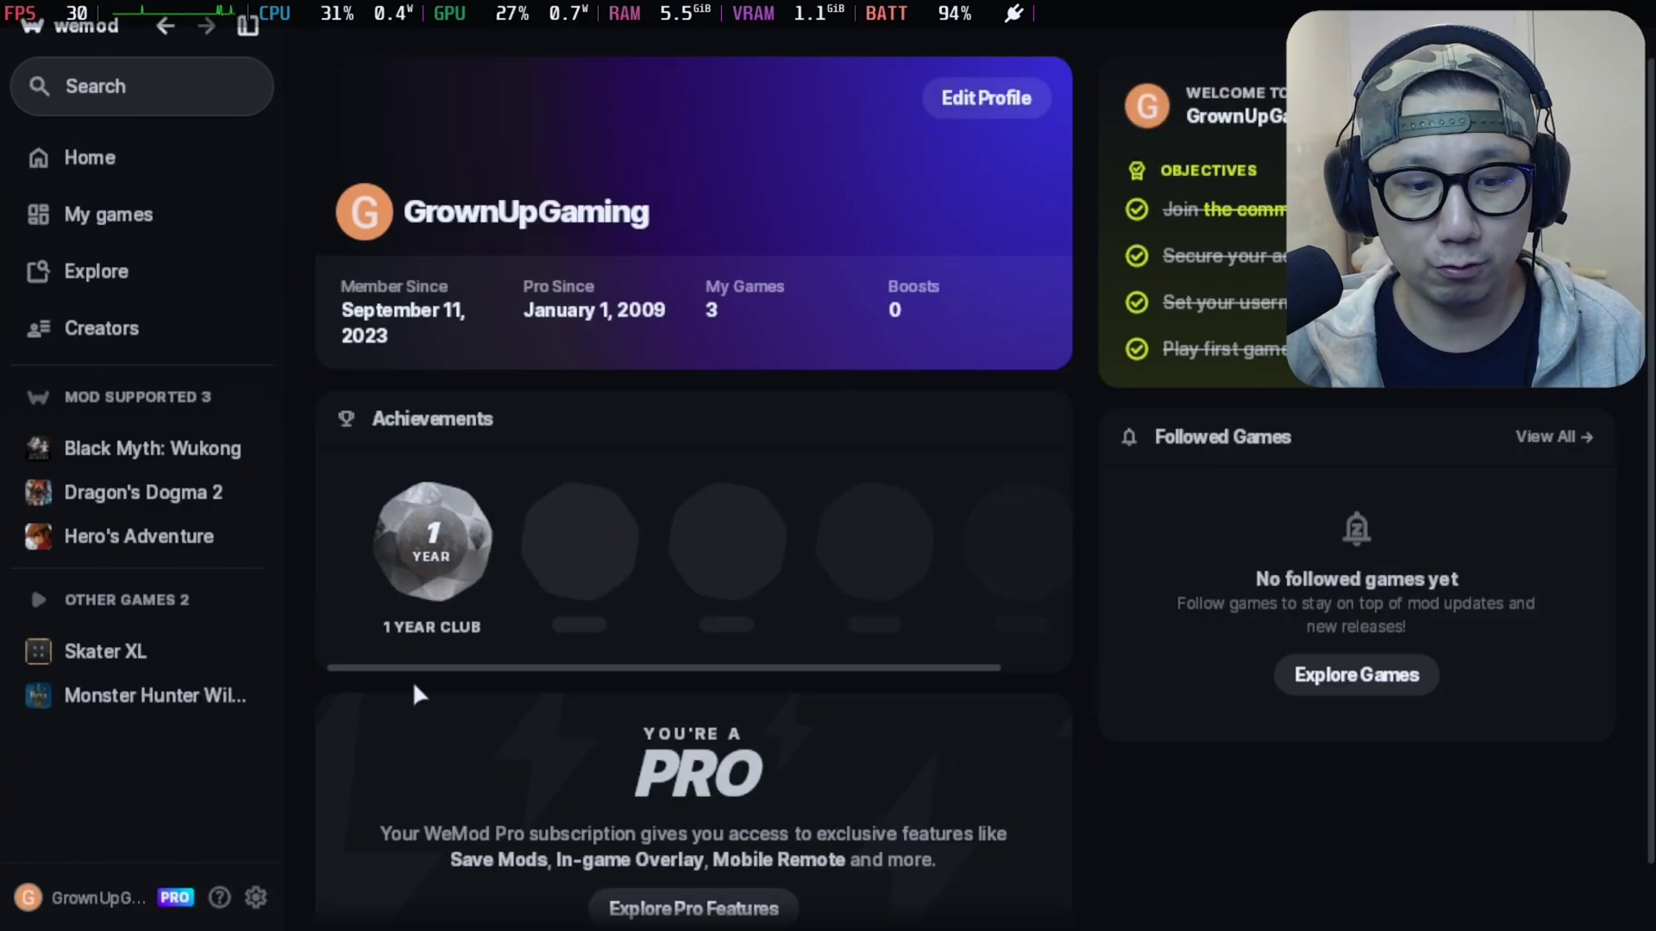
{"action": "left_click", "coordinate": [254, 900]}
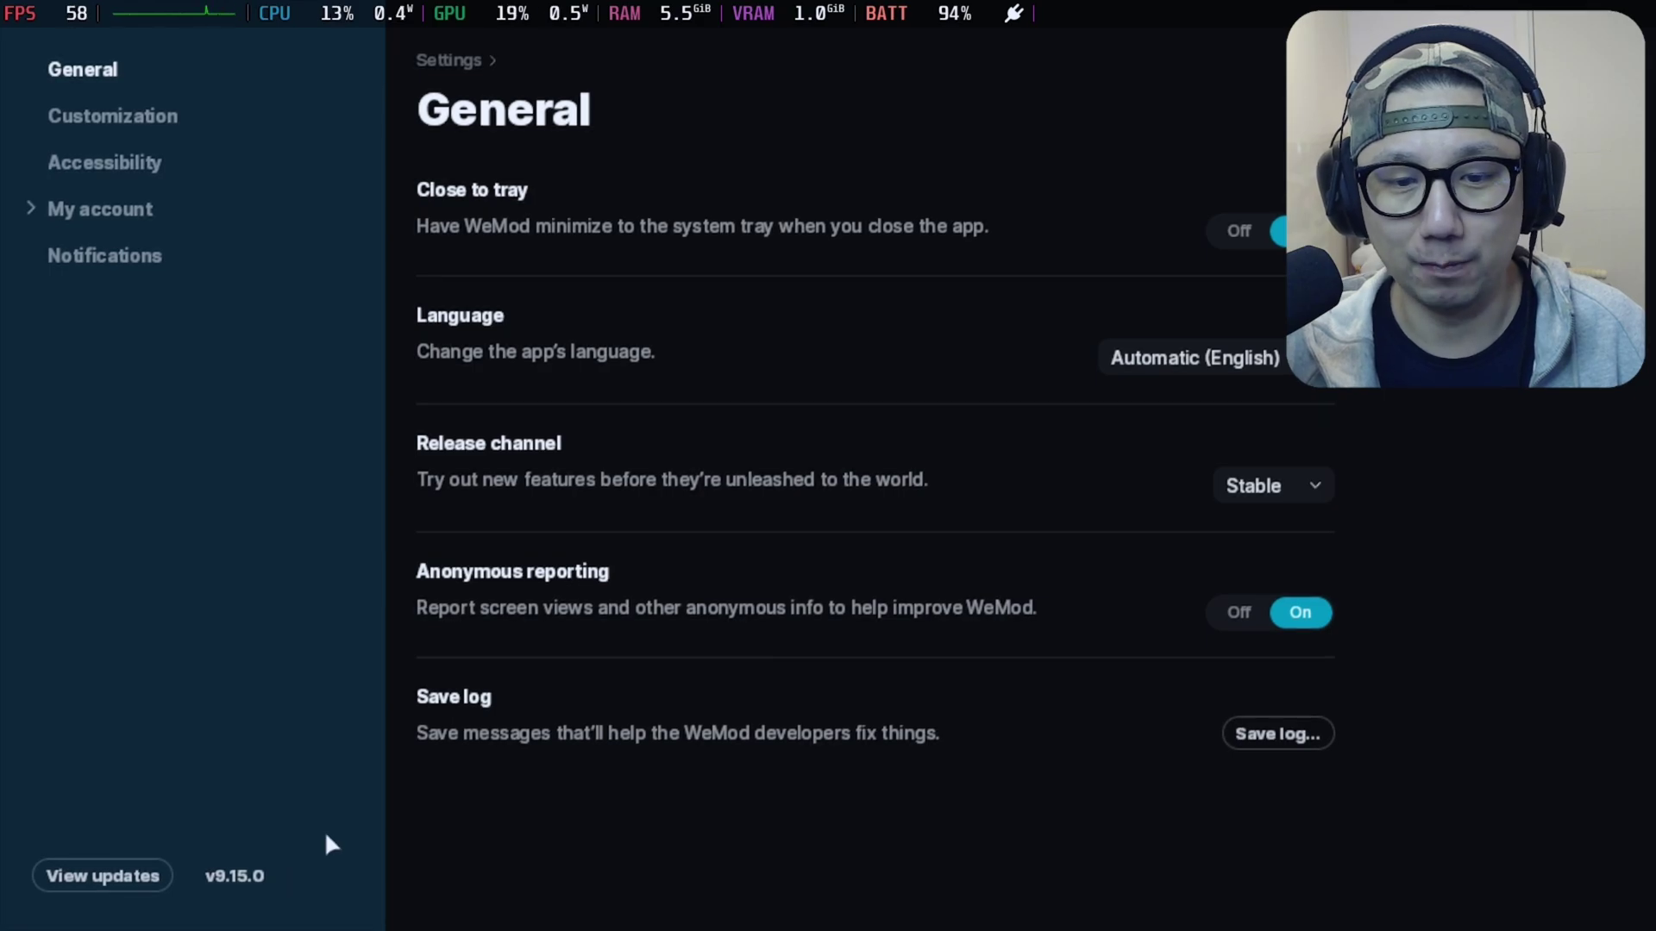
{"action": "key", "text": "Escape"}
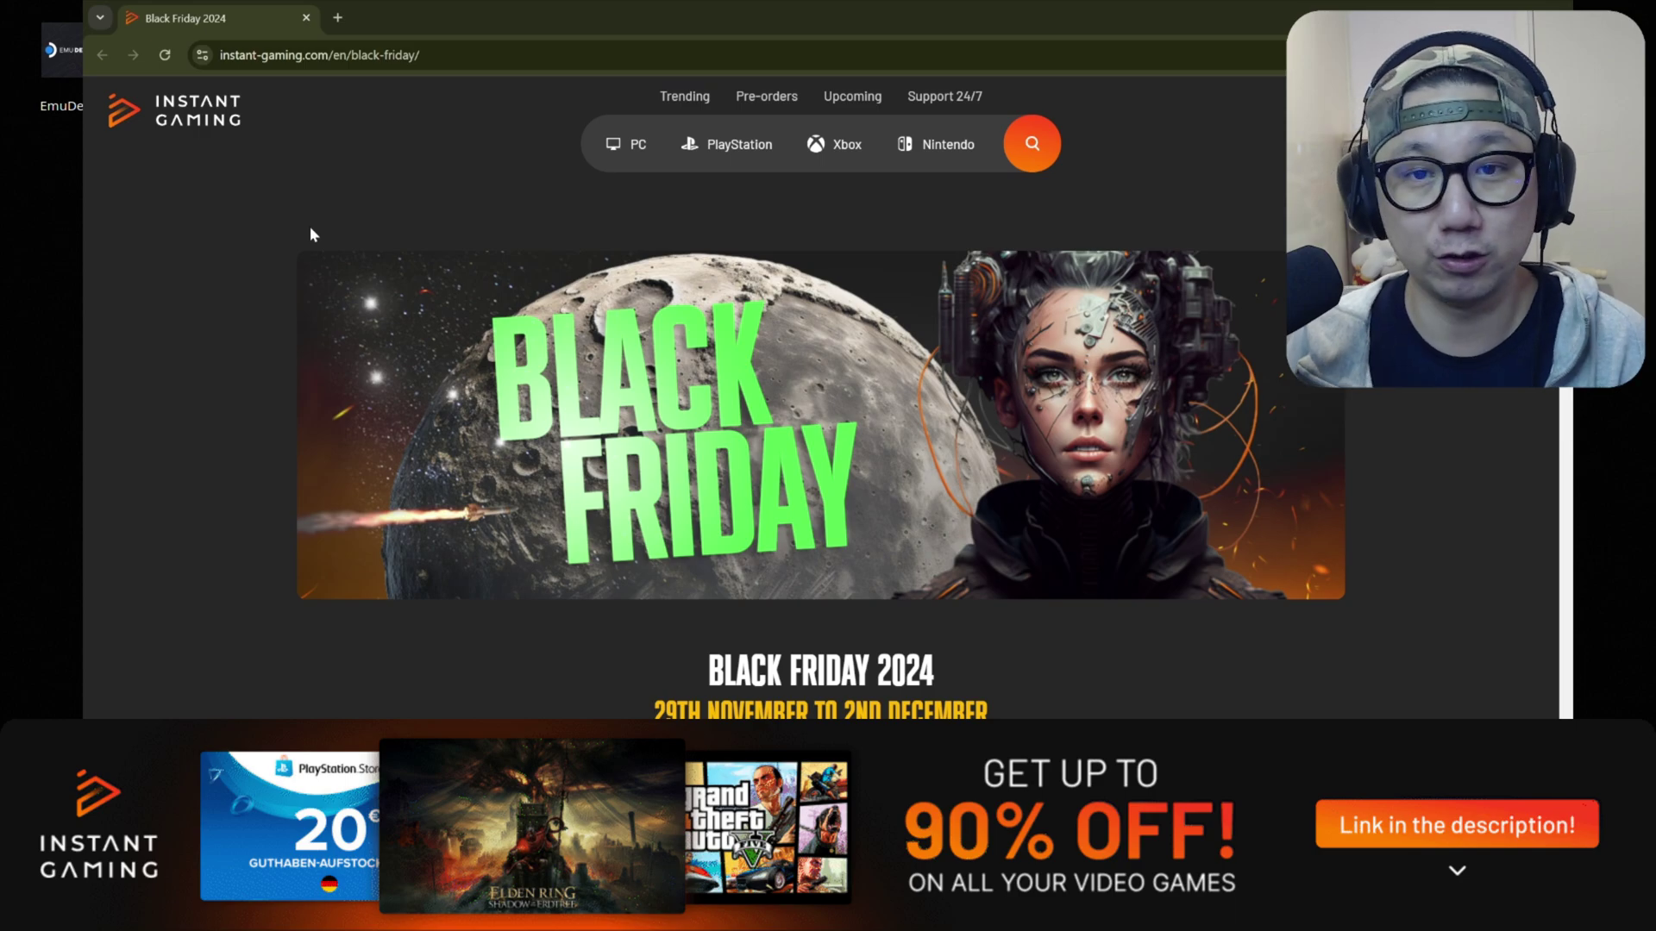
- Scroll down and back up through the Instant Gaming Black Friday 2024 deal listings
{"action": "scroll", "coordinate": [913, 416], "scroll_direction": "down", "scroll_amount": 1}
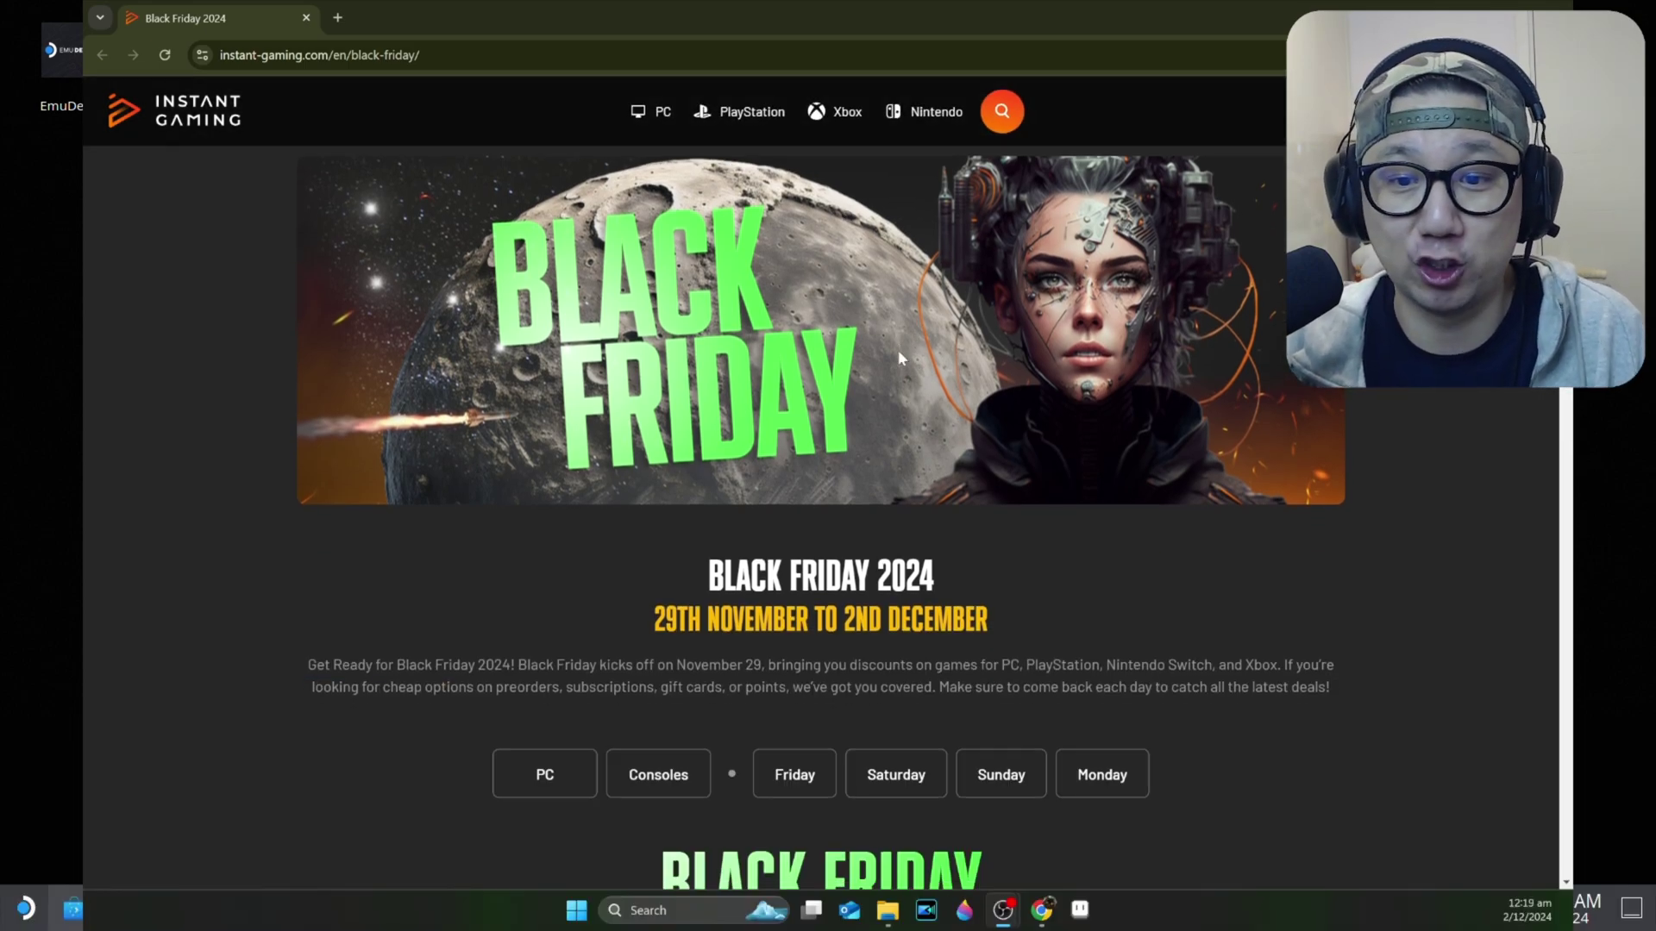
{"action": "scroll", "coordinate": [897, 350], "scroll_direction": "down", "scroll_amount": 9}
{"action": "scroll", "coordinate": [992, 386], "scroll_direction": "down", "scroll_amount": 2}
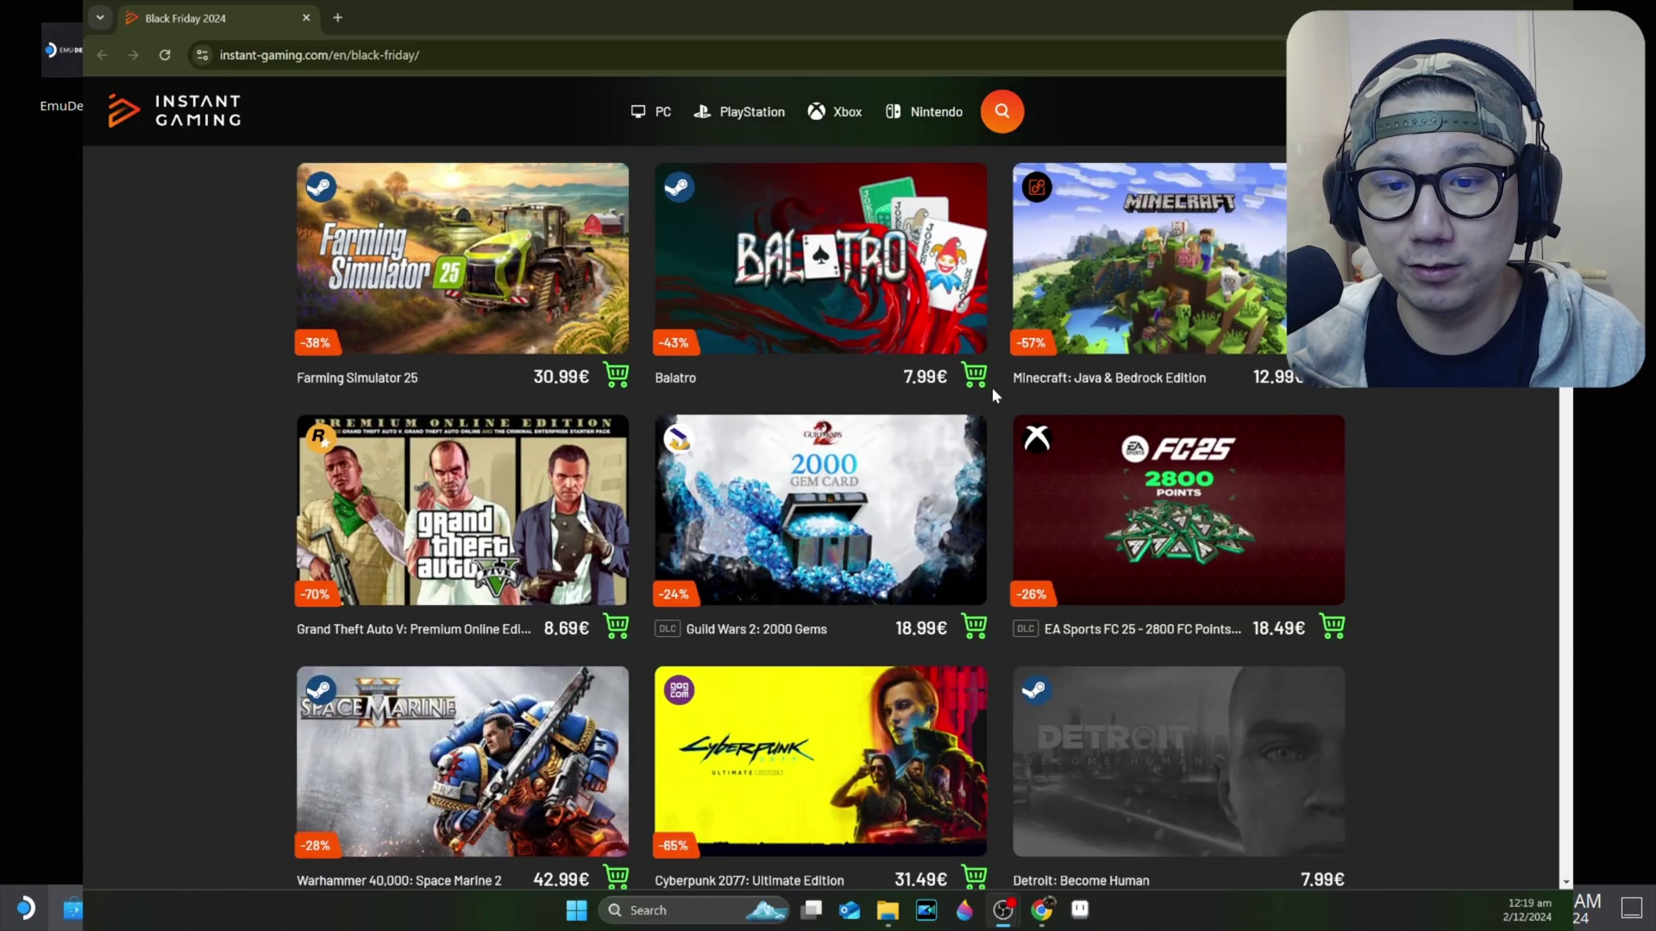
{"action": "scroll", "coordinate": [992, 387], "scroll_direction": "up", "scroll_amount": 2}
{"action": "scroll", "coordinate": [993, 393], "scroll_direction": "down", "scroll_amount": 20}
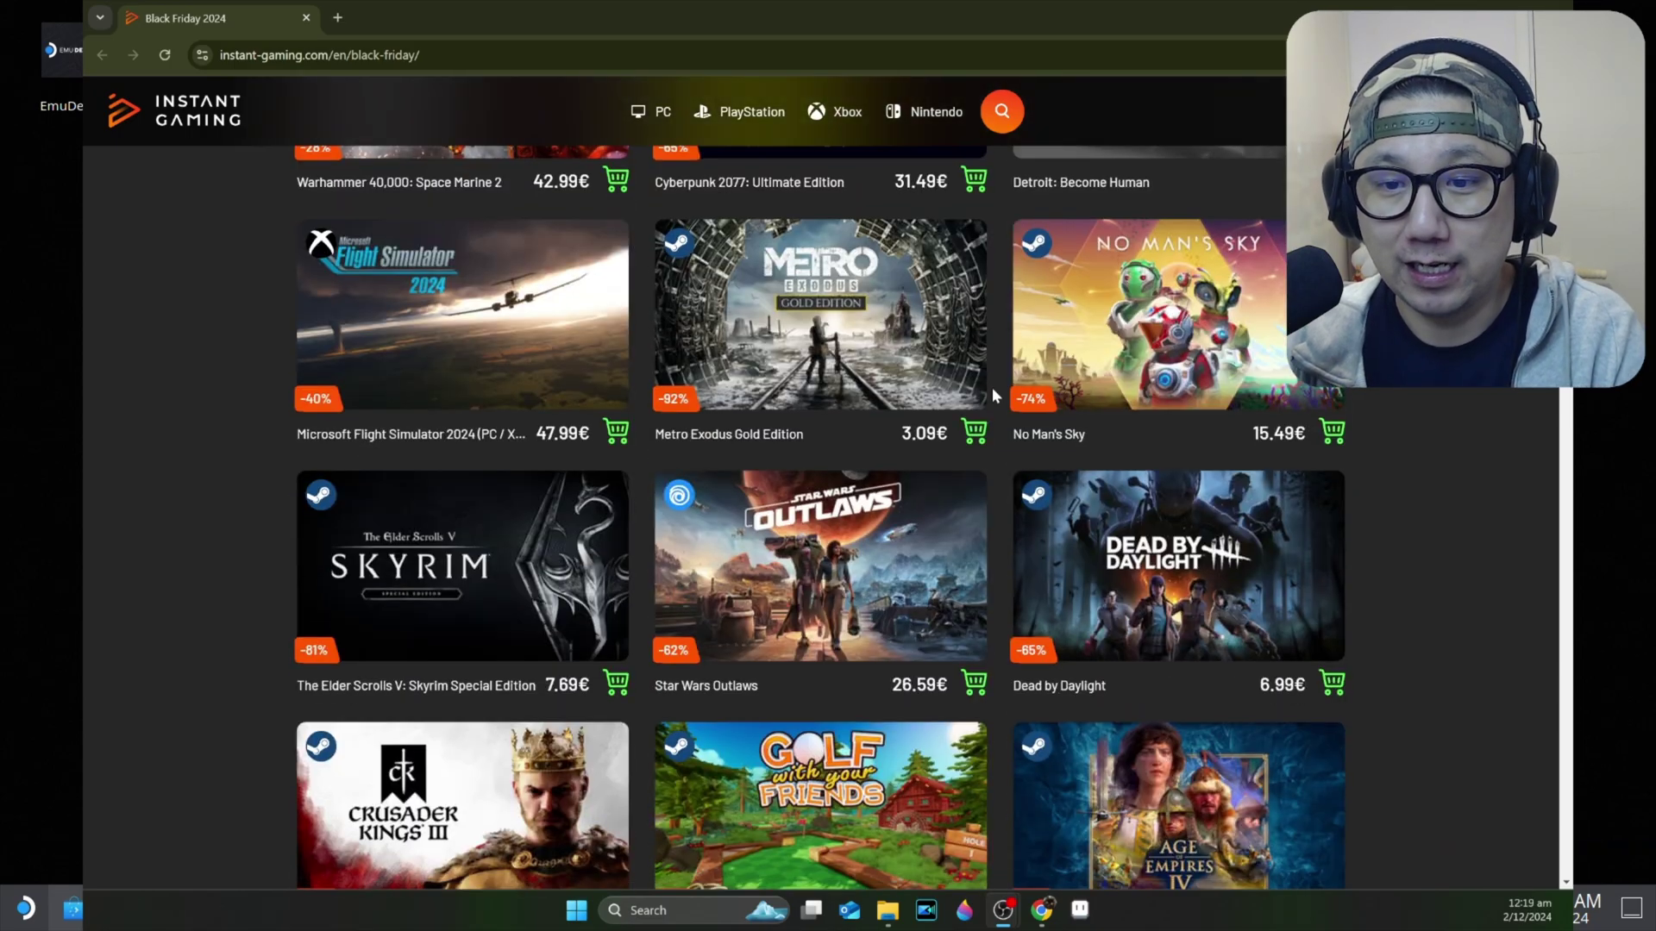
{"action": "scroll", "coordinate": [991, 395], "scroll_direction": "down", "scroll_amount": 15}
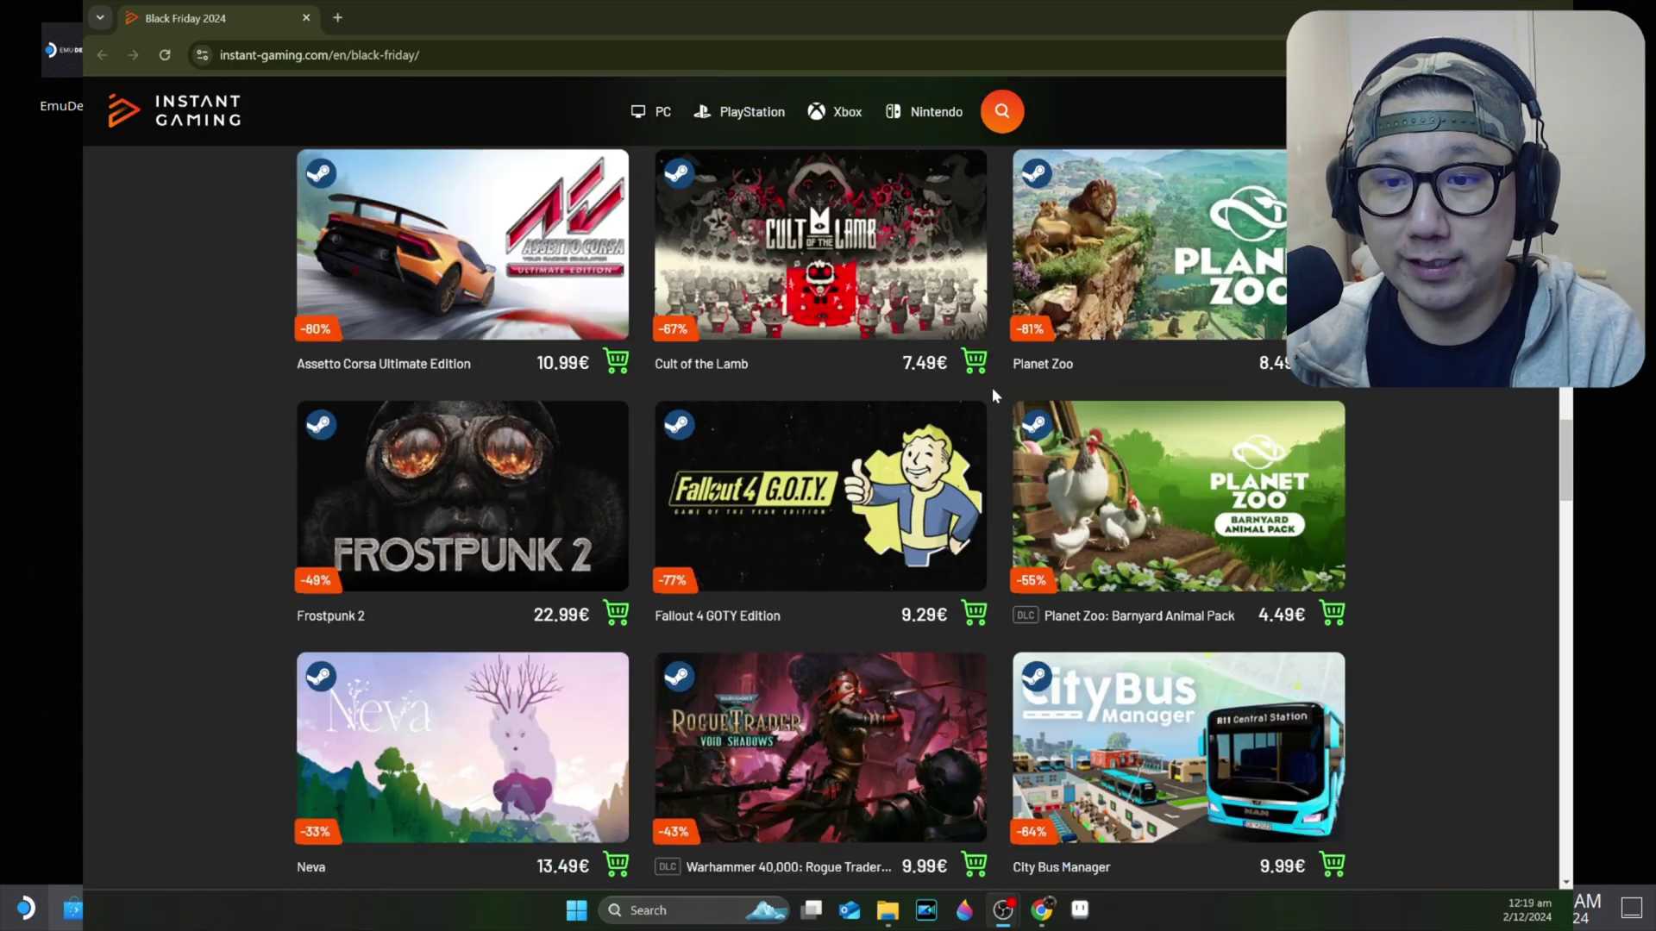
{"action": "scroll", "coordinate": [994, 395], "scroll_direction": "down", "scroll_amount": 4}
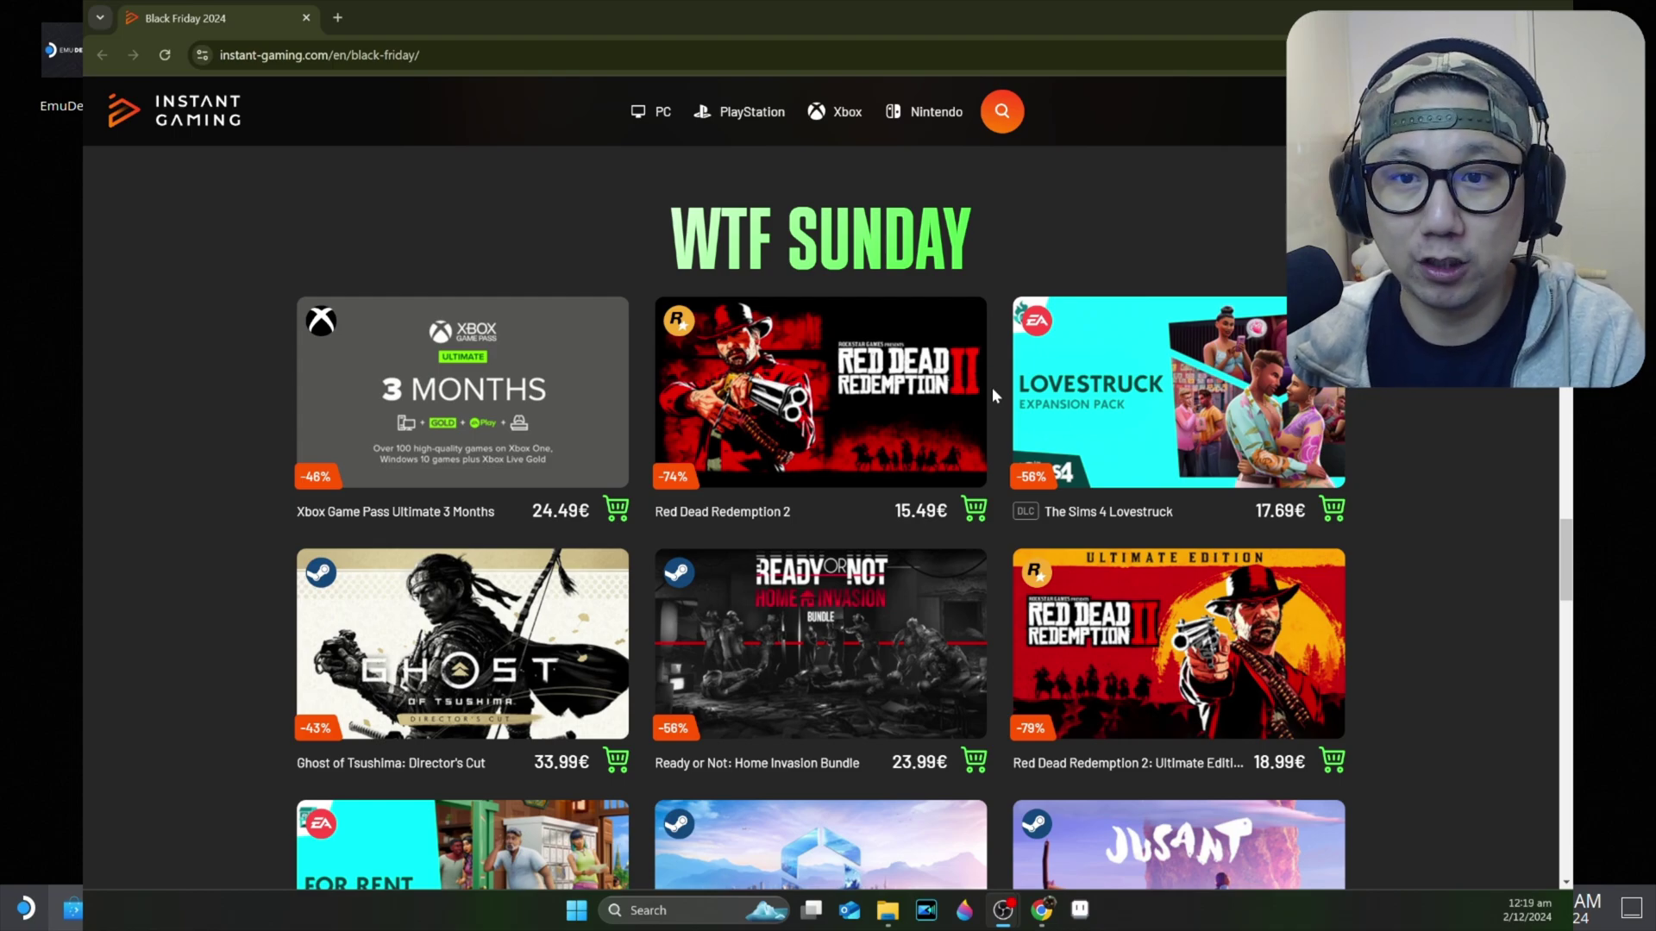
{"action": "scroll", "coordinate": [992, 395], "scroll_direction": "down", "scroll_amount": 16}
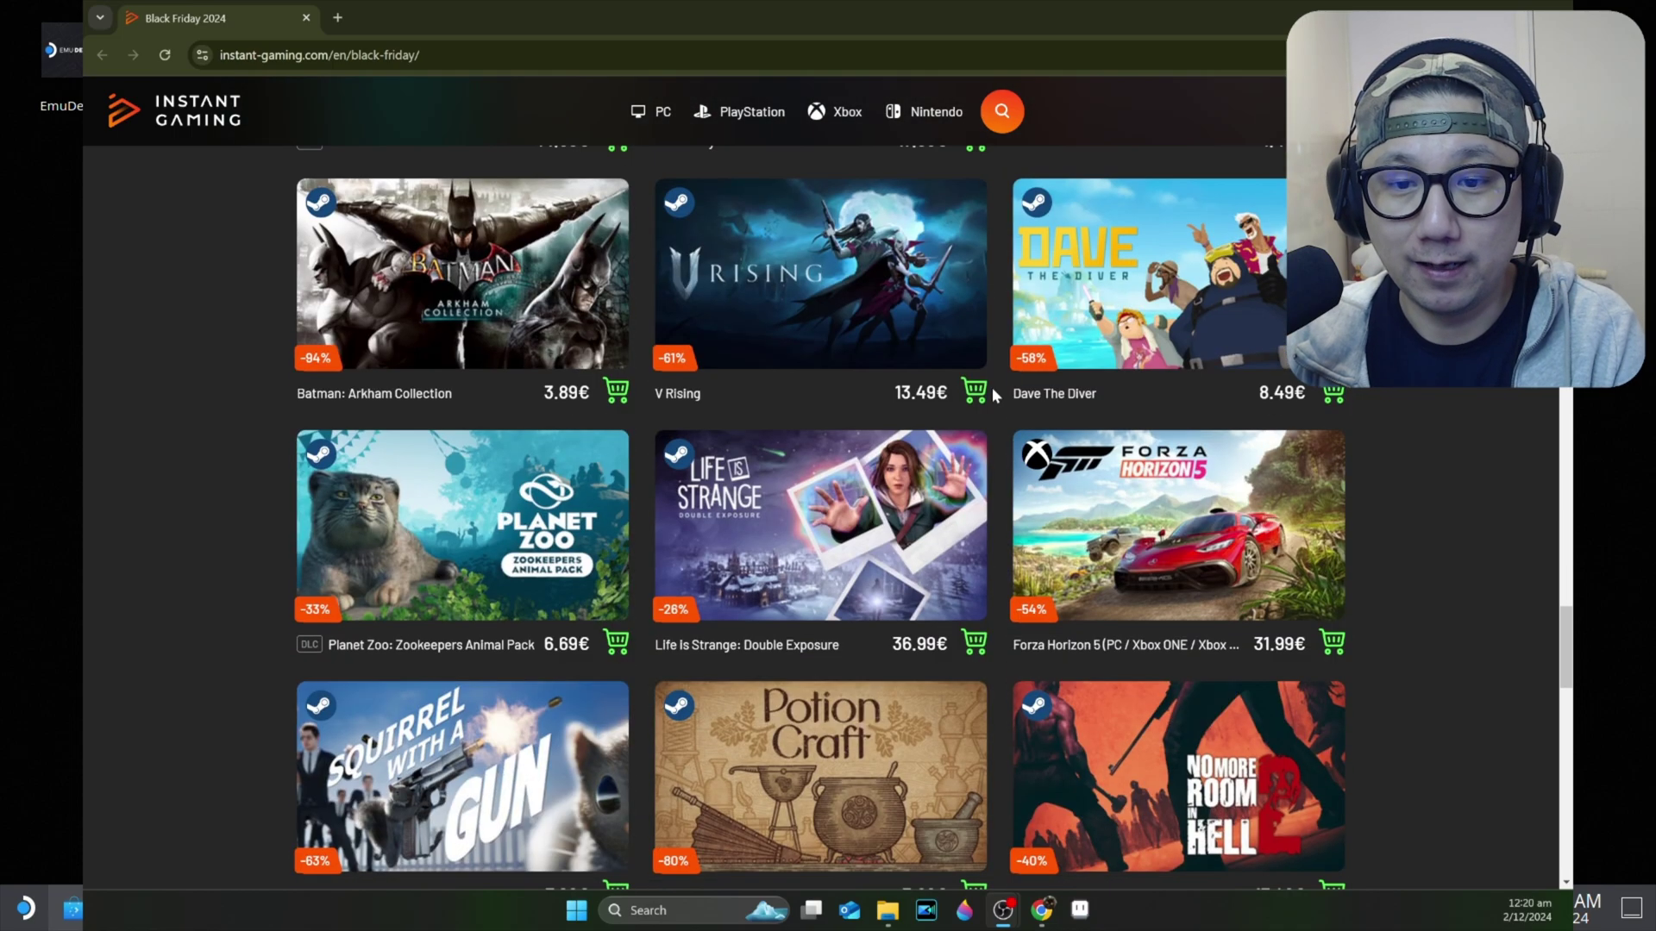
{"action": "scroll", "coordinate": [992, 395], "scroll_direction": "down", "scroll_amount": 6}
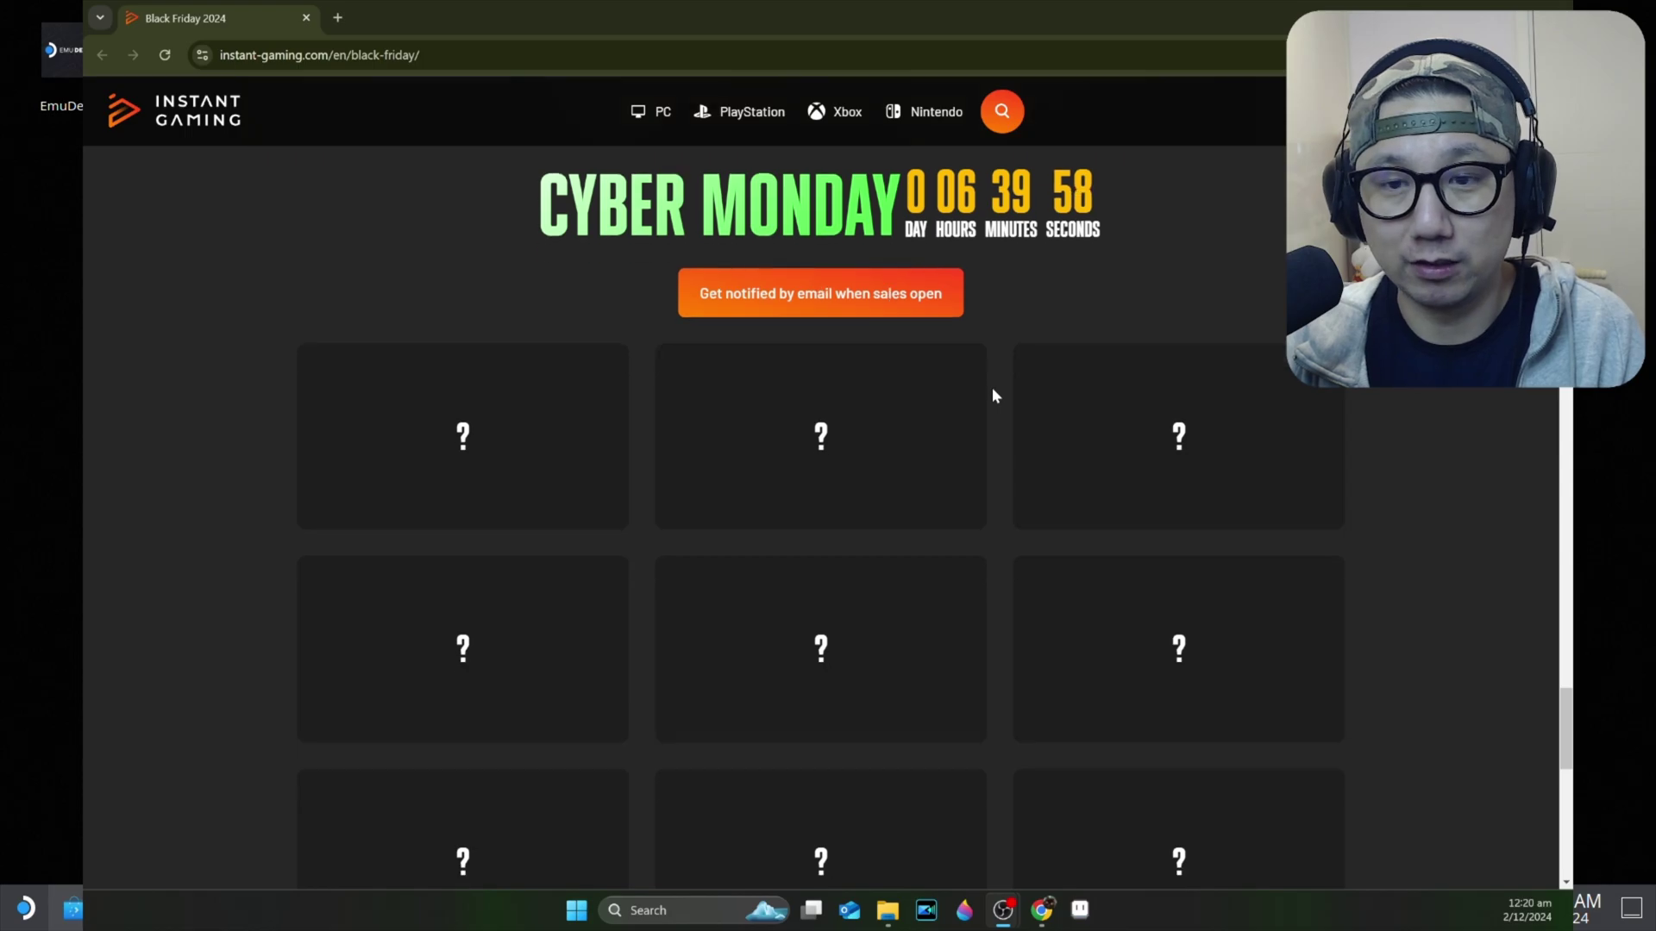
{"action": "scroll", "coordinate": [992, 395], "scroll_direction": "up", "scroll_amount": 18}
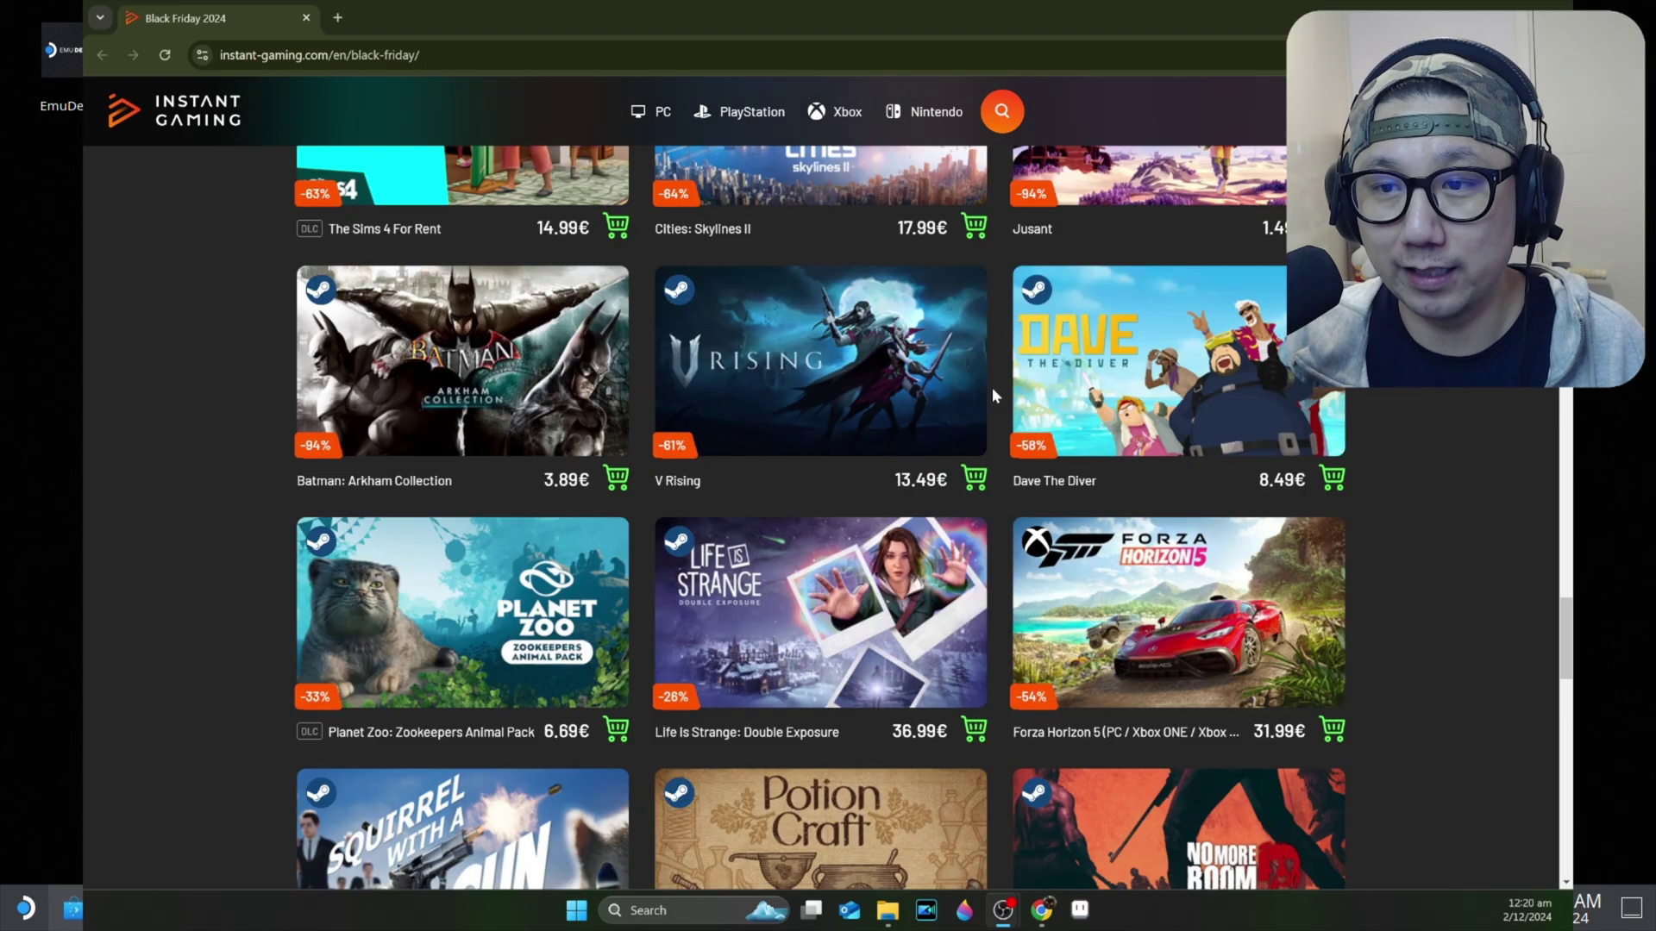
{"action": "scroll", "coordinate": [992, 394], "scroll_direction": "up", "scroll_amount": 2}
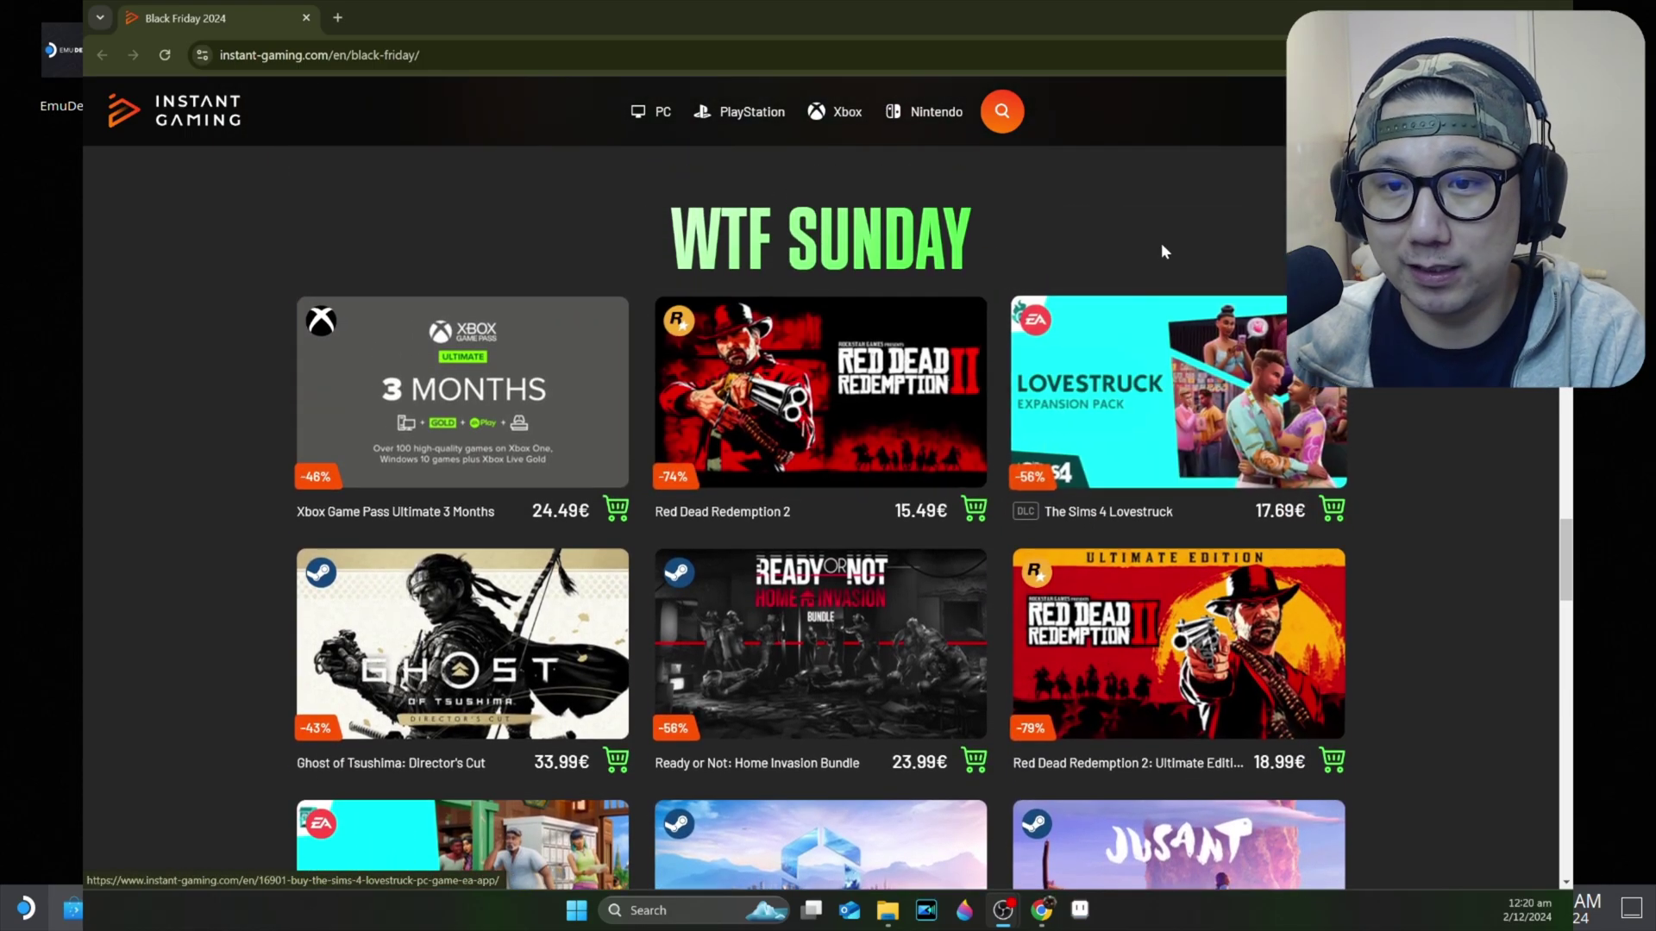
{"action": "mouse_move", "coordinate": [897, 396]}
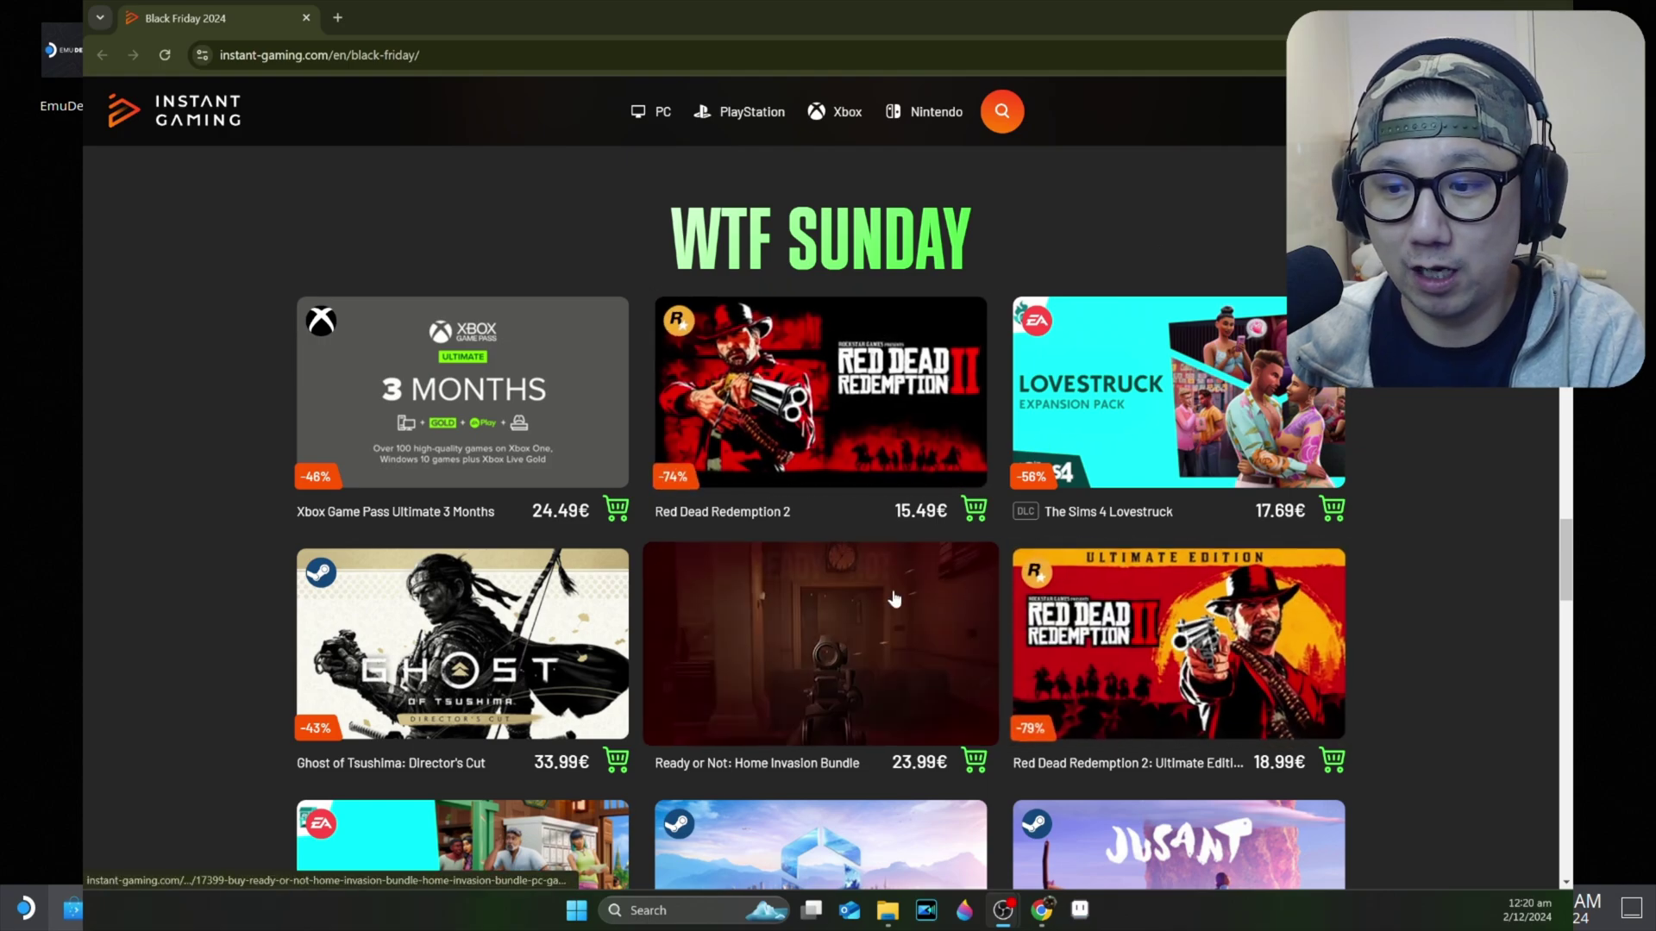
{"action": "mouse_move", "coordinate": [1214, 679]}
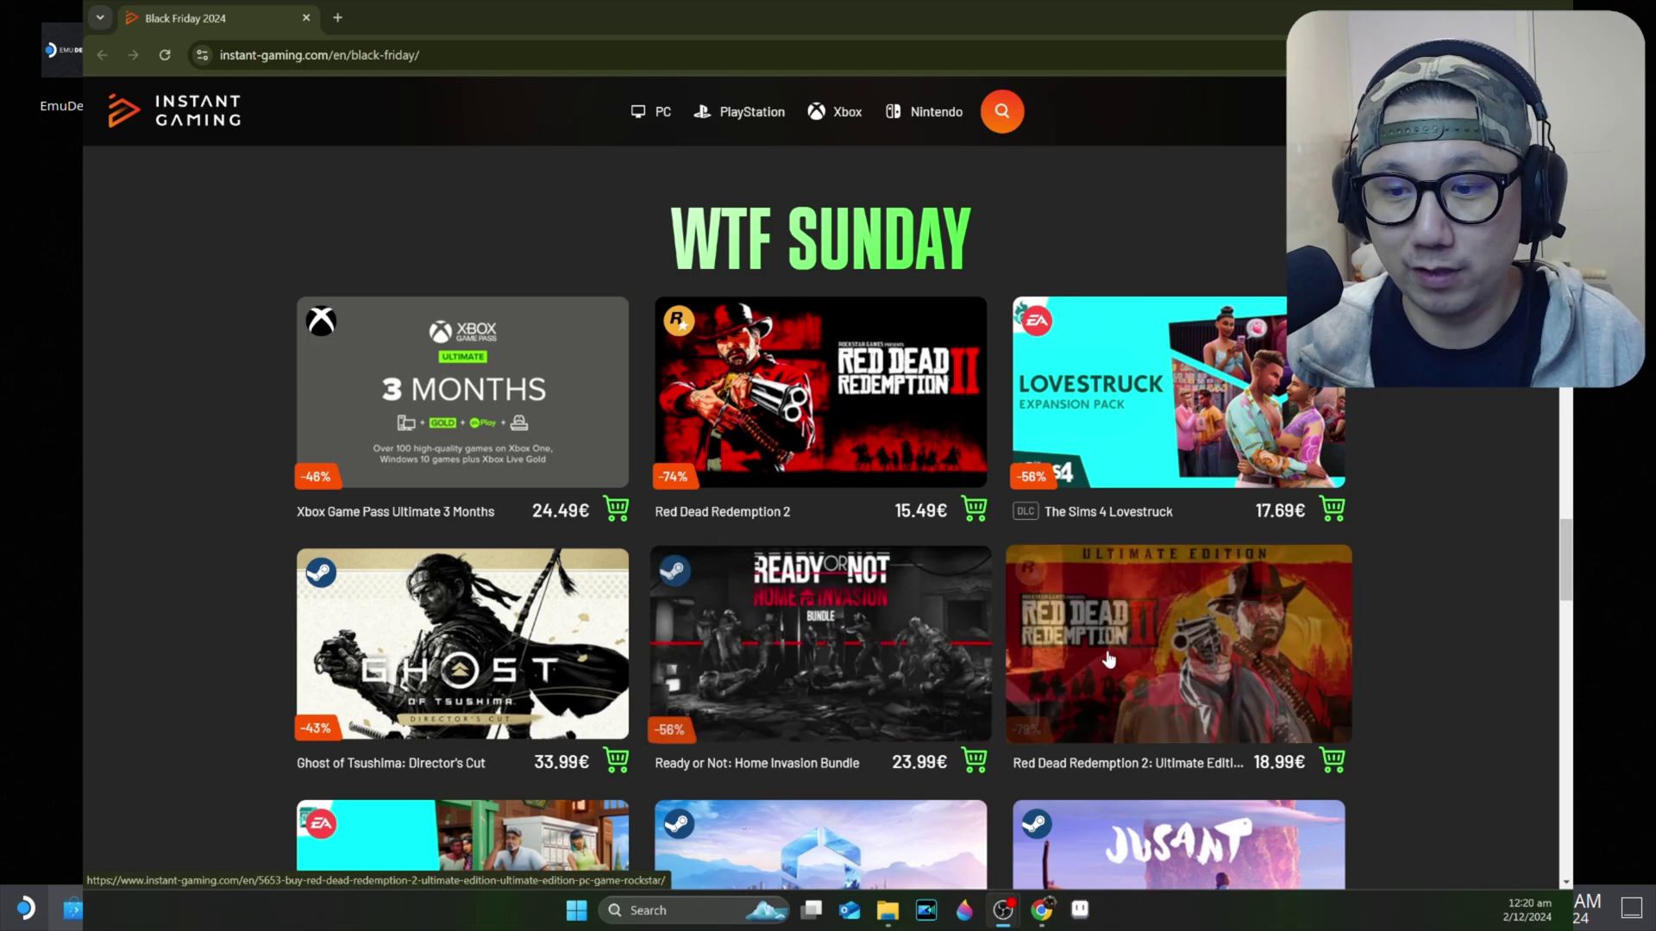
{"action": "scroll", "coordinate": [1426, 649], "scroll_direction": "down", "scroll_amount": 4}
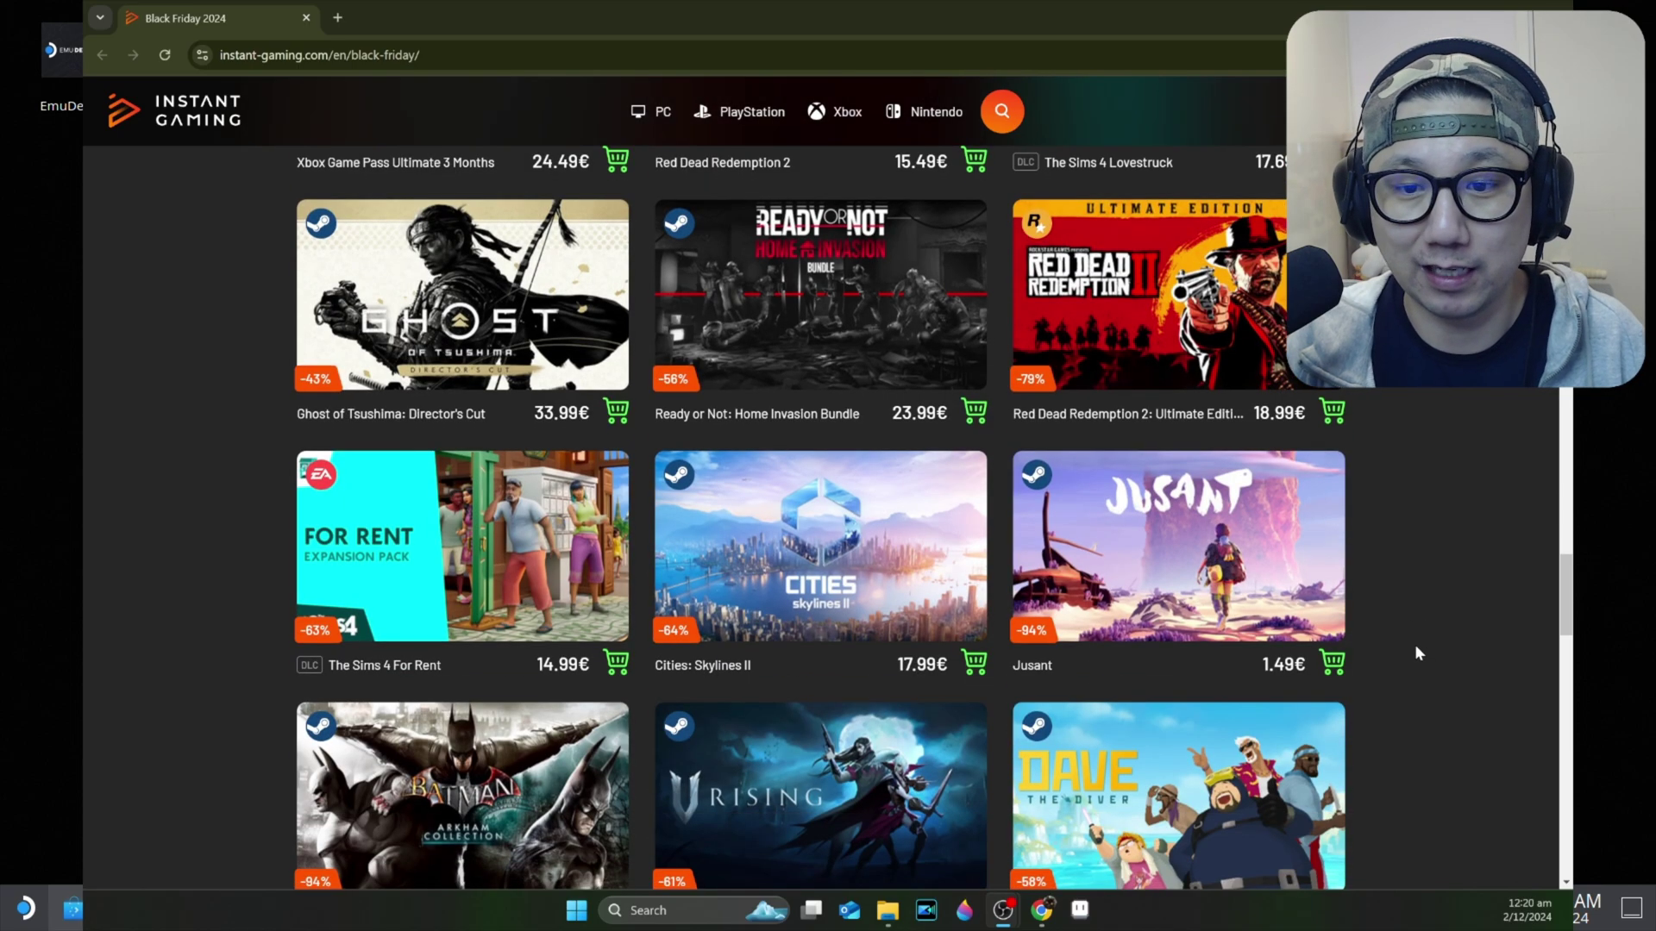
{"action": "scroll", "coordinate": [1121, 561], "scroll_direction": "down", "scroll_amount": 3}
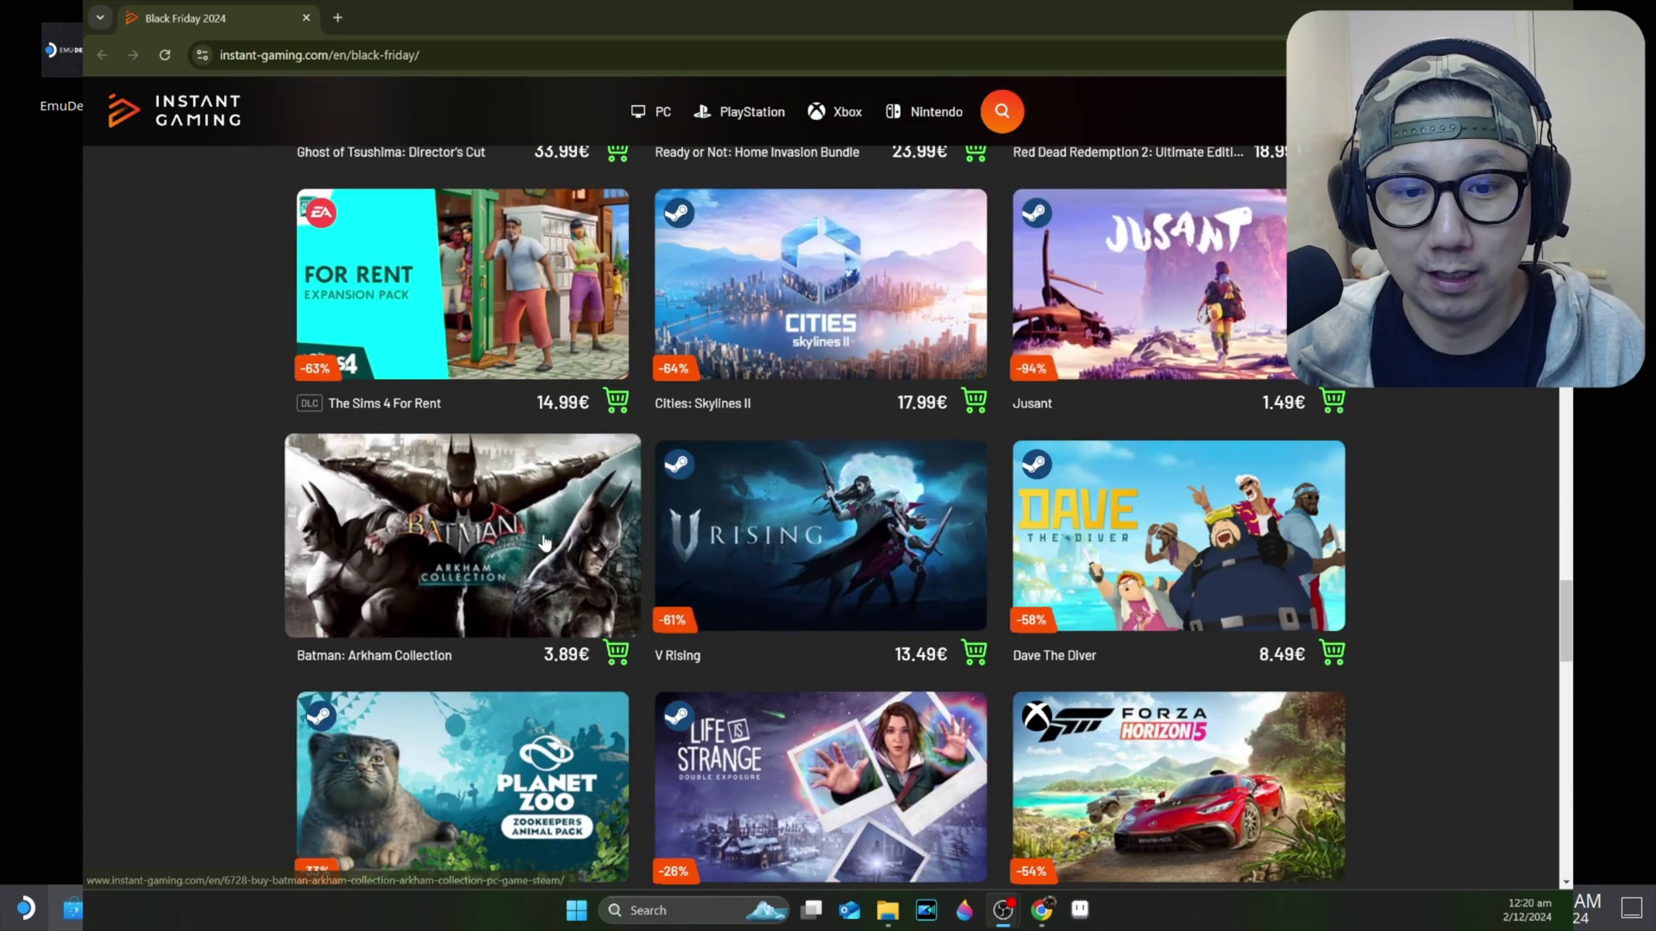
{"action": "scroll", "coordinate": [543, 541], "scroll_direction": "down", "scroll_amount": 2}
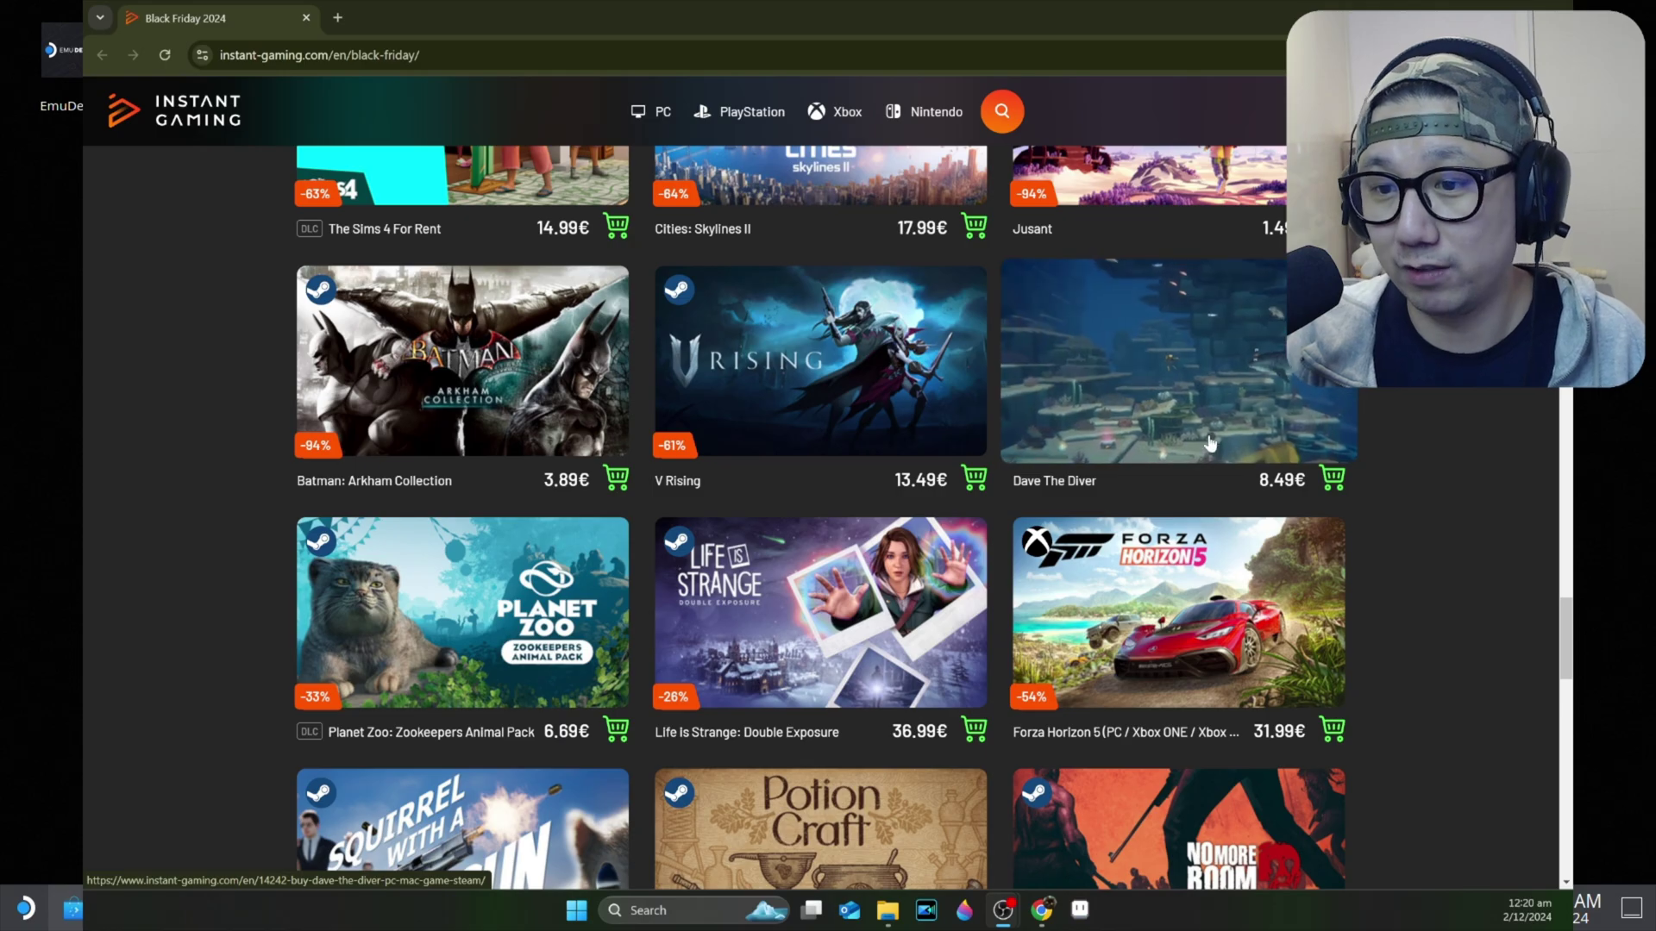
{"action": "scroll", "coordinate": [1459, 483], "scroll_direction": "up", "scroll_amount": 2}
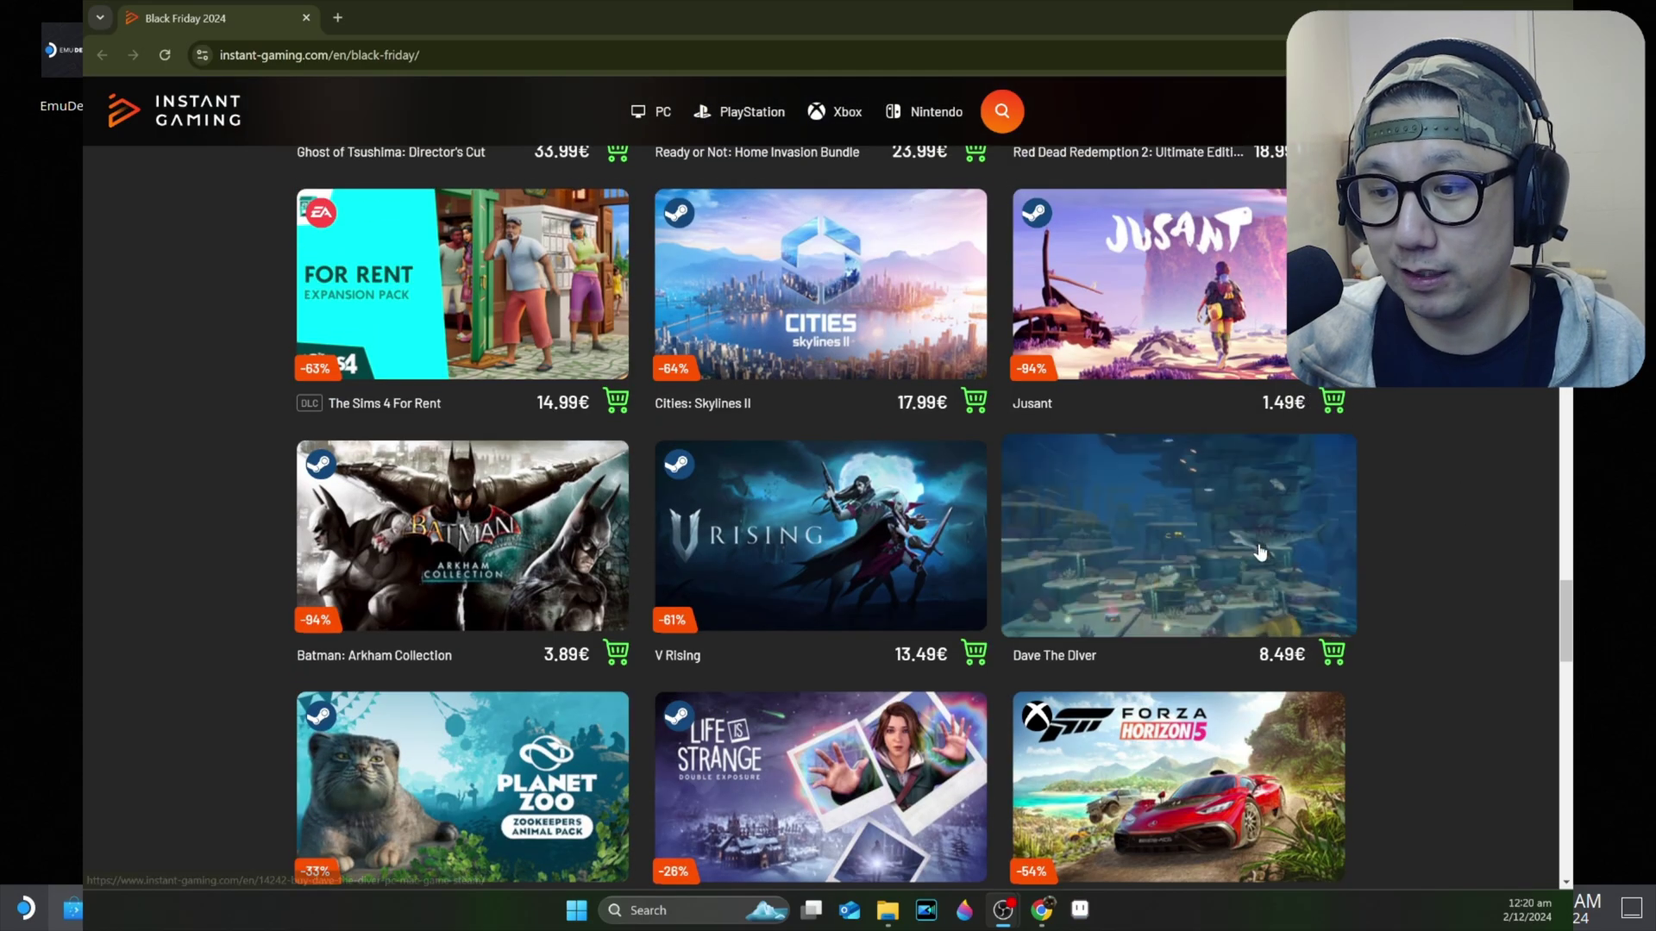
{"action": "scroll", "coordinate": [1368, 550], "scroll_direction": "down", "scroll_amount": 7}
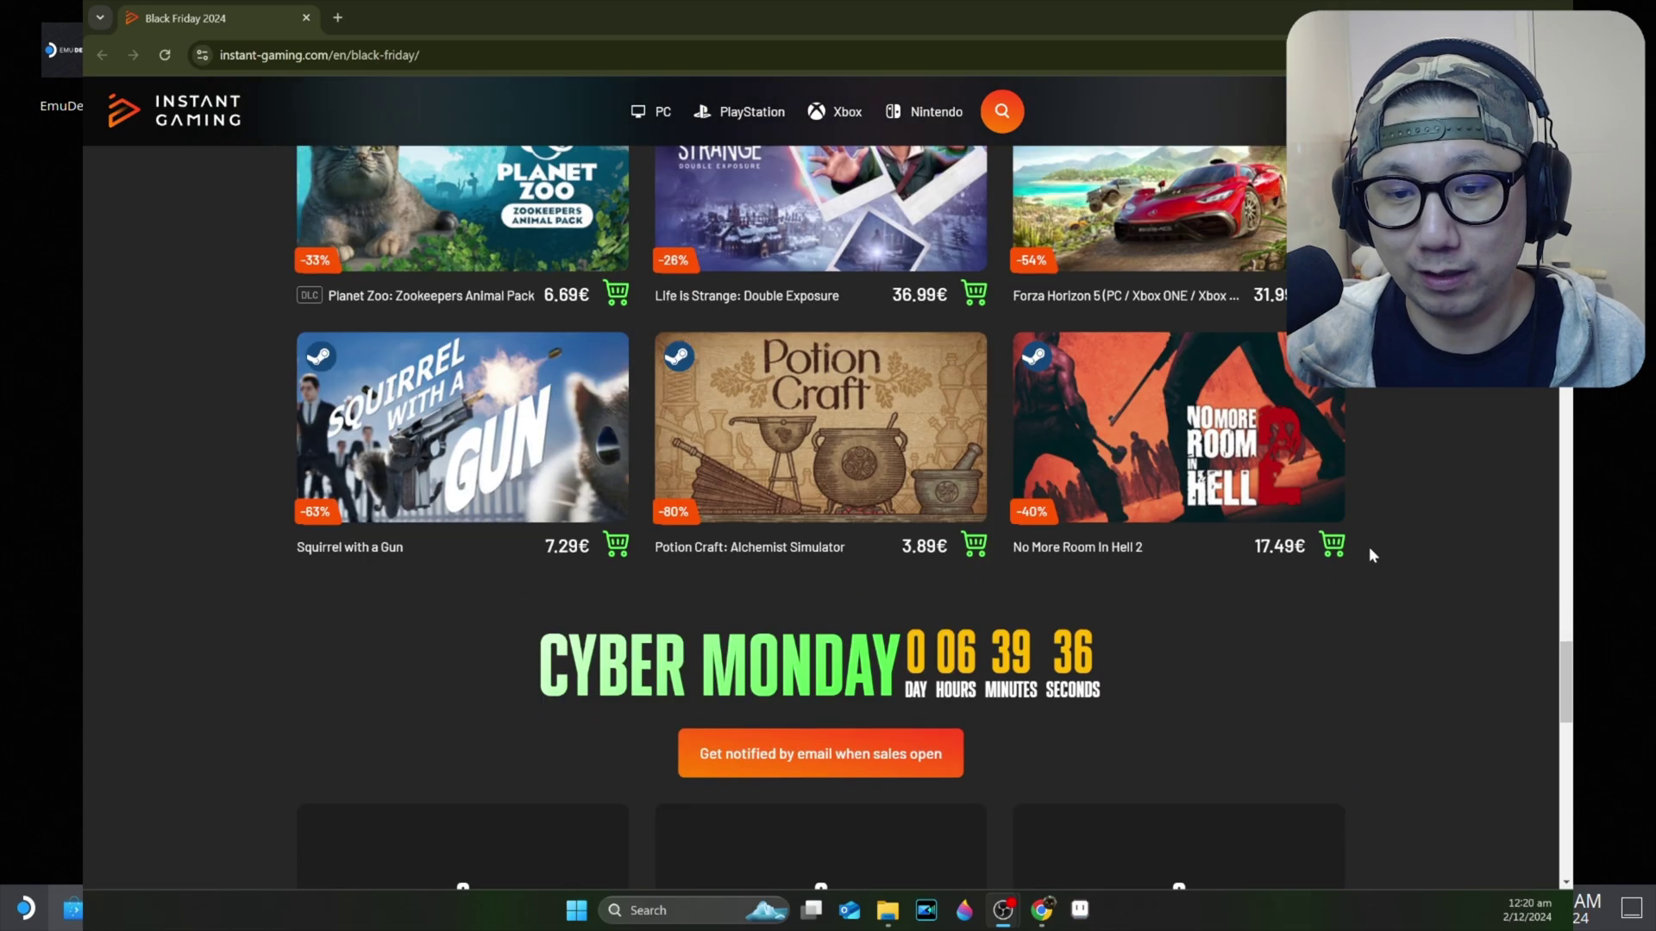
{"action": "scroll", "coordinate": [875, 591], "scroll_direction": "up", "scroll_amount": 5}
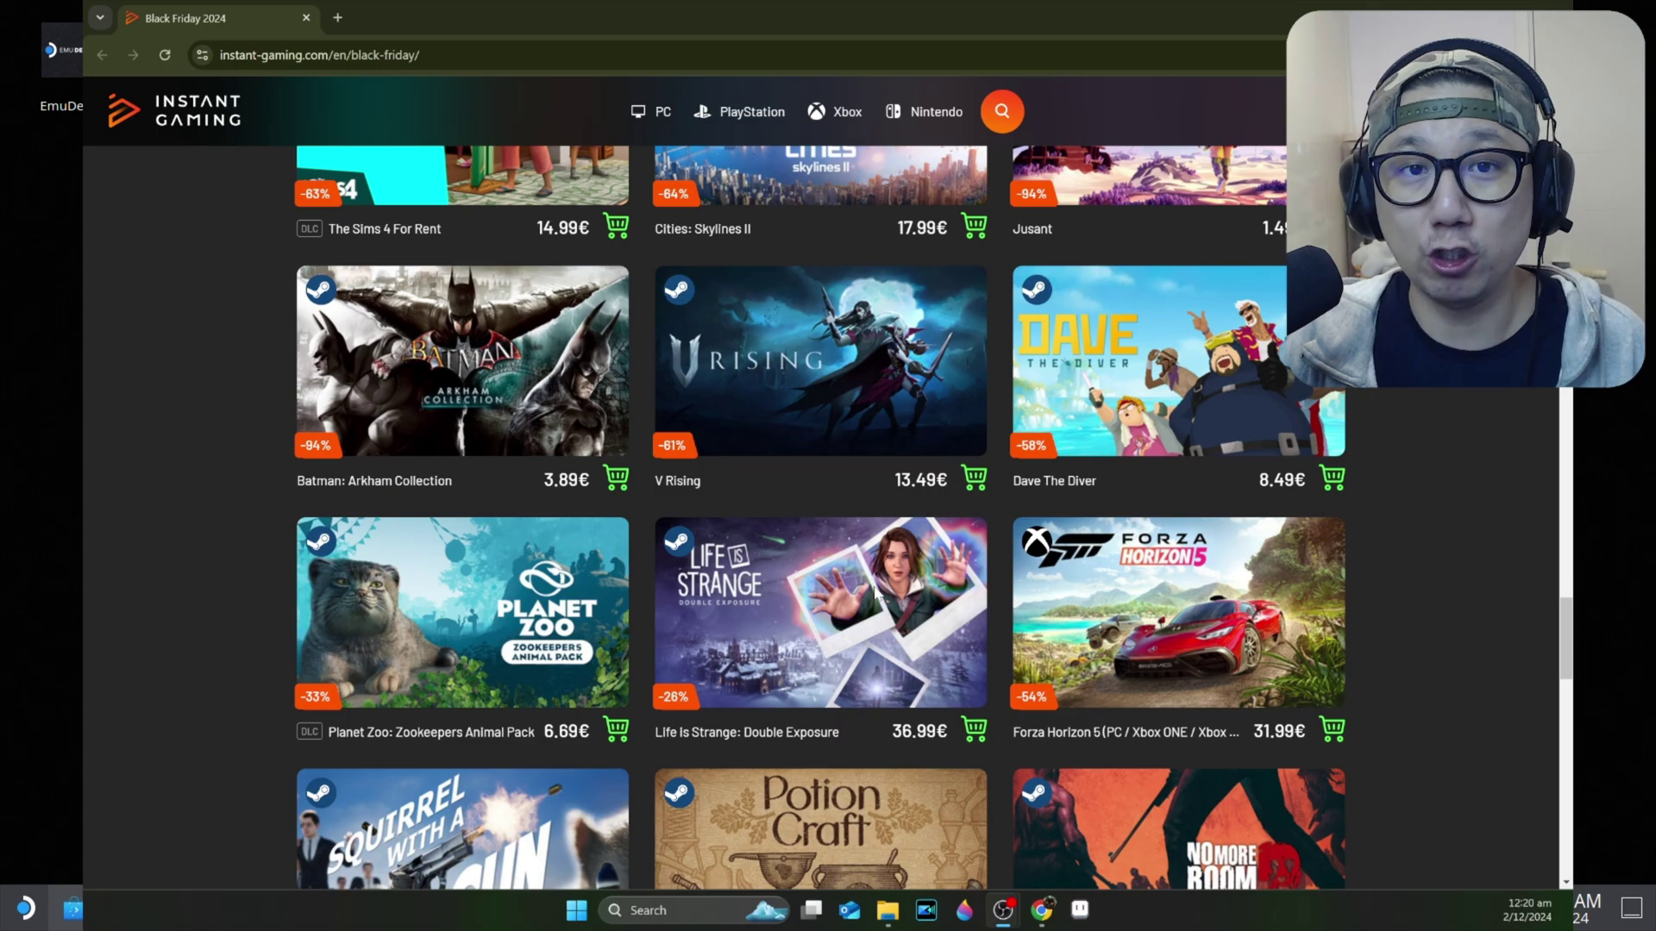
{"action": "scroll", "coordinate": [876, 590], "scroll_direction": "up", "scroll_amount": 6}
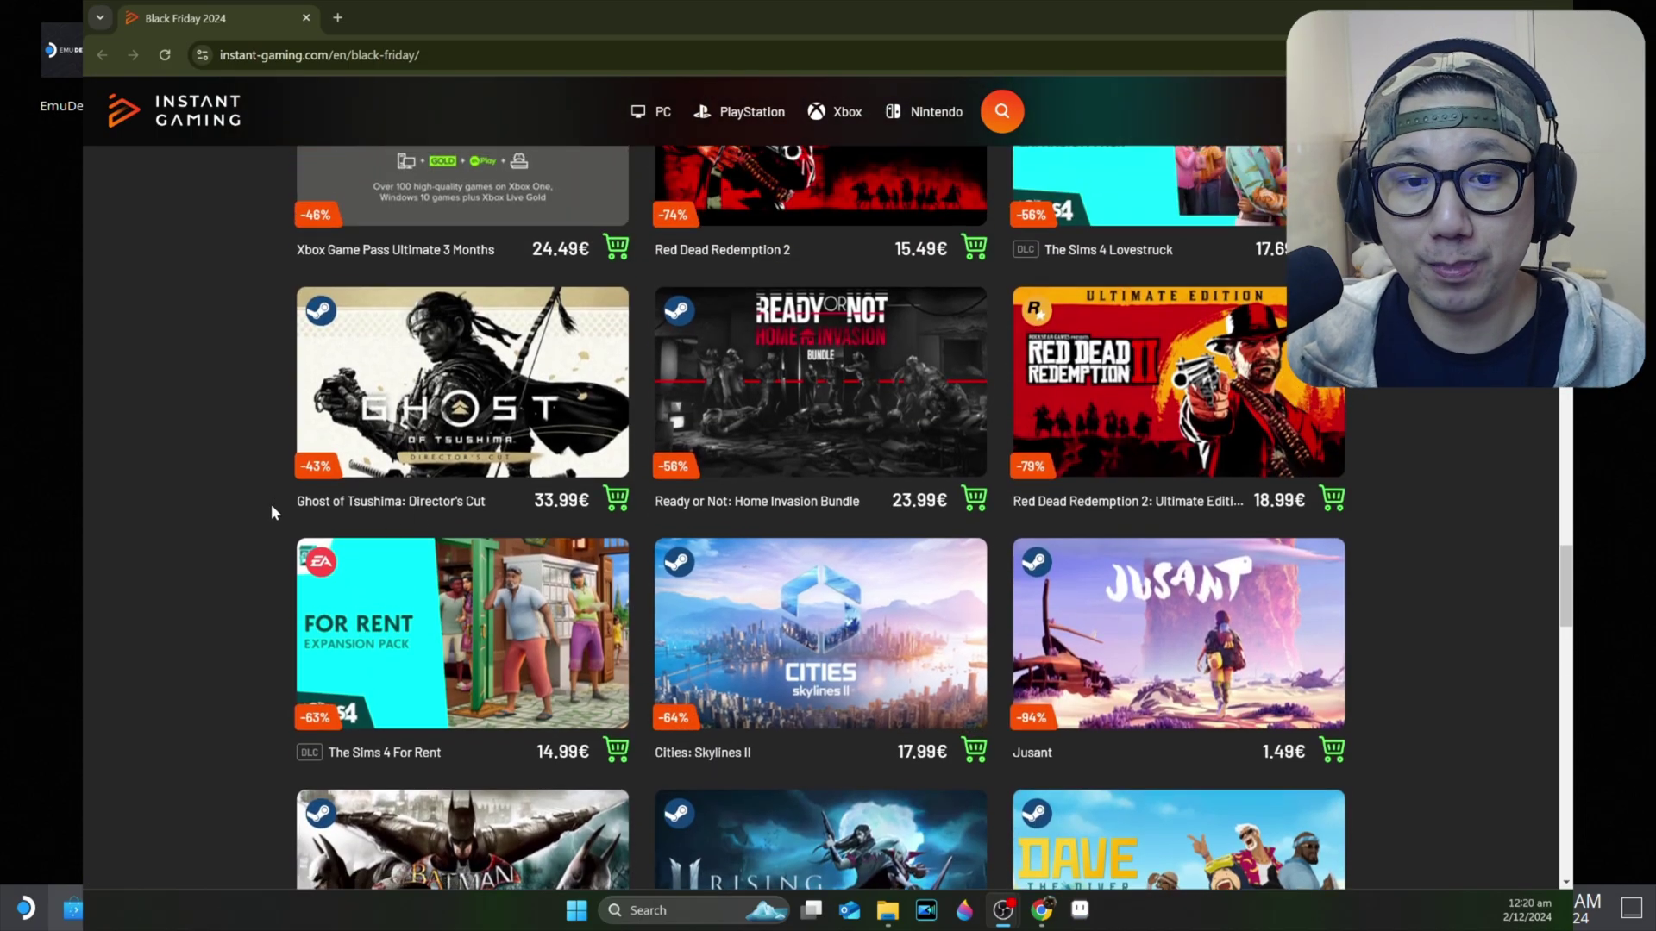
{"action": "scroll", "coordinate": [225, 538], "scroll_direction": "up", "scroll_amount": 4}
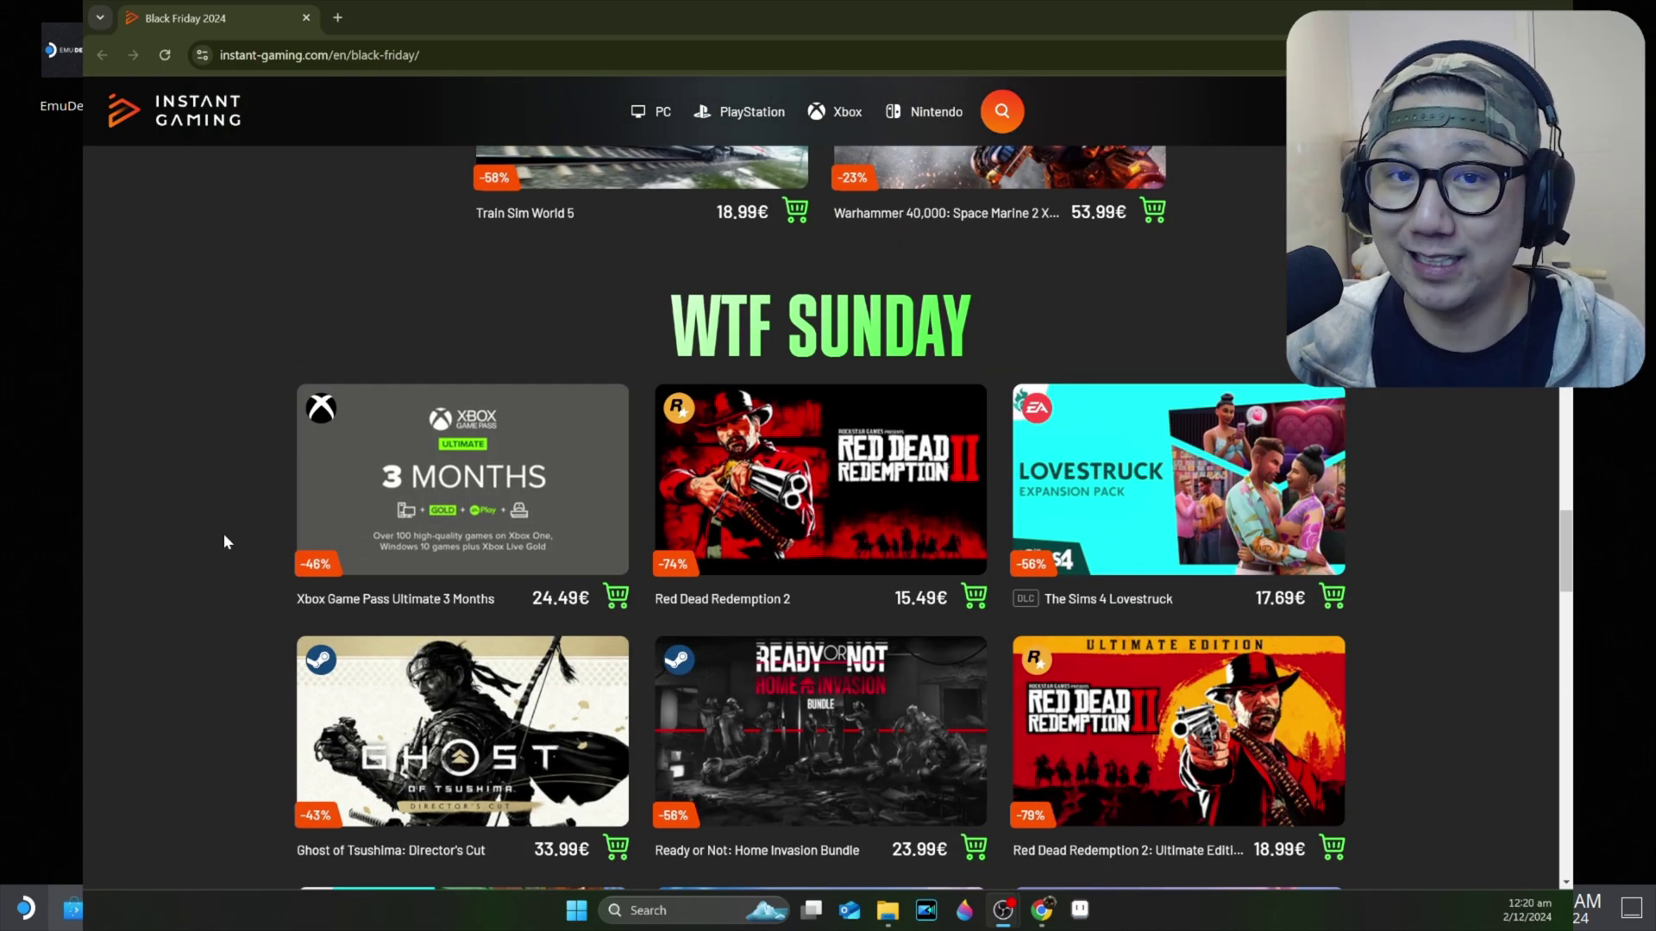
{"action": "scroll", "coordinate": [224, 548], "scroll_direction": "up", "scroll_amount": 5}
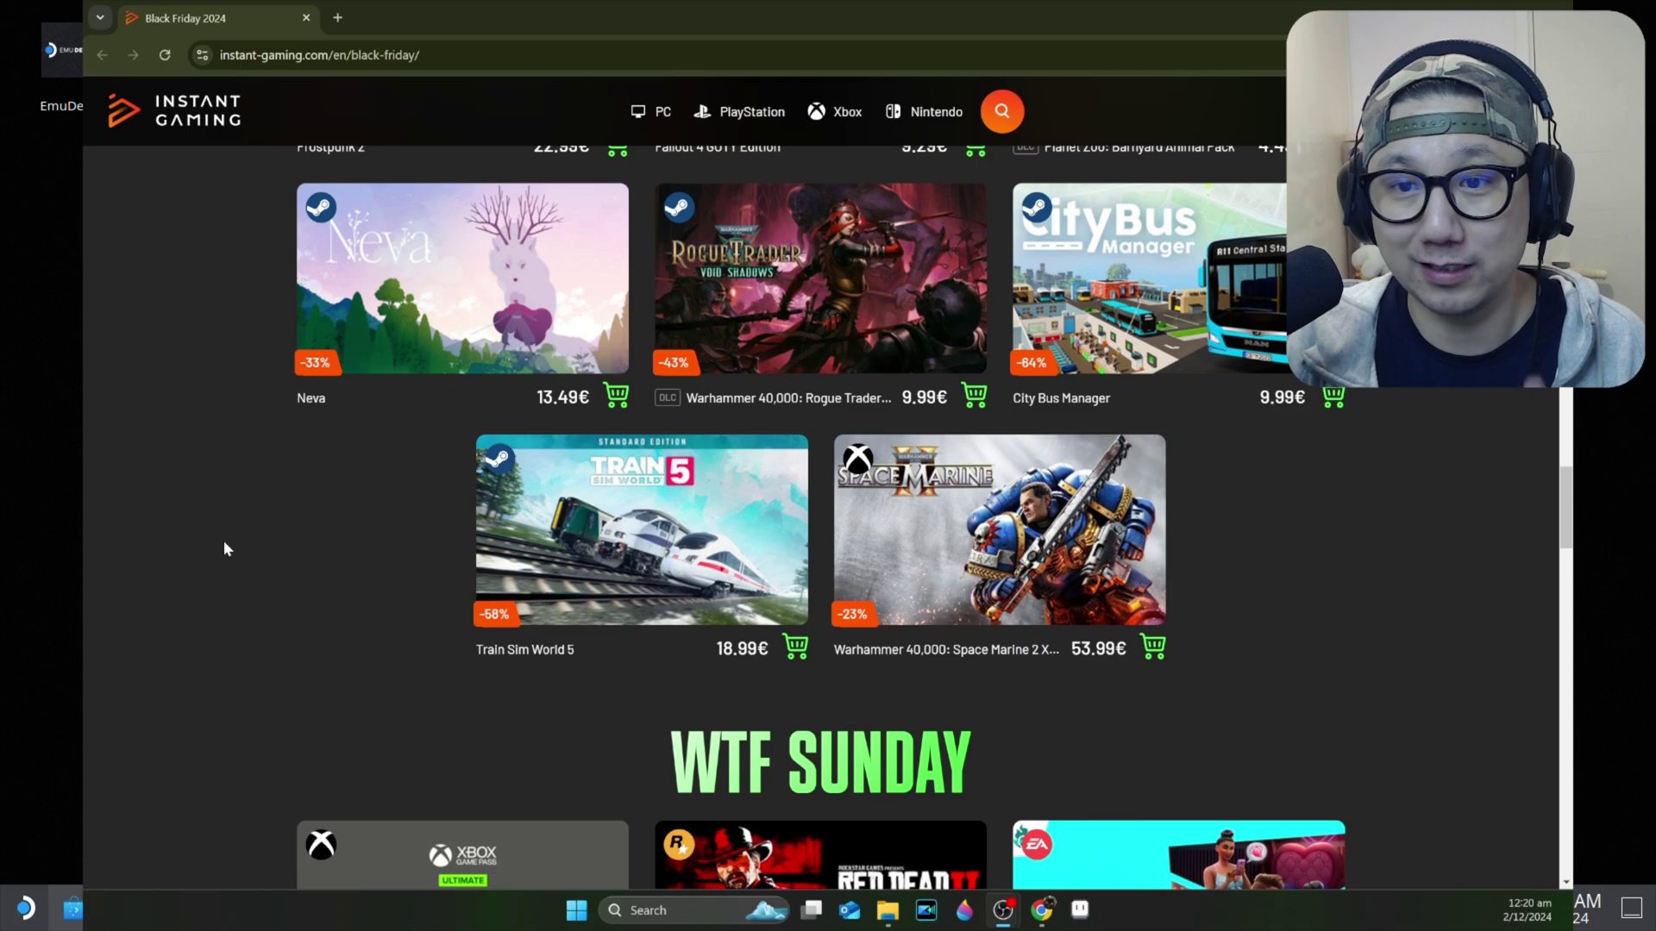
{"action": "scroll", "coordinate": [224, 548], "scroll_direction": "up", "scroll_amount": 3}
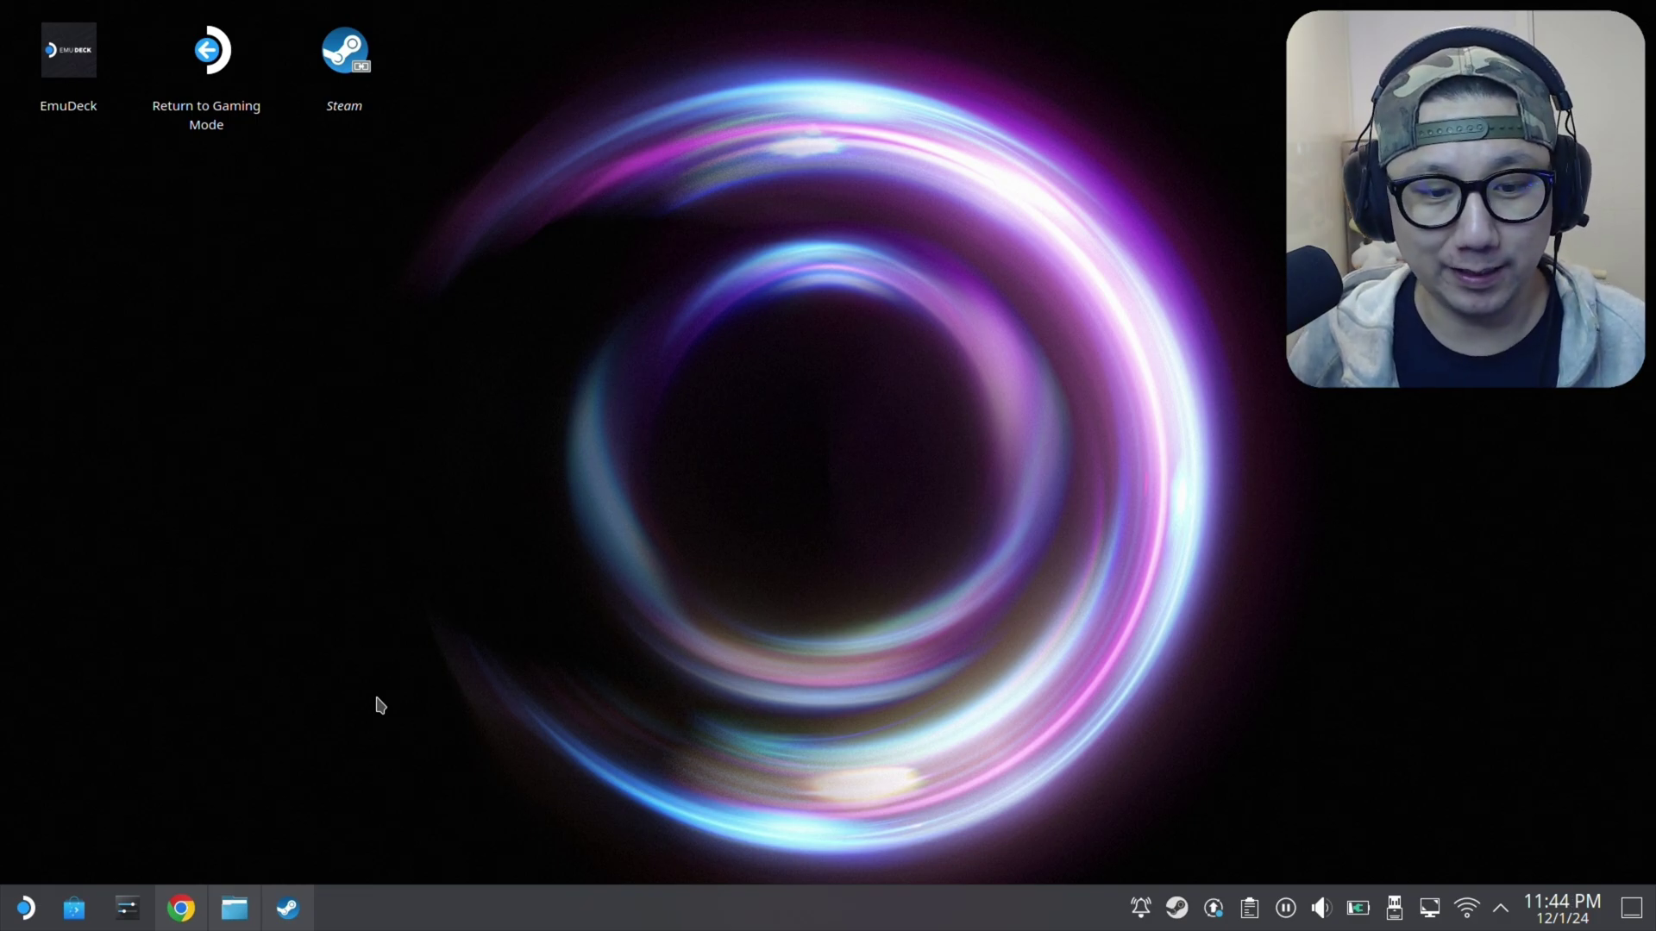
- Browse the home folder in Dolphin, then minimize it and return to the WeMod install guide video
{"action": "left_click", "coordinate": [234, 908]}
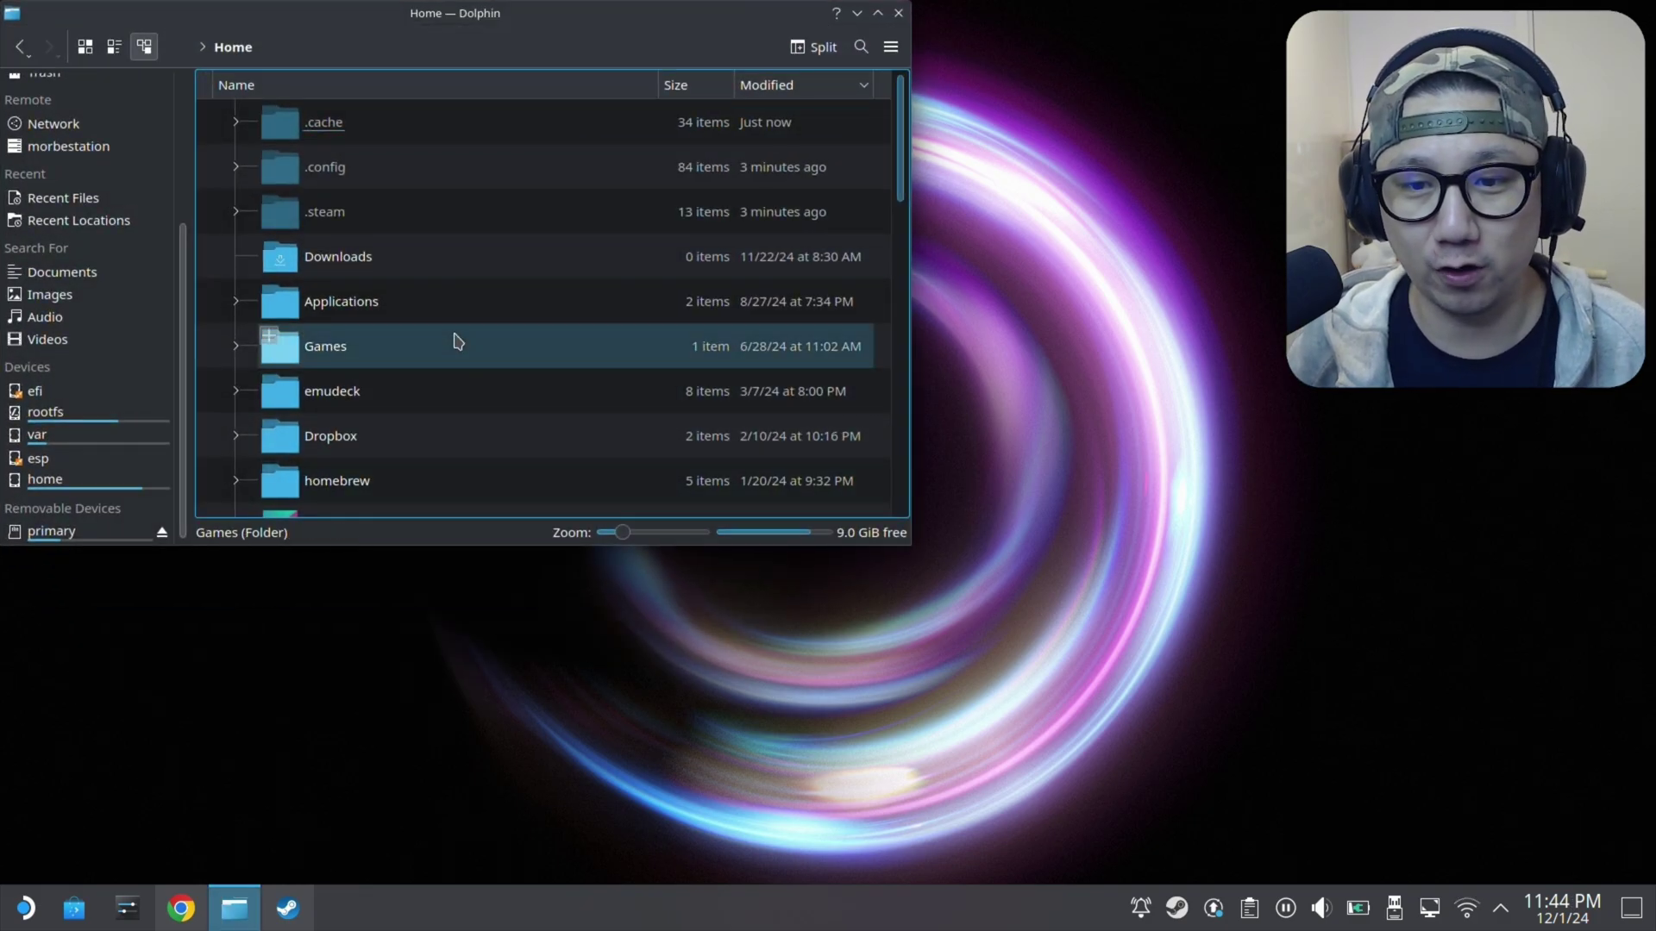
{"action": "scroll", "coordinate": [615, 343], "scroll_direction": "down", "scroll_amount": 5}
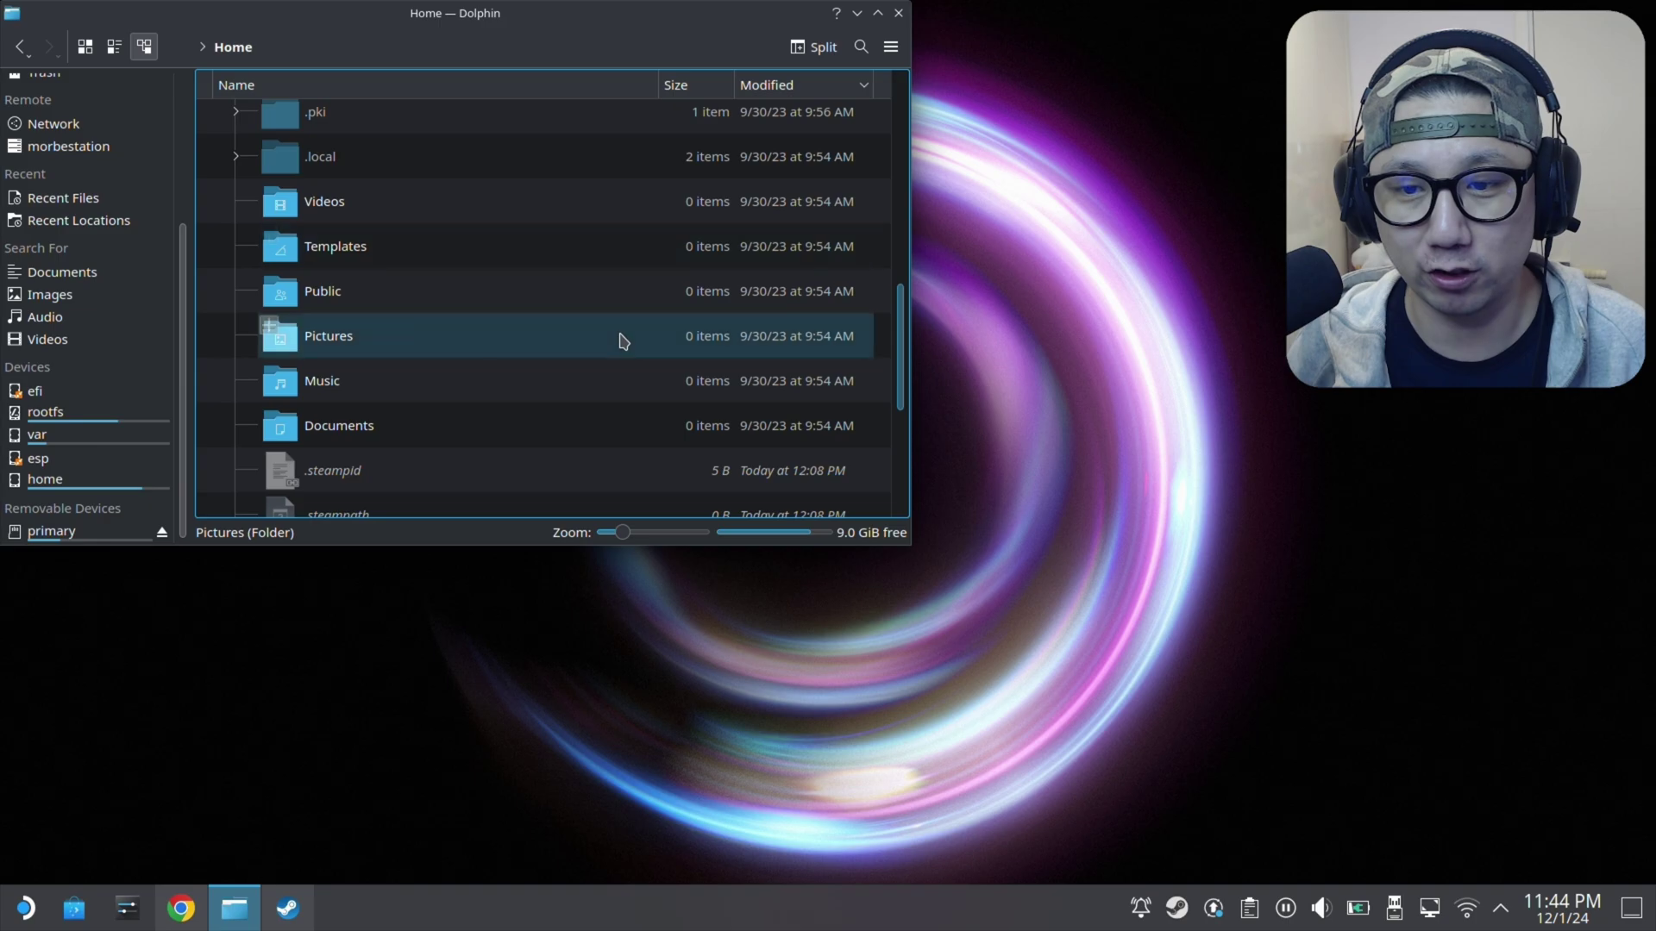
{"action": "scroll", "coordinate": [632, 357], "scroll_direction": "down", "scroll_amount": 2}
{"action": "scroll", "coordinate": [517, 388], "scroll_direction": "up", "scroll_amount": 8}
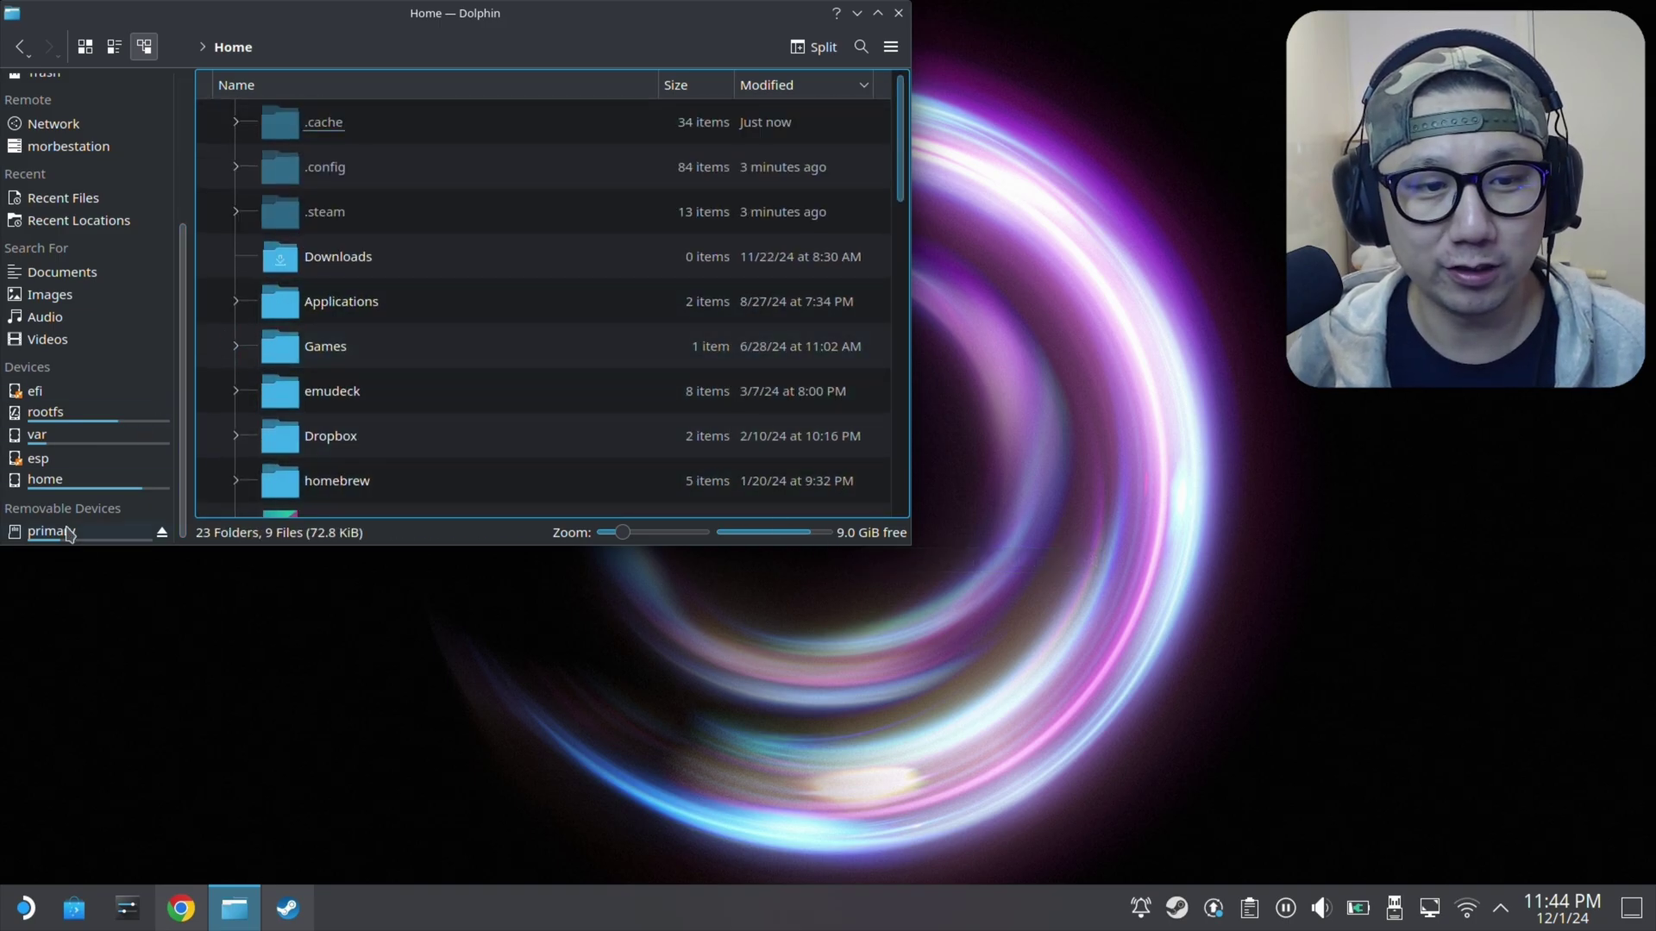
{"action": "scroll", "coordinate": [73, 510], "scroll_direction": "up", "scroll_amount": 4}
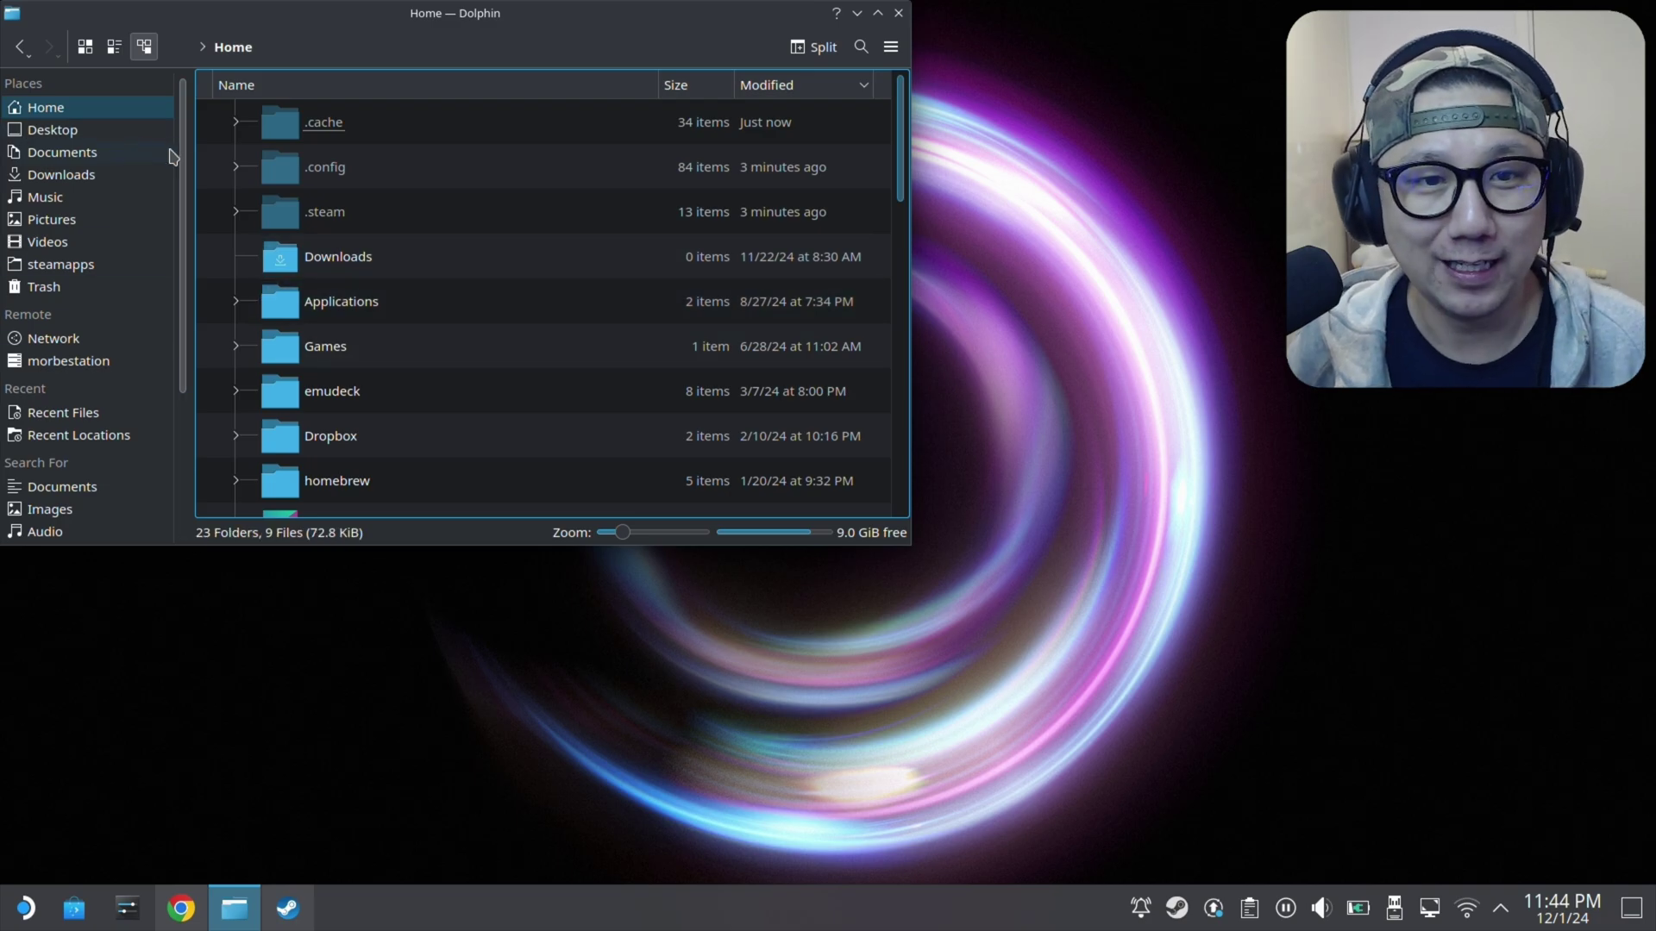
{"action": "left_click", "coordinate": [240, 913]}
{"action": "left_click", "coordinate": [182, 908]}
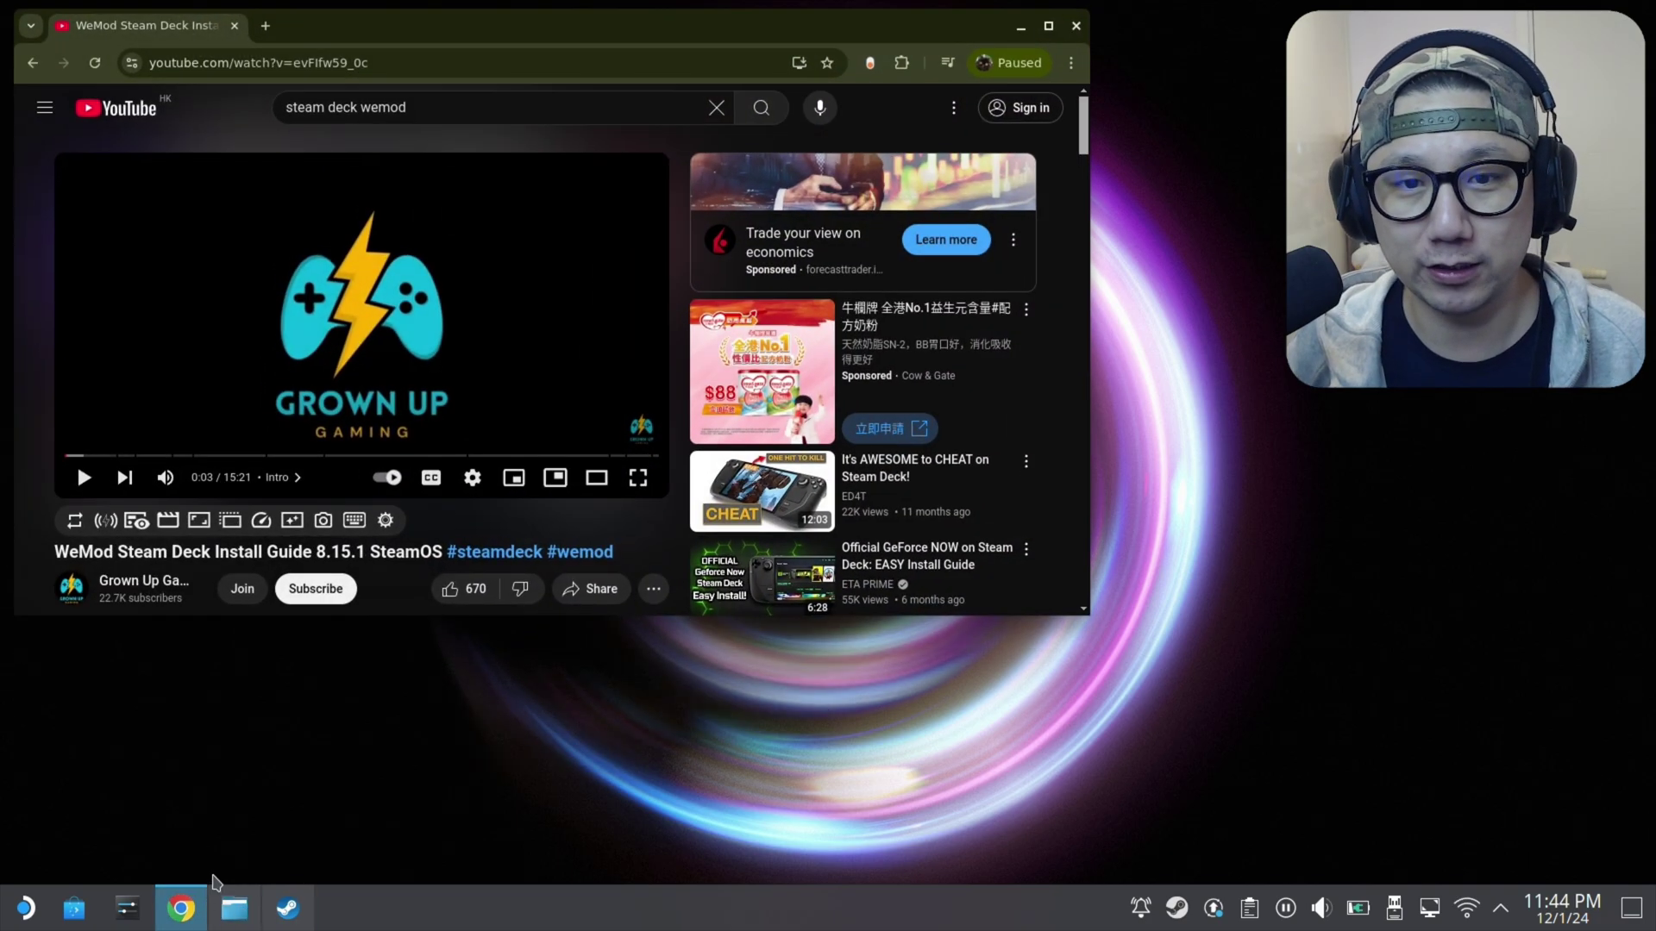
- Download WeMod-9.15.0.exe and the .NET Framework 4.8 offline installer from the video description
{"action": "scroll", "coordinate": [348, 380], "scroll_direction": "down", "scroll_amount": 3}
{"action": "scroll", "coordinate": [348, 381], "scroll_direction": "down", "scroll_amount": 3}
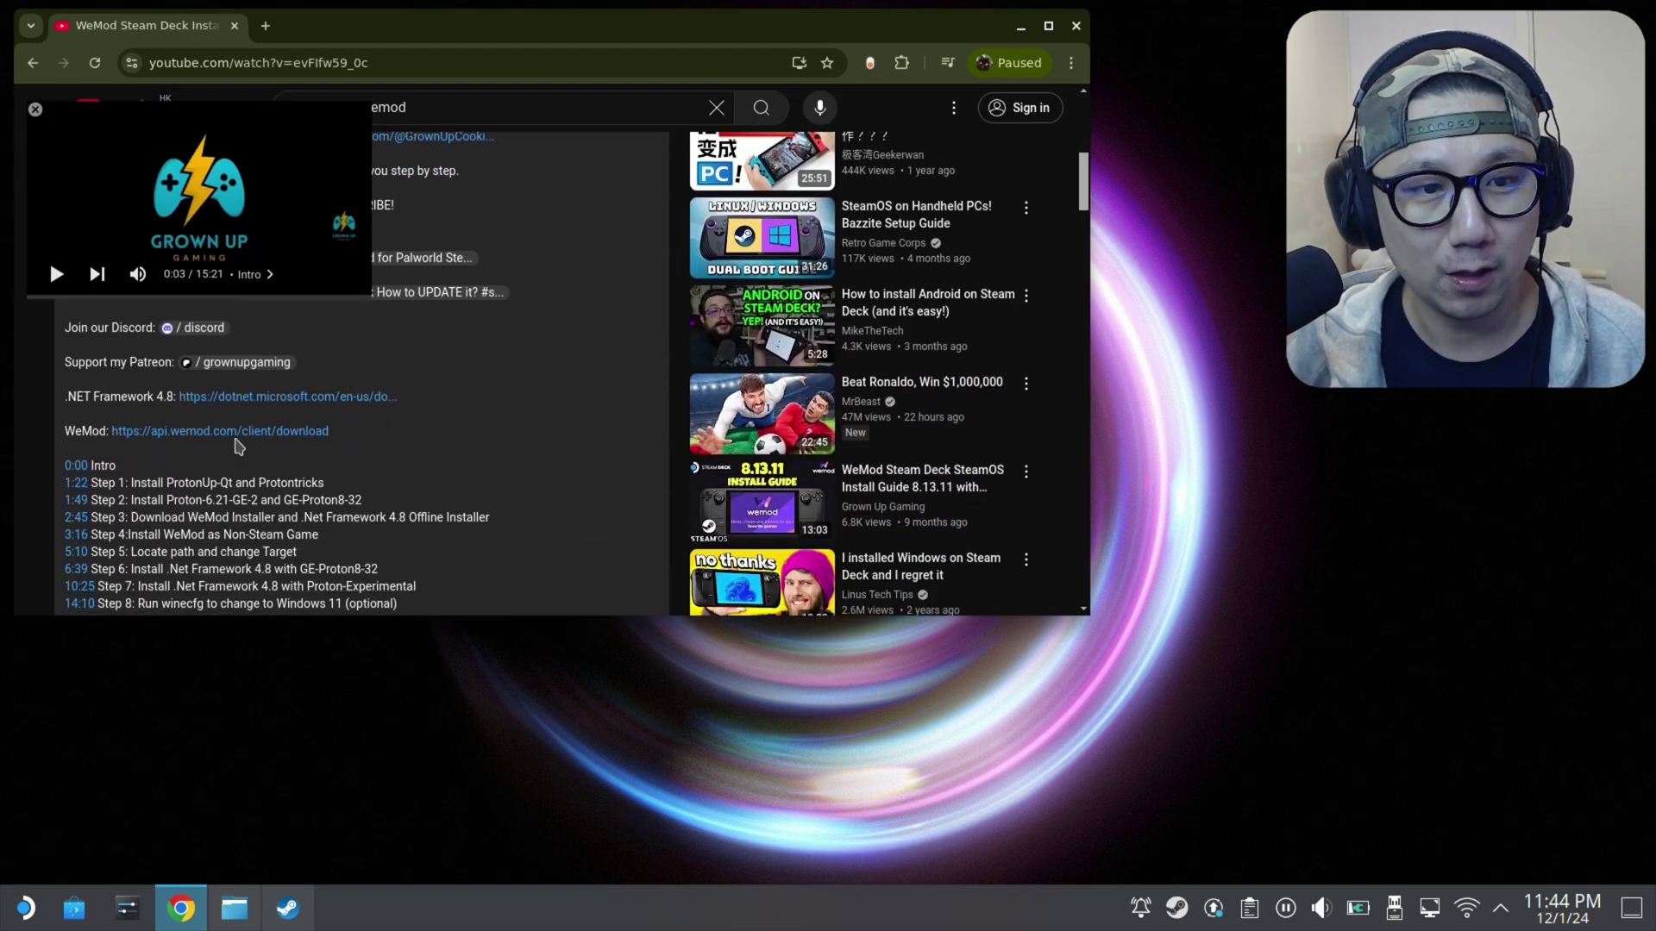
{"action": "left_click", "coordinate": [240, 433]}
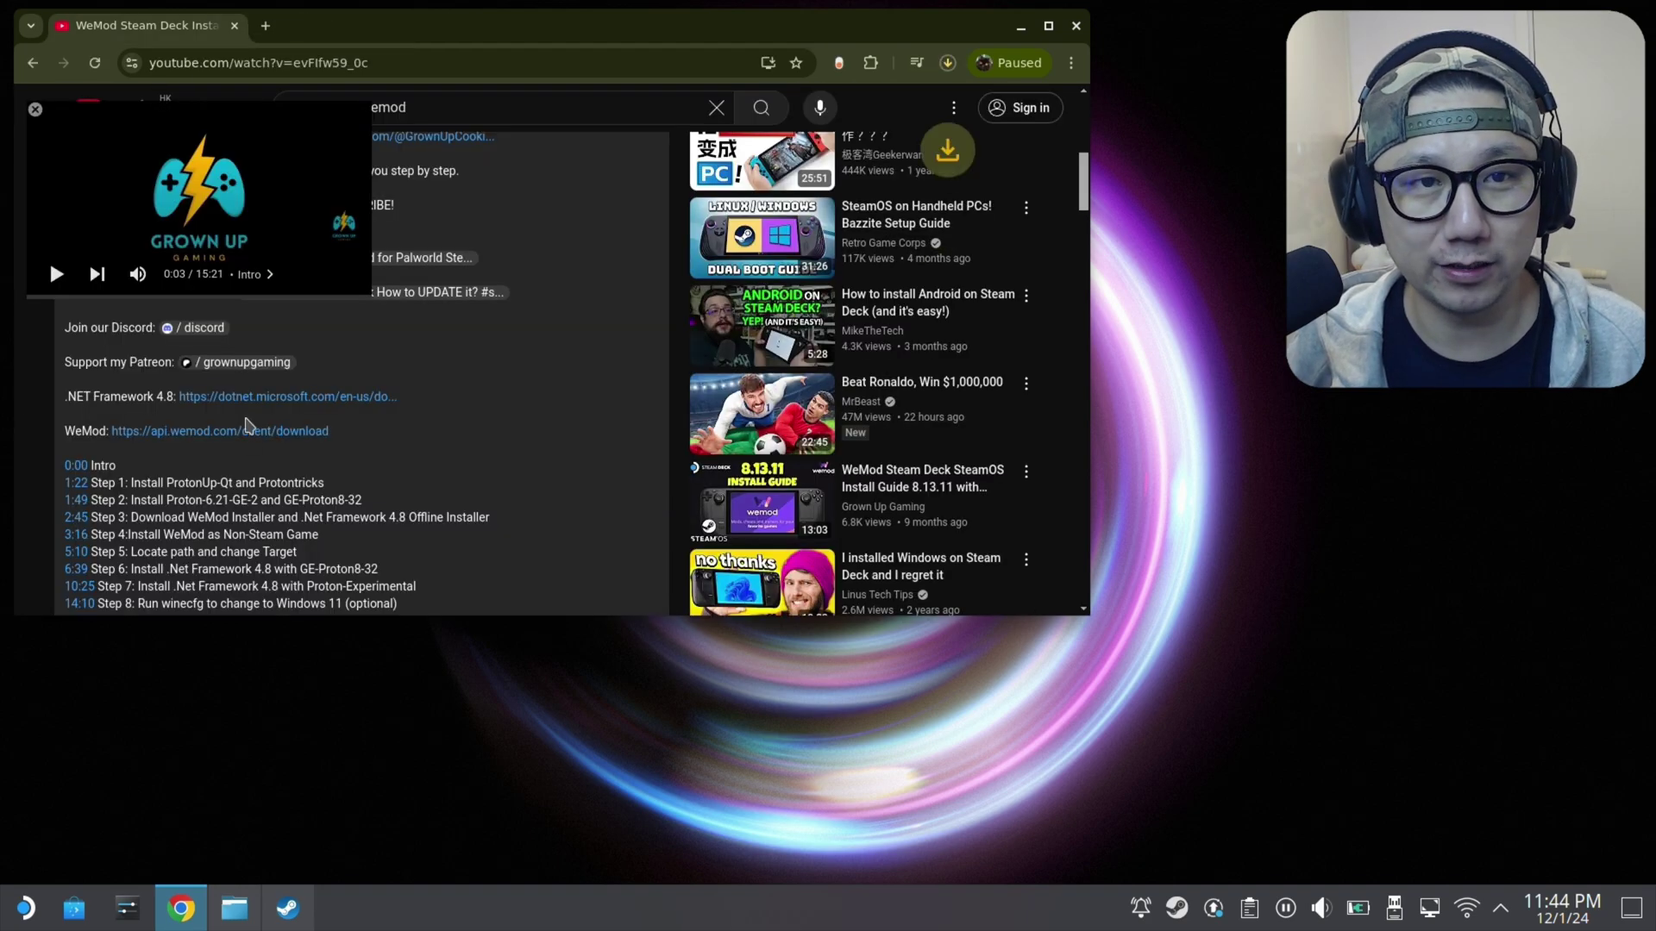
{"action": "left_click", "coordinate": [948, 62]}
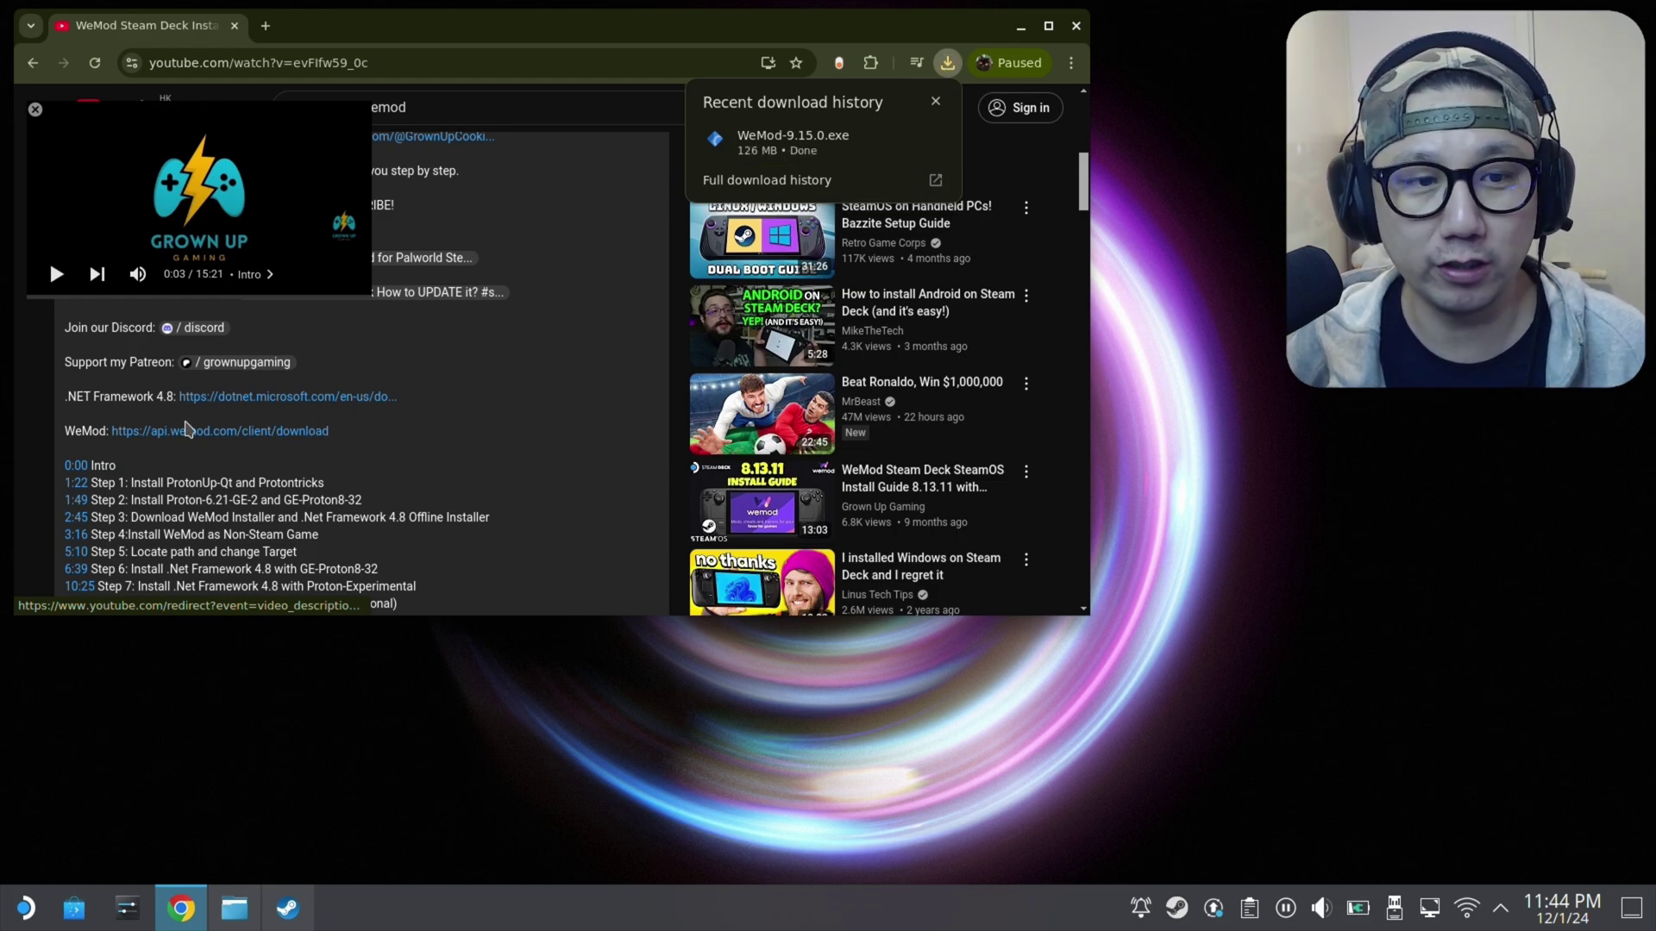
{"action": "left_click", "coordinate": [230, 399]}
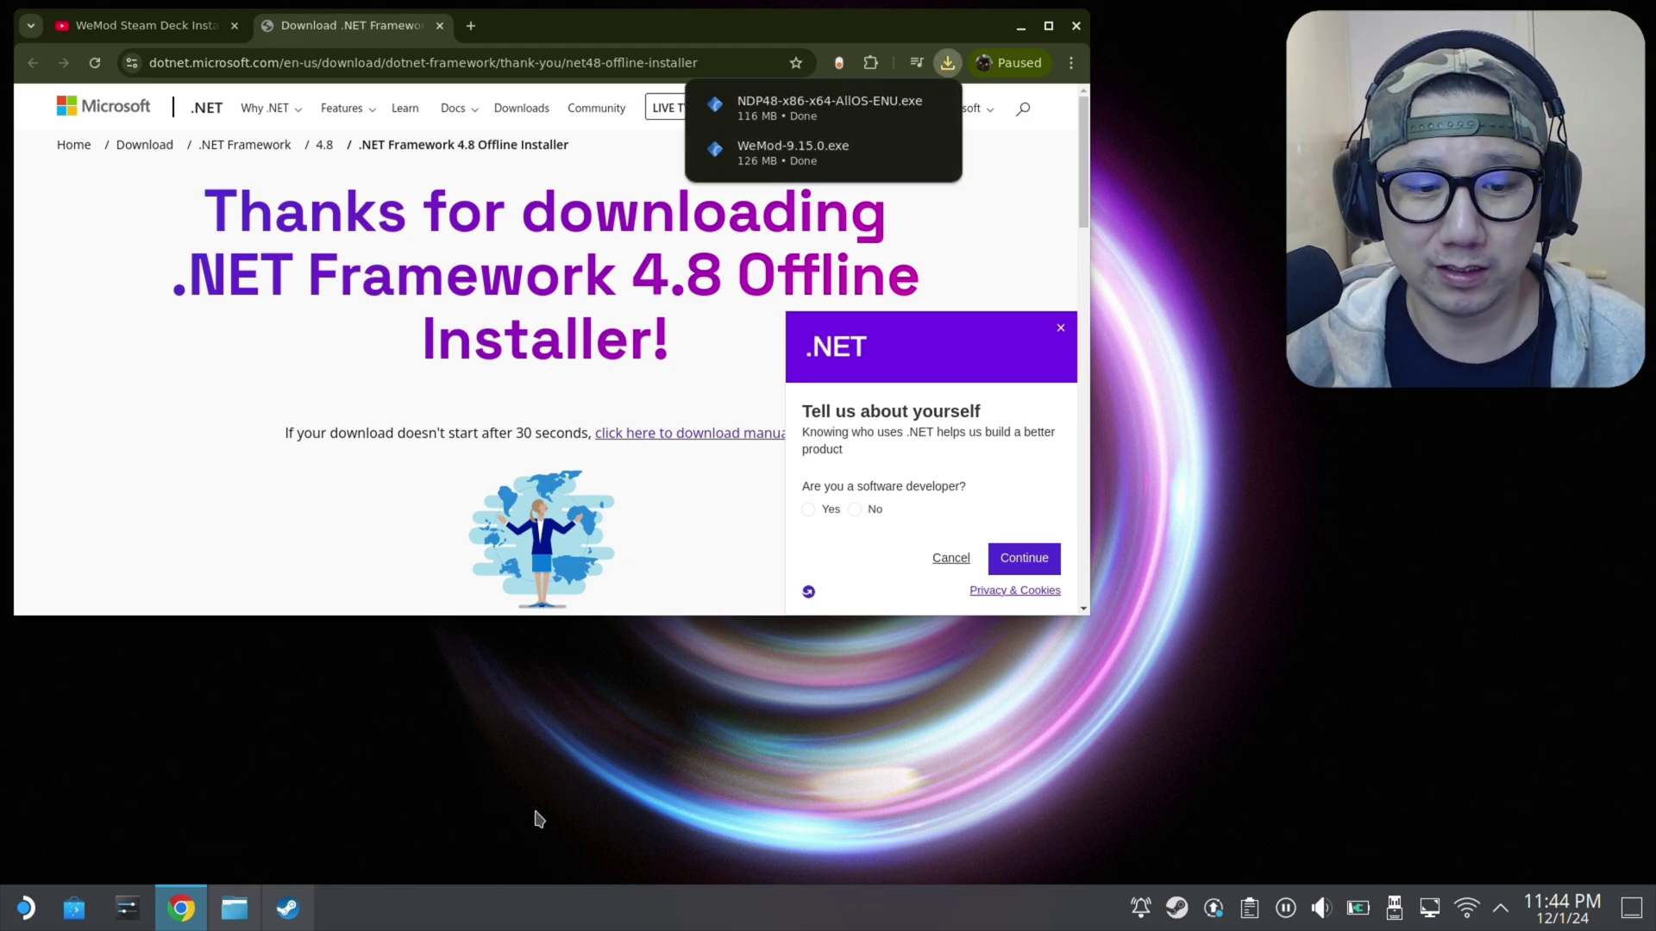
{"action": "left_click", "coordinate": [287, 908]}
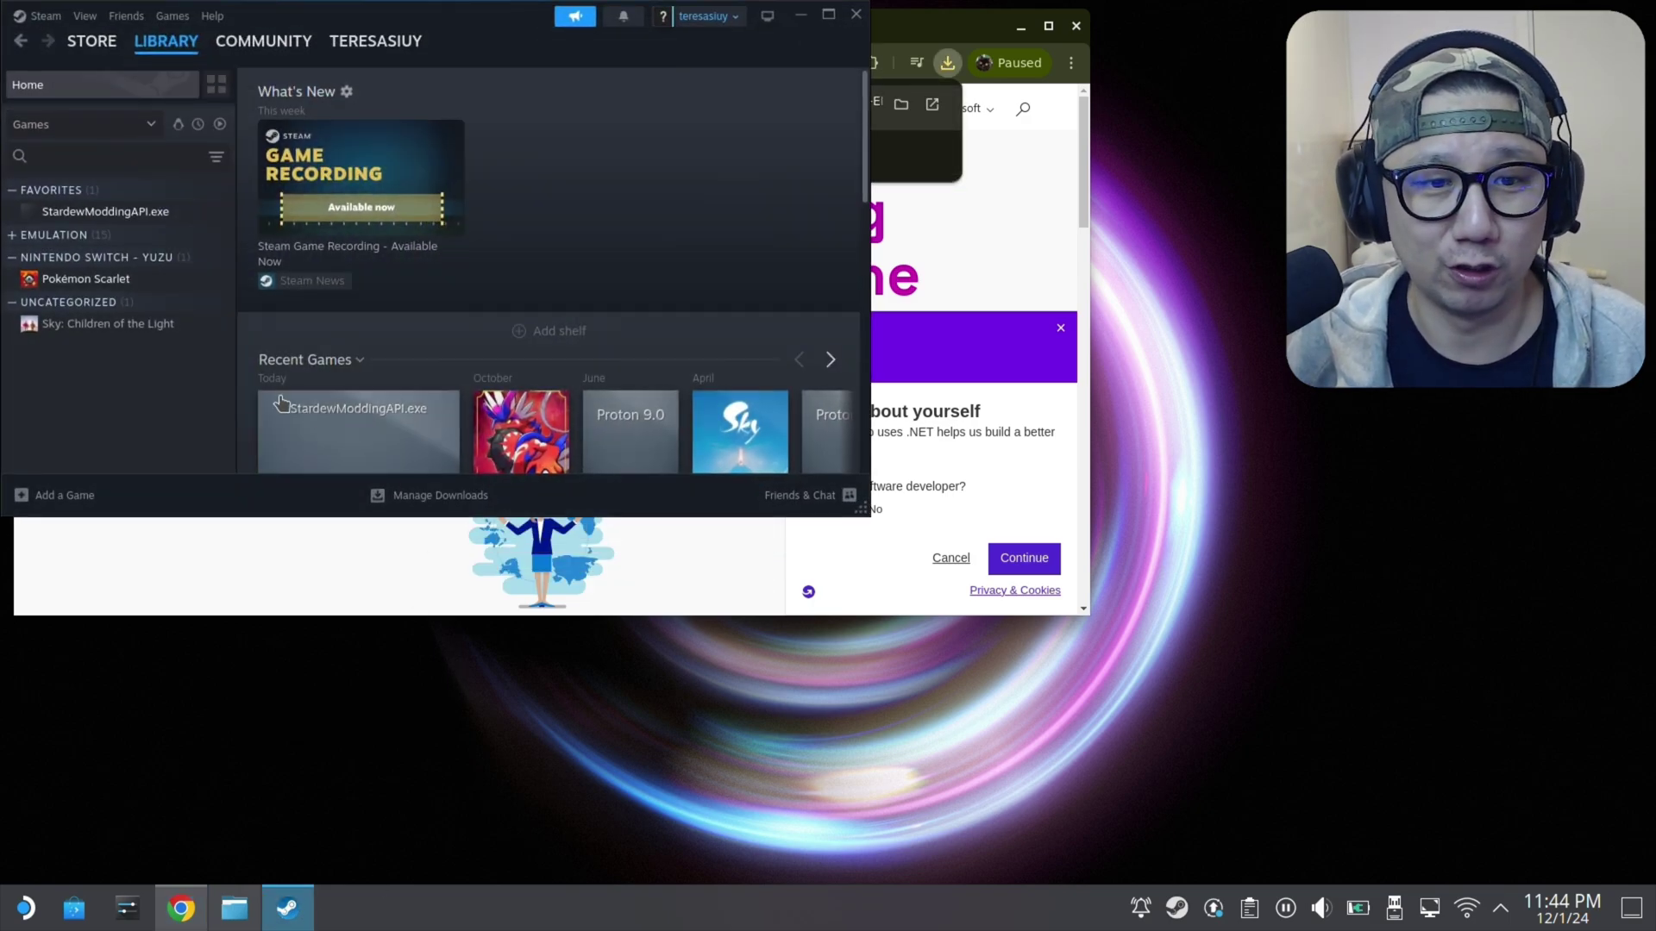
- In Dolphin, go to the primary drive under Removable Devices
{"action": "left_click", "coordinate": [287, 908]}
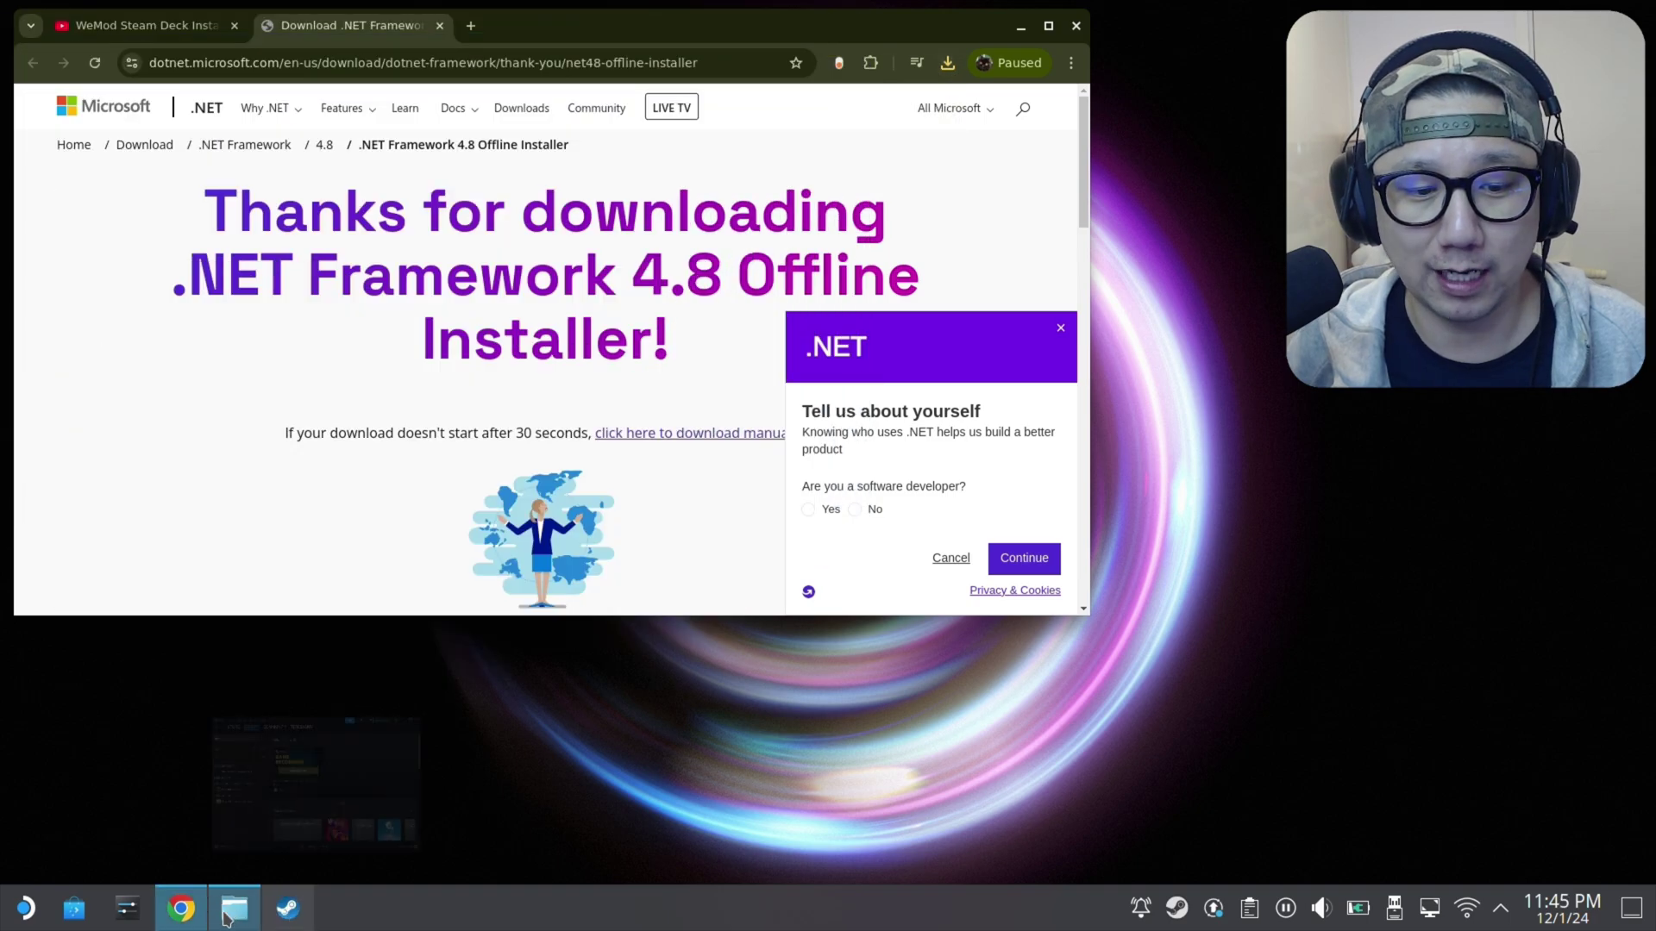
{"action": "left_click", "coordinate": [234, 908]}
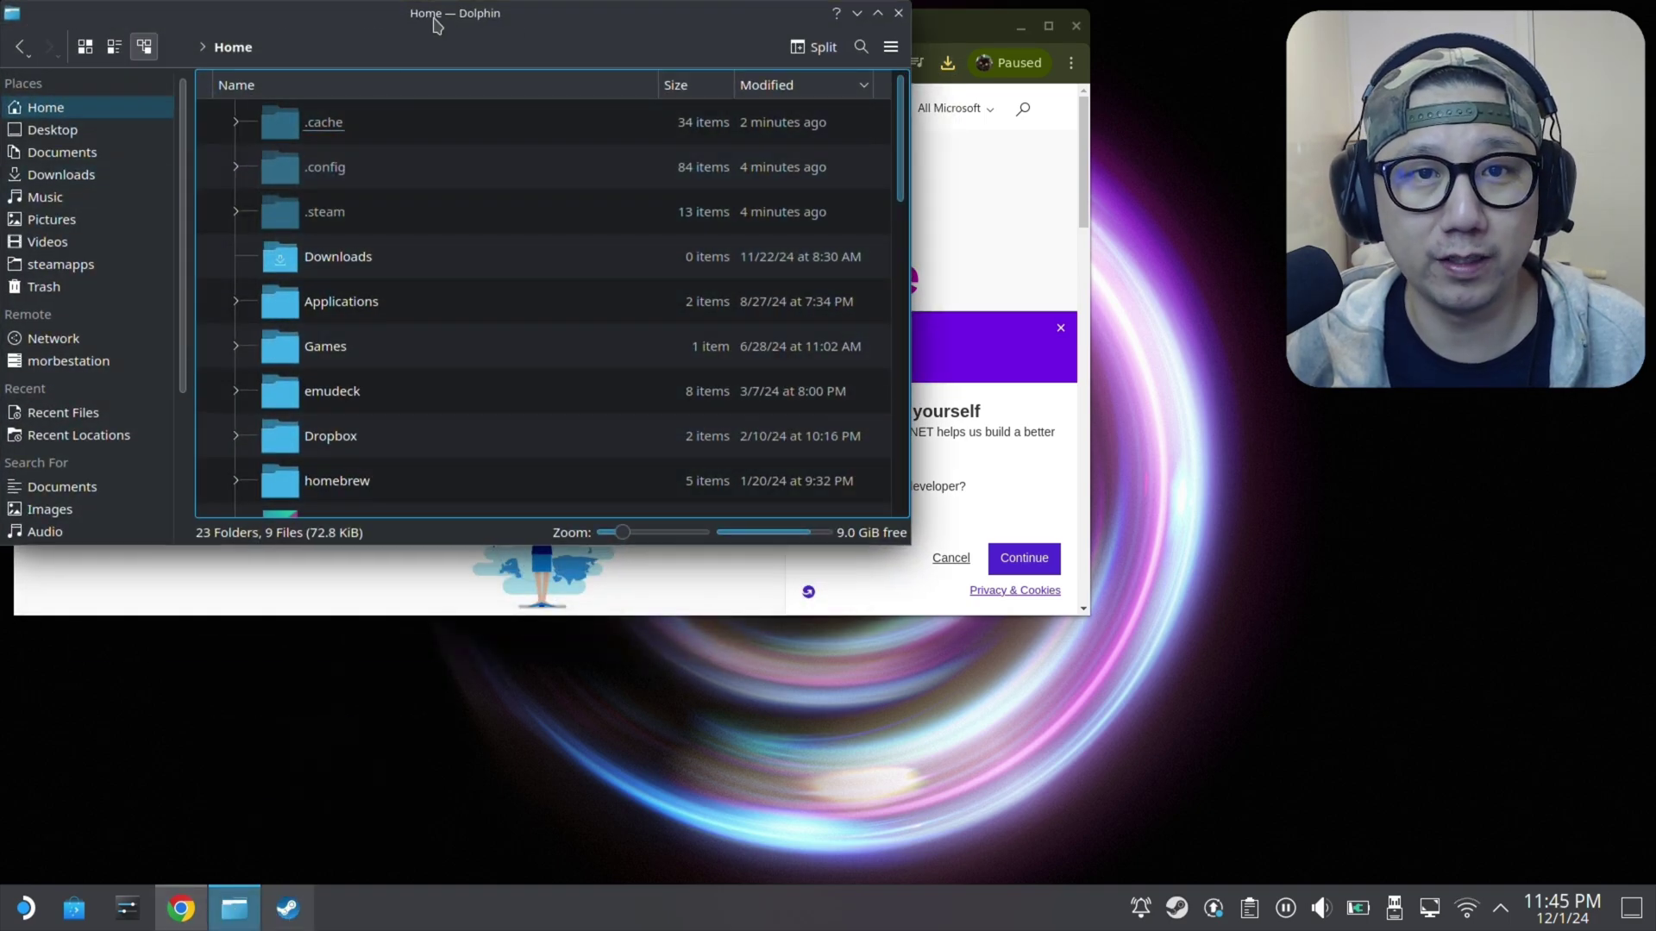
{"action": "left_click", "coordinate": [76, 175]}
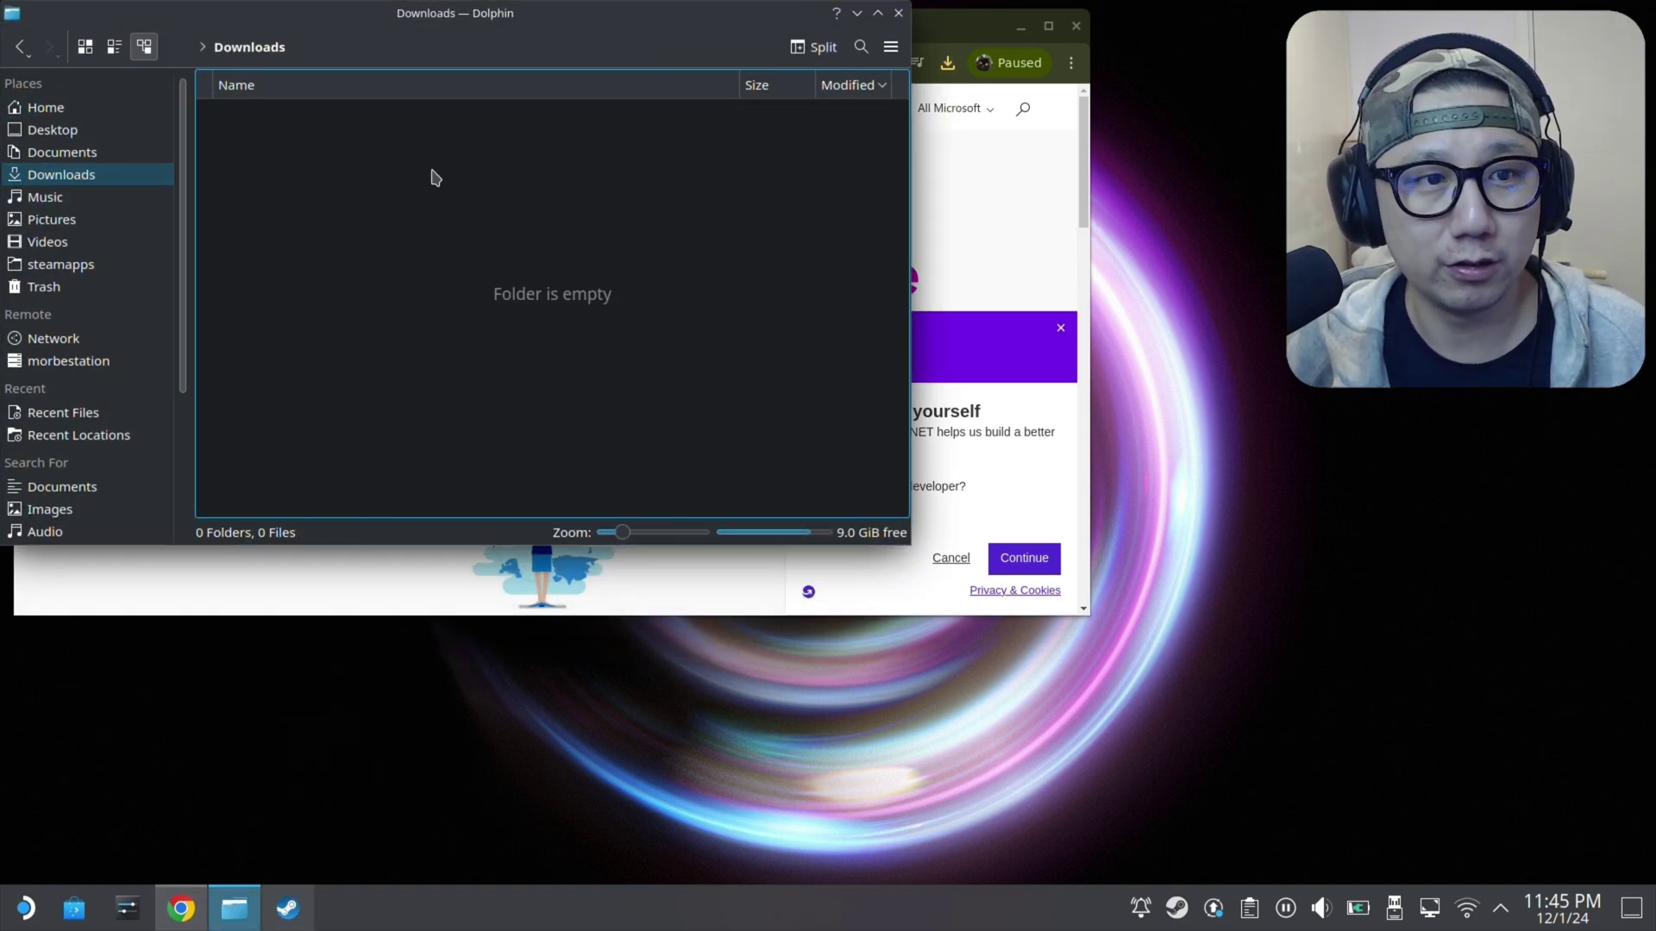
{"action": "scroll", "coordinate": [29, 388], "scroll_direction": "down", "scroll_amount": 4}
{"action": "left_click", "coordinate": [95, 532]}
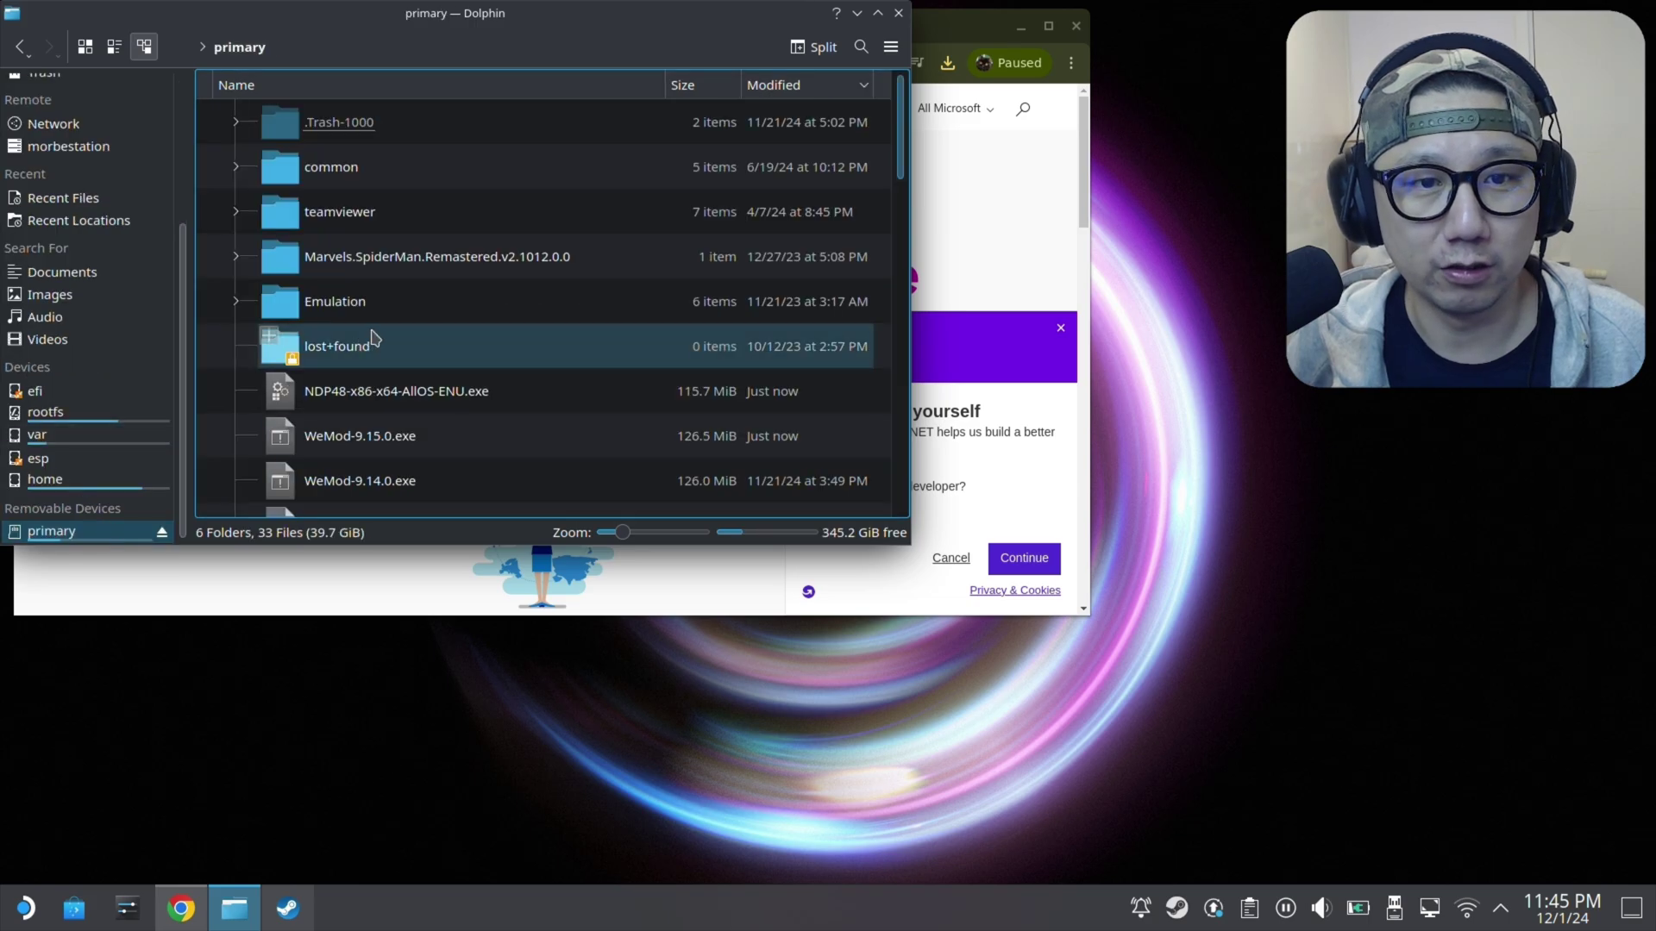
{"action": "scroll", "coordinate": [473, 303], "scroll_direction": "down", "scroll_amount": 2}
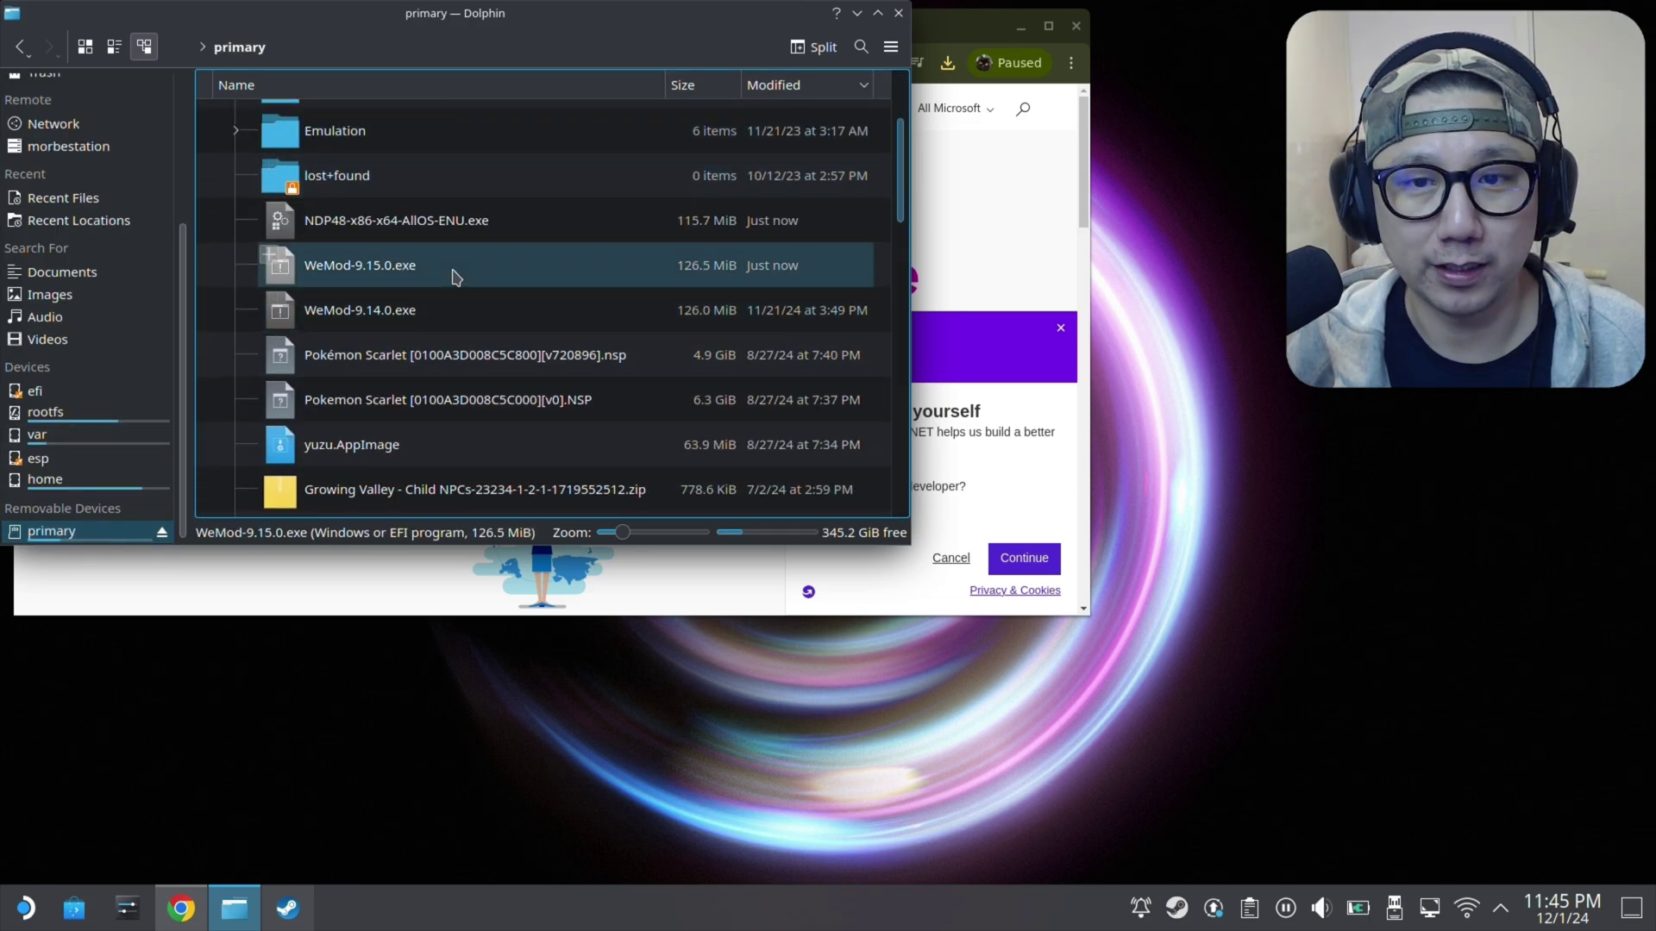
- Add WeMod-9.15.0.exe to Steam via its right-click Add to Steam action
{"action": "left_click", "coordinate": [455, 274]}
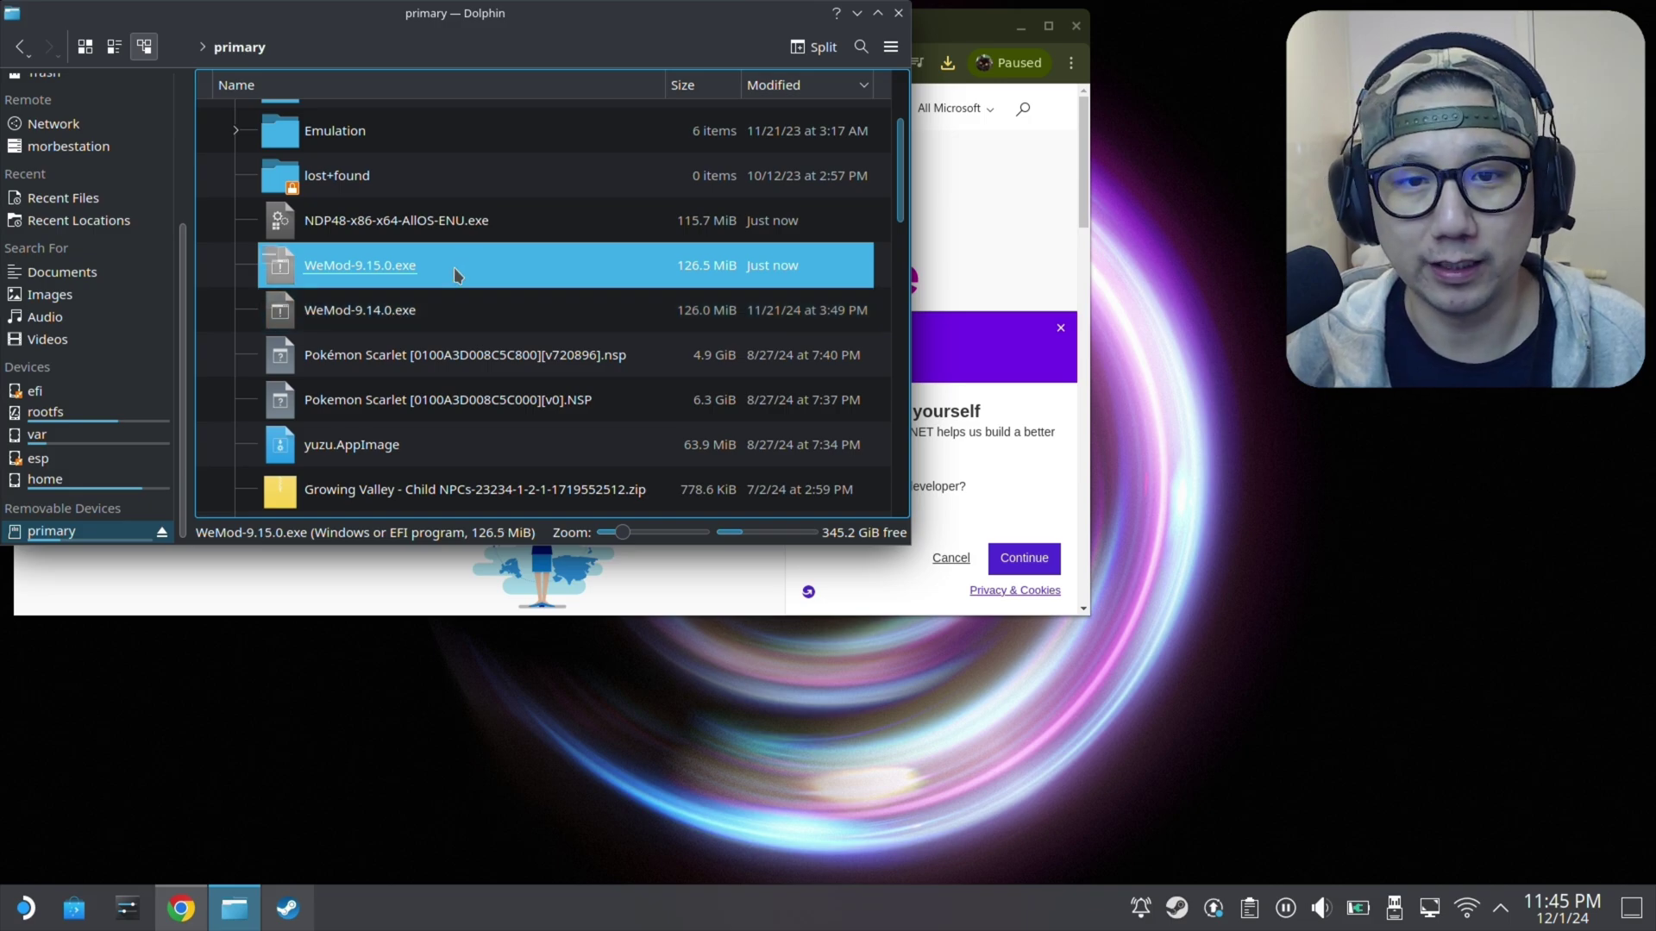
{"action": "right_click", "coordinate": [391, 265]}
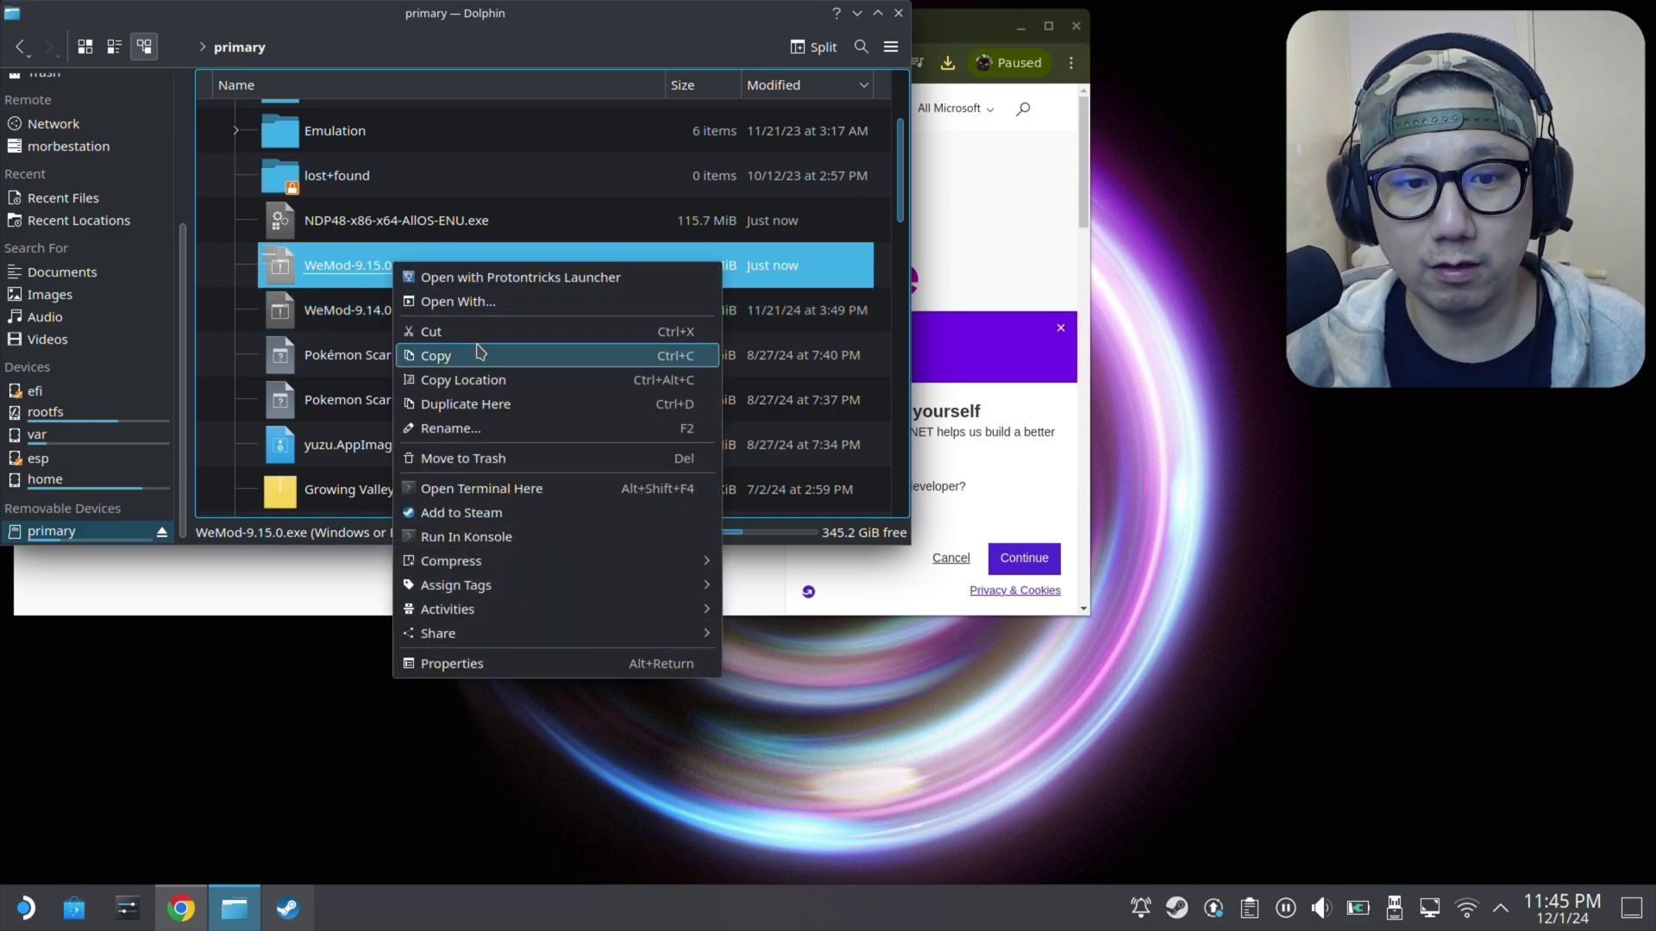
{"action": "left_click", "coordinate": [498, 514]}
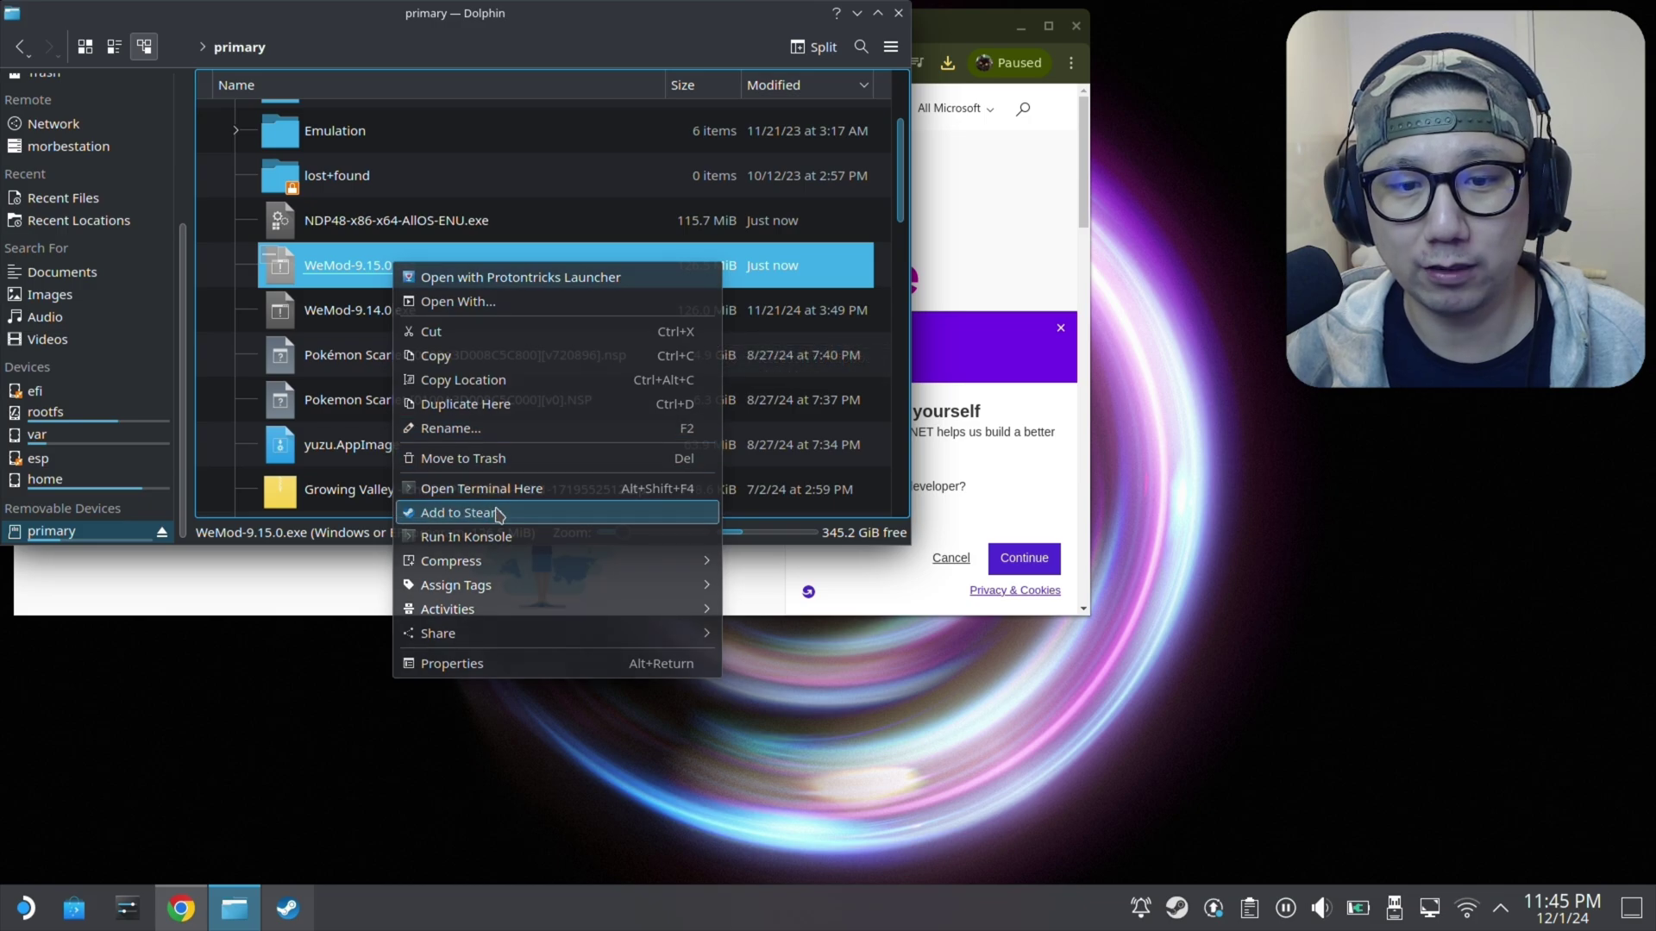
- Open the Properties of WeMod-9.15.0.exe from its Steam library page
{"action": "left_click", "coordinate": [298, 927]}
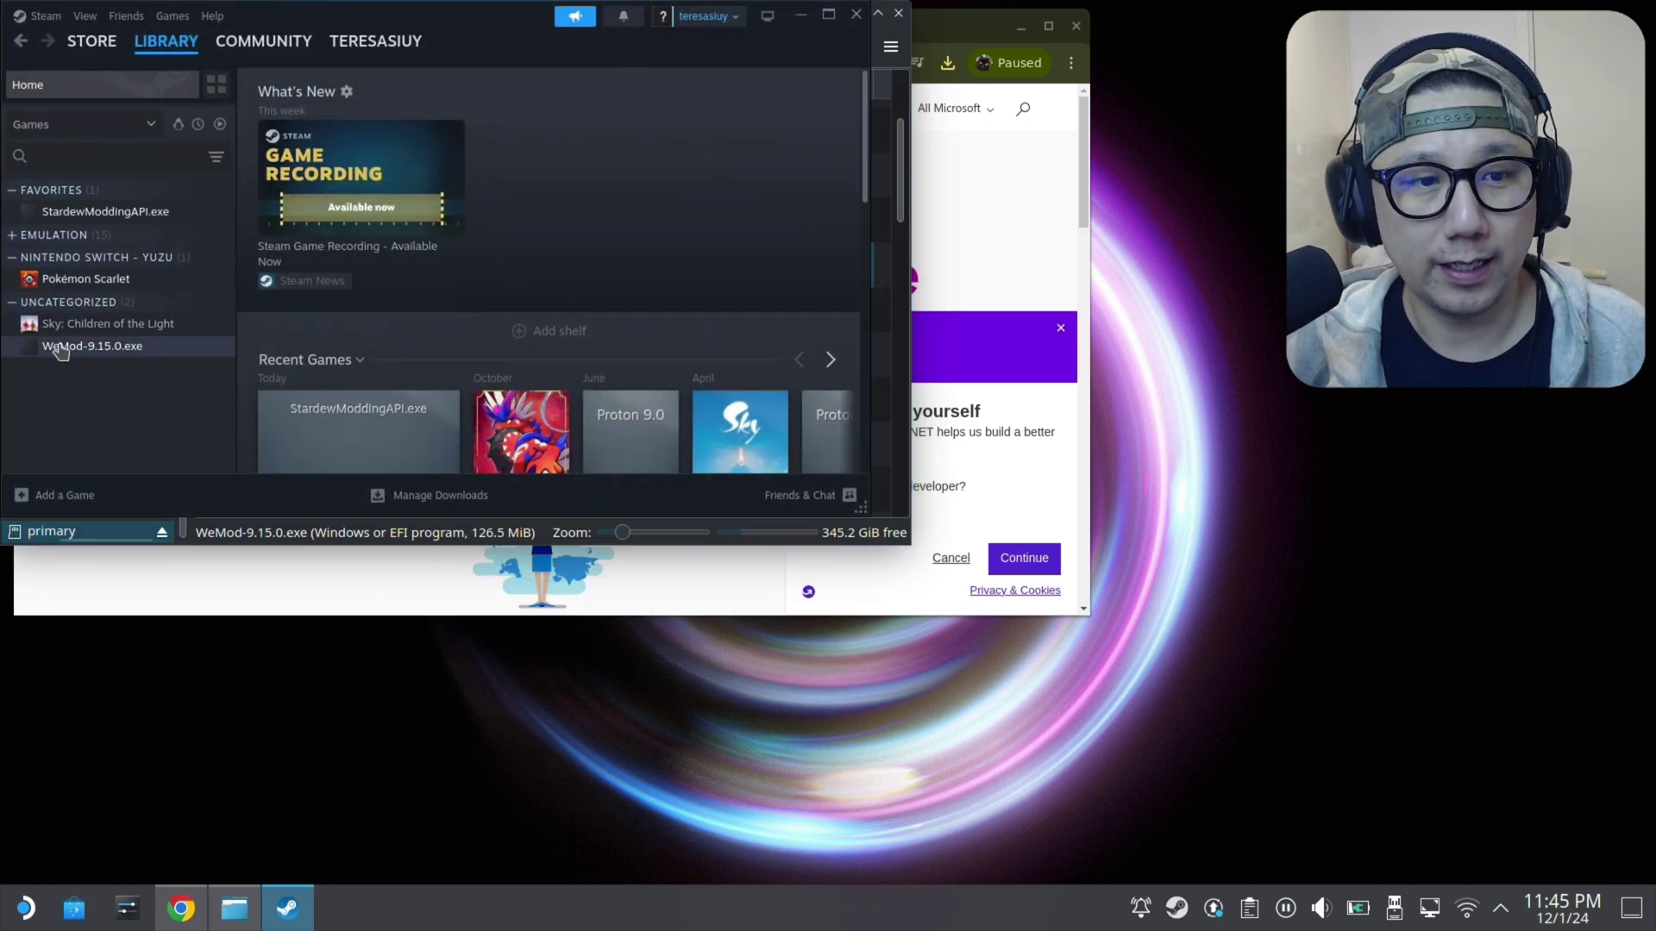
{"action": "left_click", "coordinate": [96, 357]}
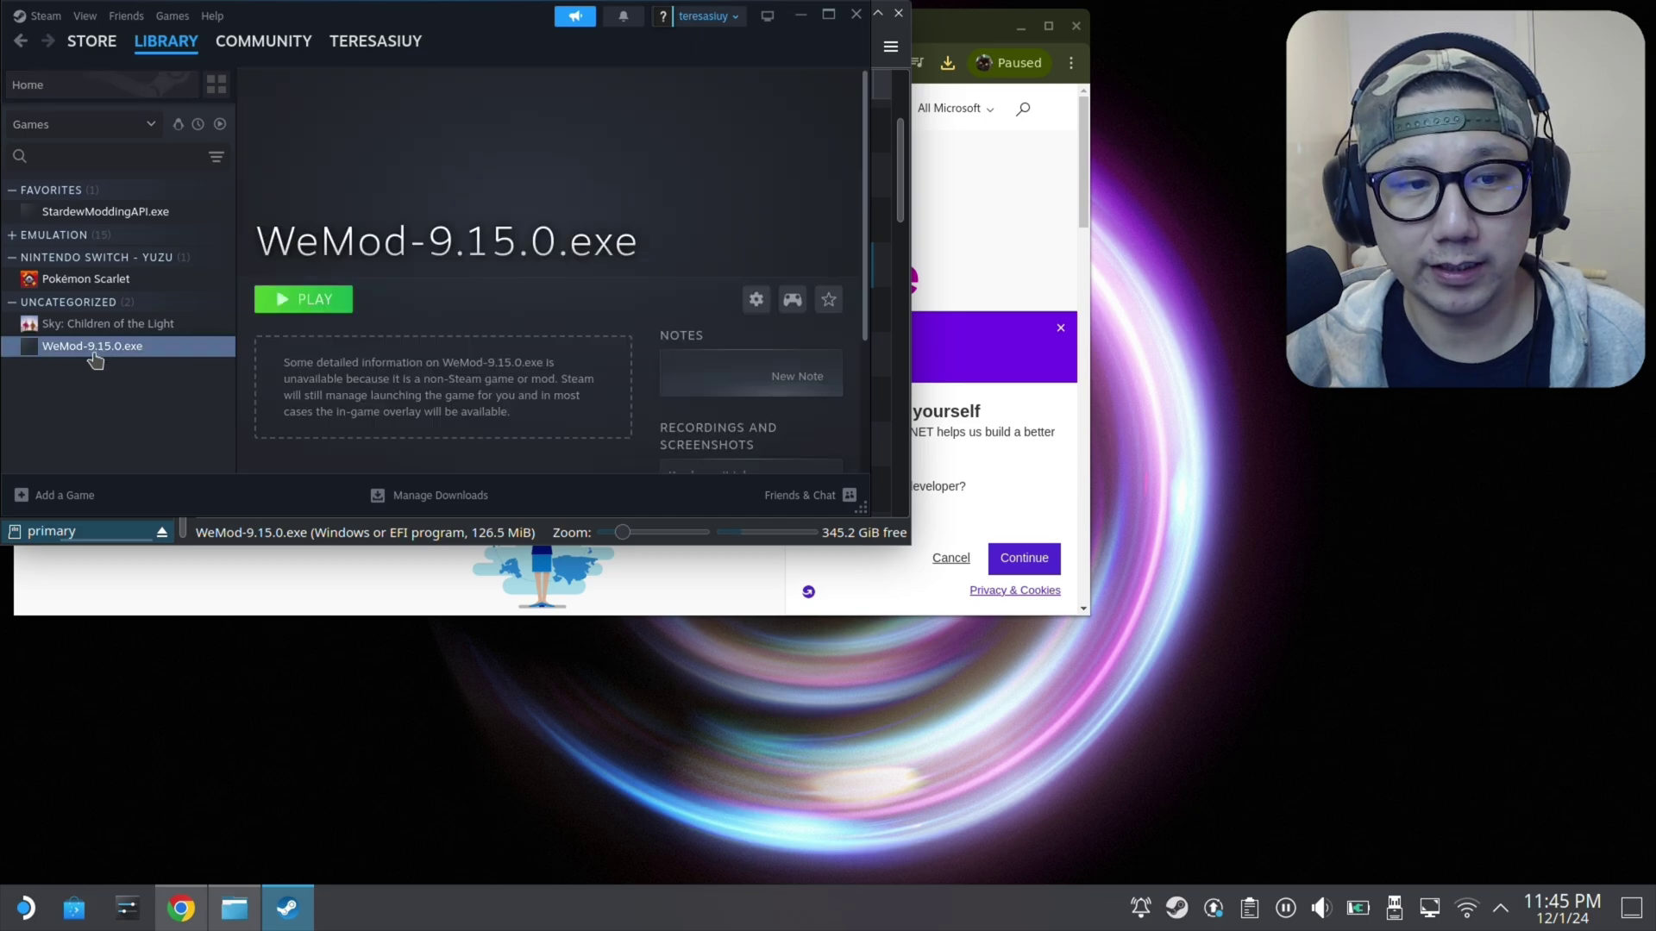
{"action": "left_click", "coordinate": [757, 301]}
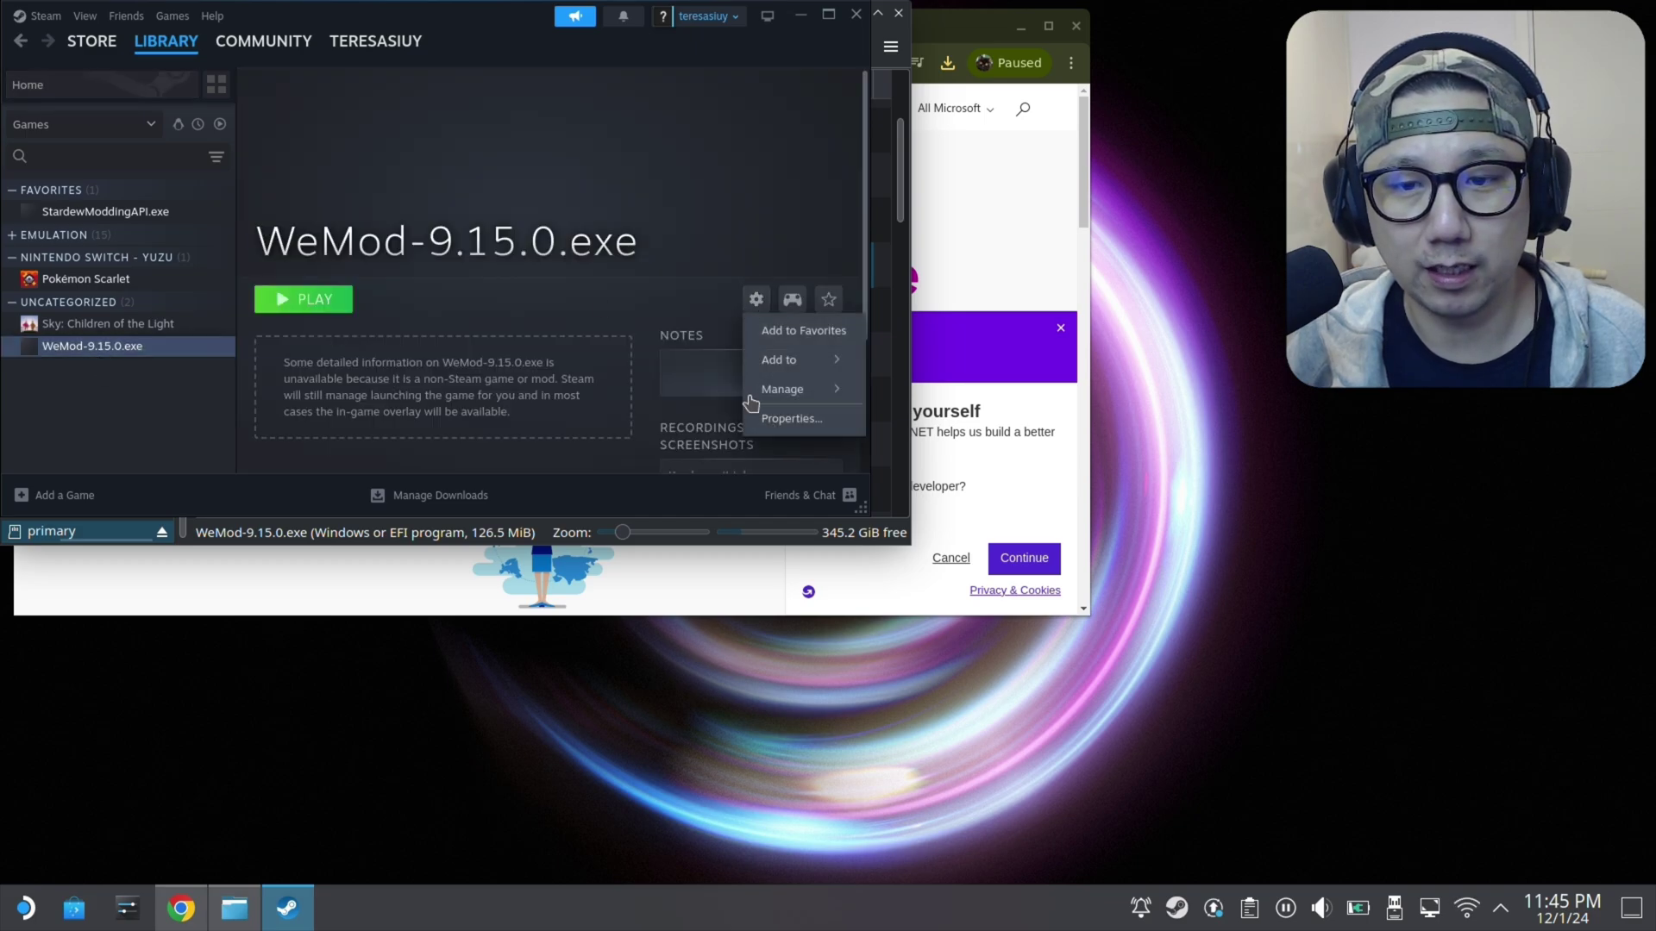
{"action": "left_click", "coordinate": [759, 419]}
- Force Proton-6.21-GE-2 as its compatibility tool and close the Properties window
{"action": "left_click", "coordinate": [178, 148]}
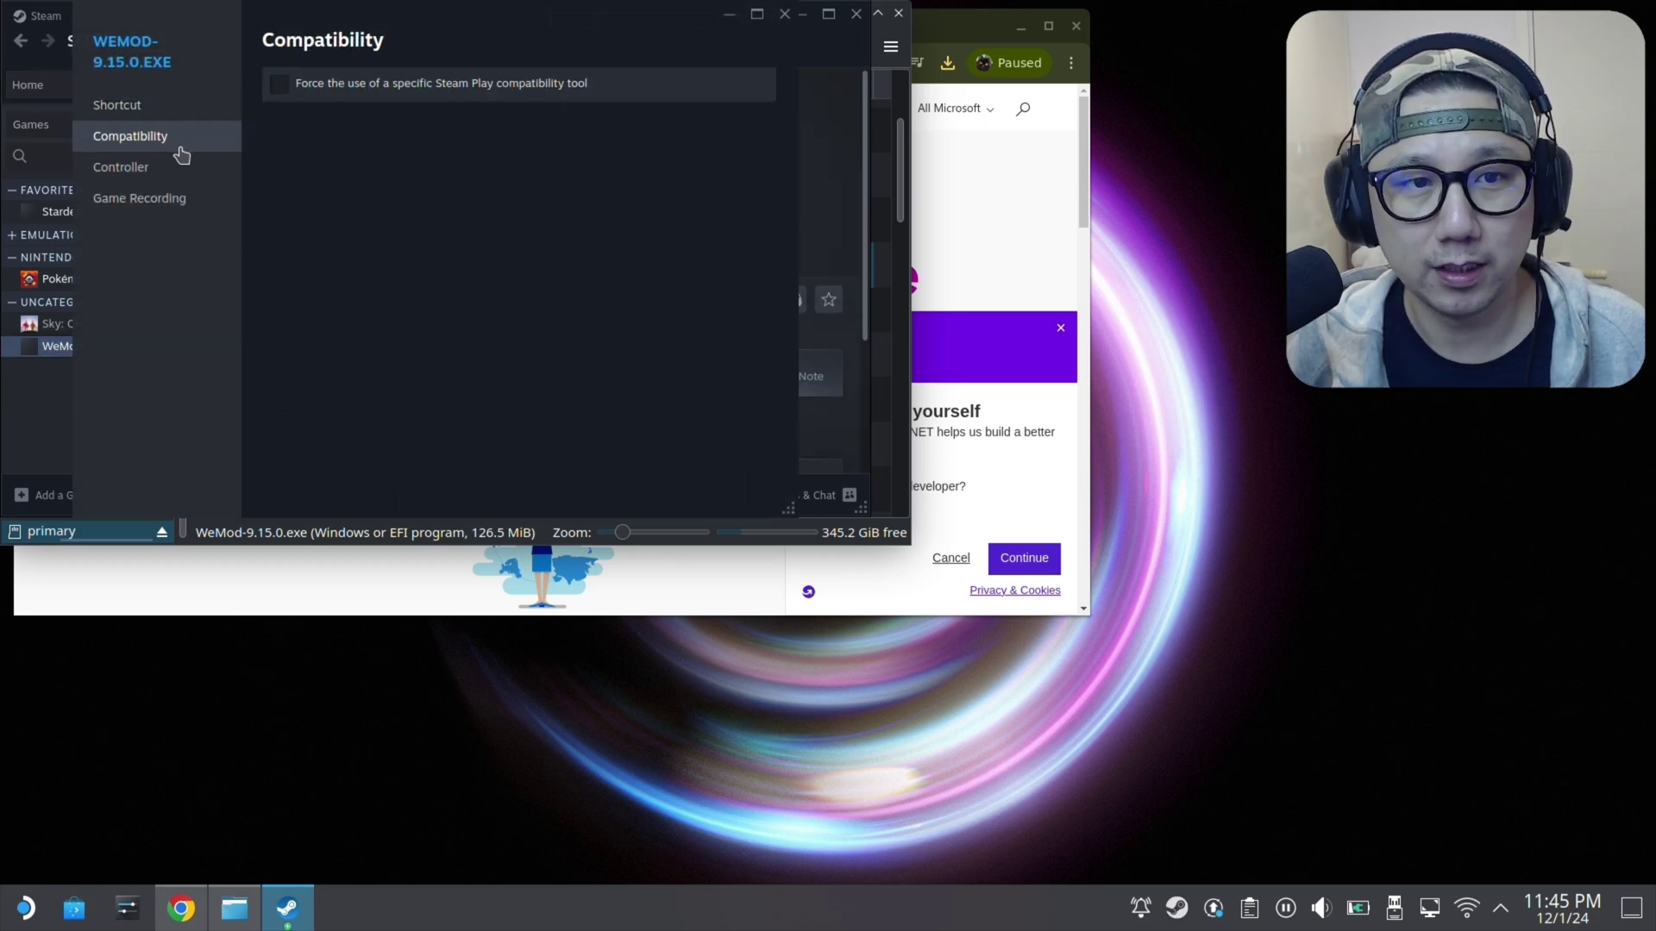
{"action": "left_click", "coordinate": [416, 95]}
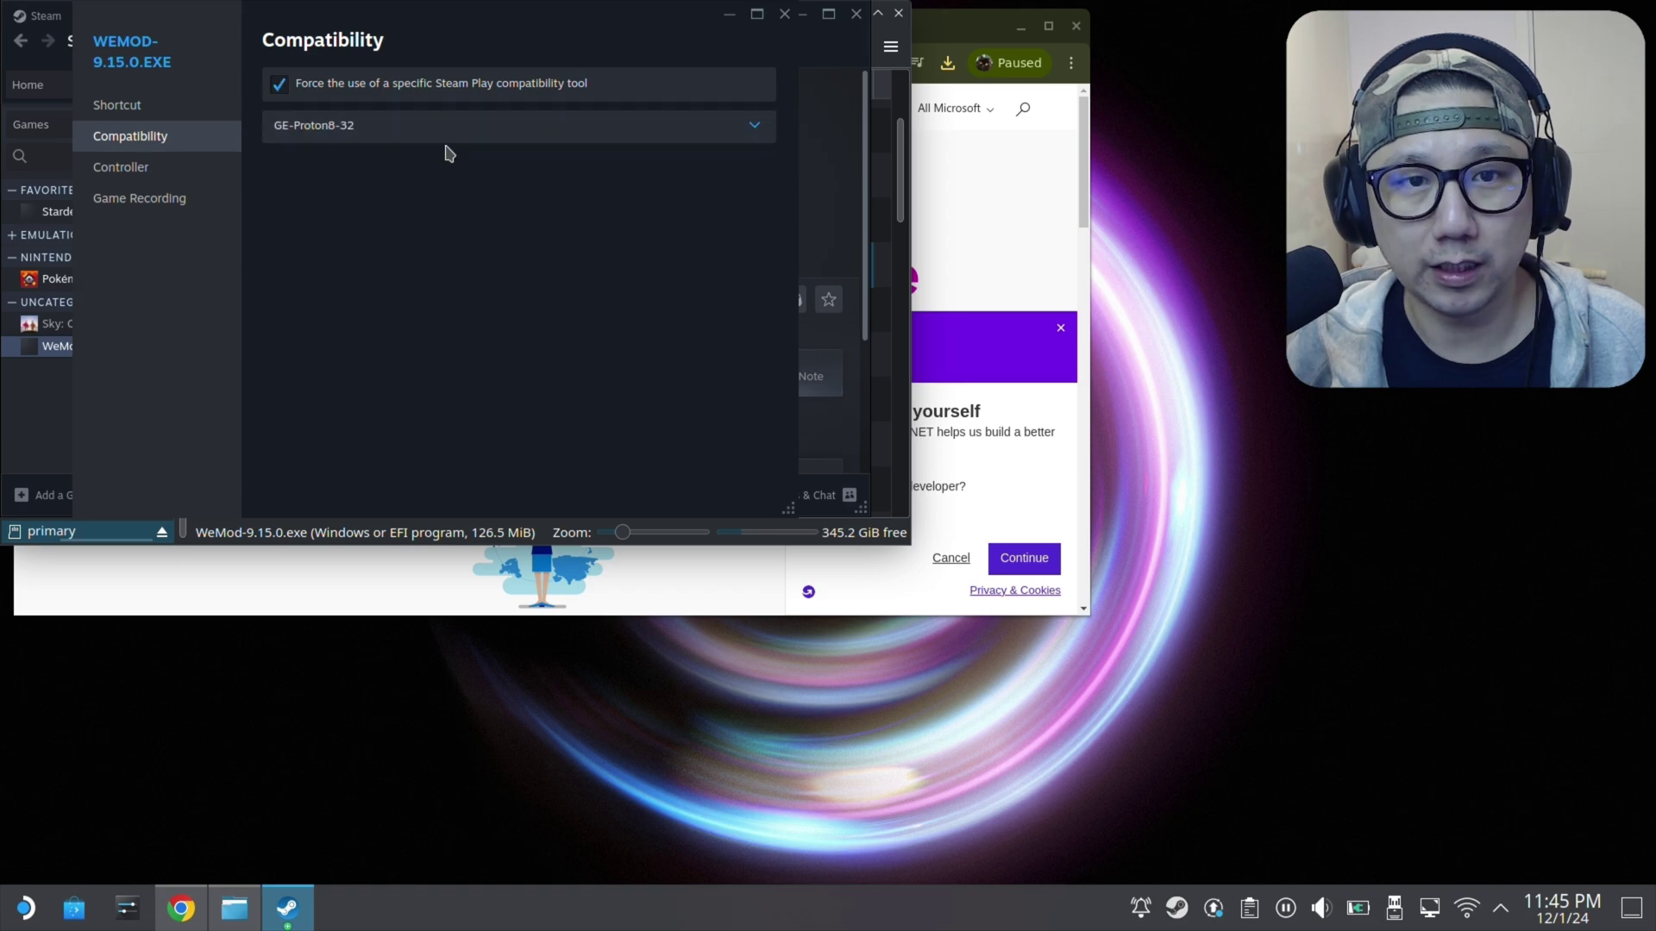
{"action": "left_click", "coordinate": [447, 138]}
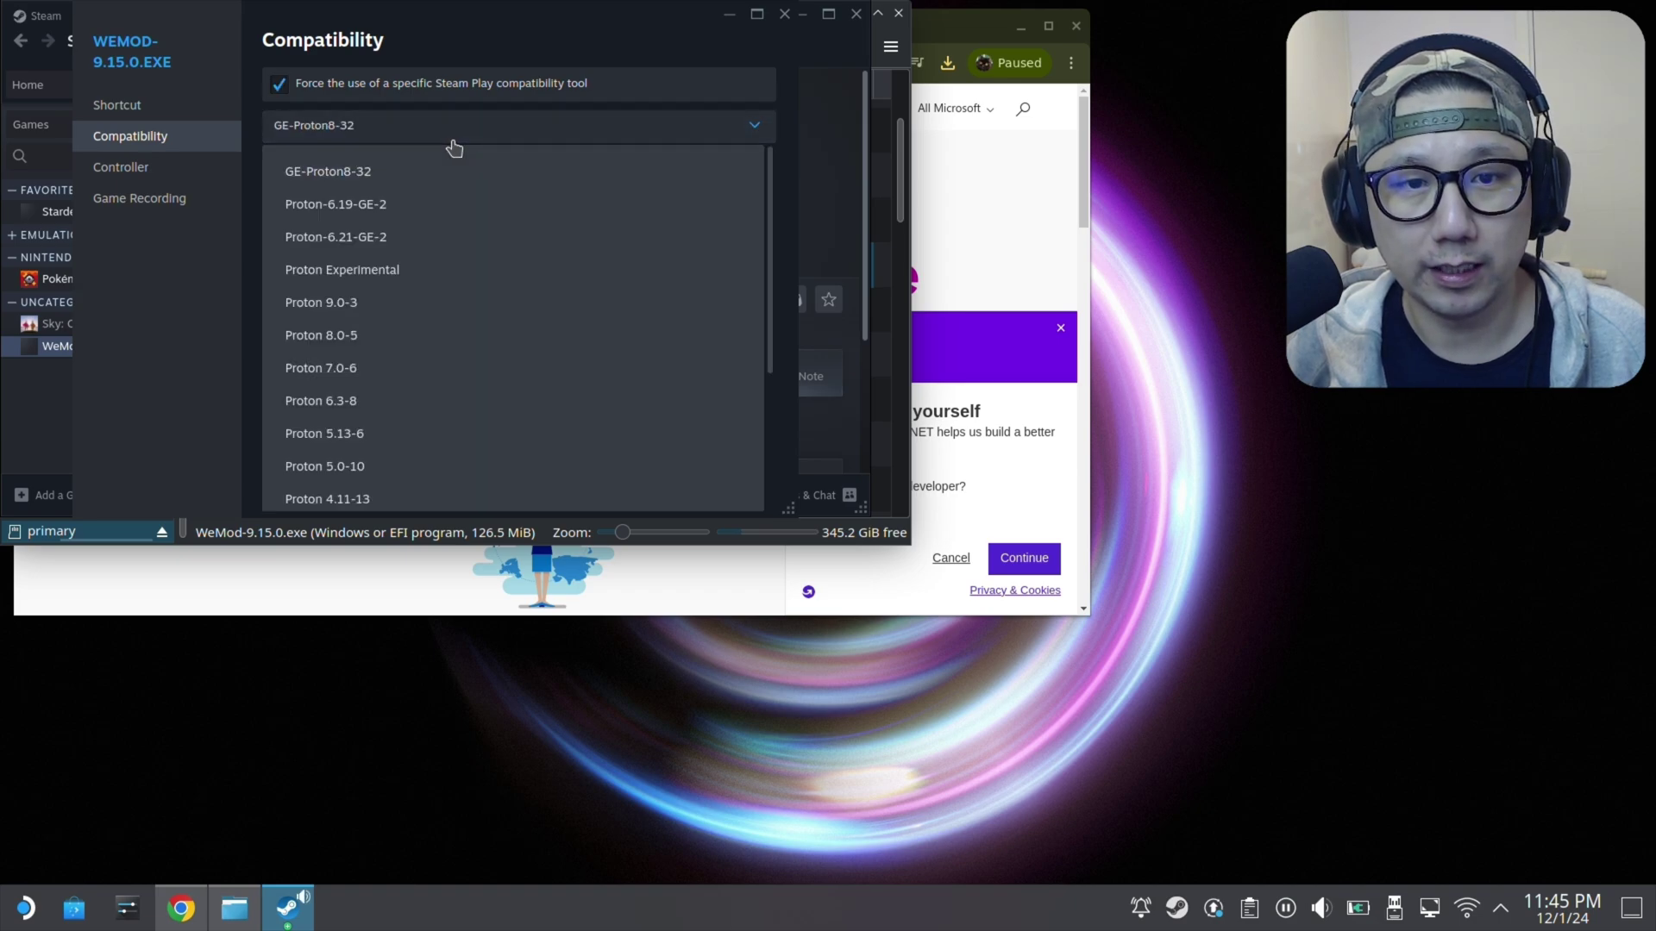
{"action": "left_click", "coordinate": [444, 242]}
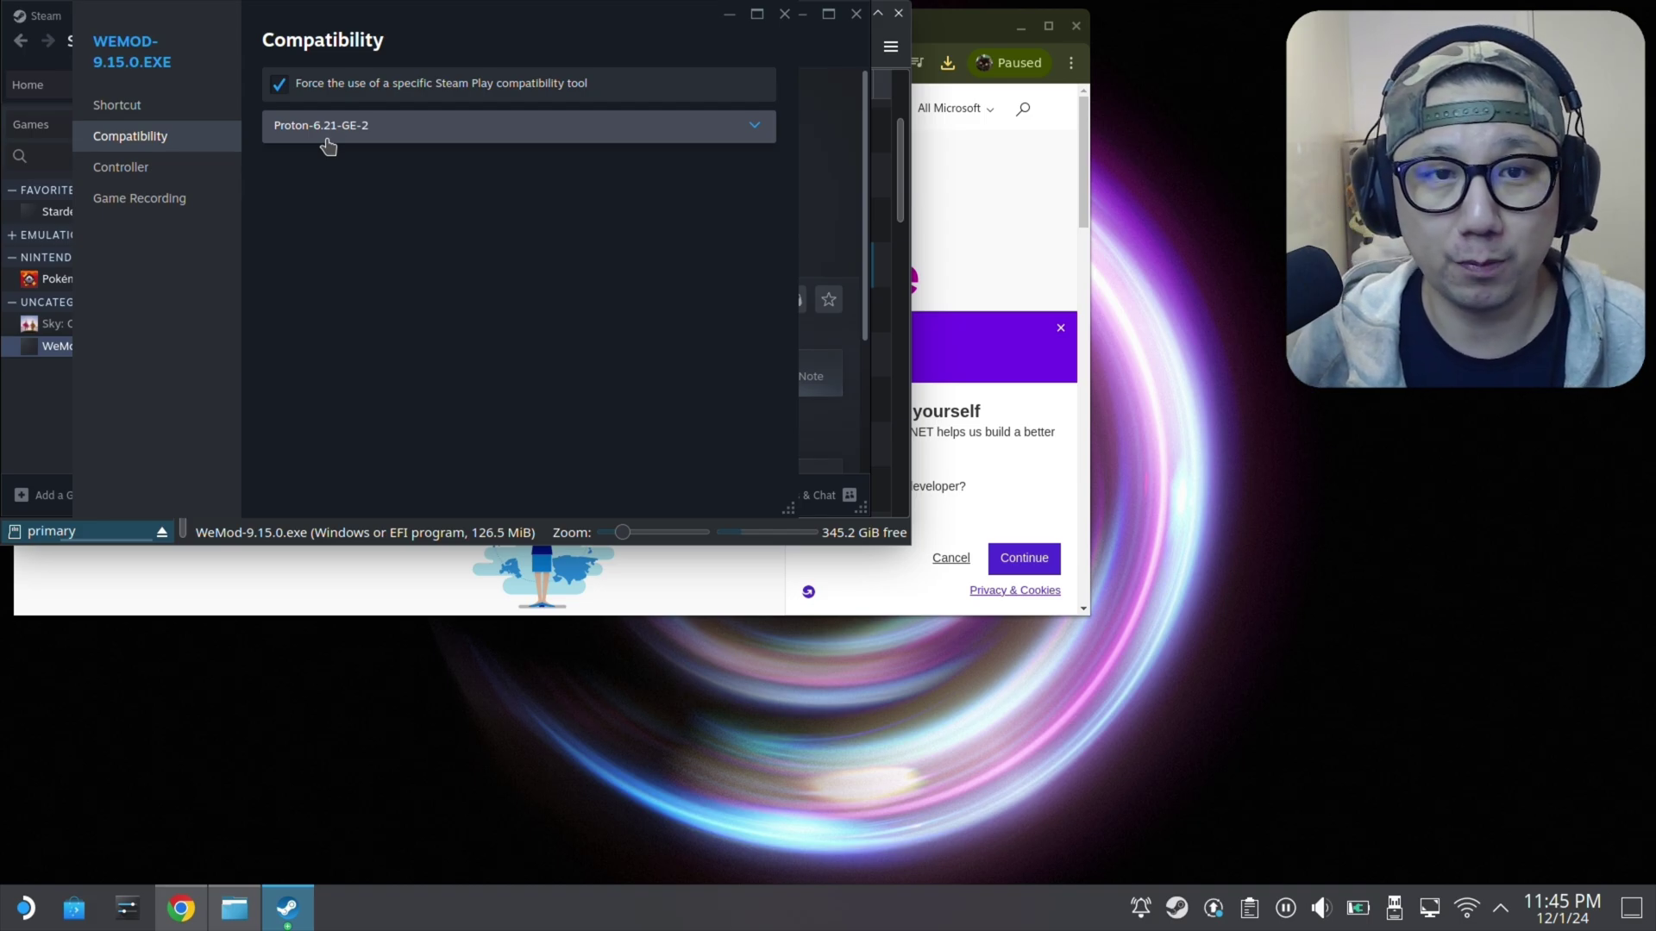
{"action": "left_click", "coordinate": [770, 24]}
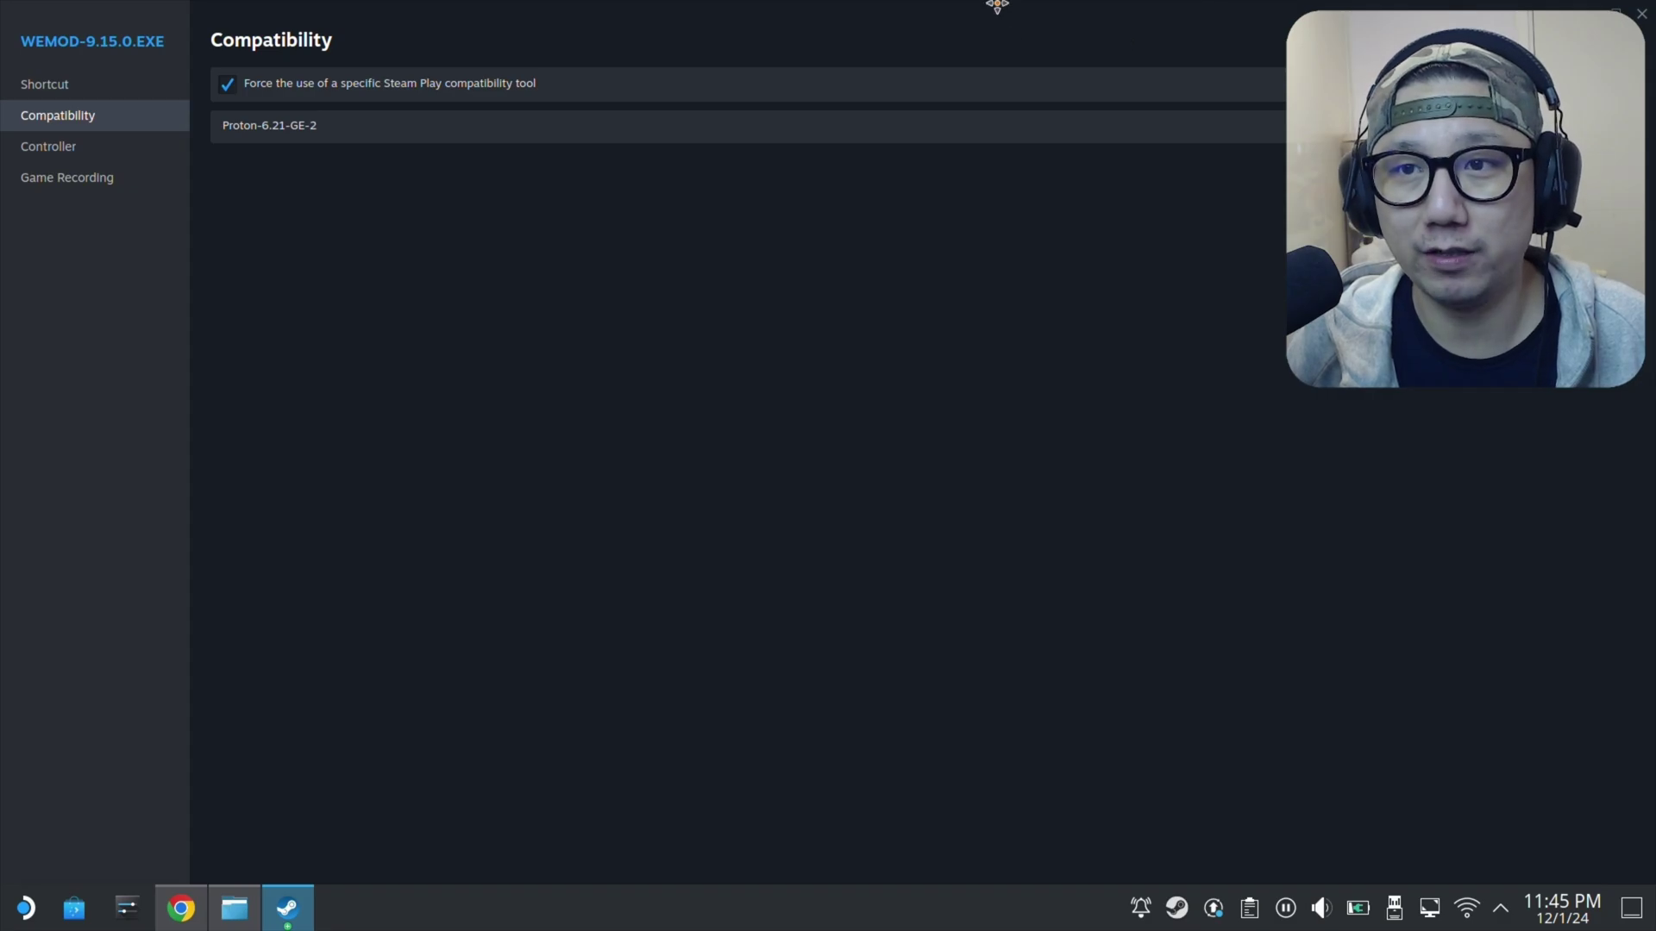
{"action": "left_click", "coordinate": [1618, 12]}
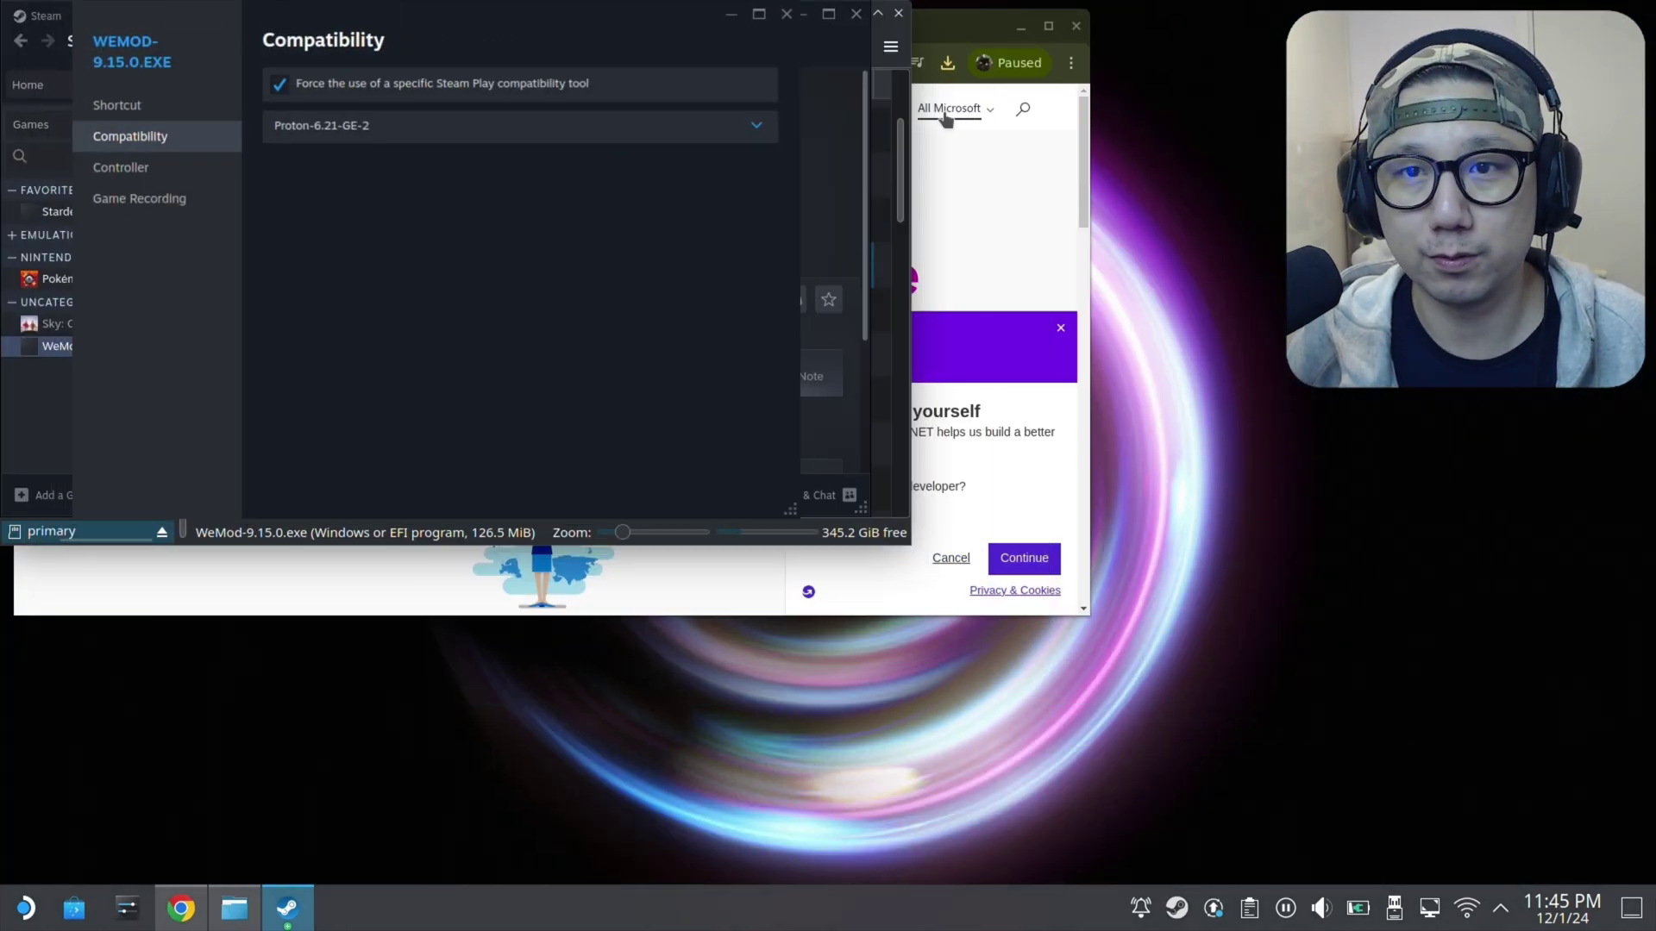
{"action": "left_click", "coordinate": [785, 13]}
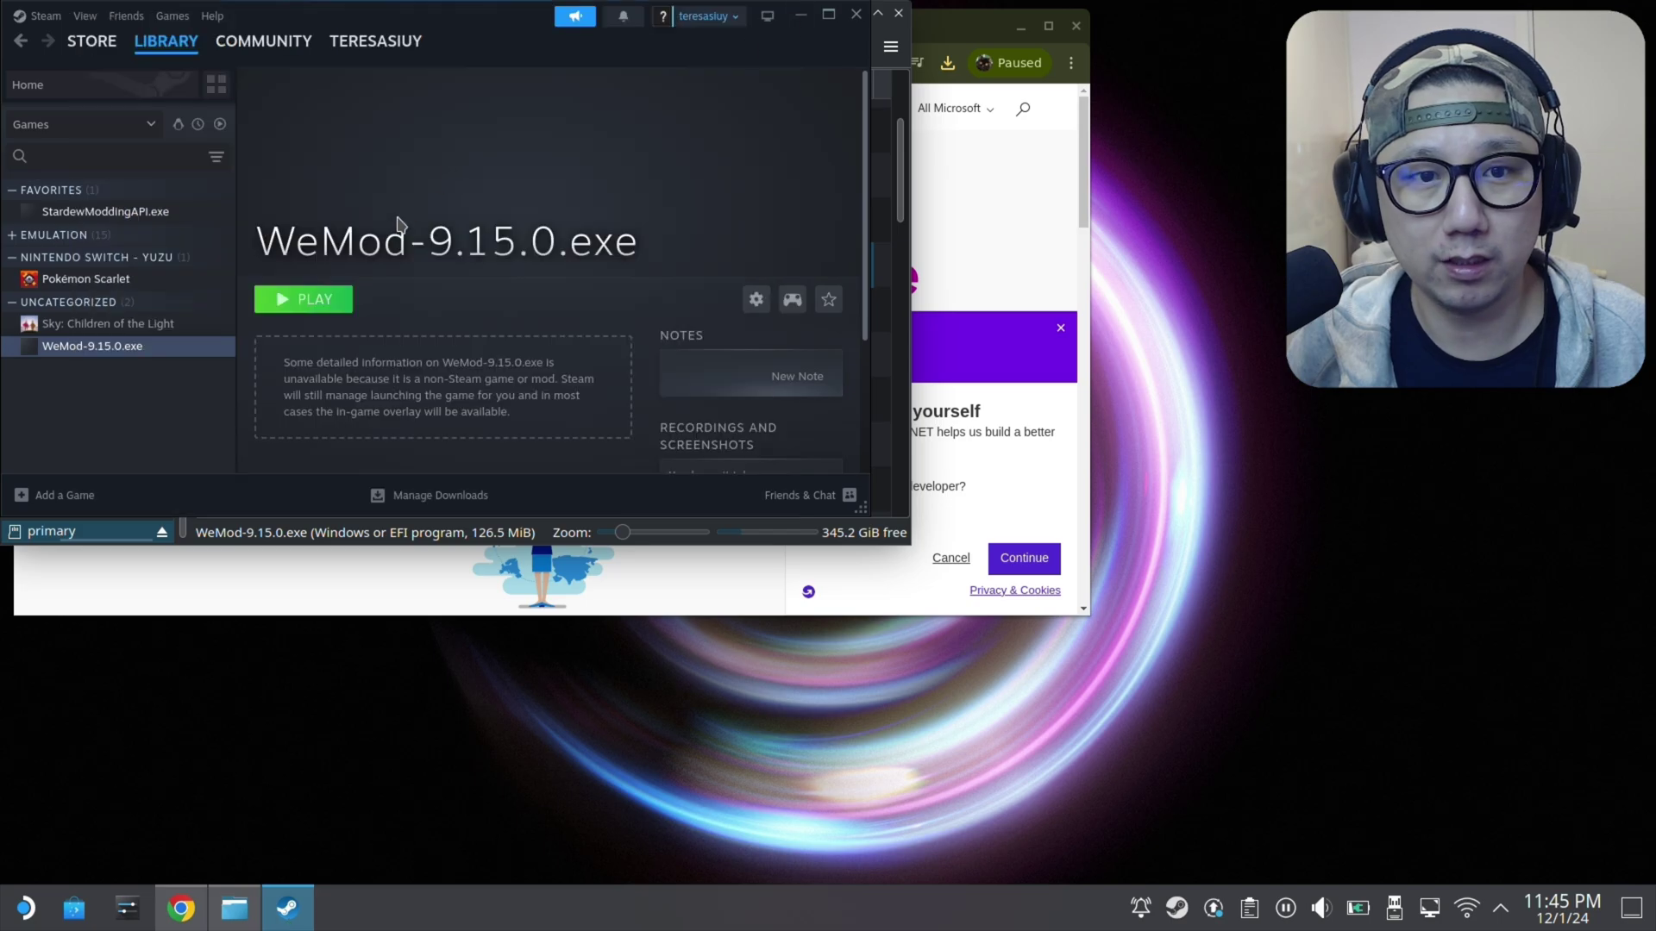
- Launch WeMod-9.15.0.exe from Steam and minimize Chrome while it runs and exits
{"action": "left_click", "coordinate": [349, 309]}
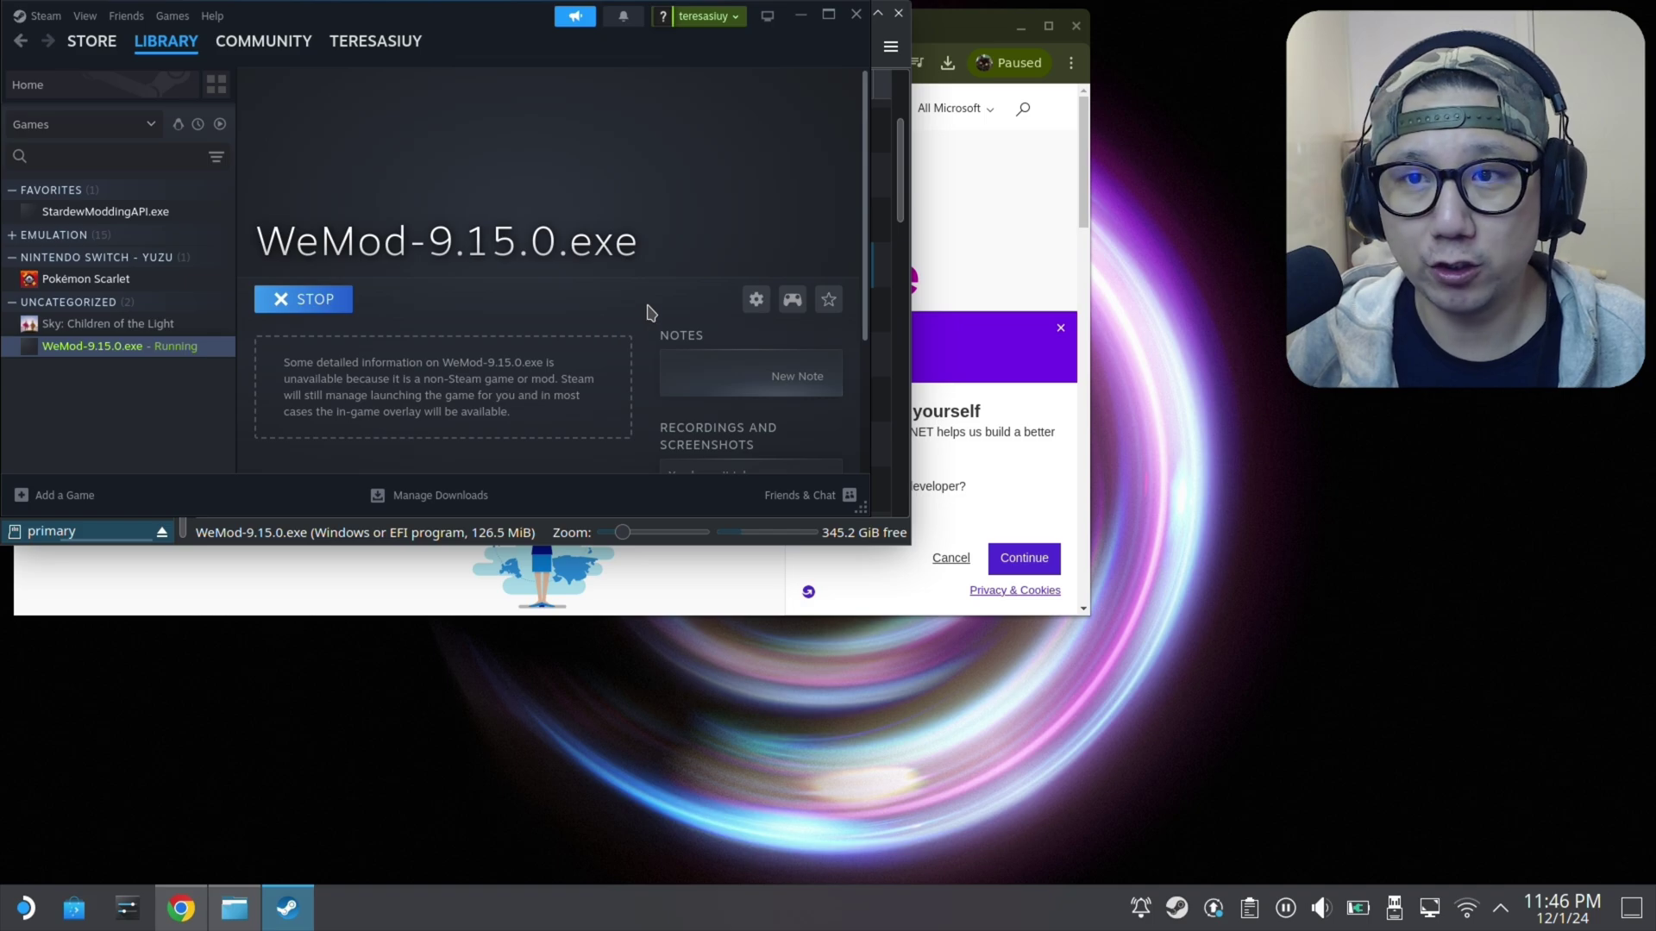
{"action": "left_click", "coordinate": [1020, 27]}
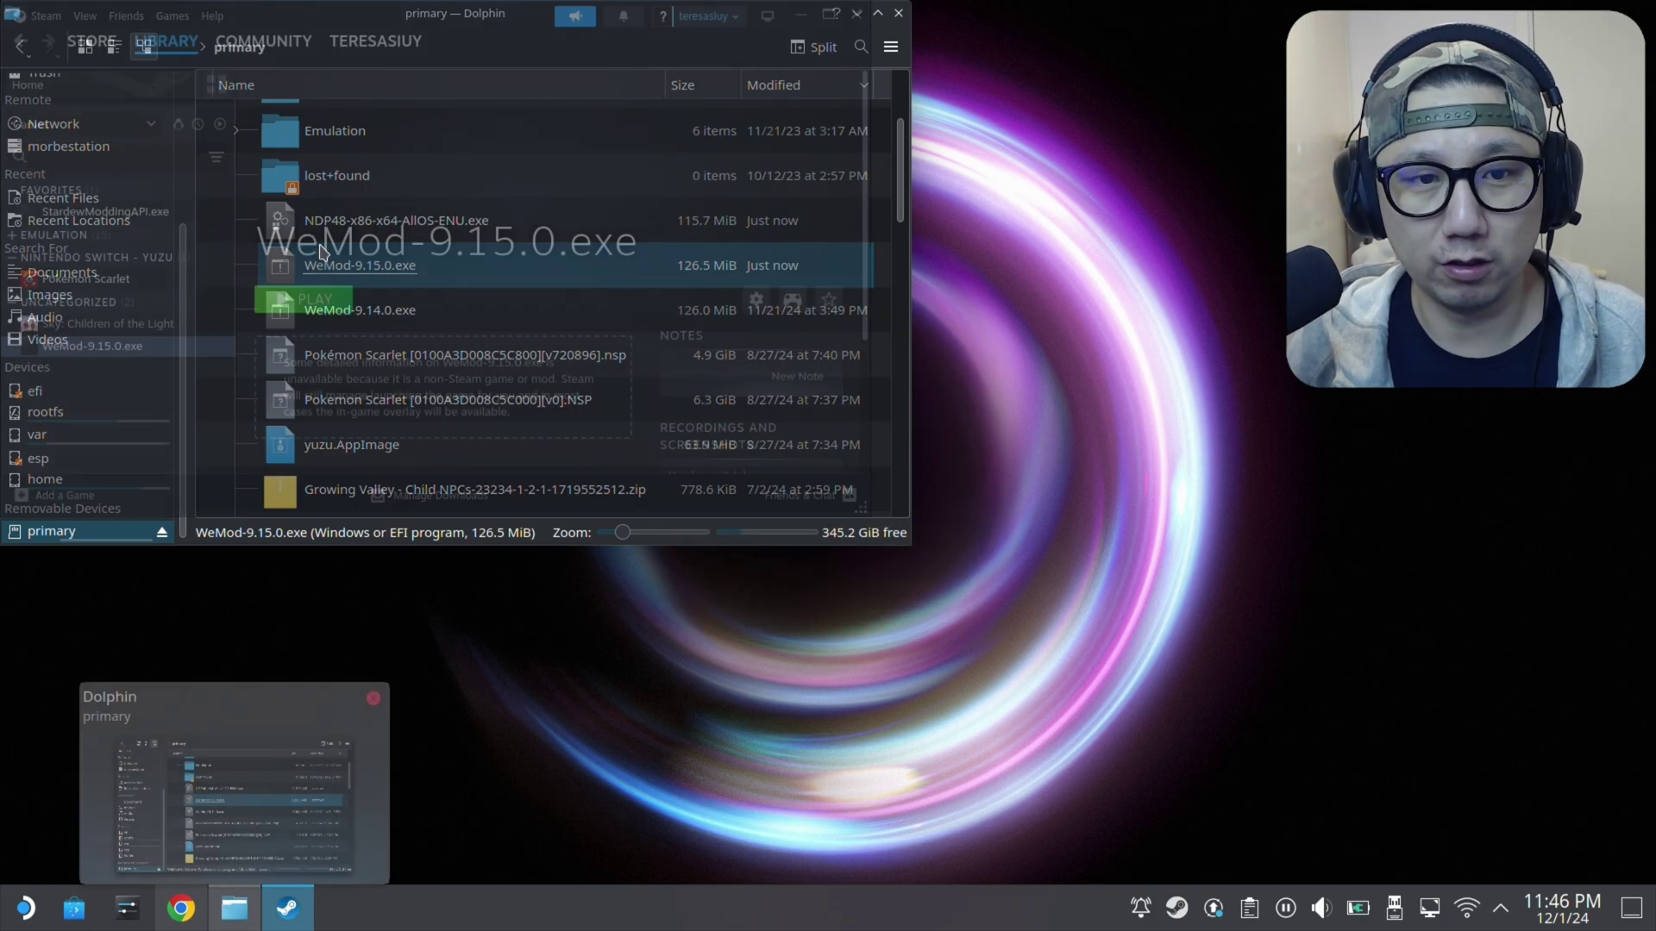
- In Dolphin, go from the home folder into the hidden .steam/steam folder
{"action": "left_click", "coordinate": [233, 908]}
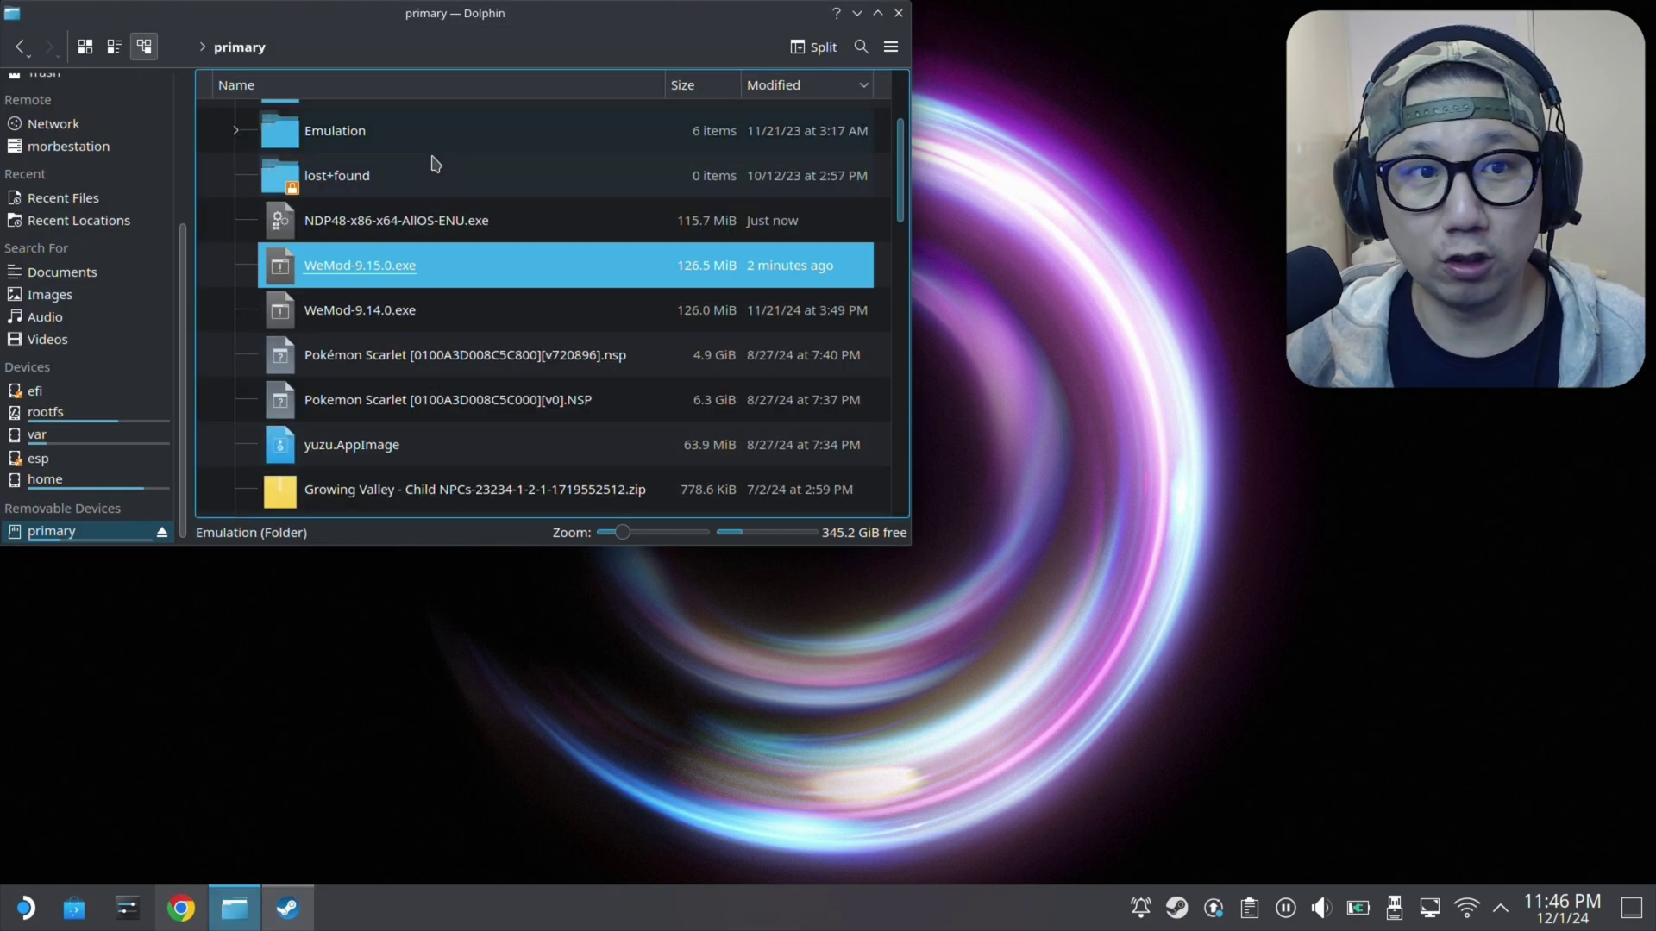
{"action": "scroll", "coordinate": [138, 301], "scroll_direction": "up", "scroll_amount": 3}
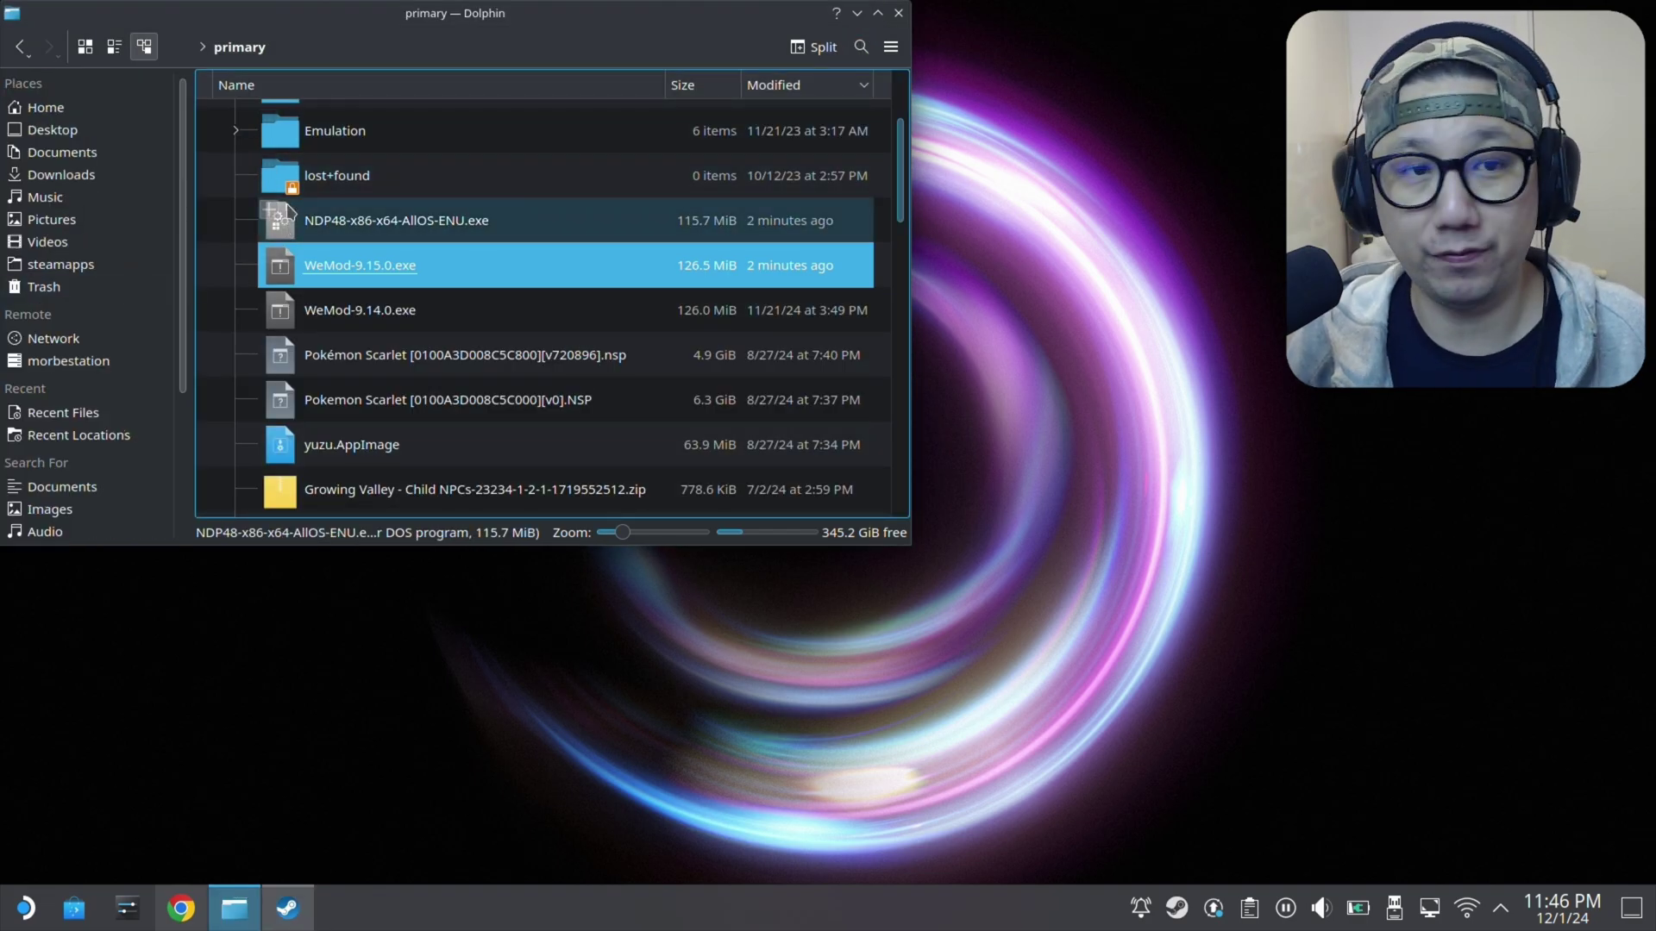
{"action": "left_click", "coordinate": [101, 113]}
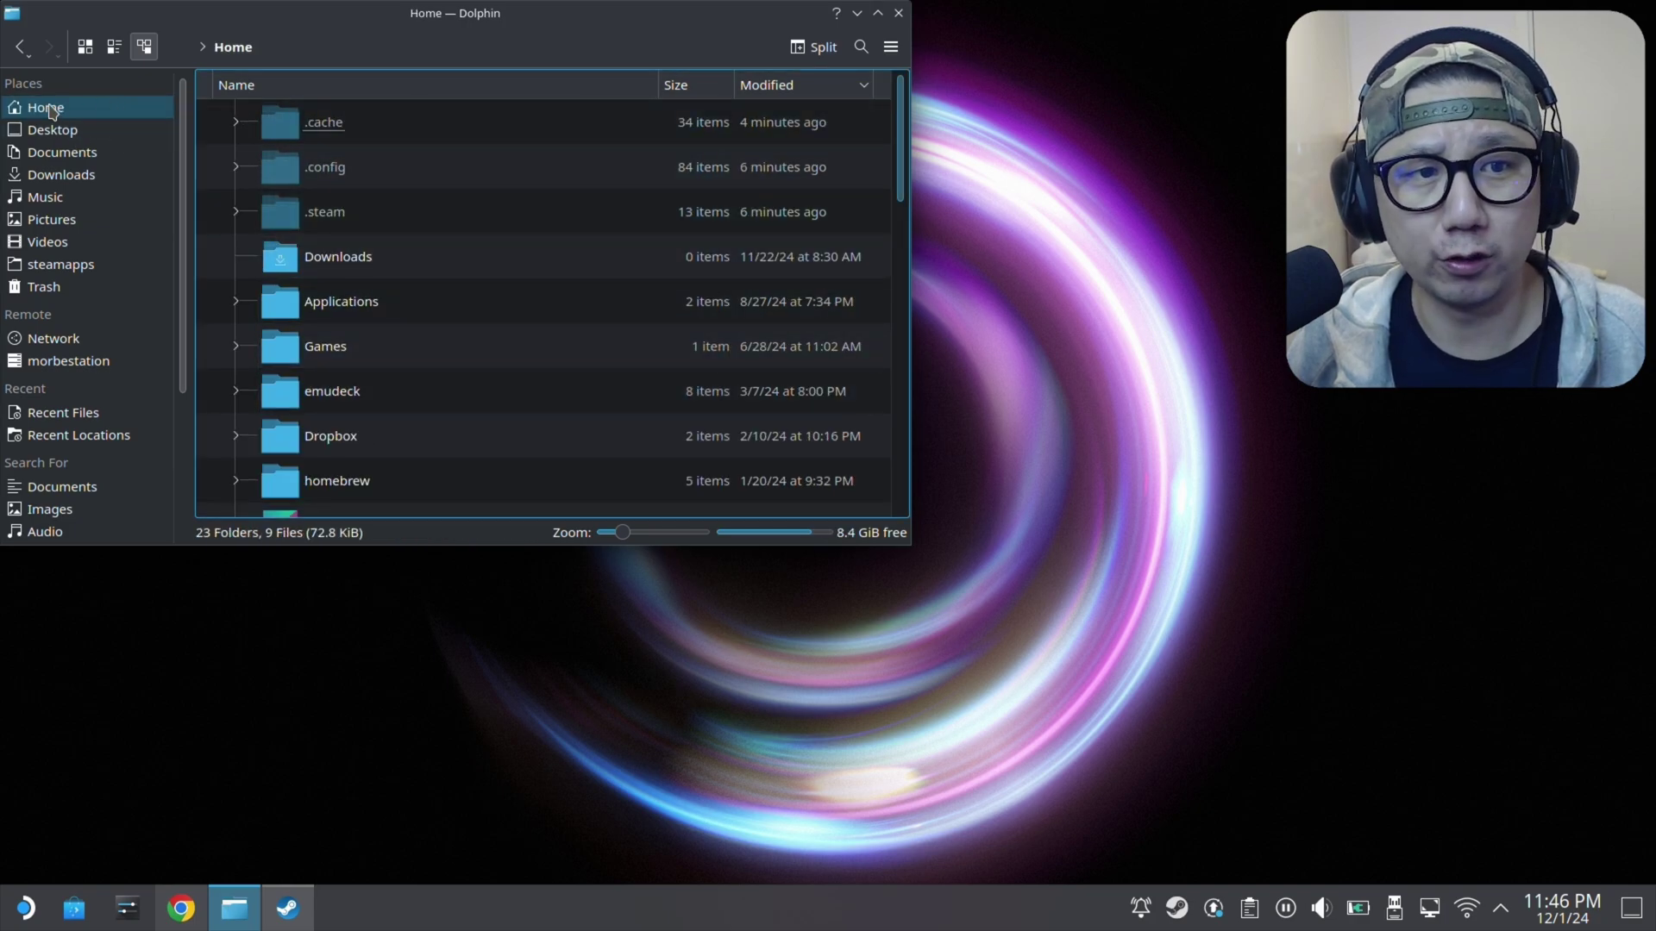
{"action": "left_click", "coordinate": [891, 46]}
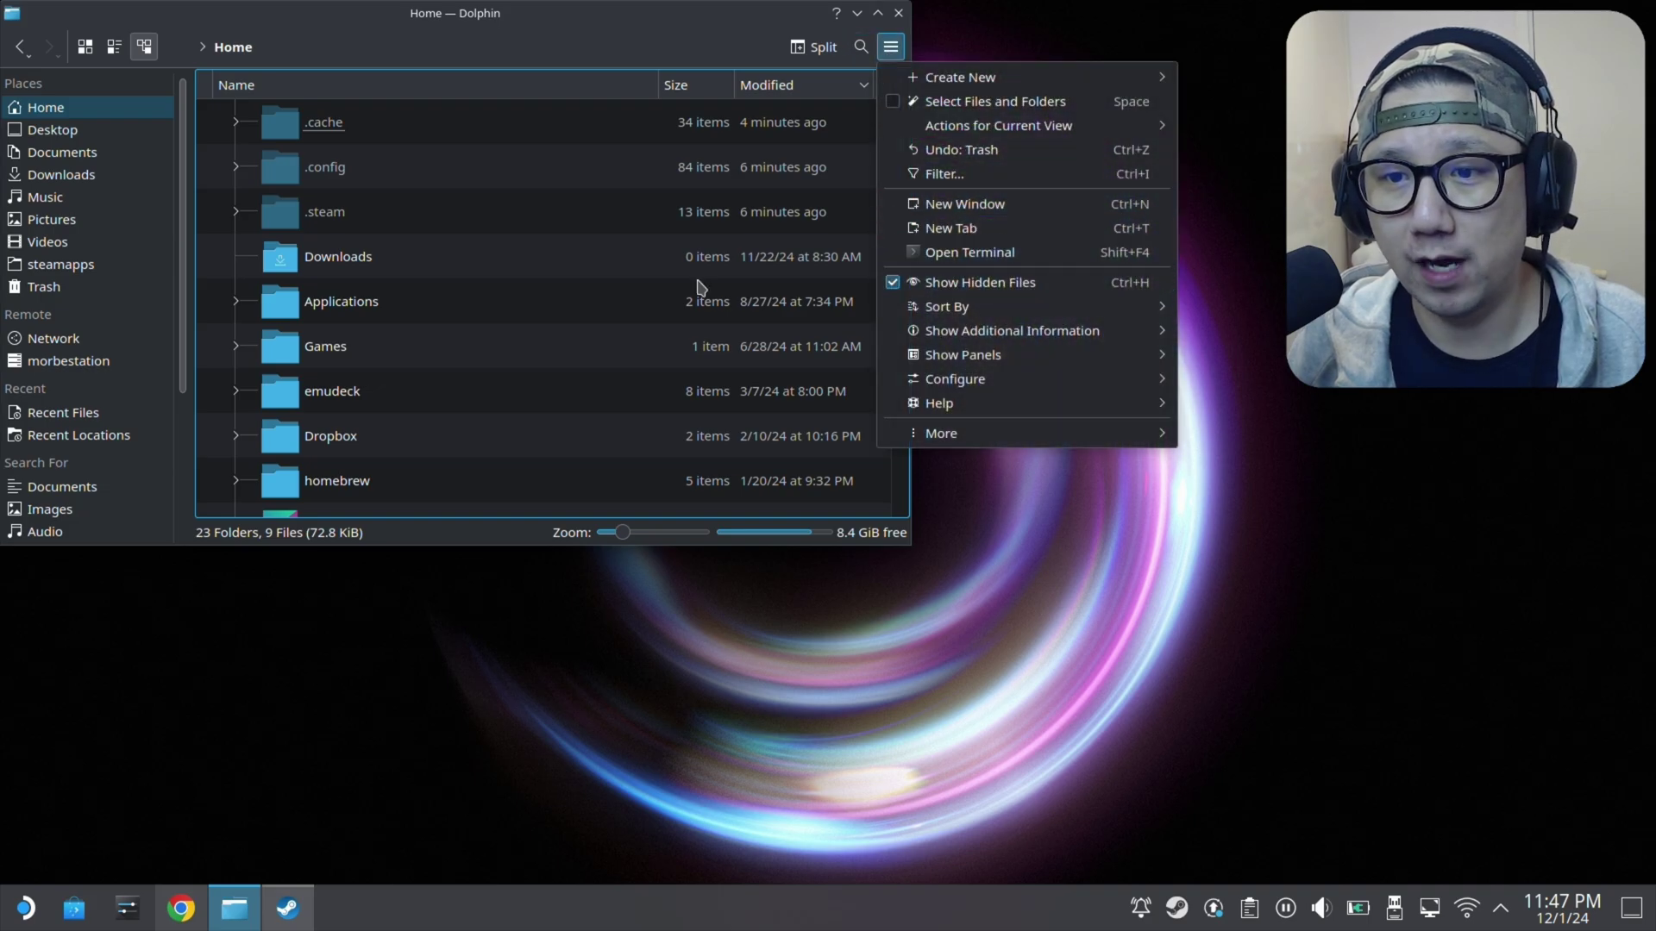
{"action": "left_click", "coordinate": [649, 290]}
{"action": "left_click", "coordinate": [412, 226]}
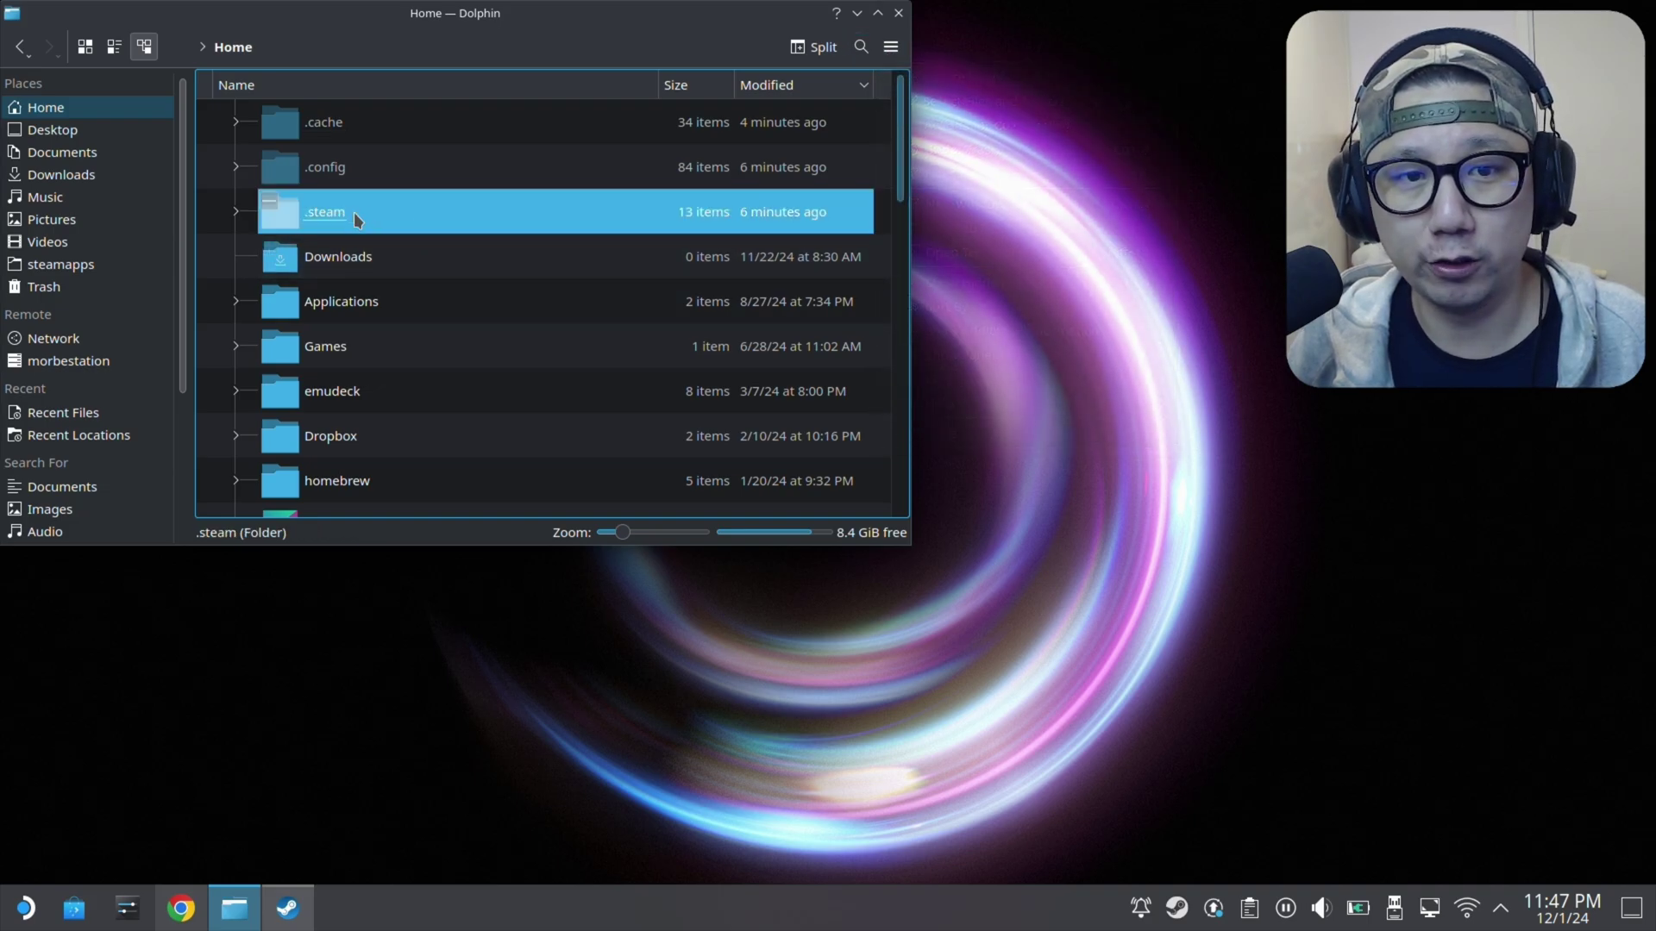
{"action": "double_click", "coordinate": [372, 211]}
{"action": "double_click", "coordinate": [370, 131]}
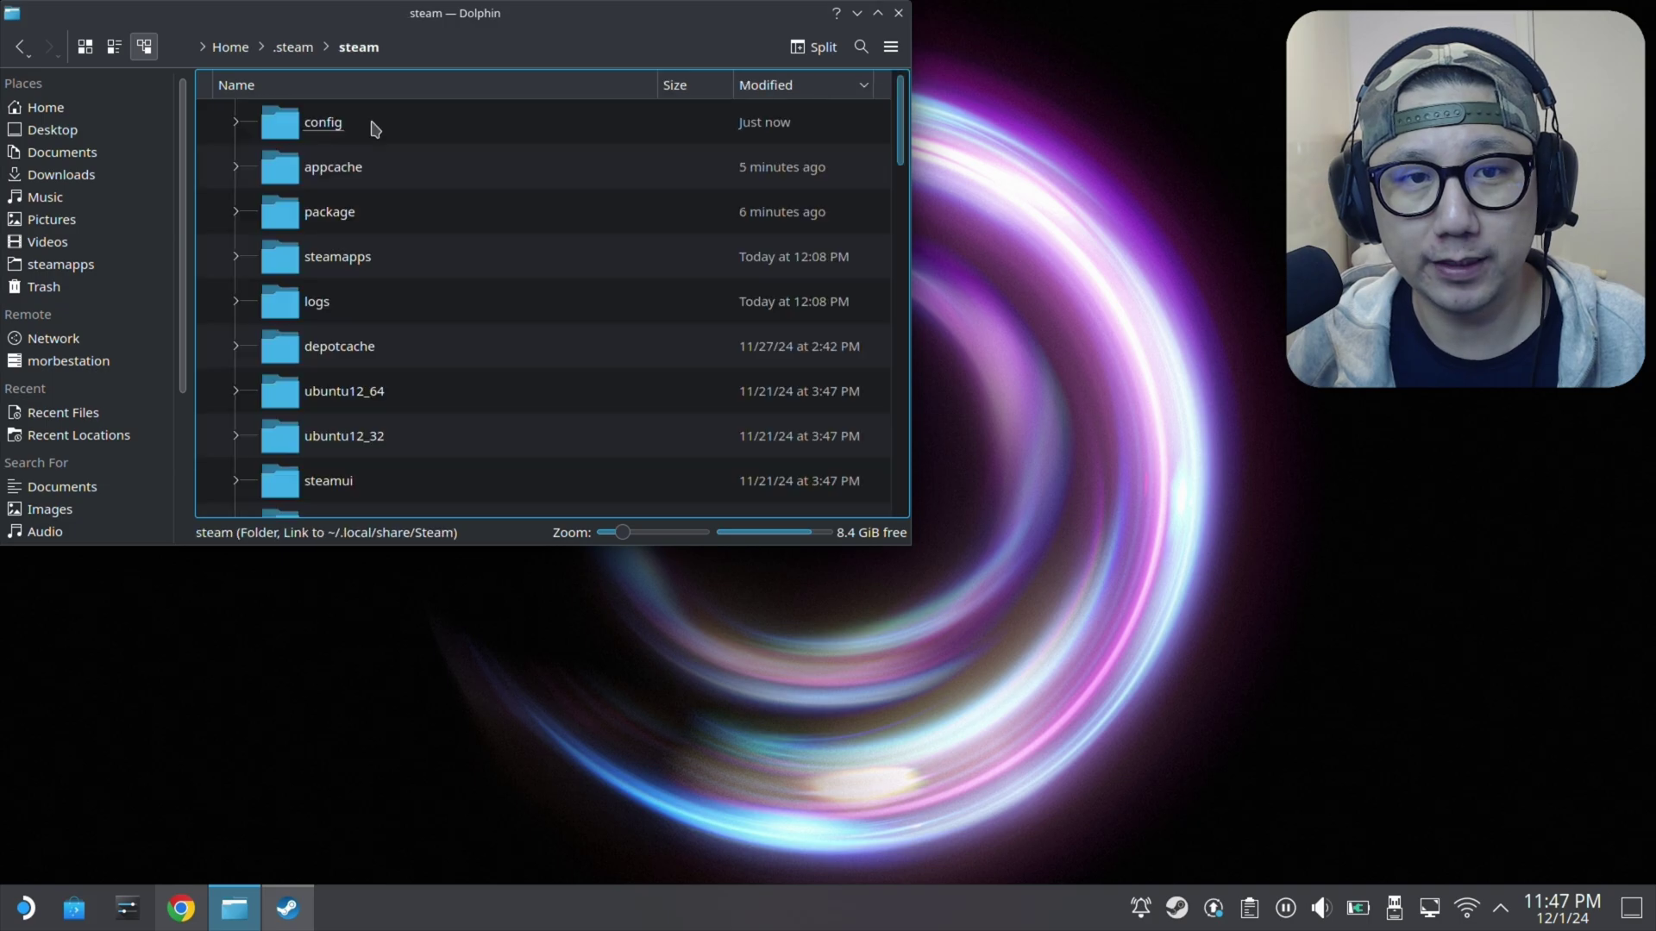
{"action": "scroll", "coordinate": [427, 371], "scroll_direction": "down", "scroll_amount": 3}
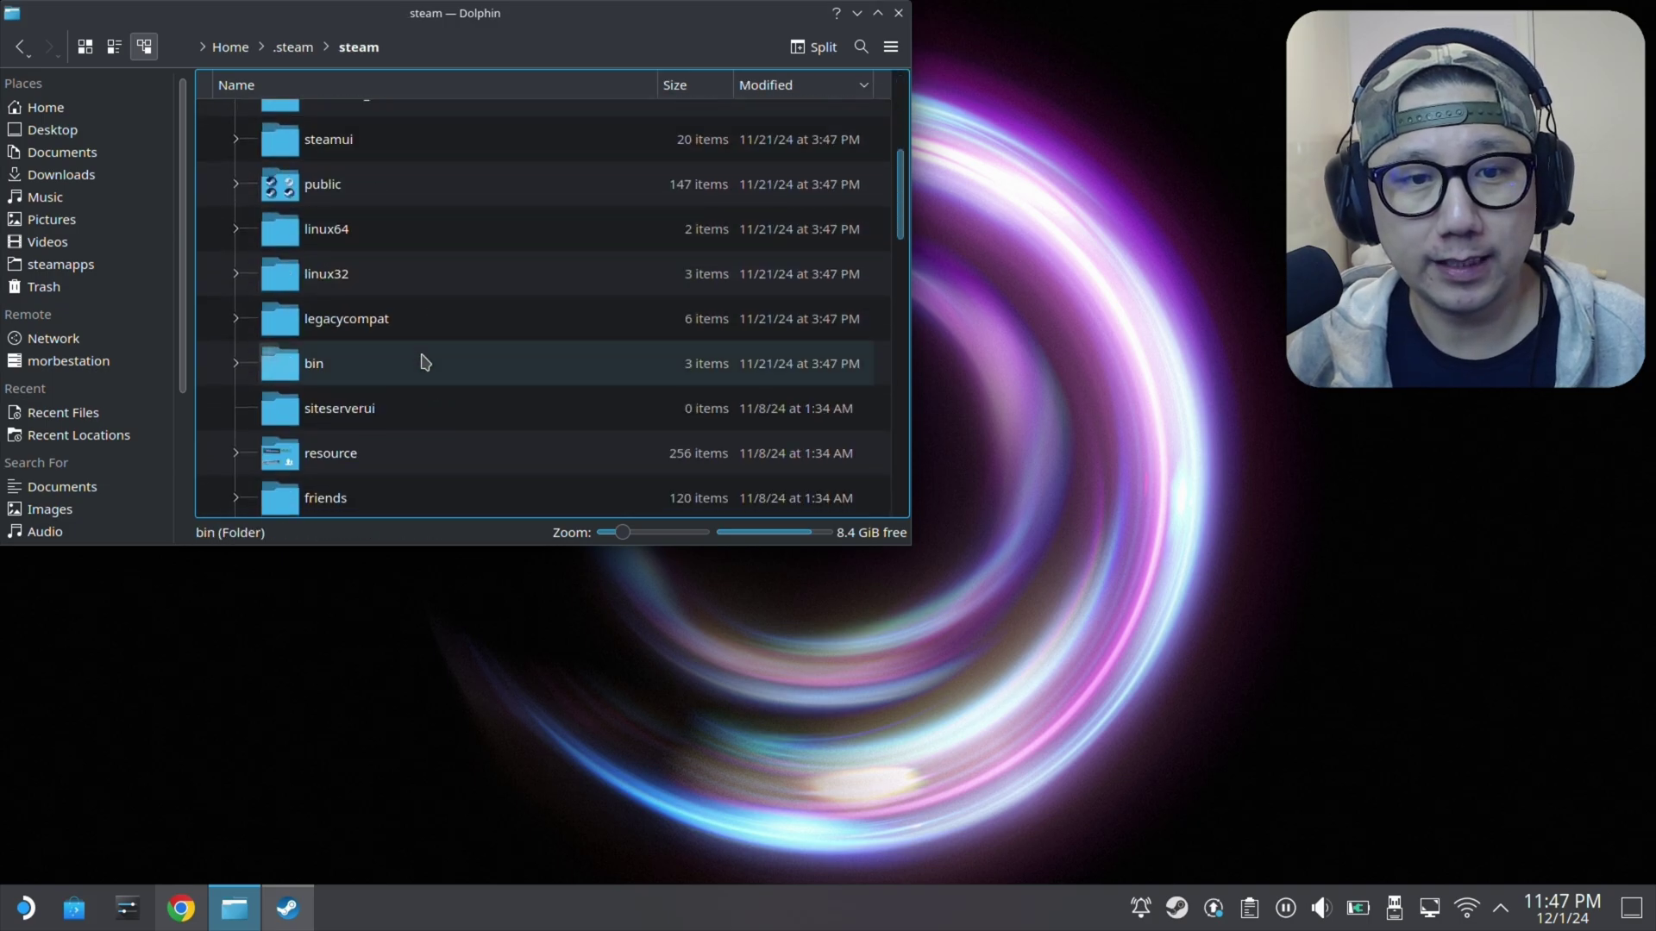
{"action": "scroll", "coordinate": [406, 326], "scroll_direction": "down", "scroll_amount": 2}
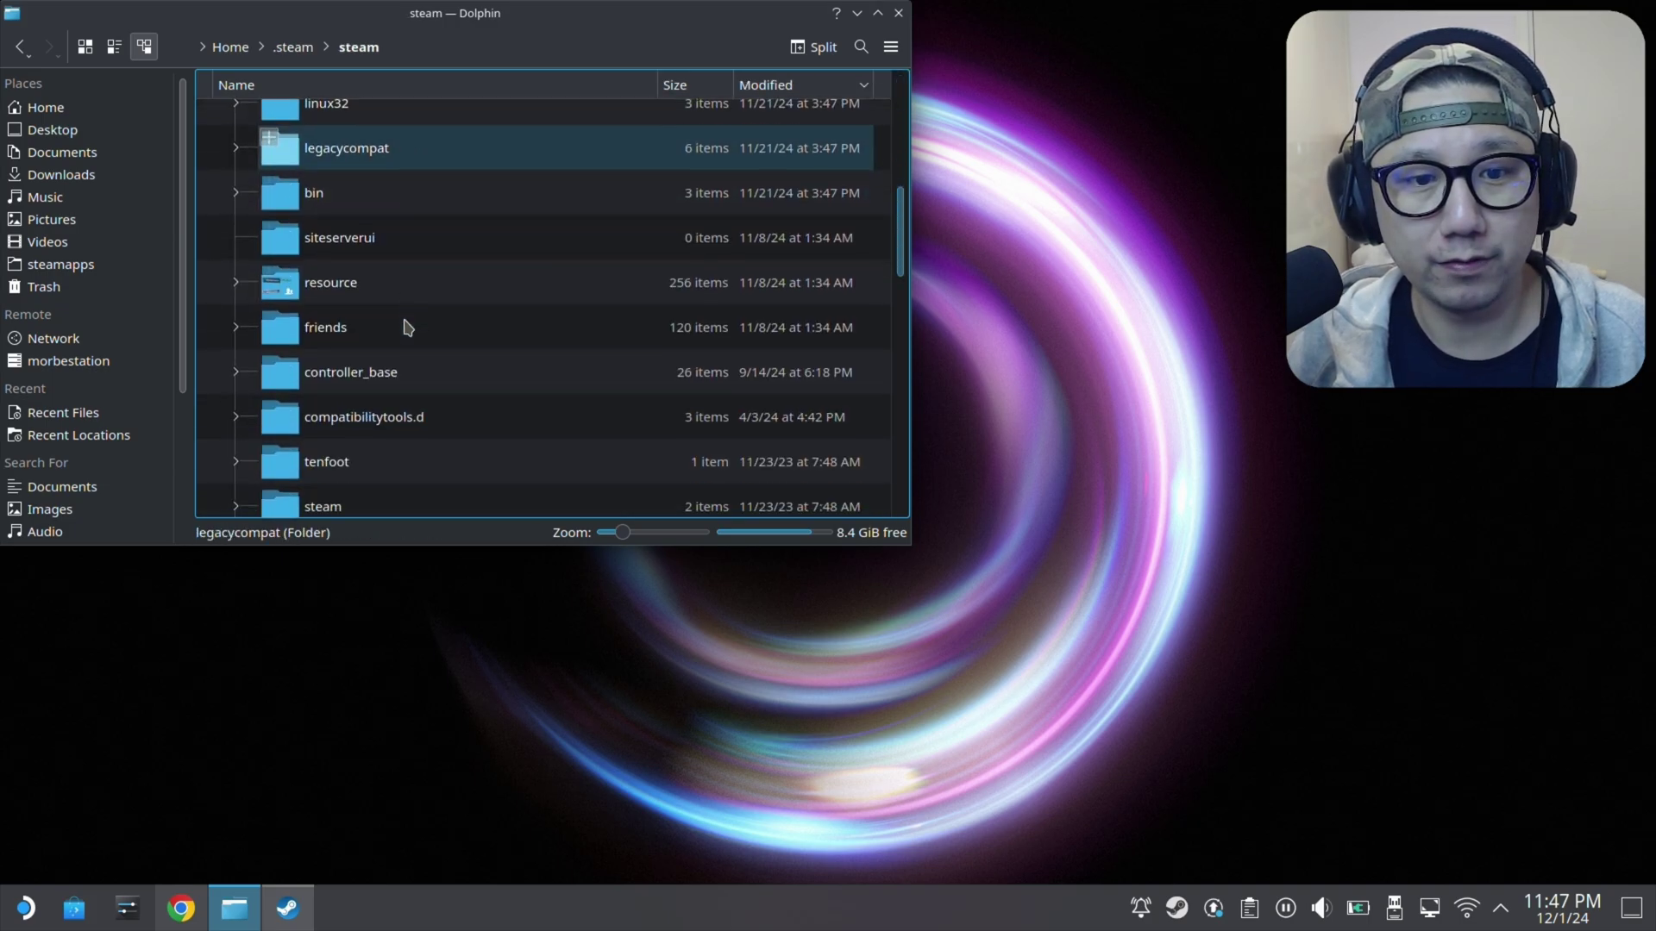
{"action": "scroll", "coordinate": [408, 327], "scroll_direction": "up", "scroll_amount": 2}
{"action": "scroll", "coordinate": [408, 327], "scroll_direction": "down", "scroll_amount": 4}
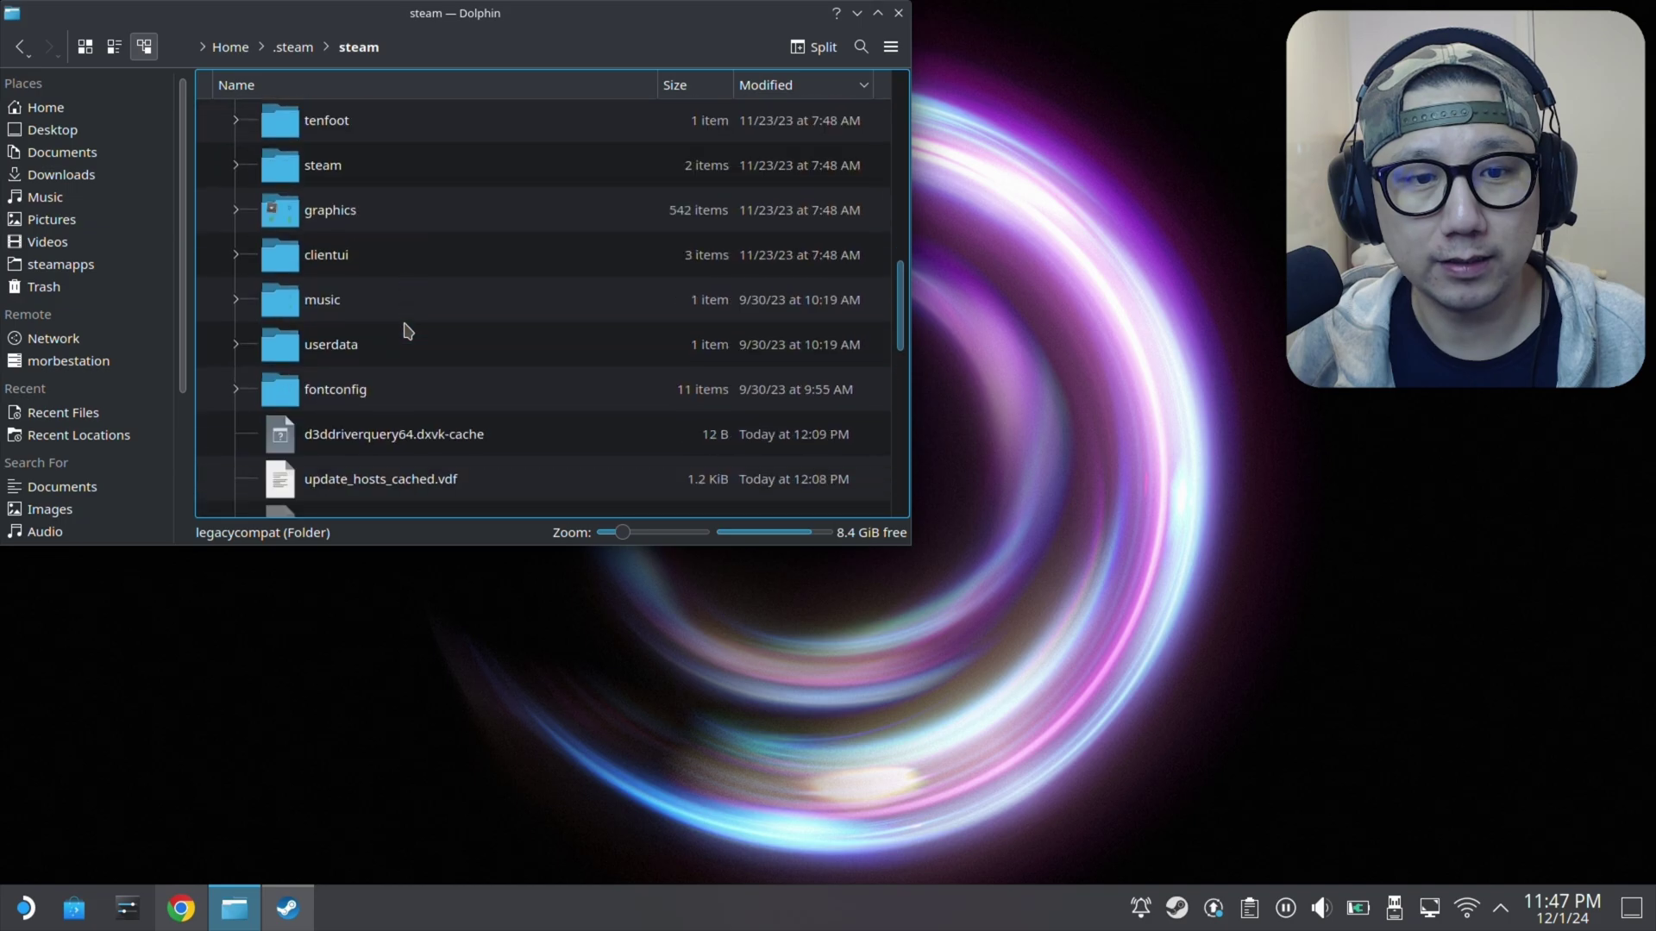
{"action": "scroll", "coordinate": [408, 331], "scroll_direction": "up", "scroll_amount": 3}
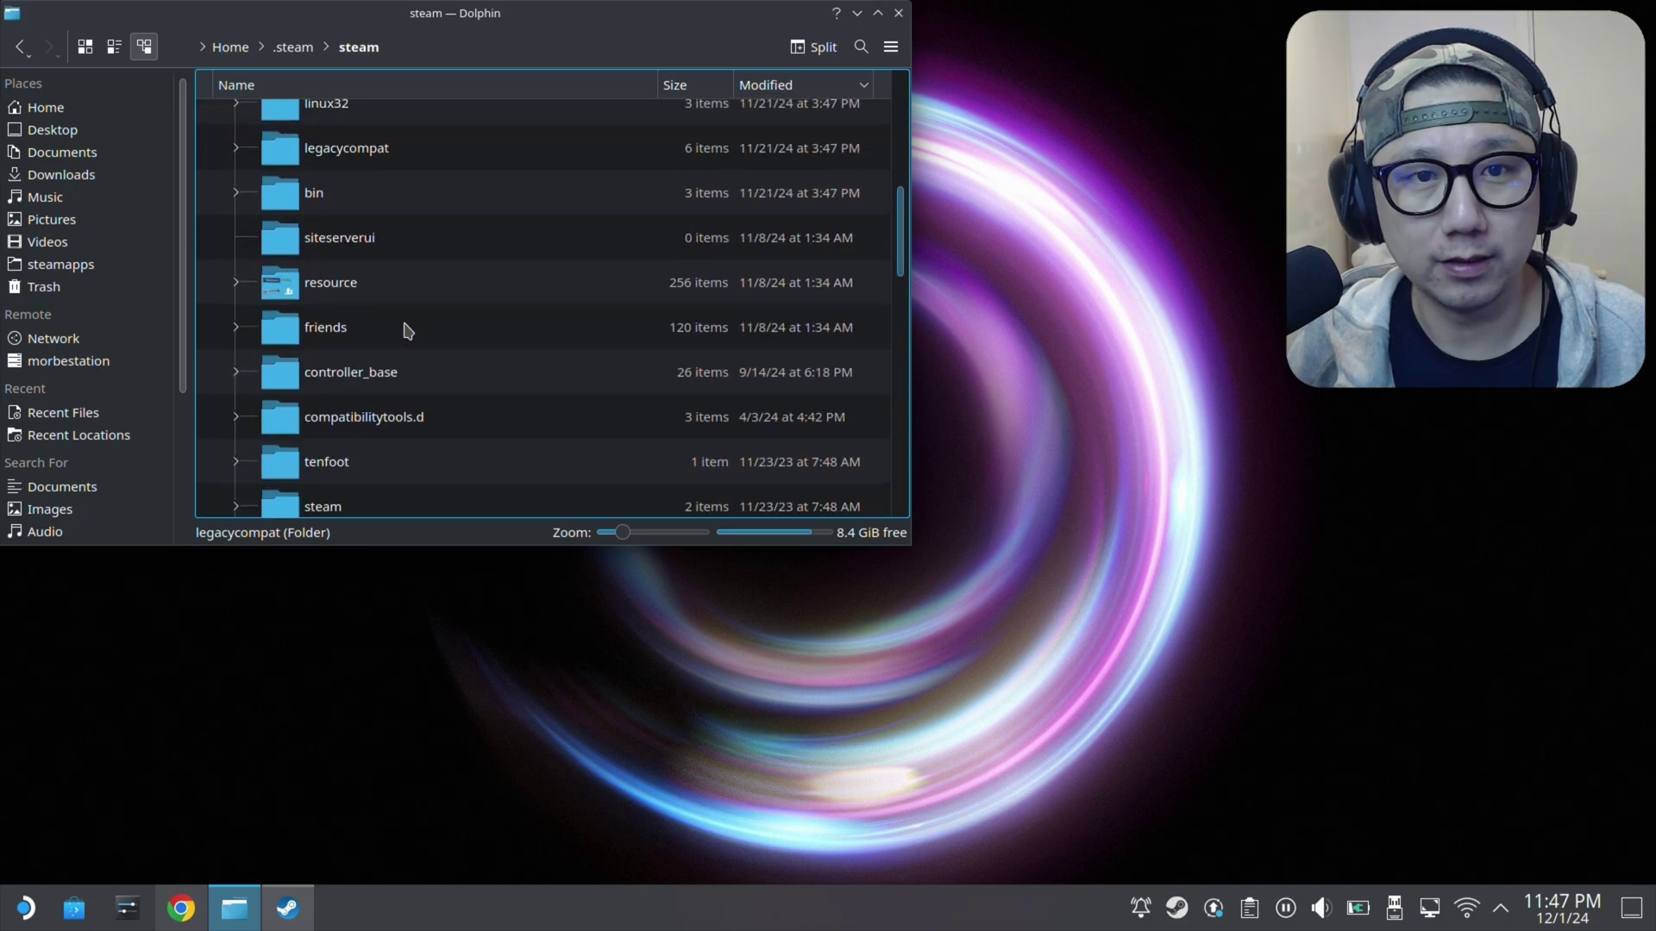
{"action": "scroll", "coordinate": [408, 331], "scroll_direction": "up", "scroll_amount": 4}
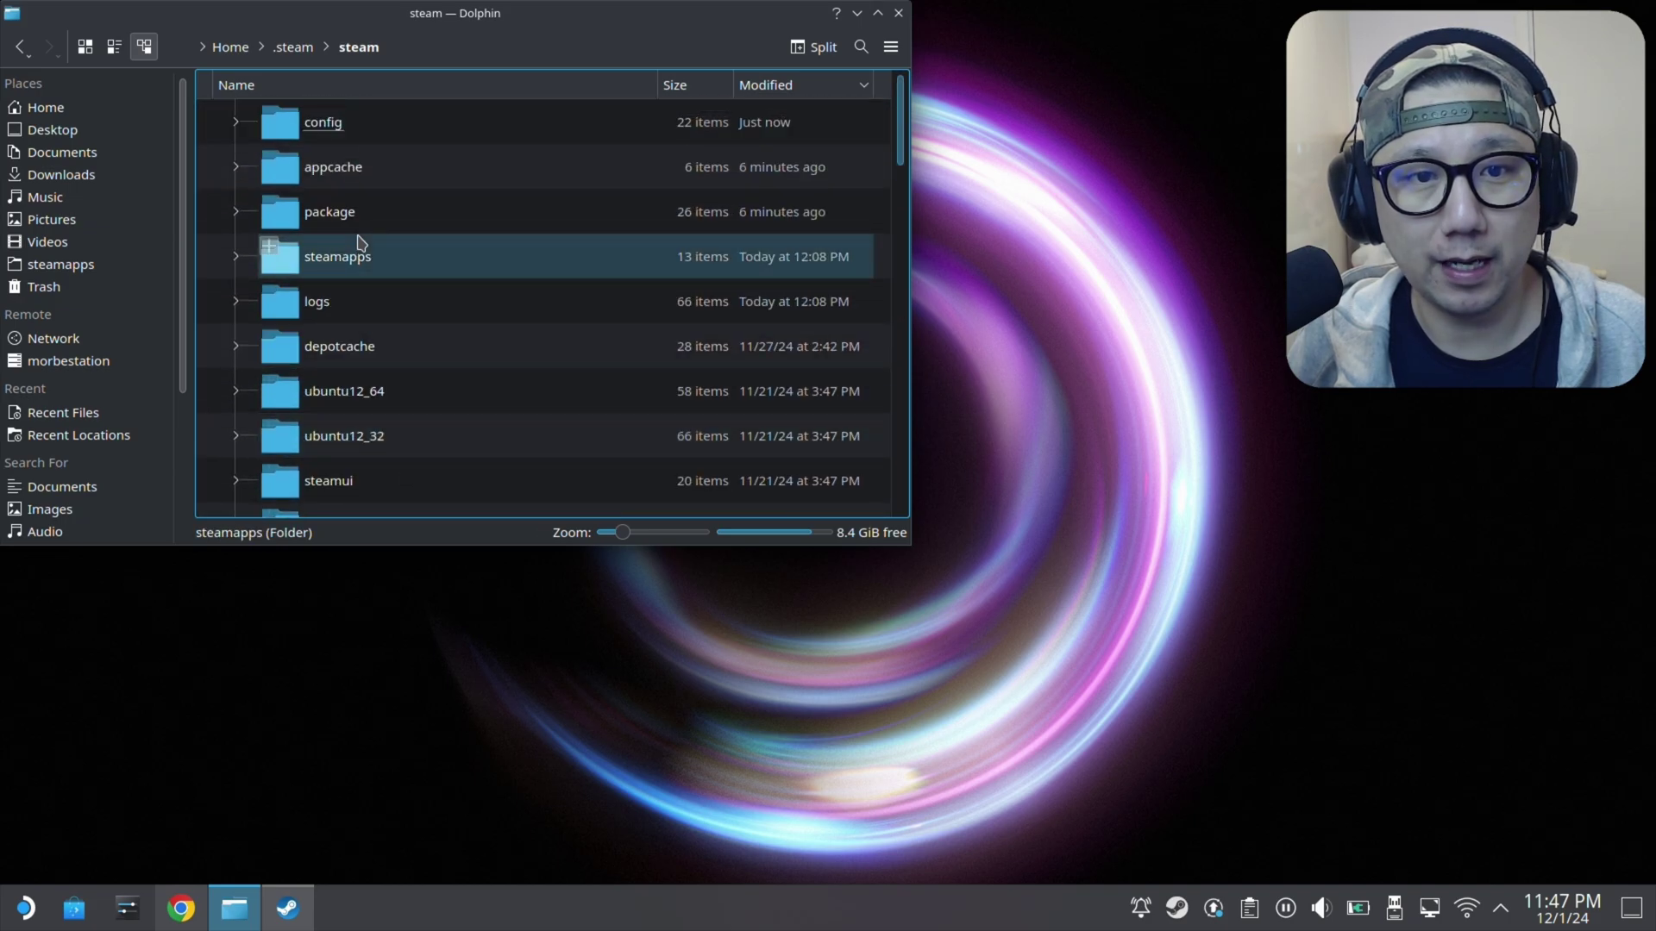
{"action": "left_click", "coordinate": [362, 256]}
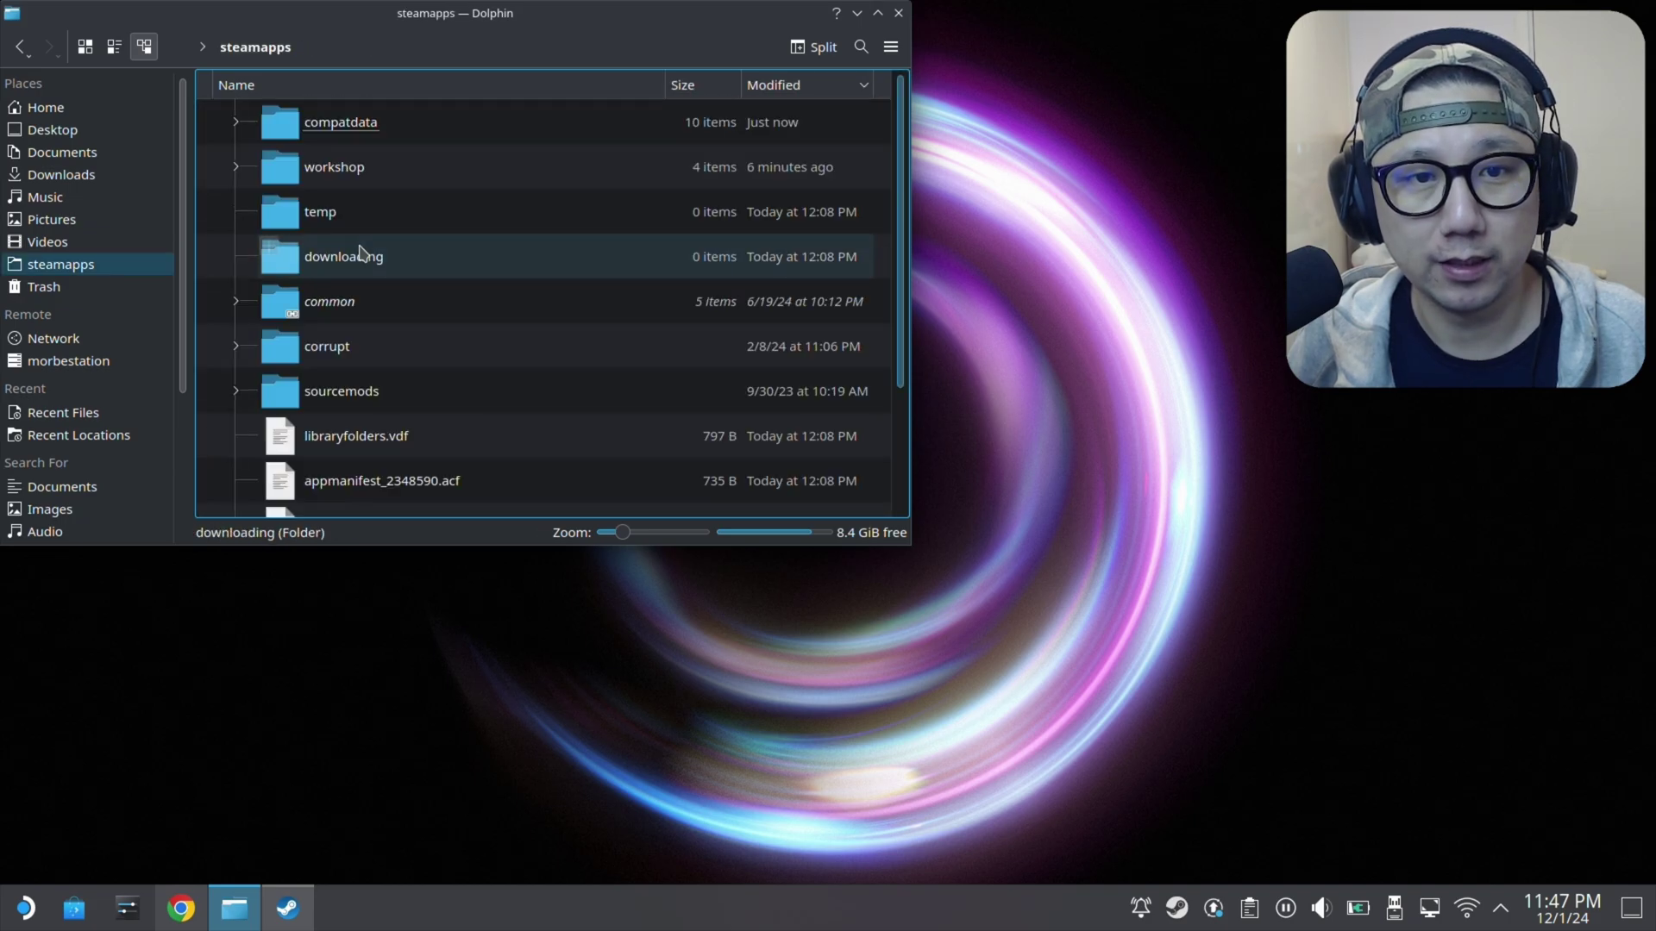
{"action": "left_click", "coordinate": [413, 129]}
{"action": "left_click", "coordinate": [770, 84]}
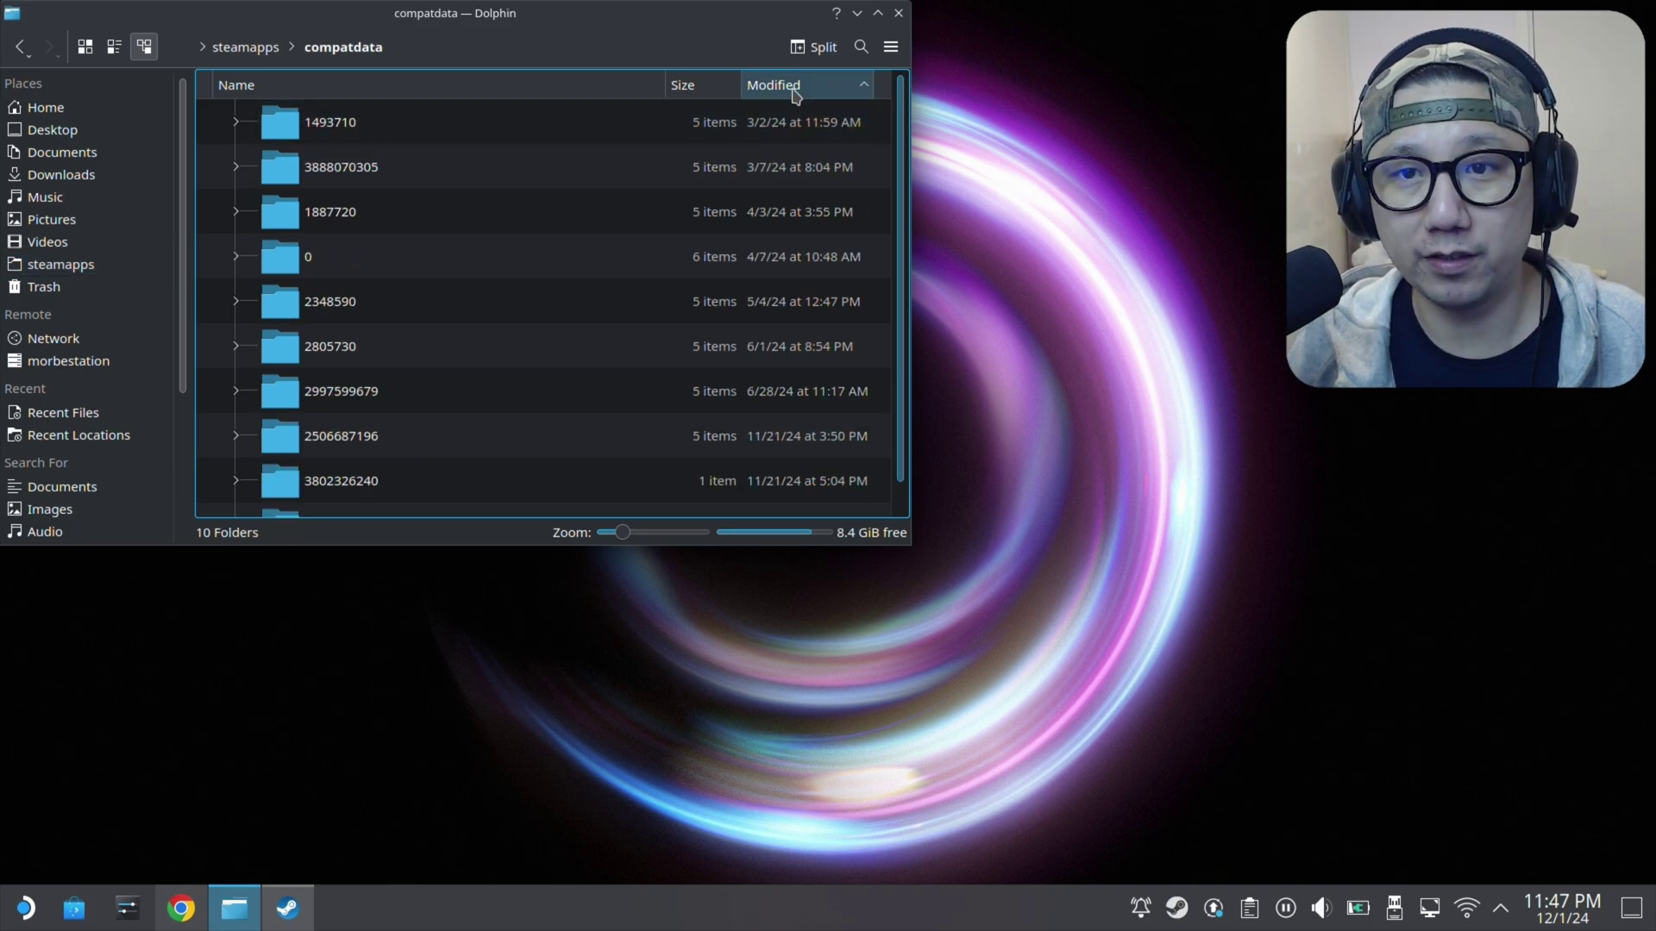
{"action": "left_click", "coordinate": [770, 84]}
{"action": "left_click", "coordinate": [724, 138]}
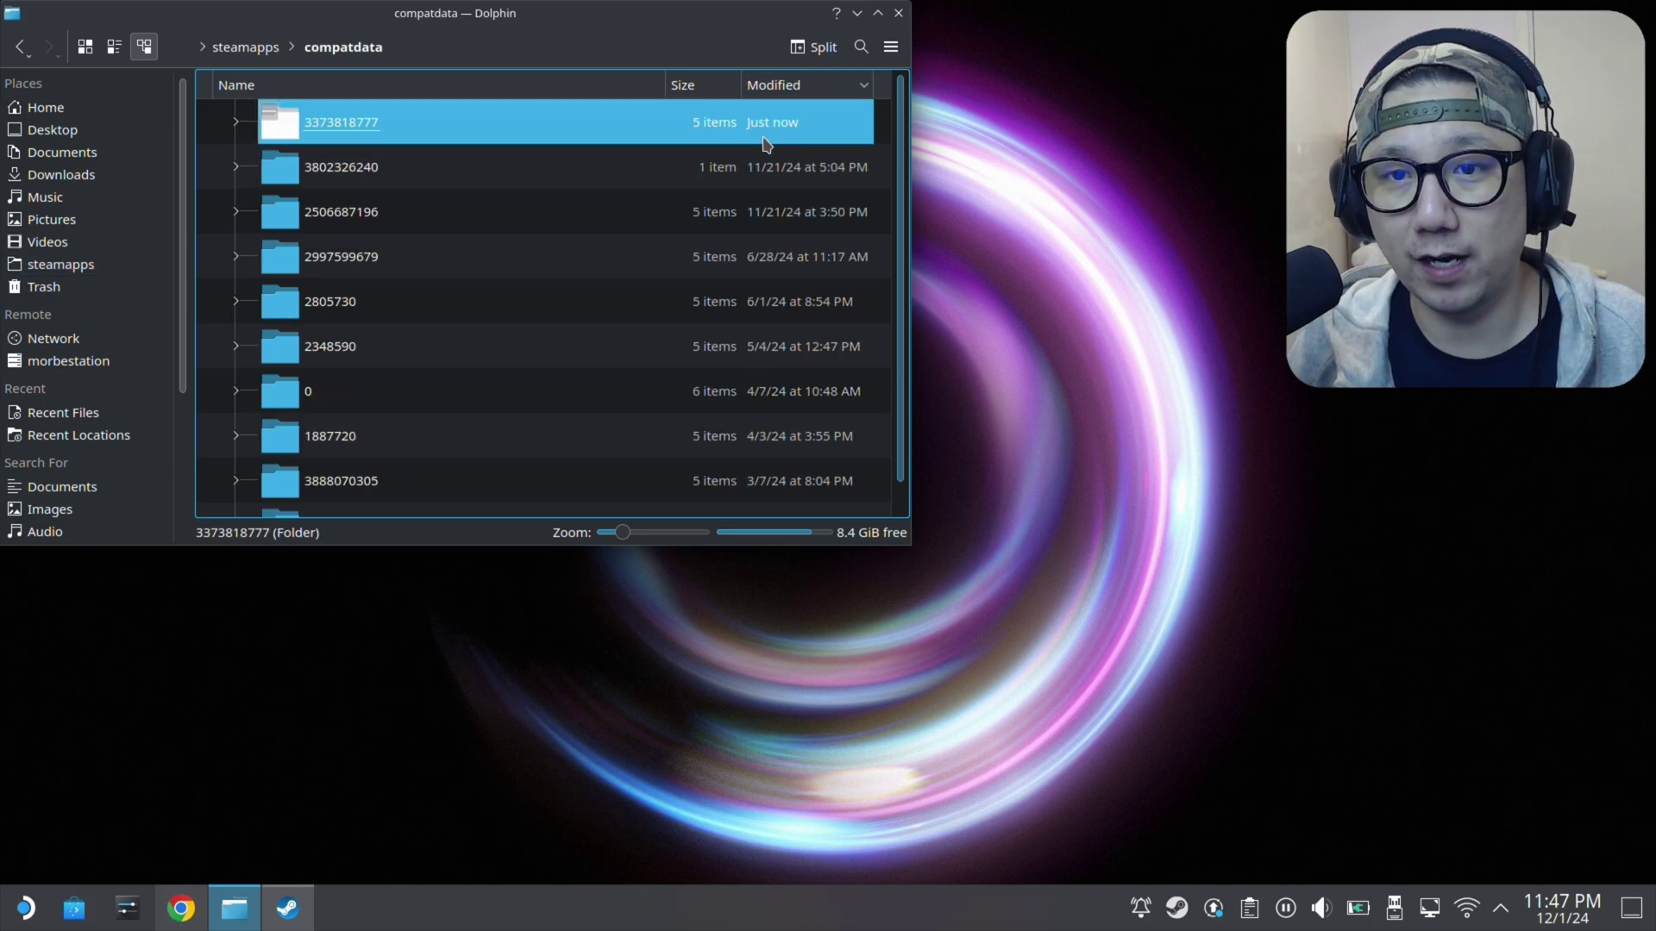
- Open pfx/drive_c/users/steamuser/AppData/Local/WeMod and select WeMod.exe
{"action": "double_click", "coordinate": [622, 140]}
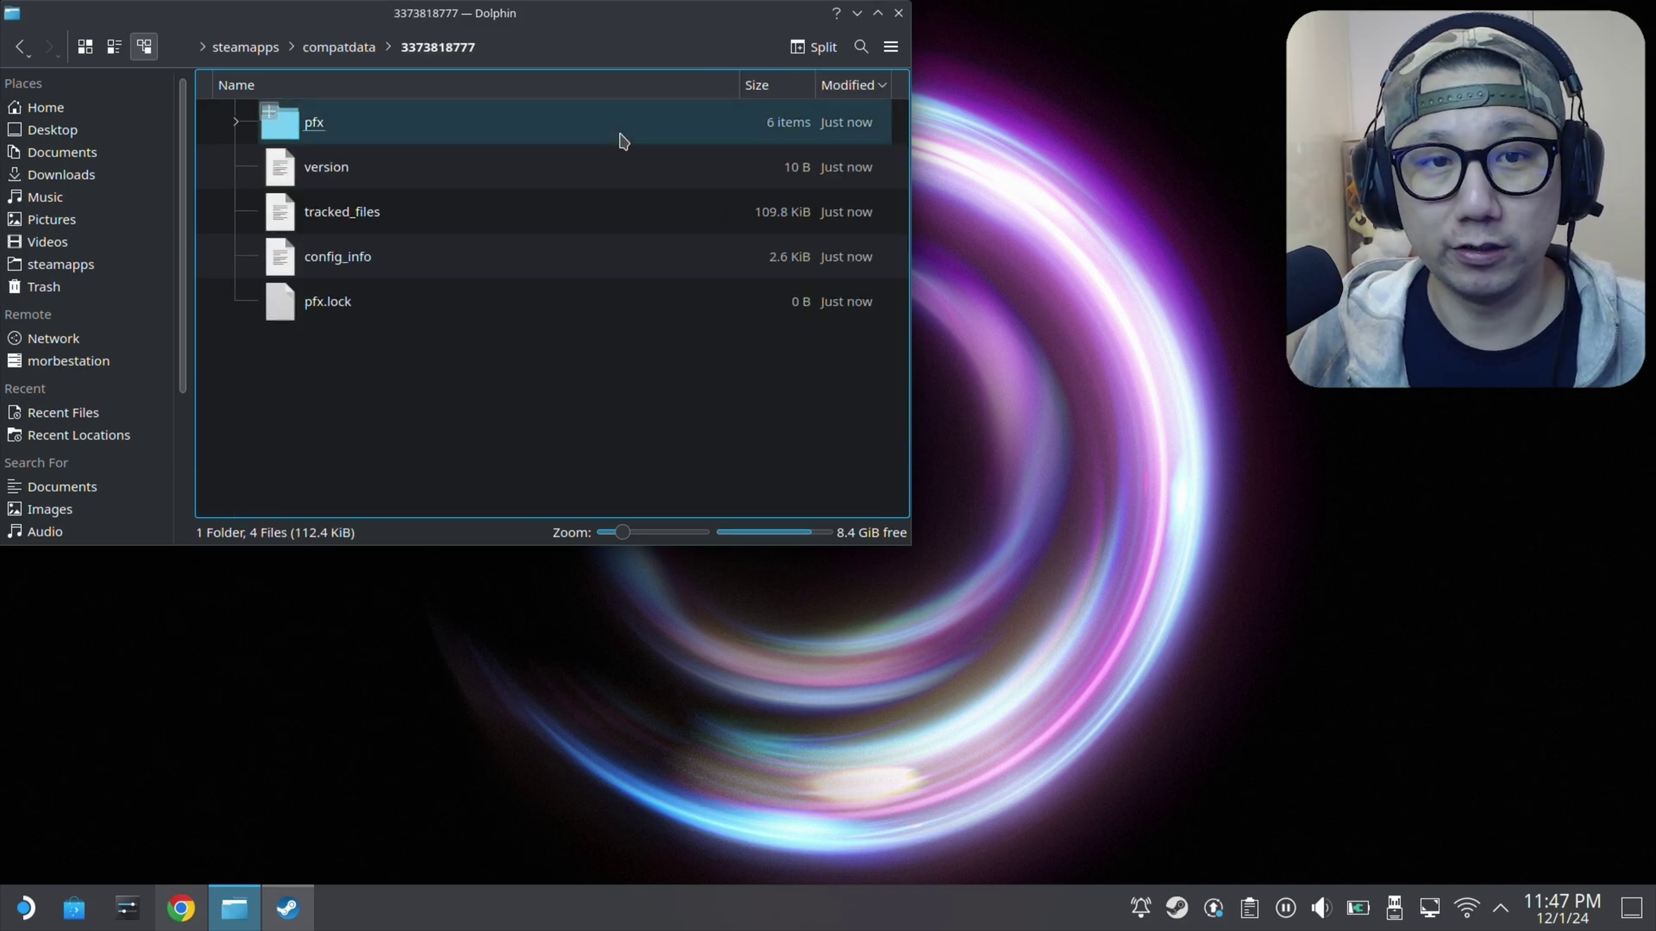
{"action": "double_click", "coordinate": [426, 143]}
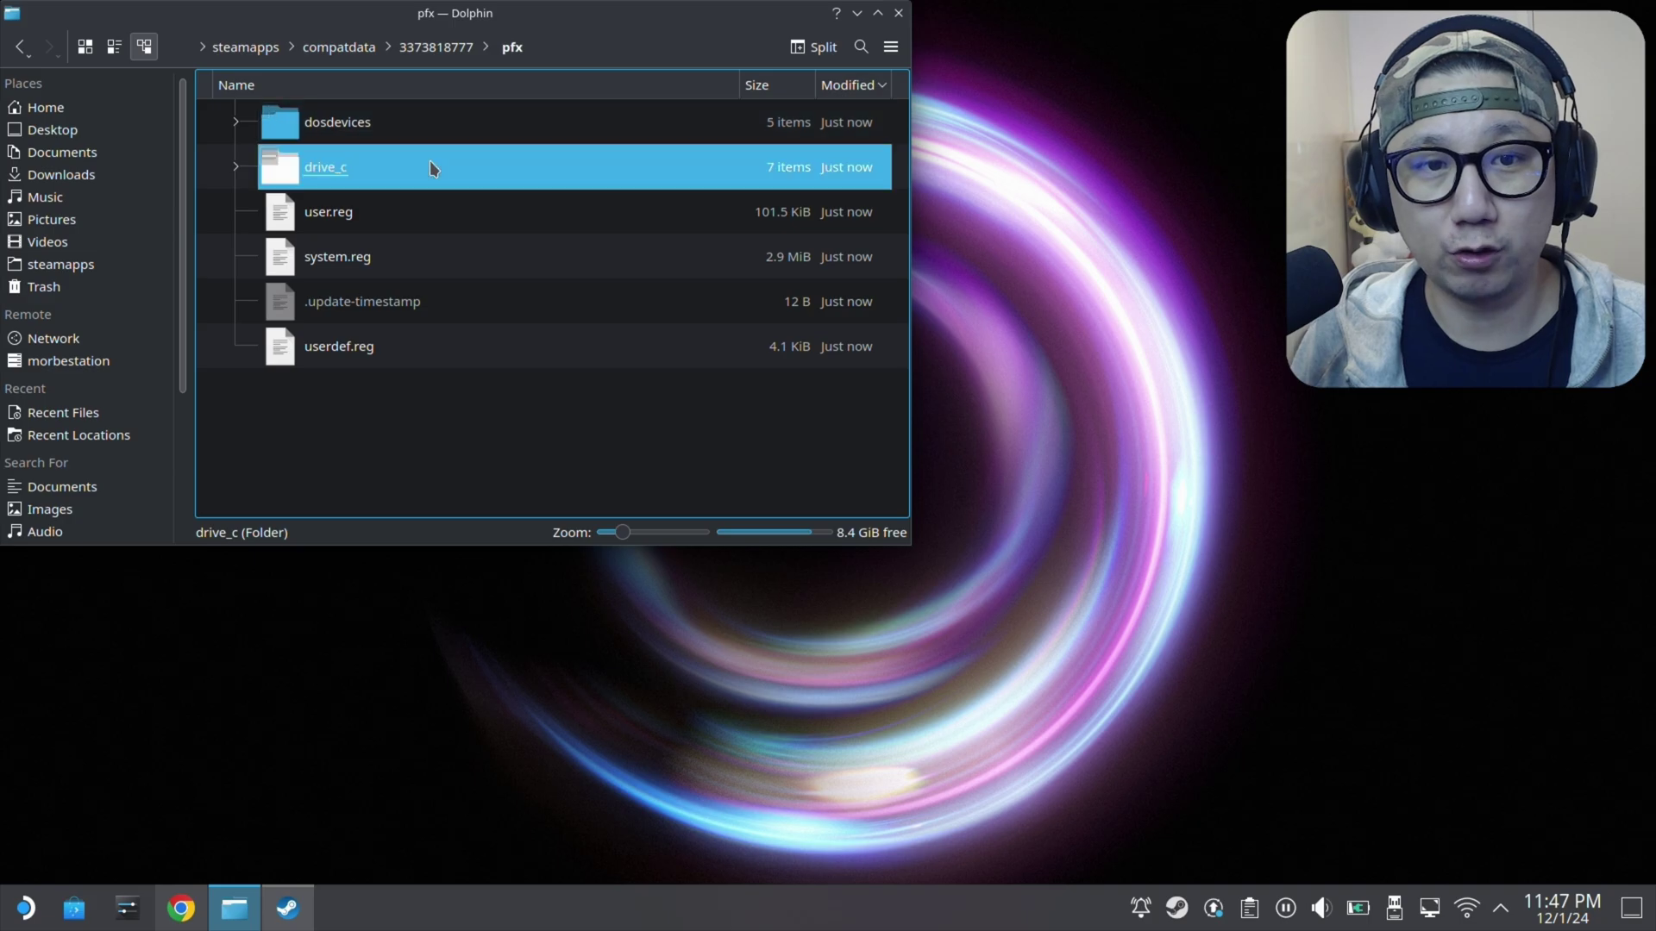
{"action": "double_click", "coordinate": [429, 160]}
{"action": "double_click", "coordinate": [374, 349]}
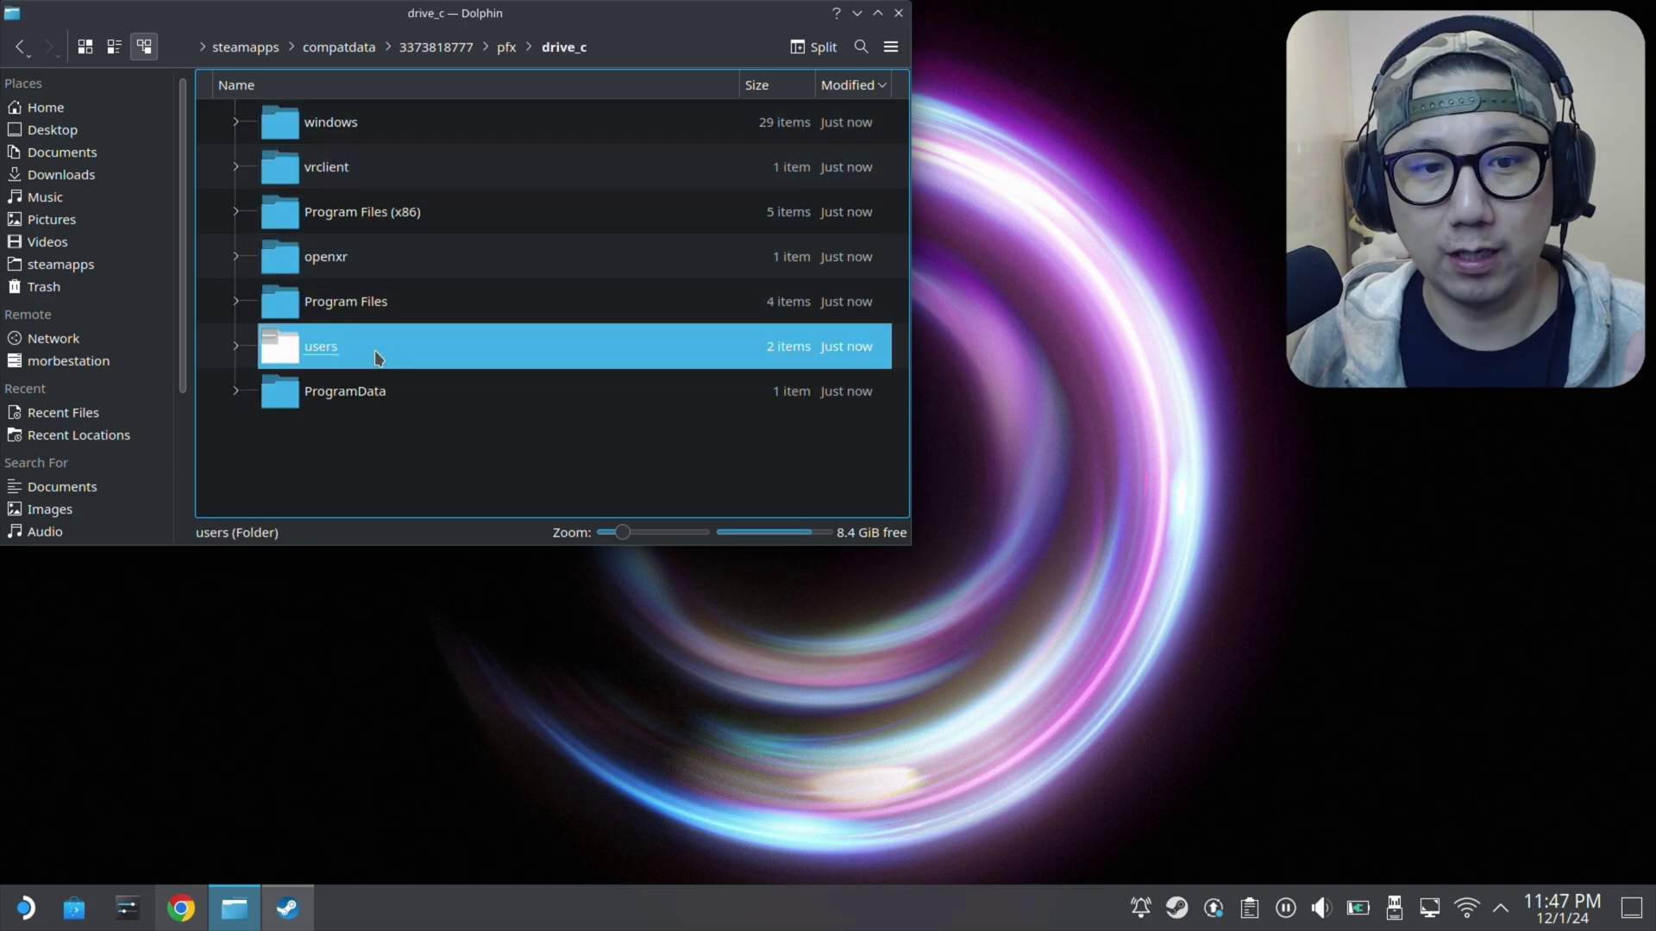
{"action": "double_click", "coordinate": [380, 121]}
{"action": "scroll", "coordinate": [372, 405], "scroll_direction": "down", "scroll_amount": 3}
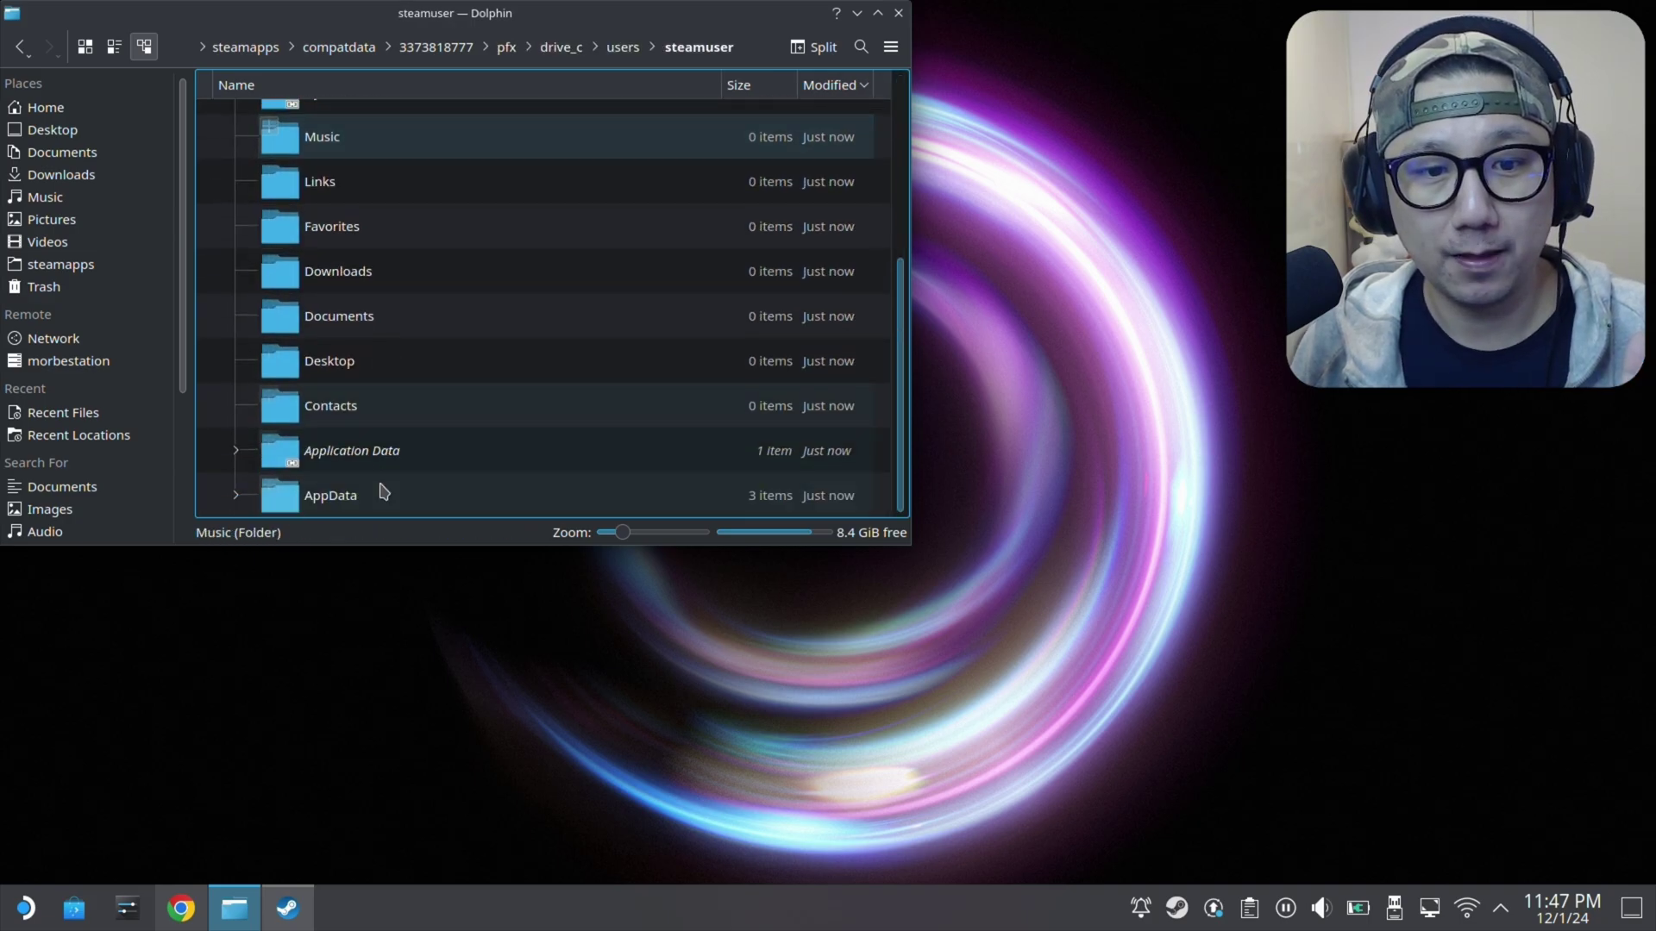
{"action": "left_click", "coordinate": [376, 496]}
{"action": "double_click", "coordinate": [376, 496]}
{"action": "double_click", "coordinate": [330, 119]}
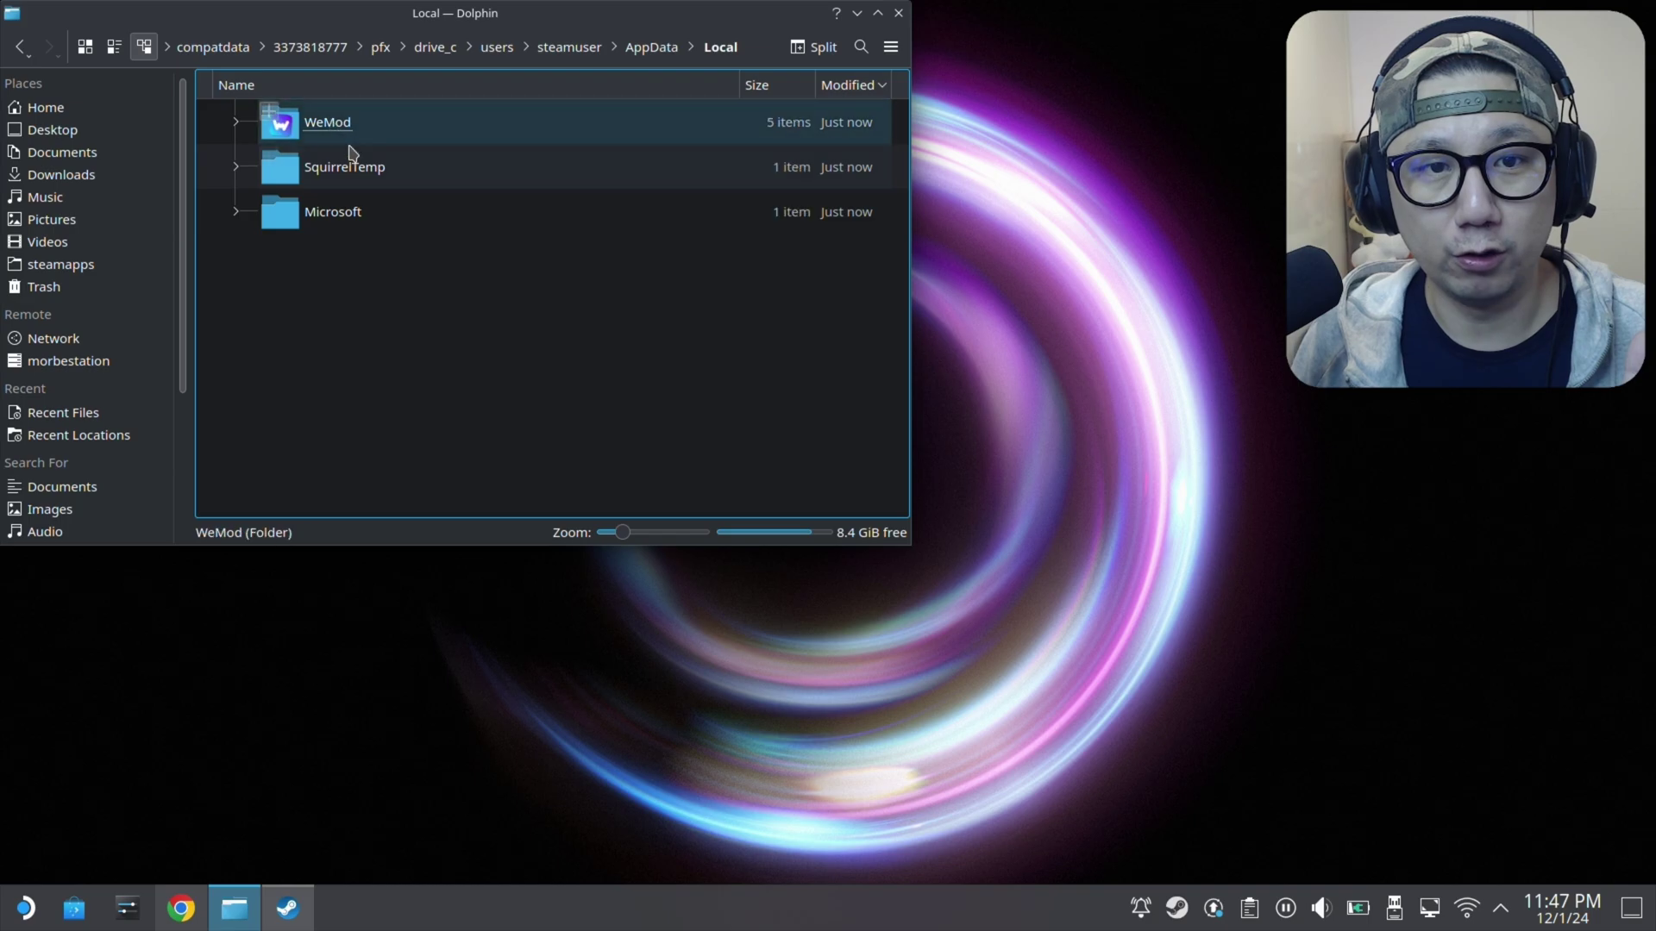
{"action": "double_click", "coordinate": [363, 143]}
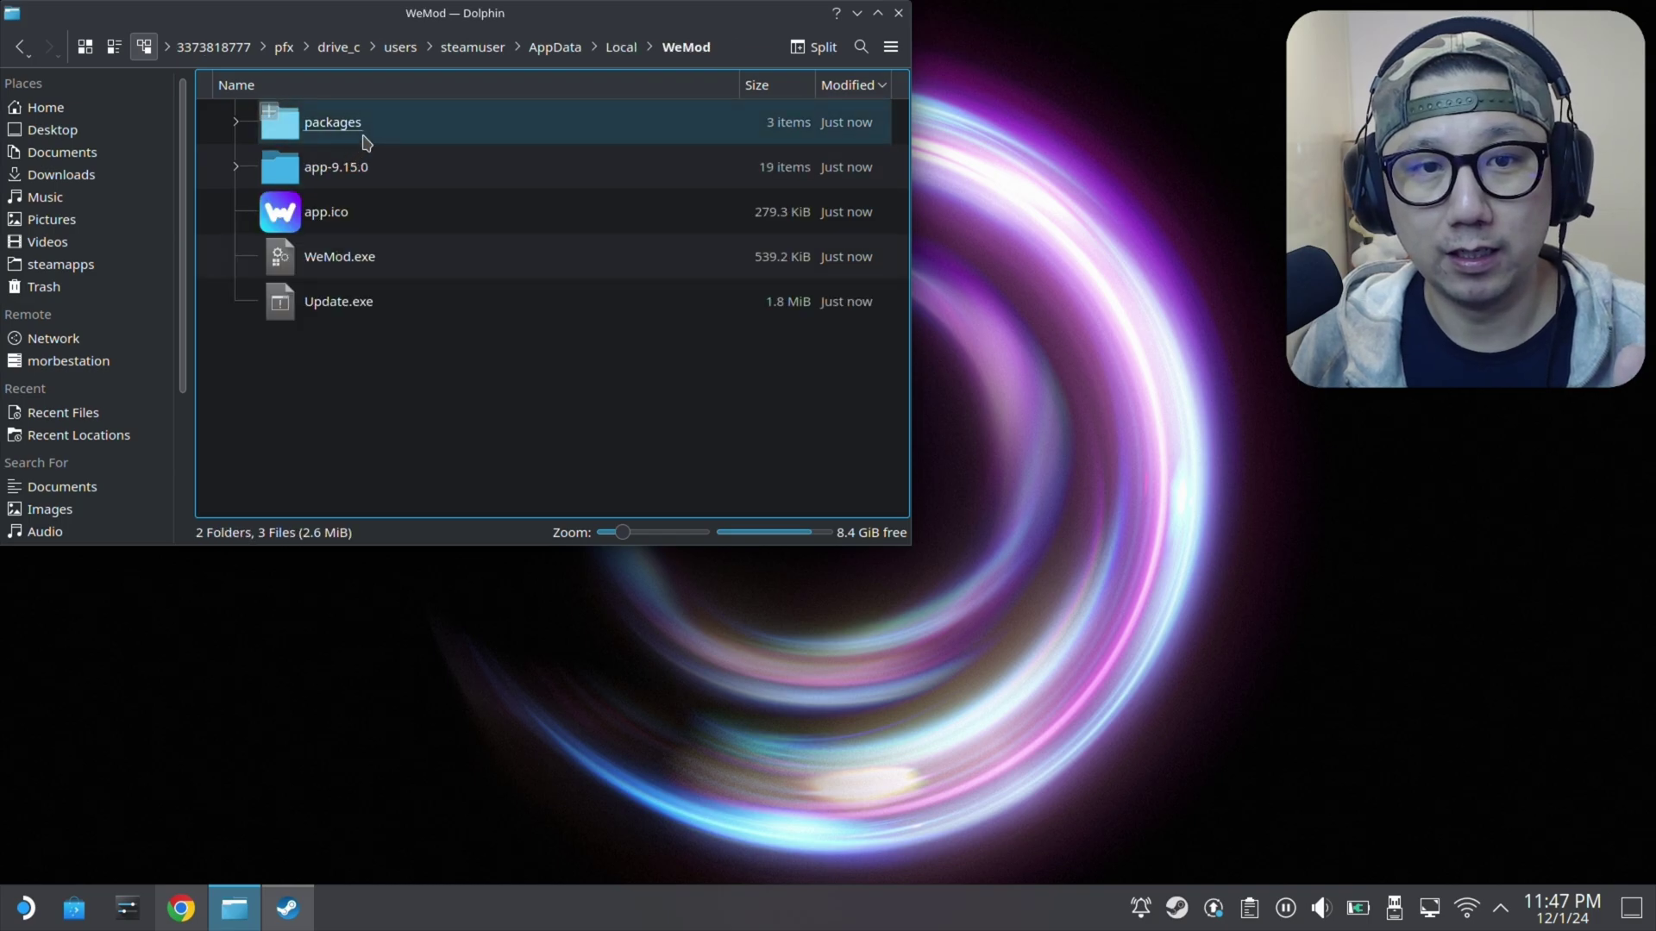
{"action": "left_click", "coordinate": [380, 260]}
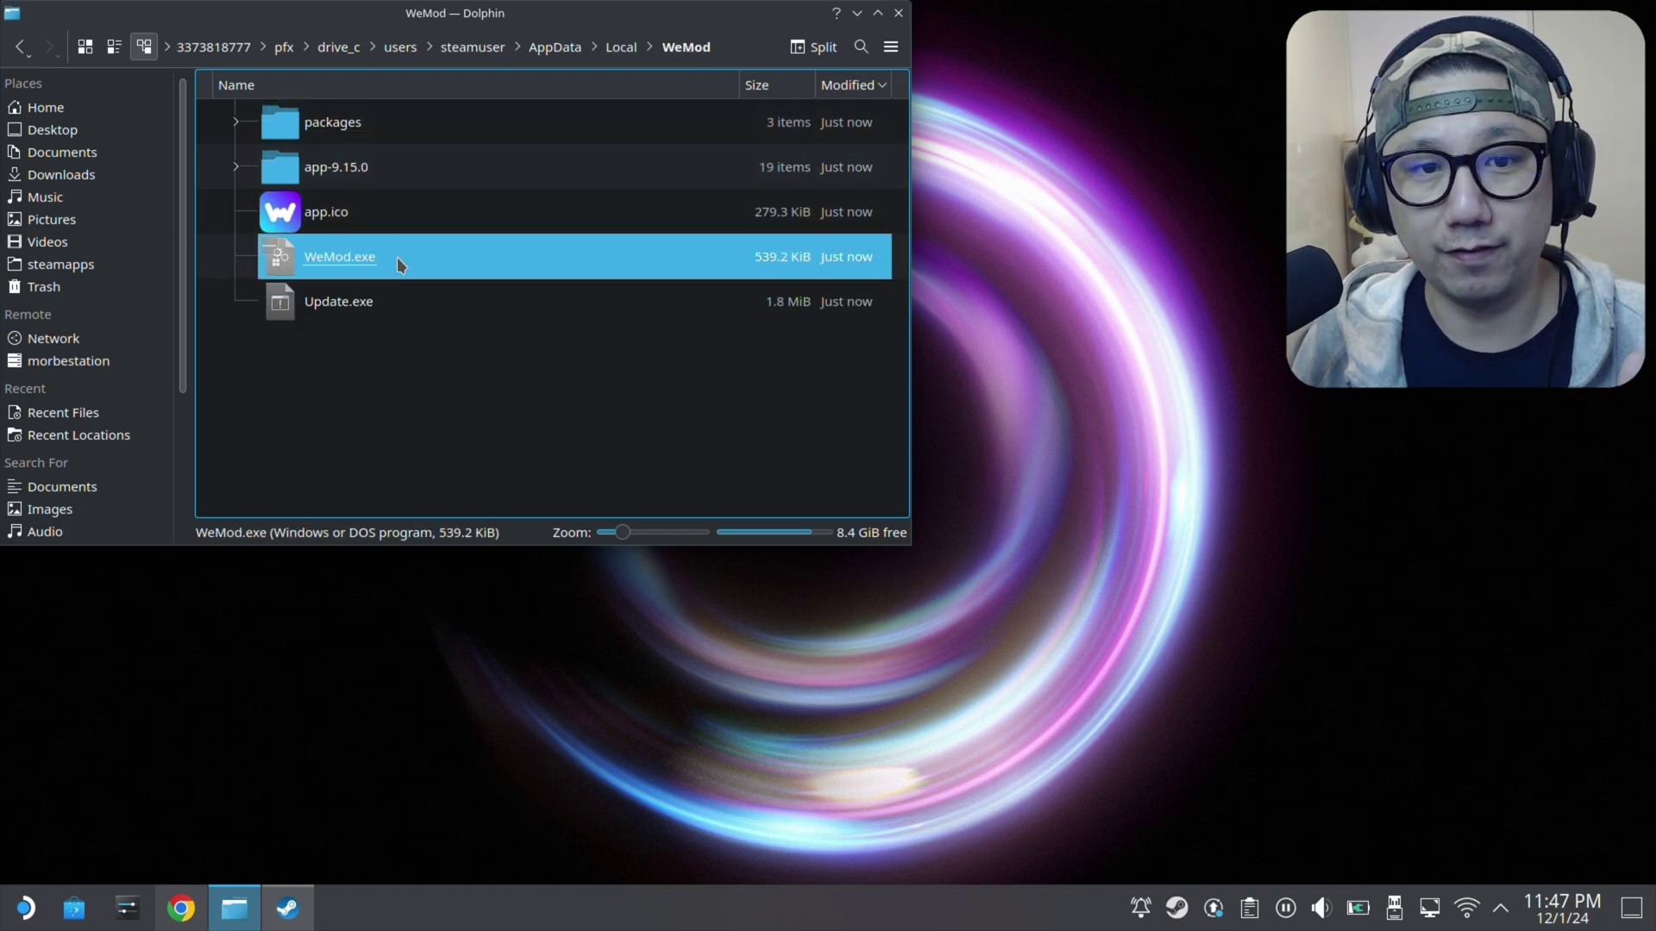
- Copy the full WeMod folder path from the location bar
{"action": "left_click", "coordinate": [717, 50]}
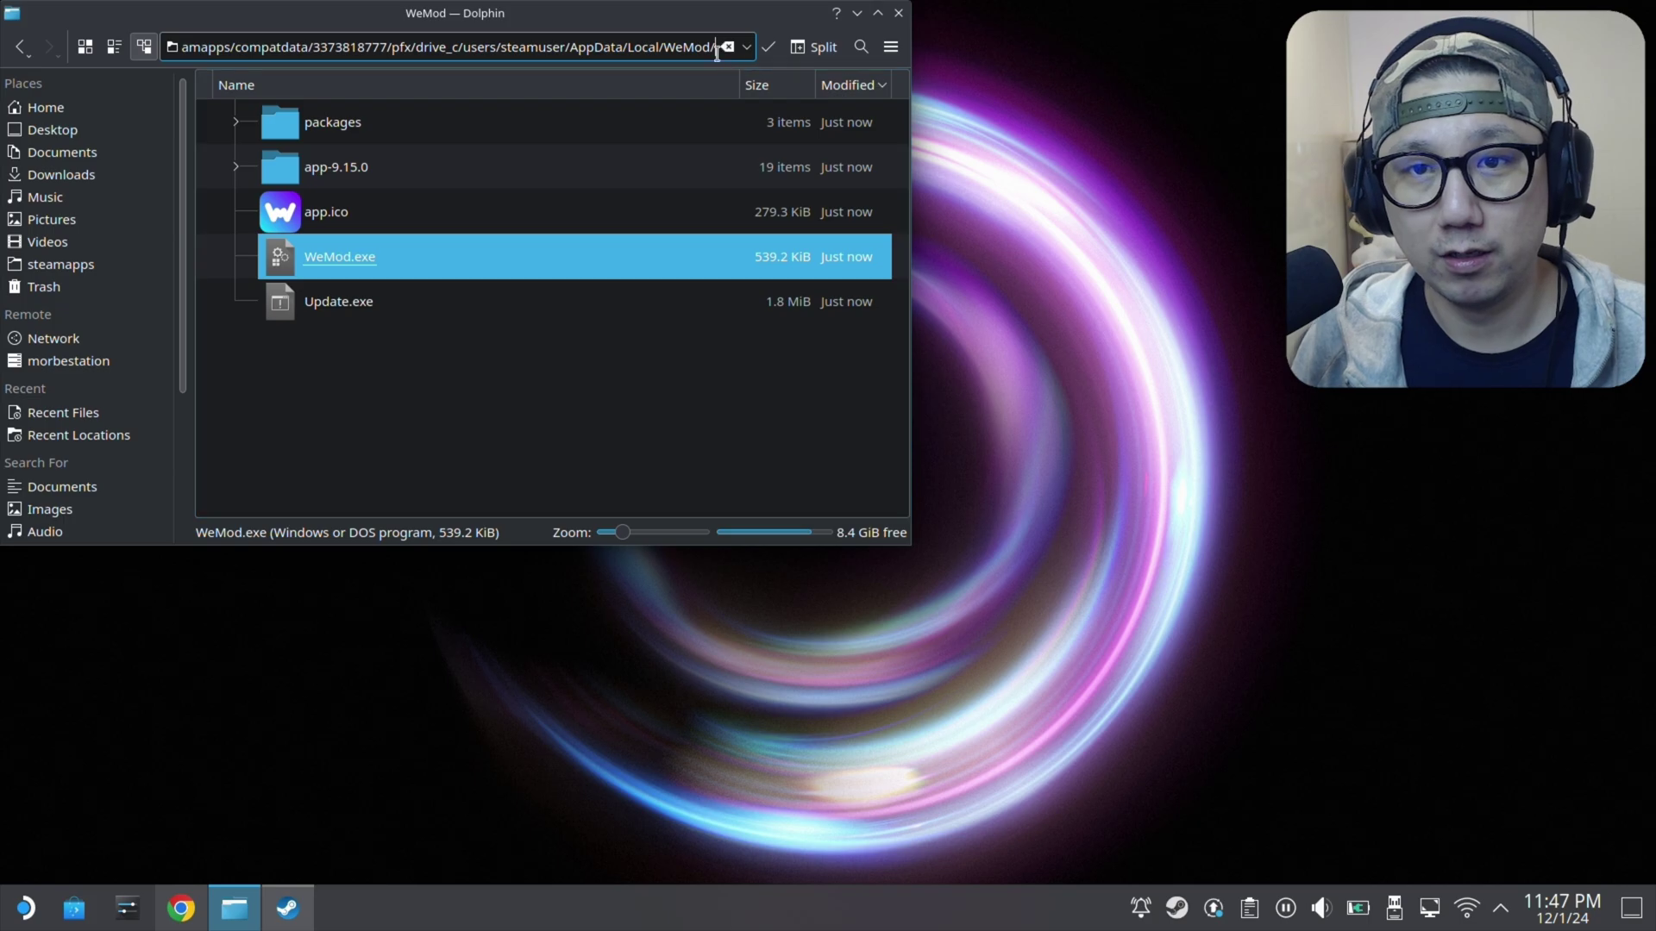
{"action": "double_click", "coordinate": [693, 47]}
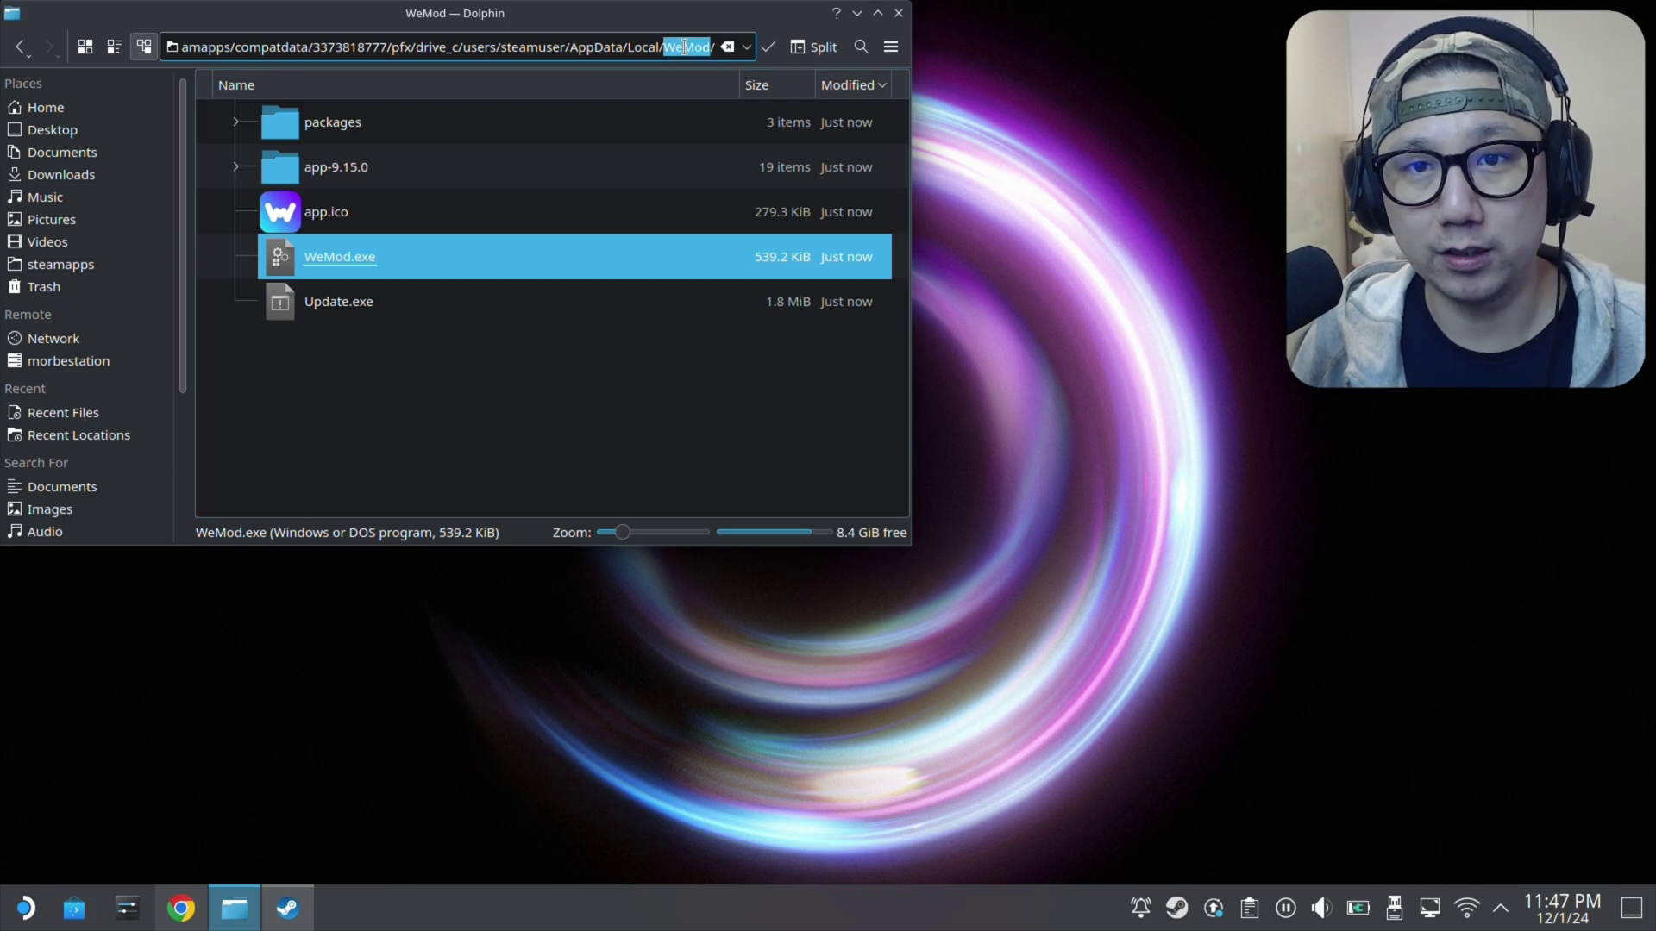
{"action": "triple_click", "coordinate": [693, 46]}
{"action": "right_click", "coordinate": [687, 52]}
{"action": "left_click", "coordinate": [733, 143]}
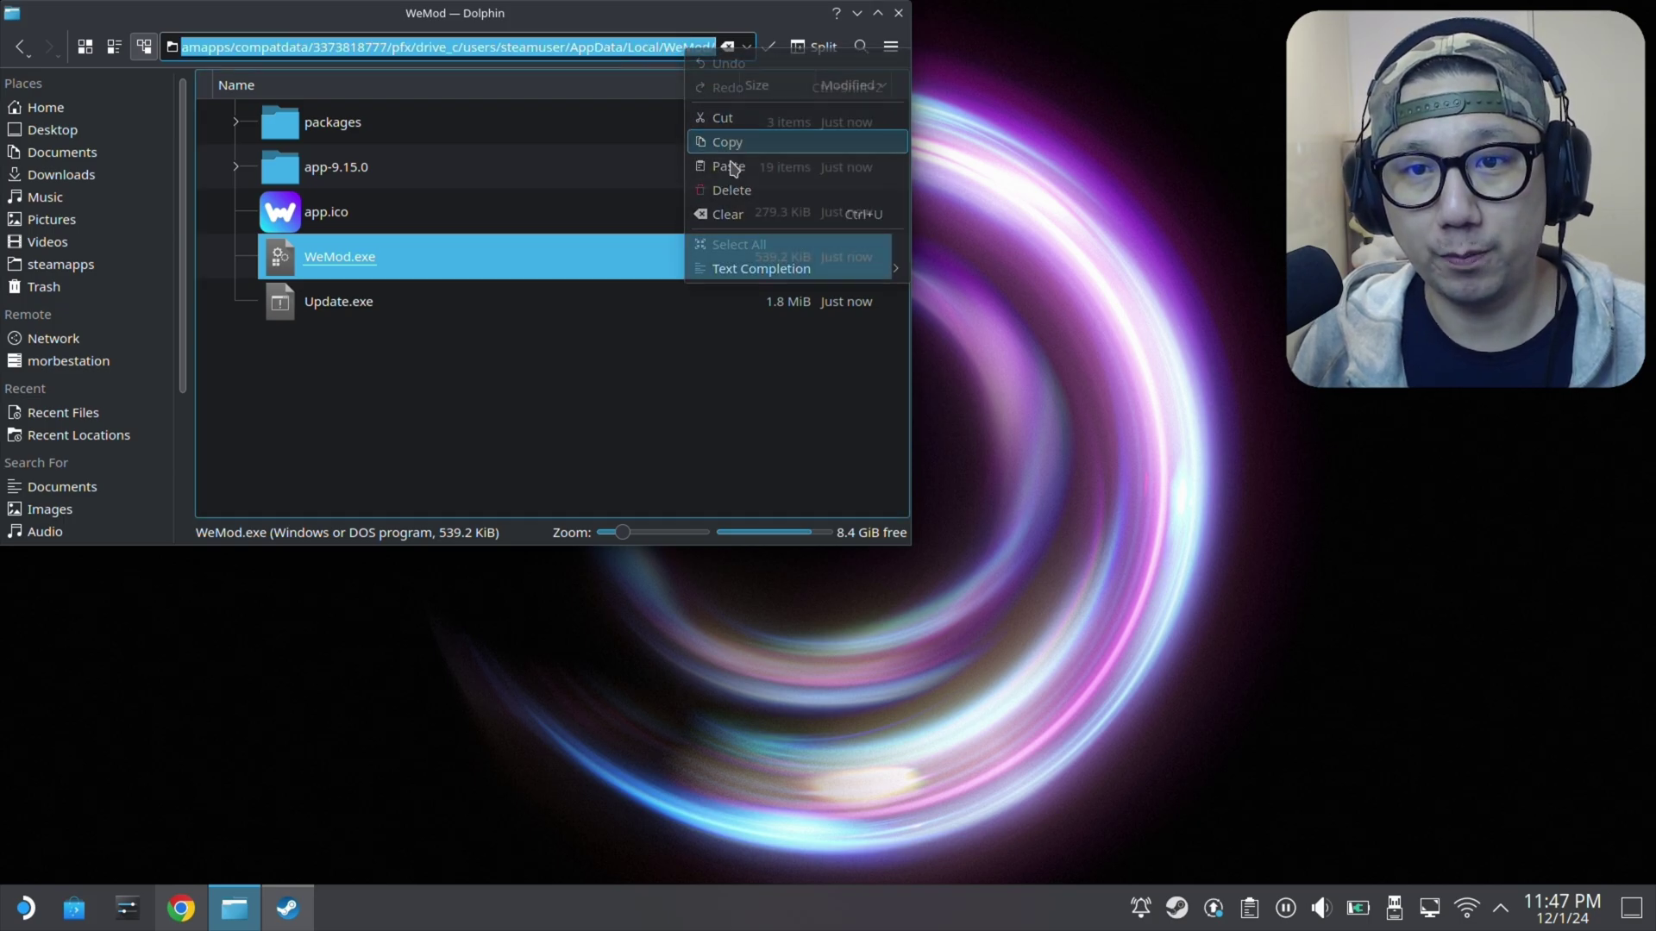
- Paste the prefix's AppData/Local/WeMod path into the WeMod-9.15.0.exe shortcut's Start In field
{"action": "left_click", "coordinate": [288, 909]}
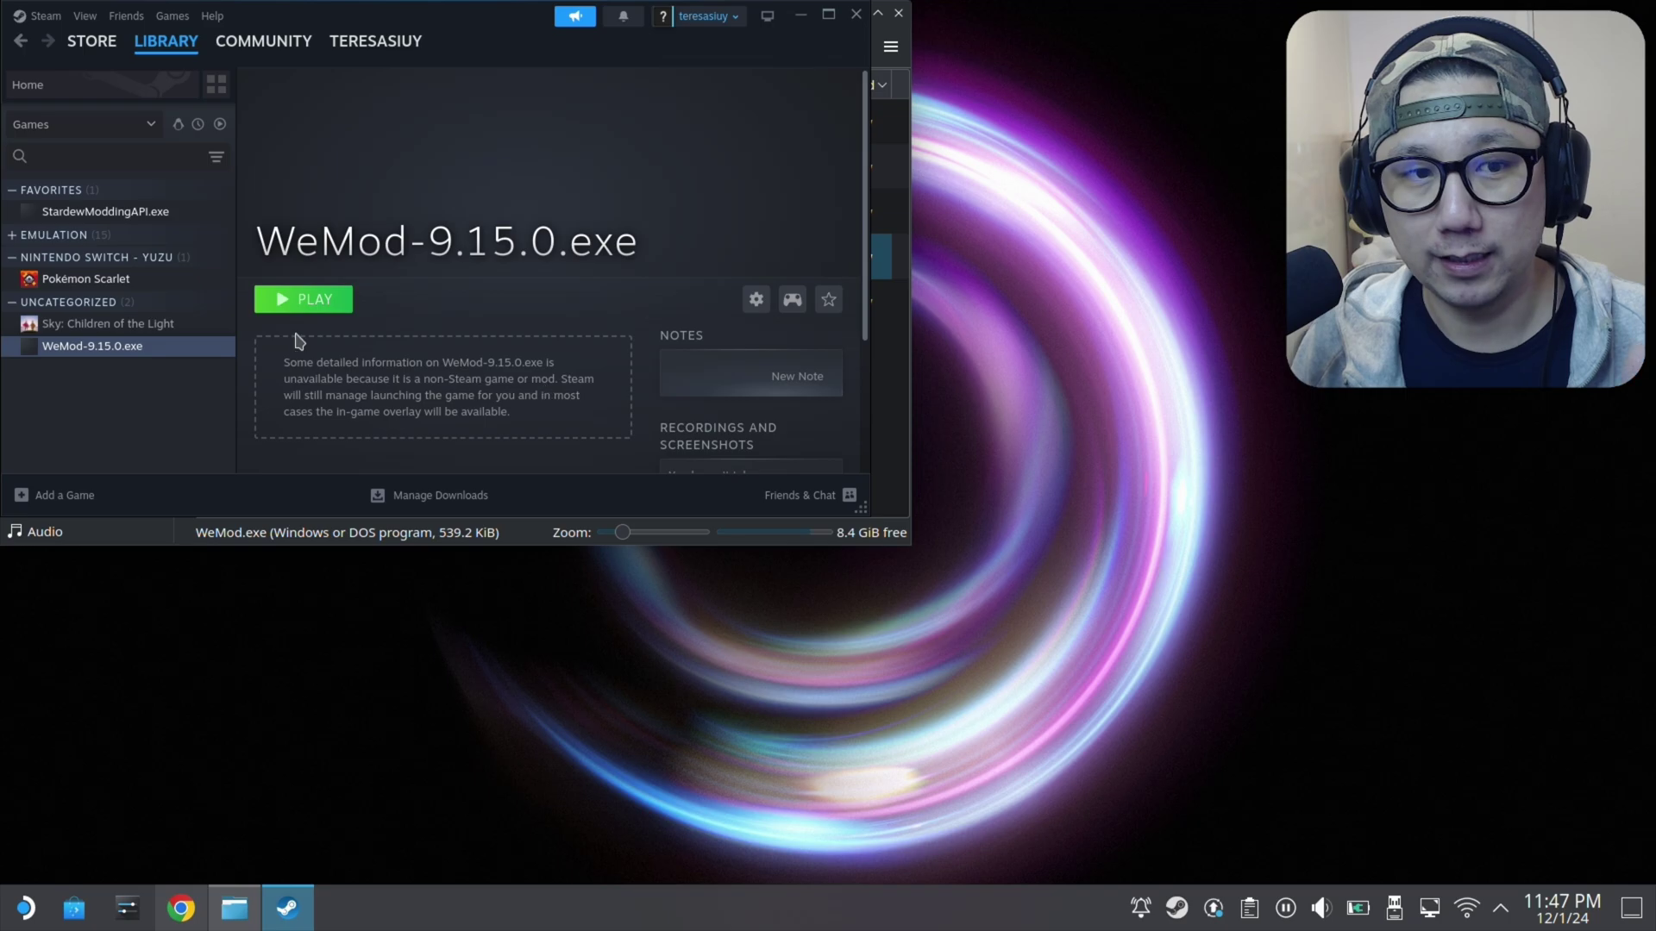
{"action": "left_click", "coordinate": [757, 299]}
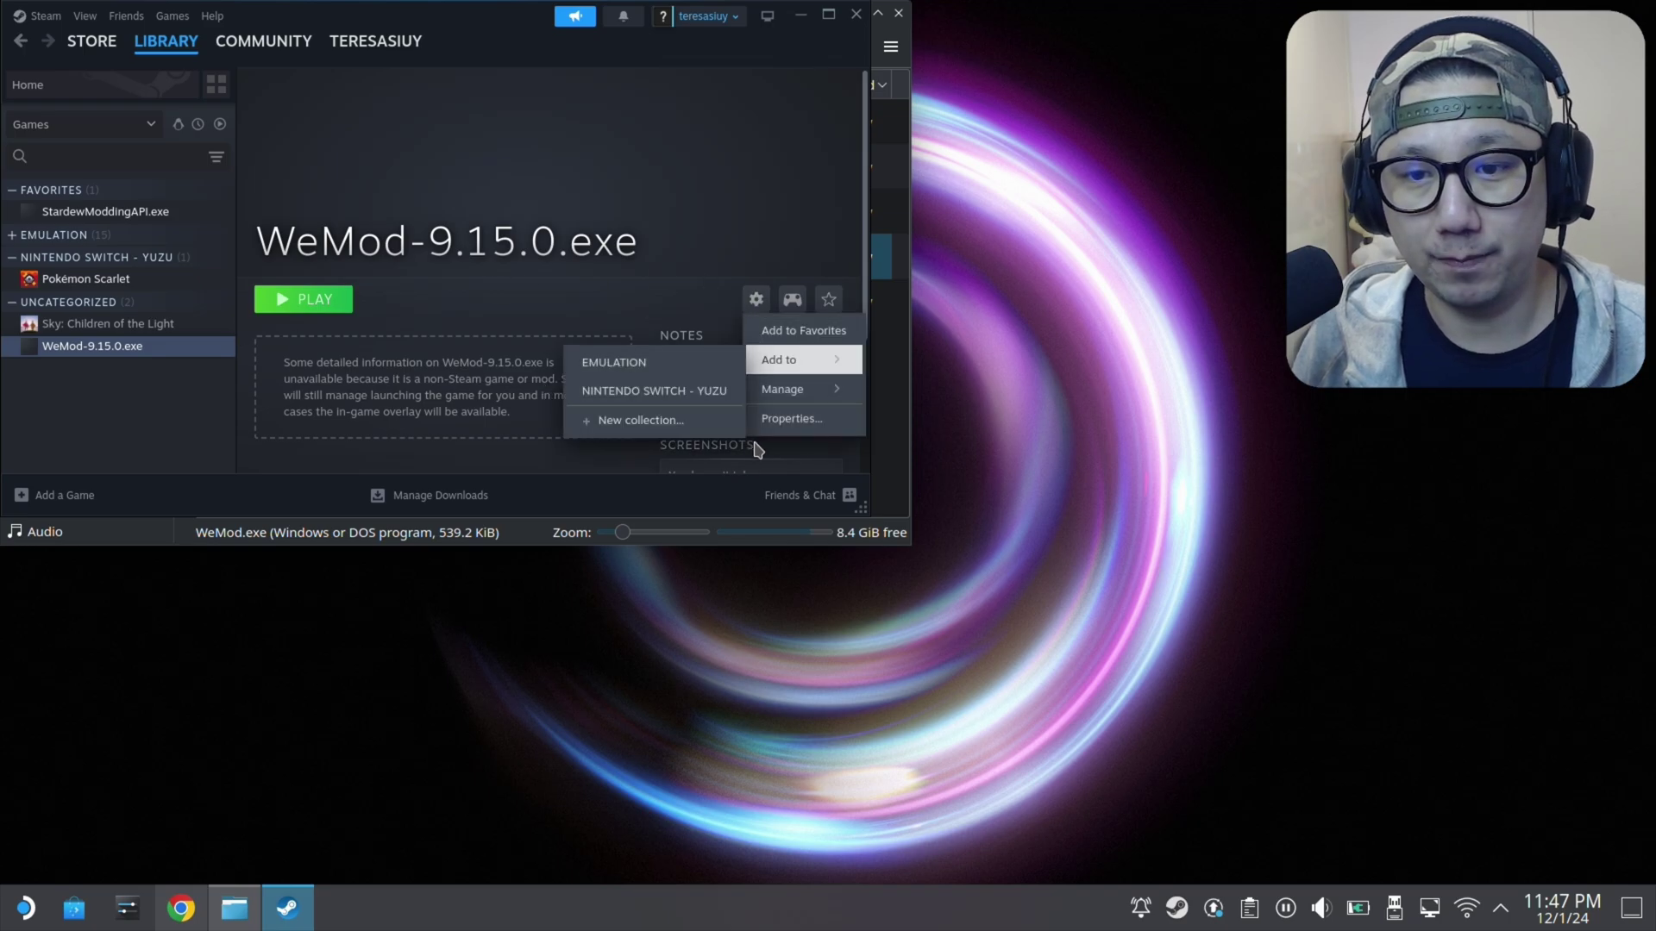
{"action": "left_click", "coordinate": [768, 415]}
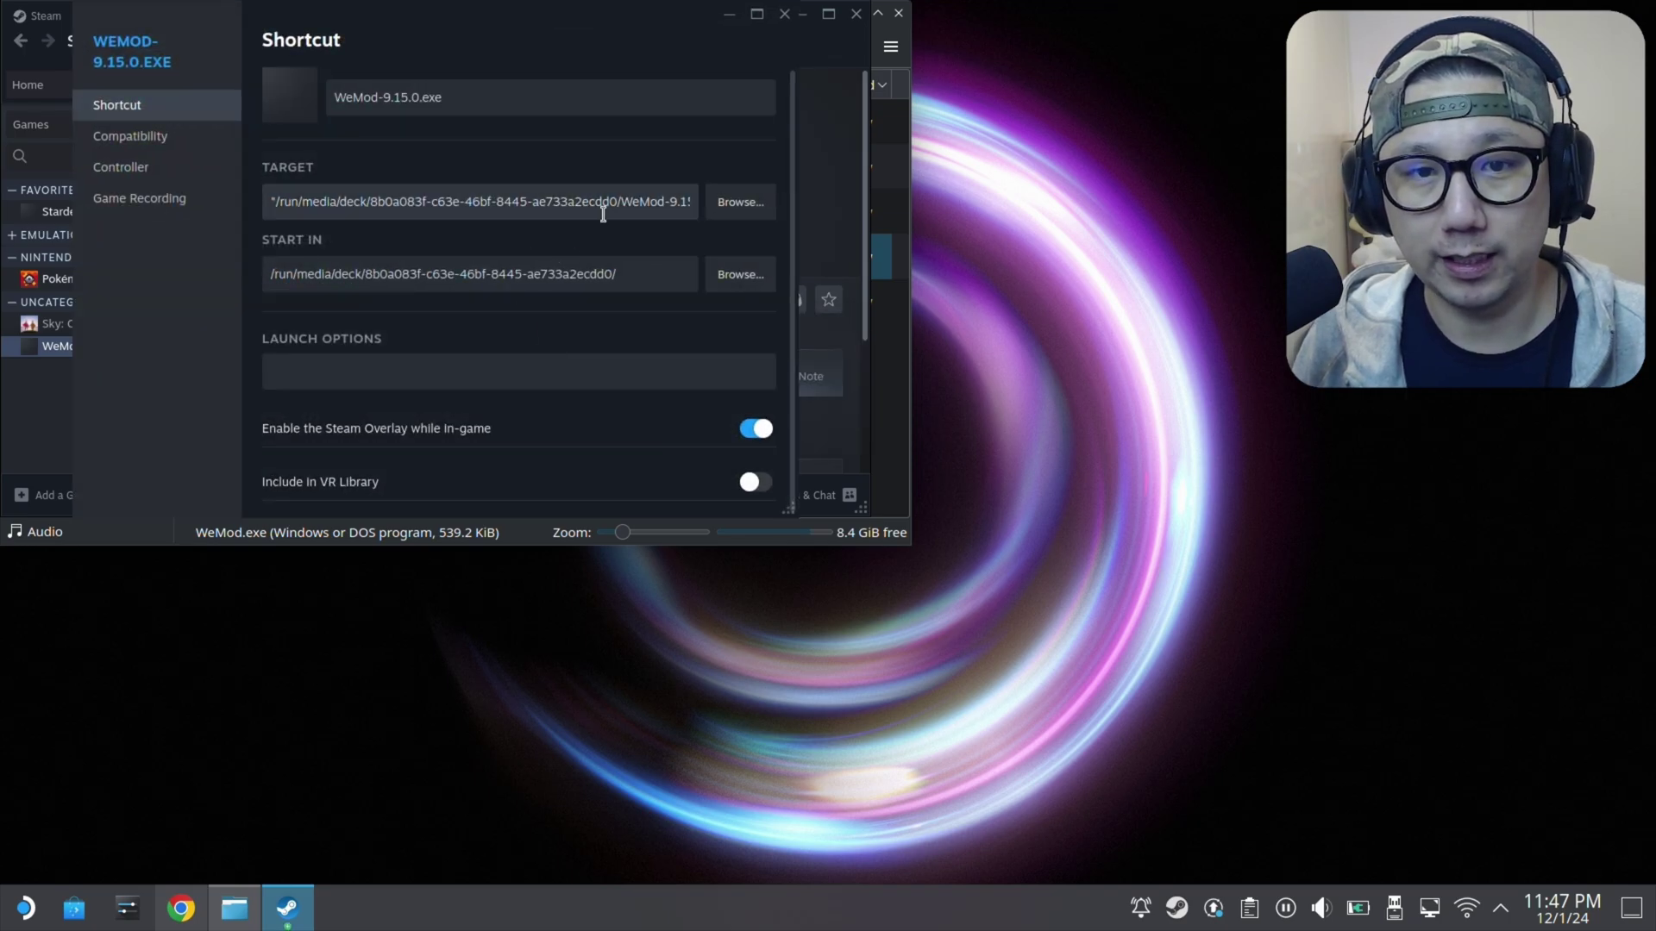
{"action": "triple_click", "coordinate": [530, 276]}
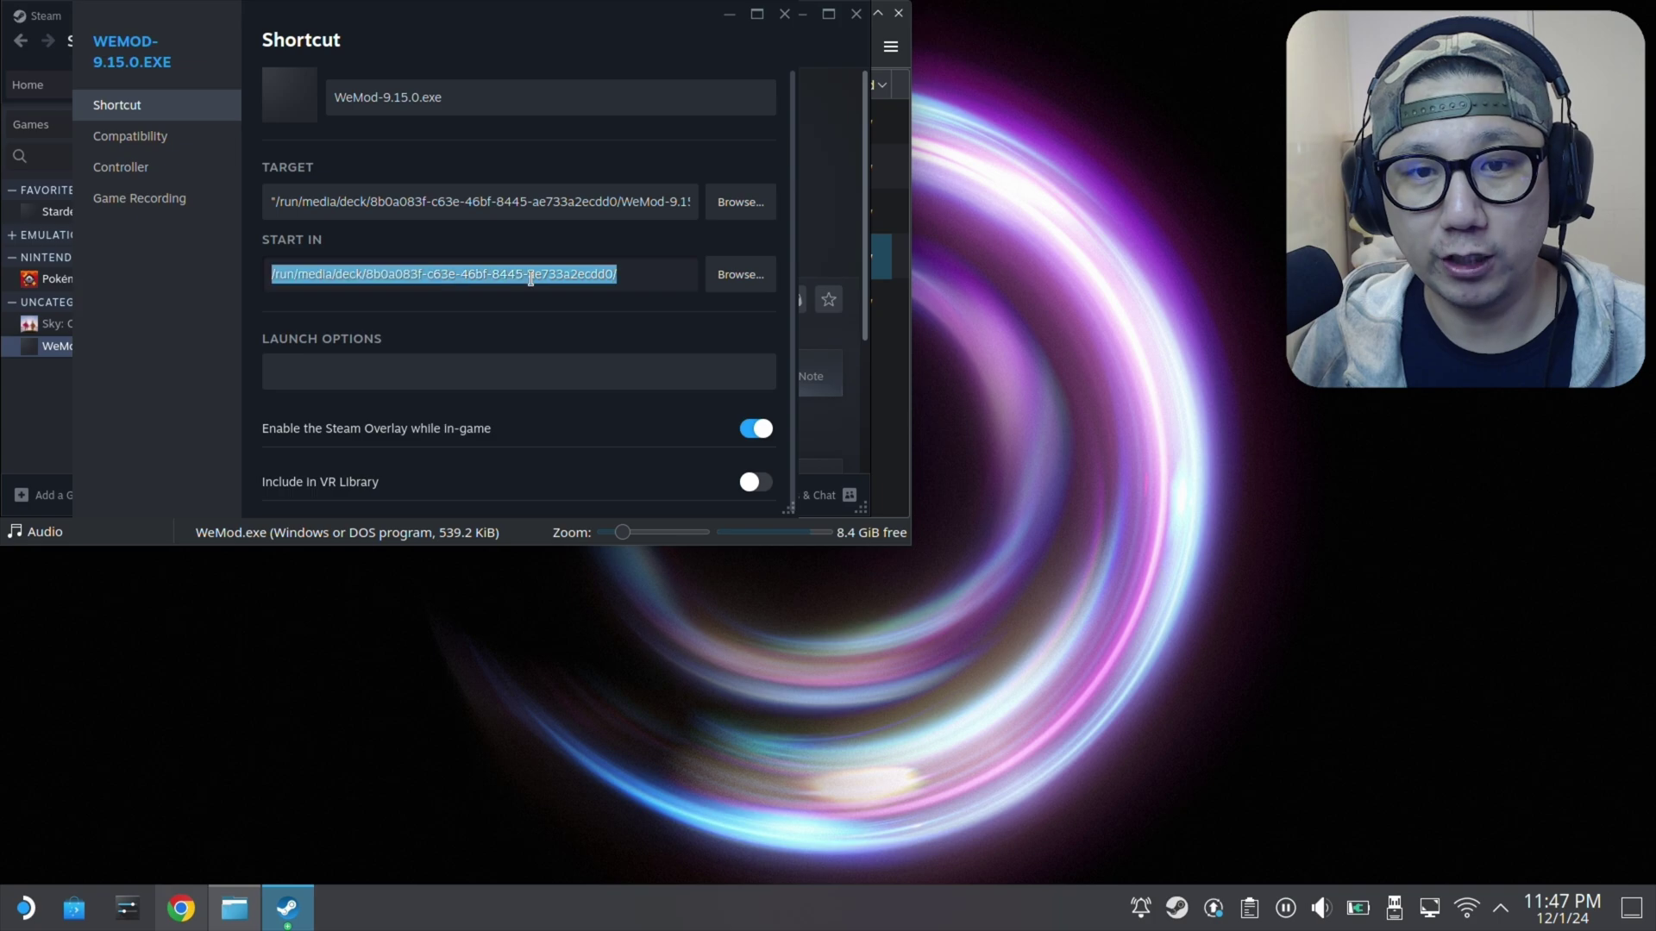
{"action": "right_click", "coordinate": [477, 275]}
{"action": "left_click", "coordinate": [516, 335]}
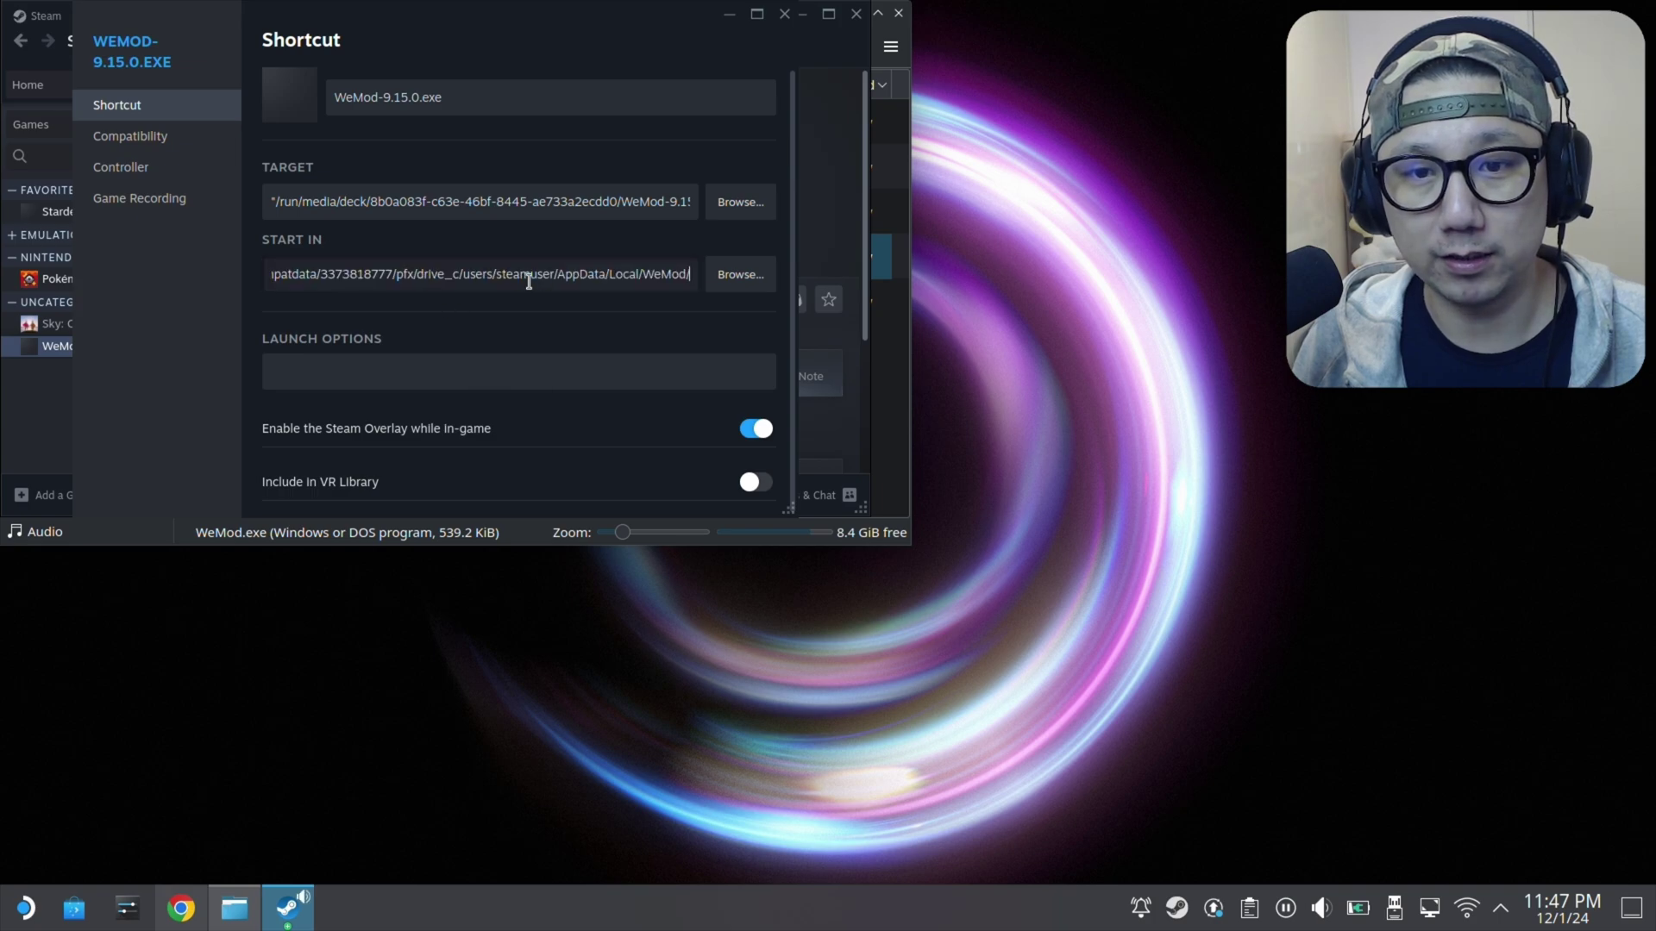
- Paste the same path into Target and add WeMod.exe just inside the closing quote
{"action": "left_click", "coordinate": [623, 213]}
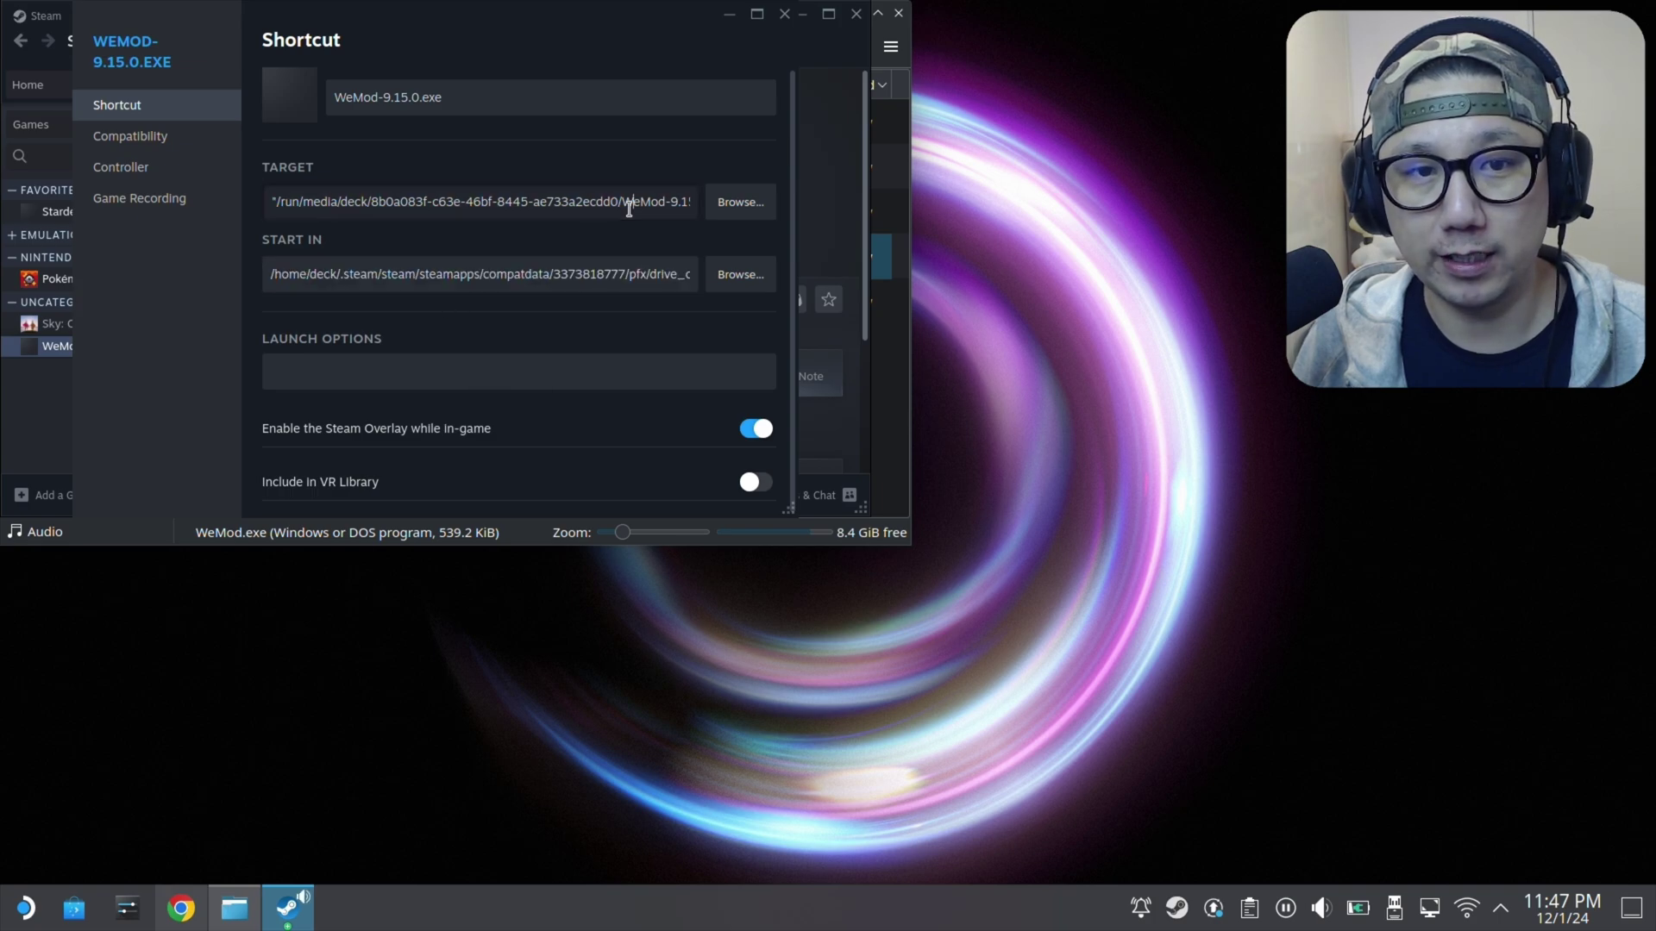
{"action": "triple_click", "coordinate": [275, 205]}
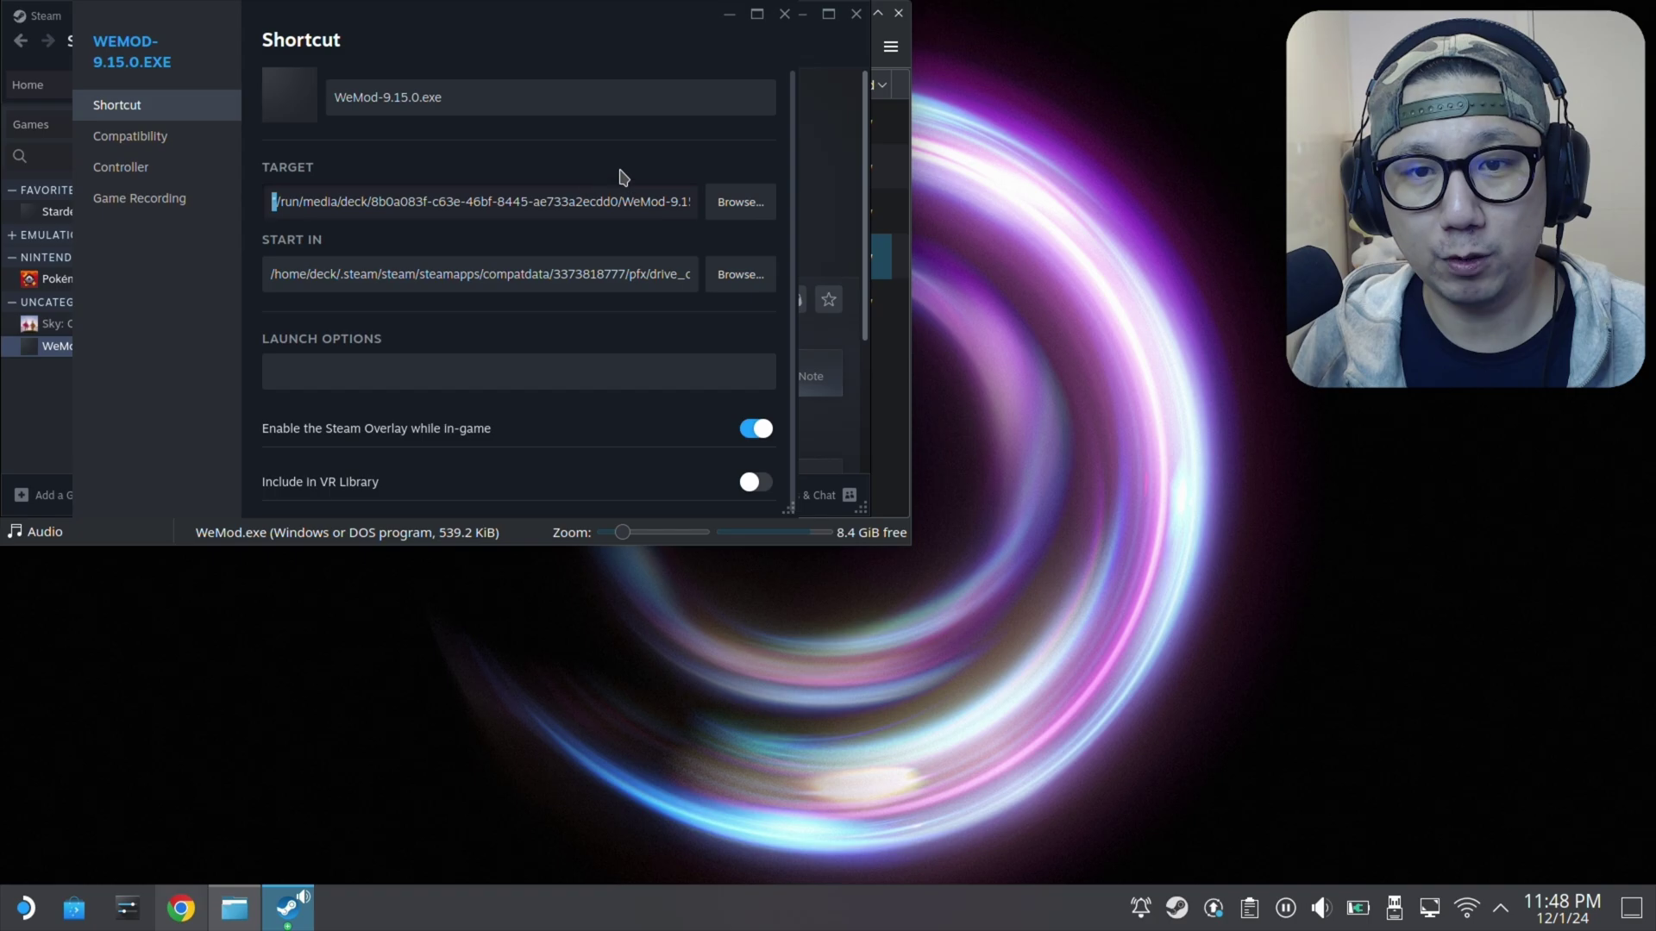
{"action": "triple_click", "coordinate": [686, 208]}
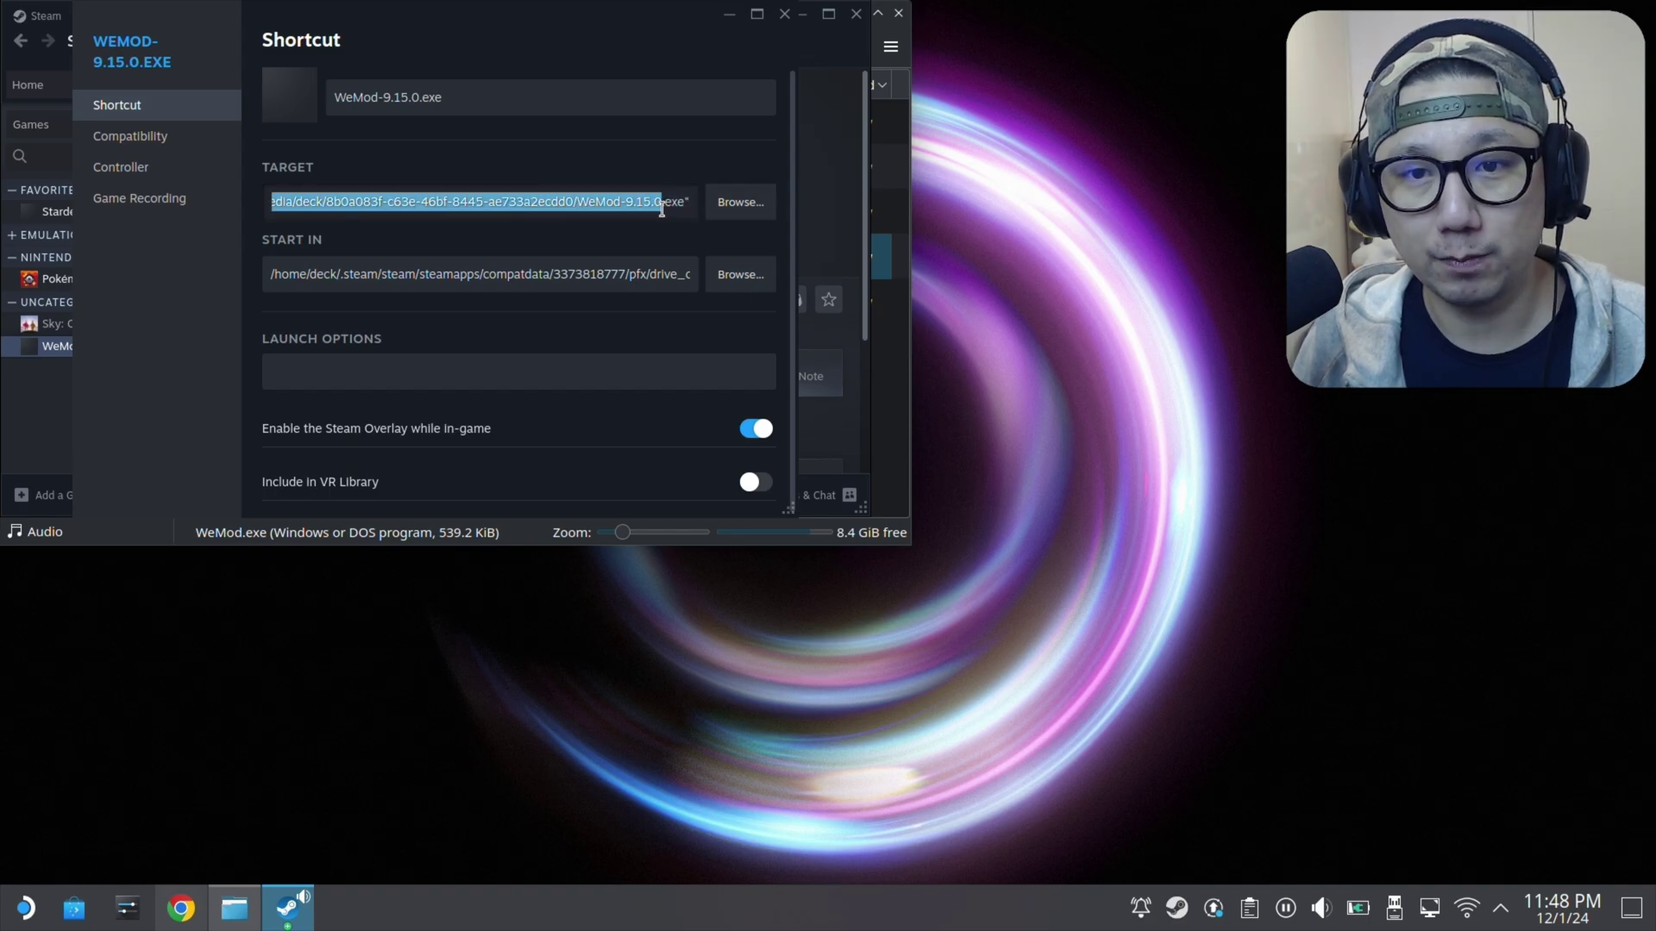
{"action": "right_click", "coordinate": [672, 199]}
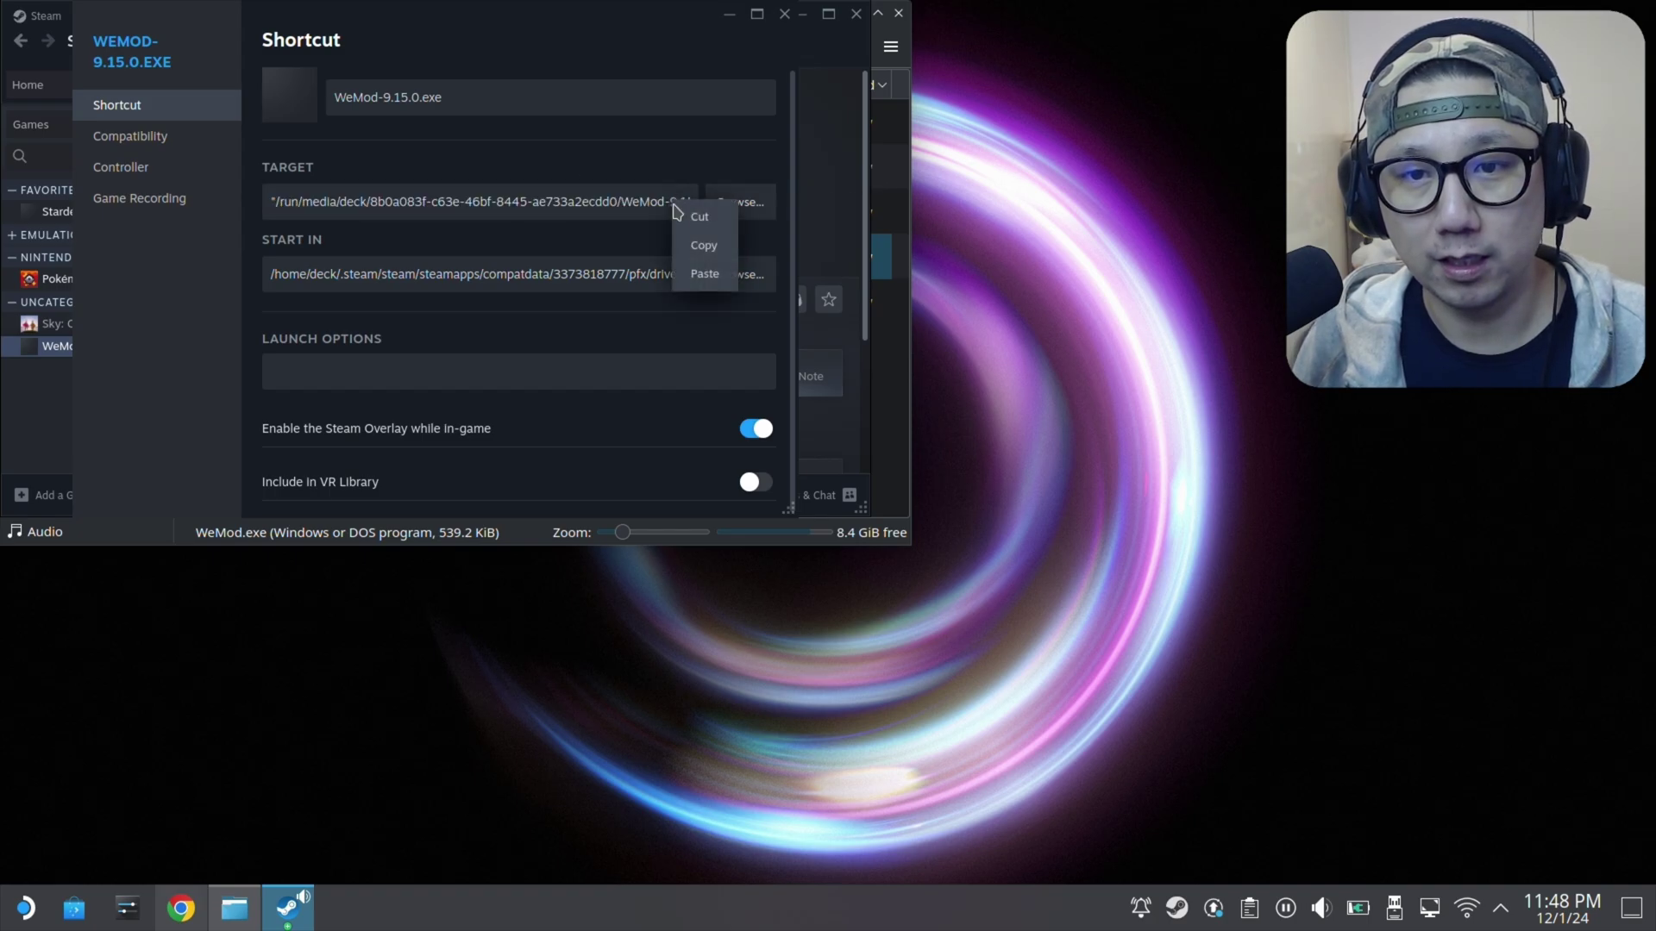
{"action": "left_click", "coordinate": [690, 266]}
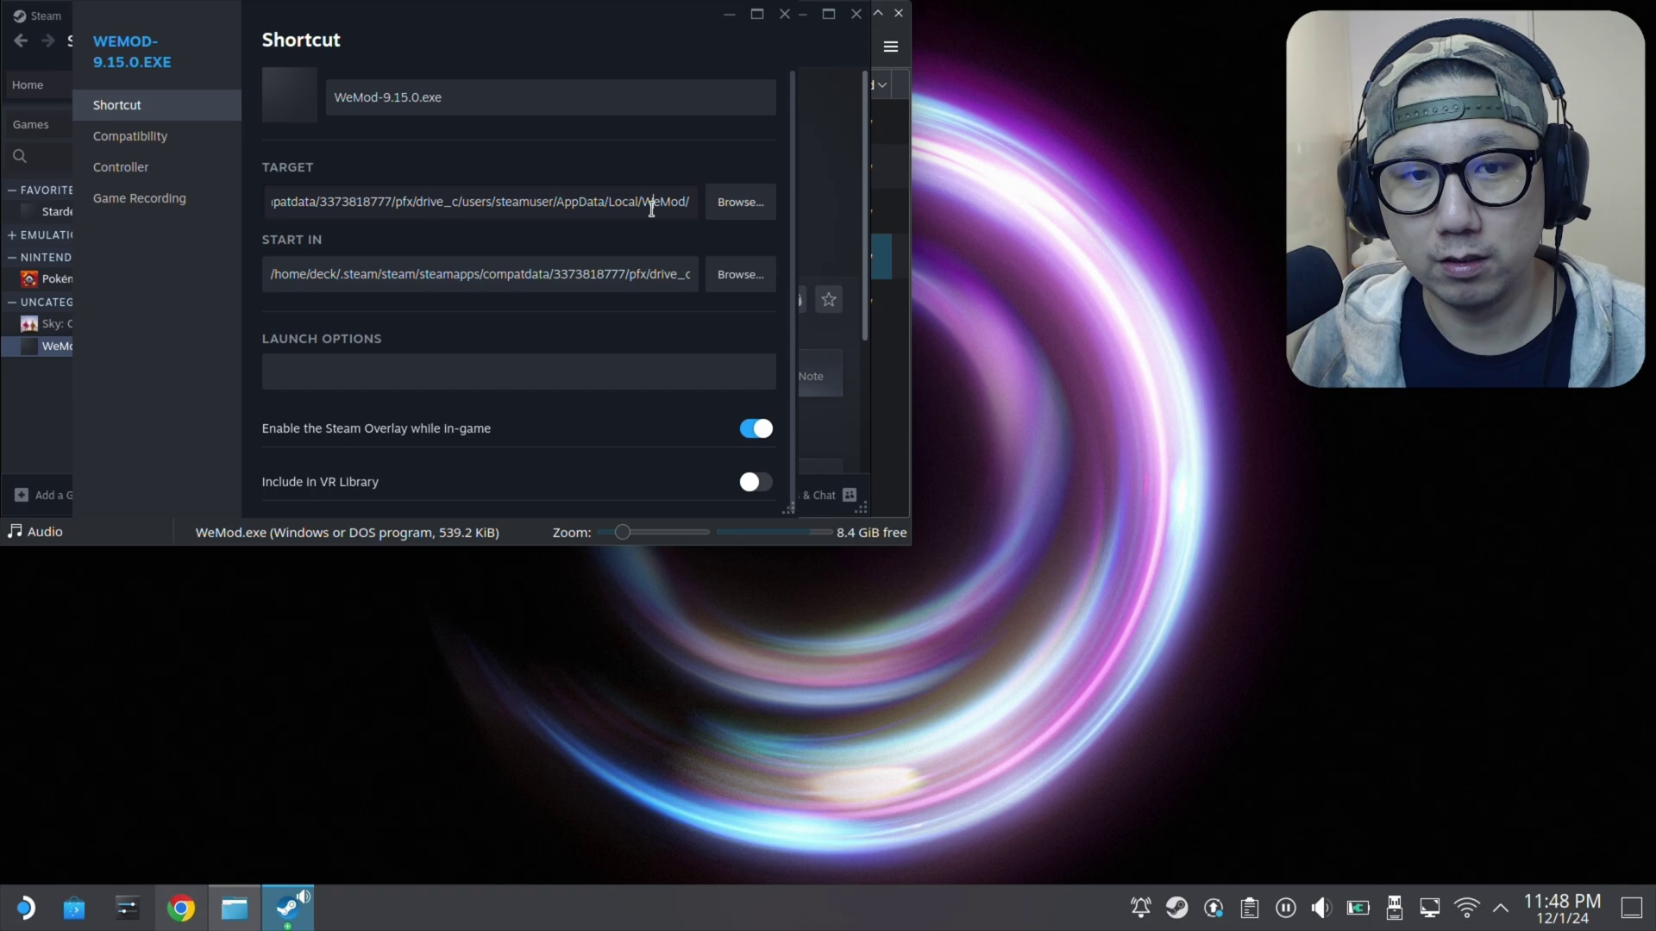
{"action": "left_click_drag", "start_coordinate": [651, 207], "coordinate": [129, 211]}
{"action": "left_click", "coordinate": [155, 228]}
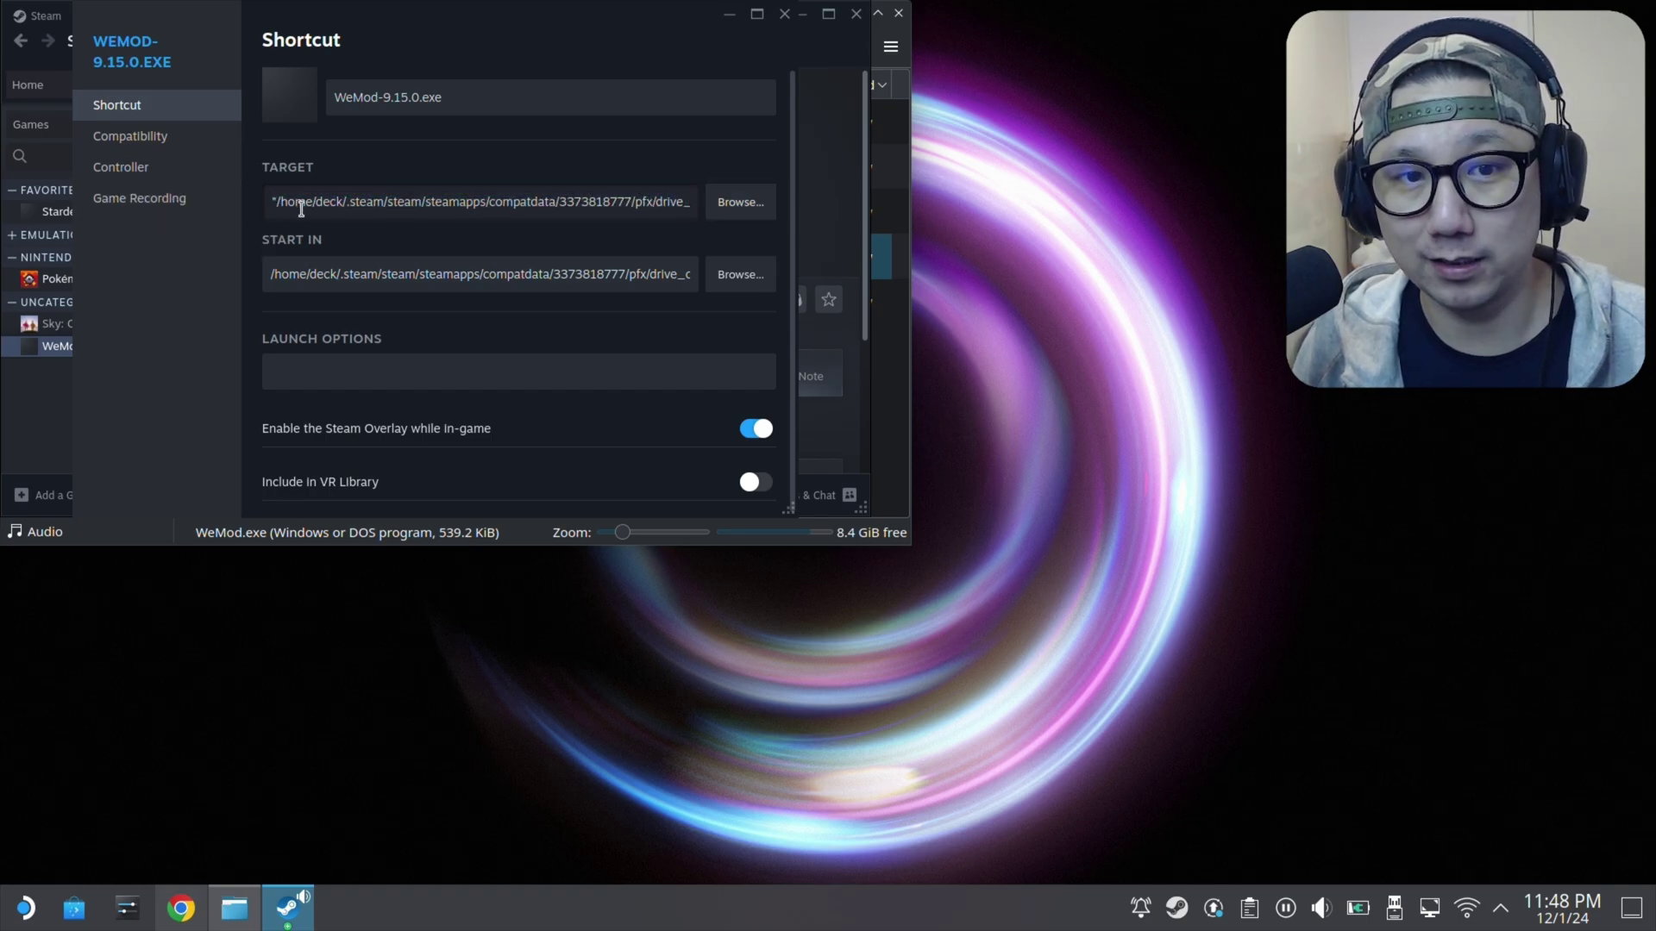
{"action": "left_click", "coordinate": [371, 201]}
{"action": "key", "text": "End"}
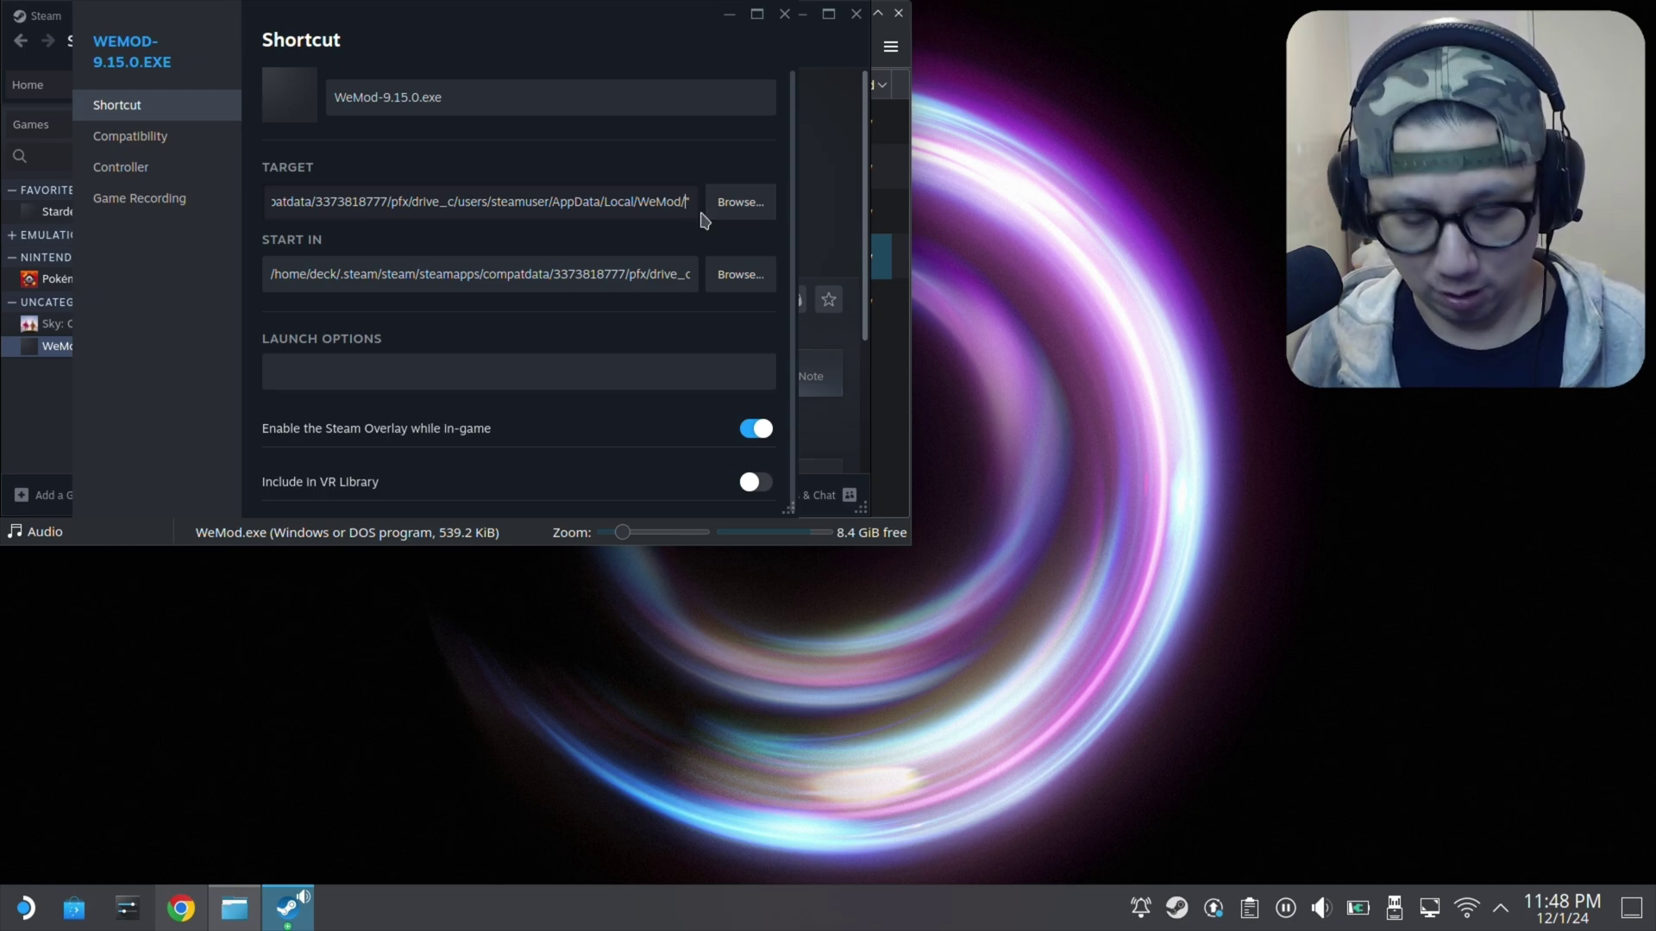
{"action": "key", "text": "Left"}
{"action": "type", "text": "We"}
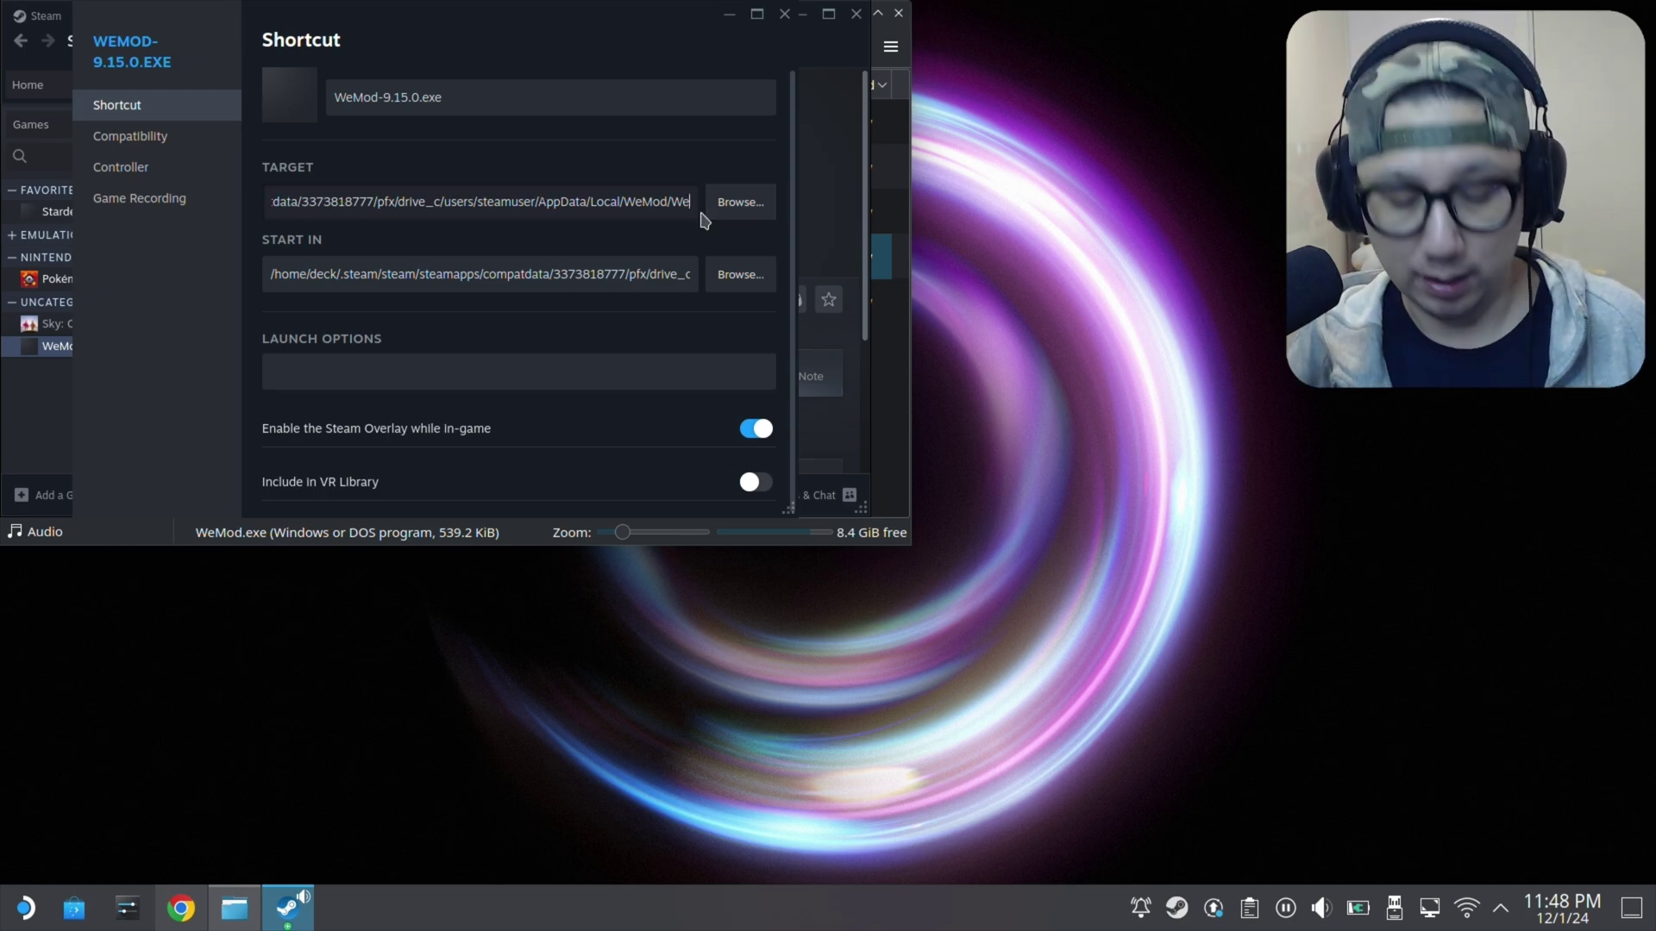
{"action": "type", "text": "Mod.exe"}
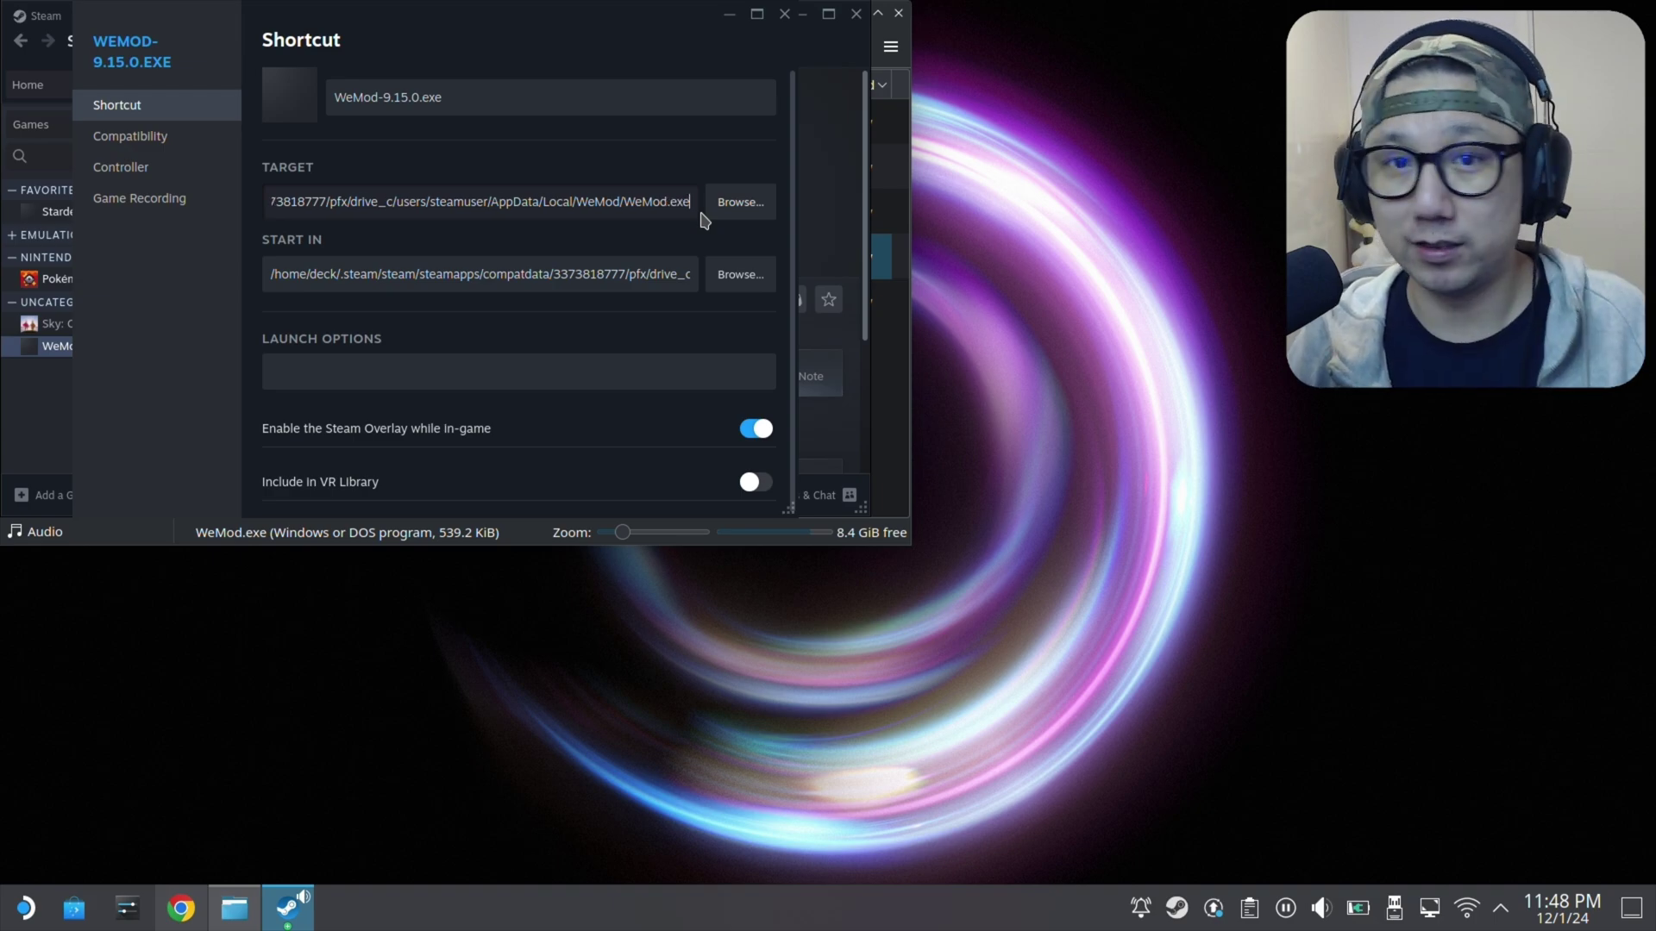
- Force the shortcut to Proton Experimental and launch WeMod, which reports a missing .NET framework
{"action": "left_click", "coordinate": [160, 145]}
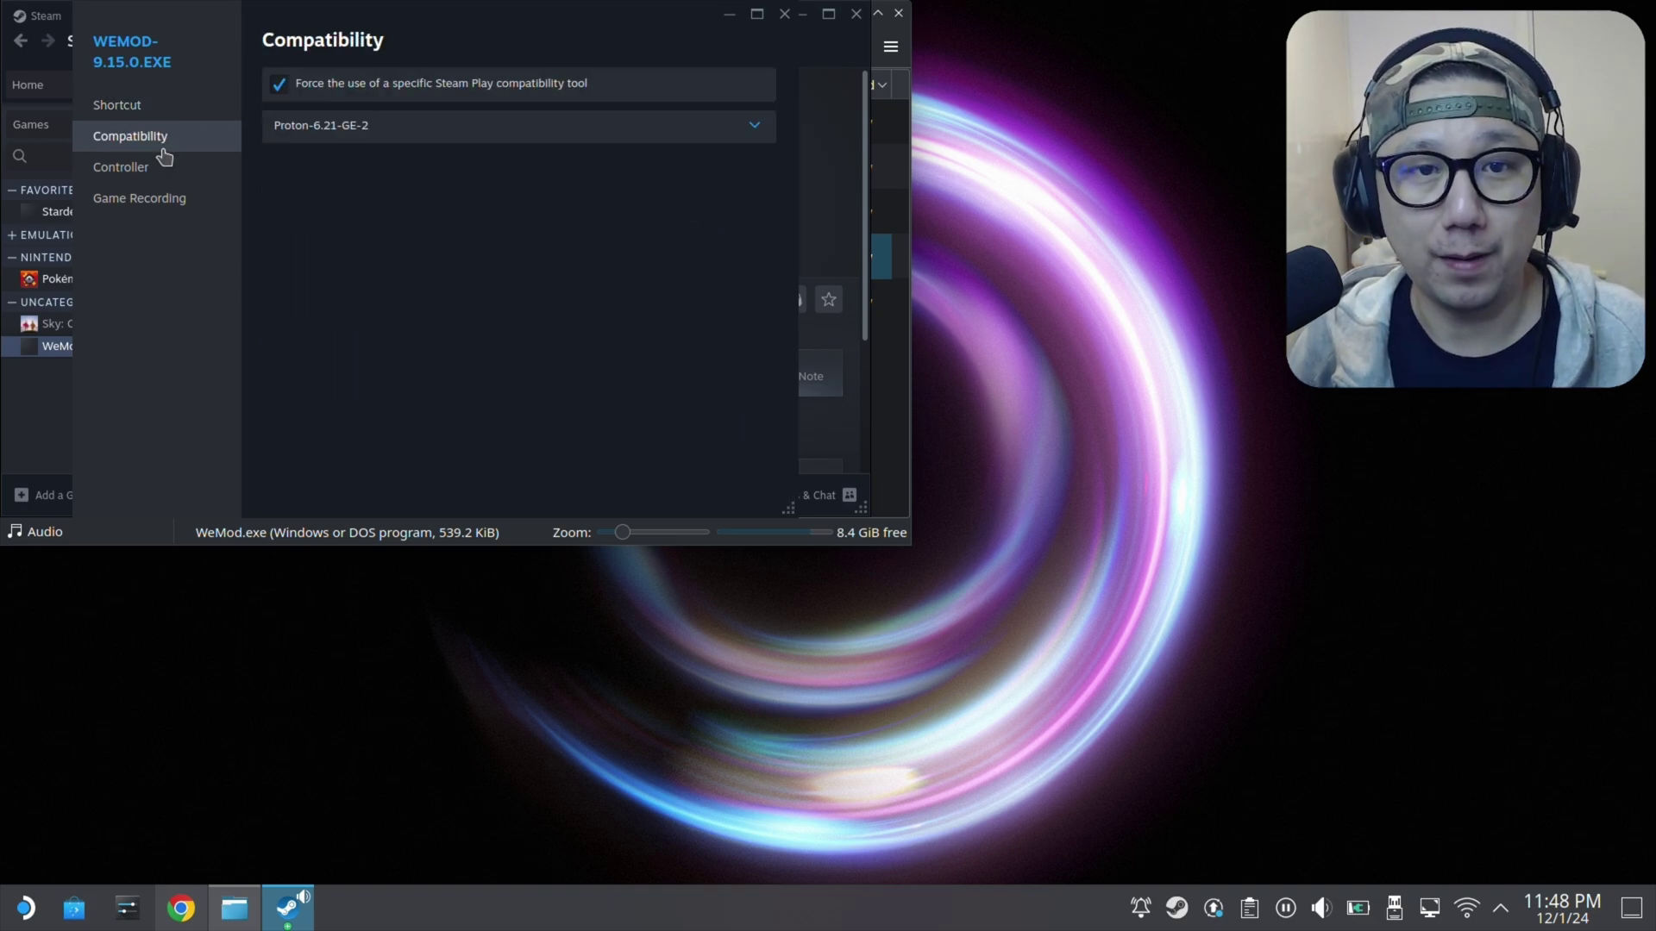
{"action": "left_click", "coordinate": [400, 126]}
{"action": "left_click", "coordinate": [469, 268]}
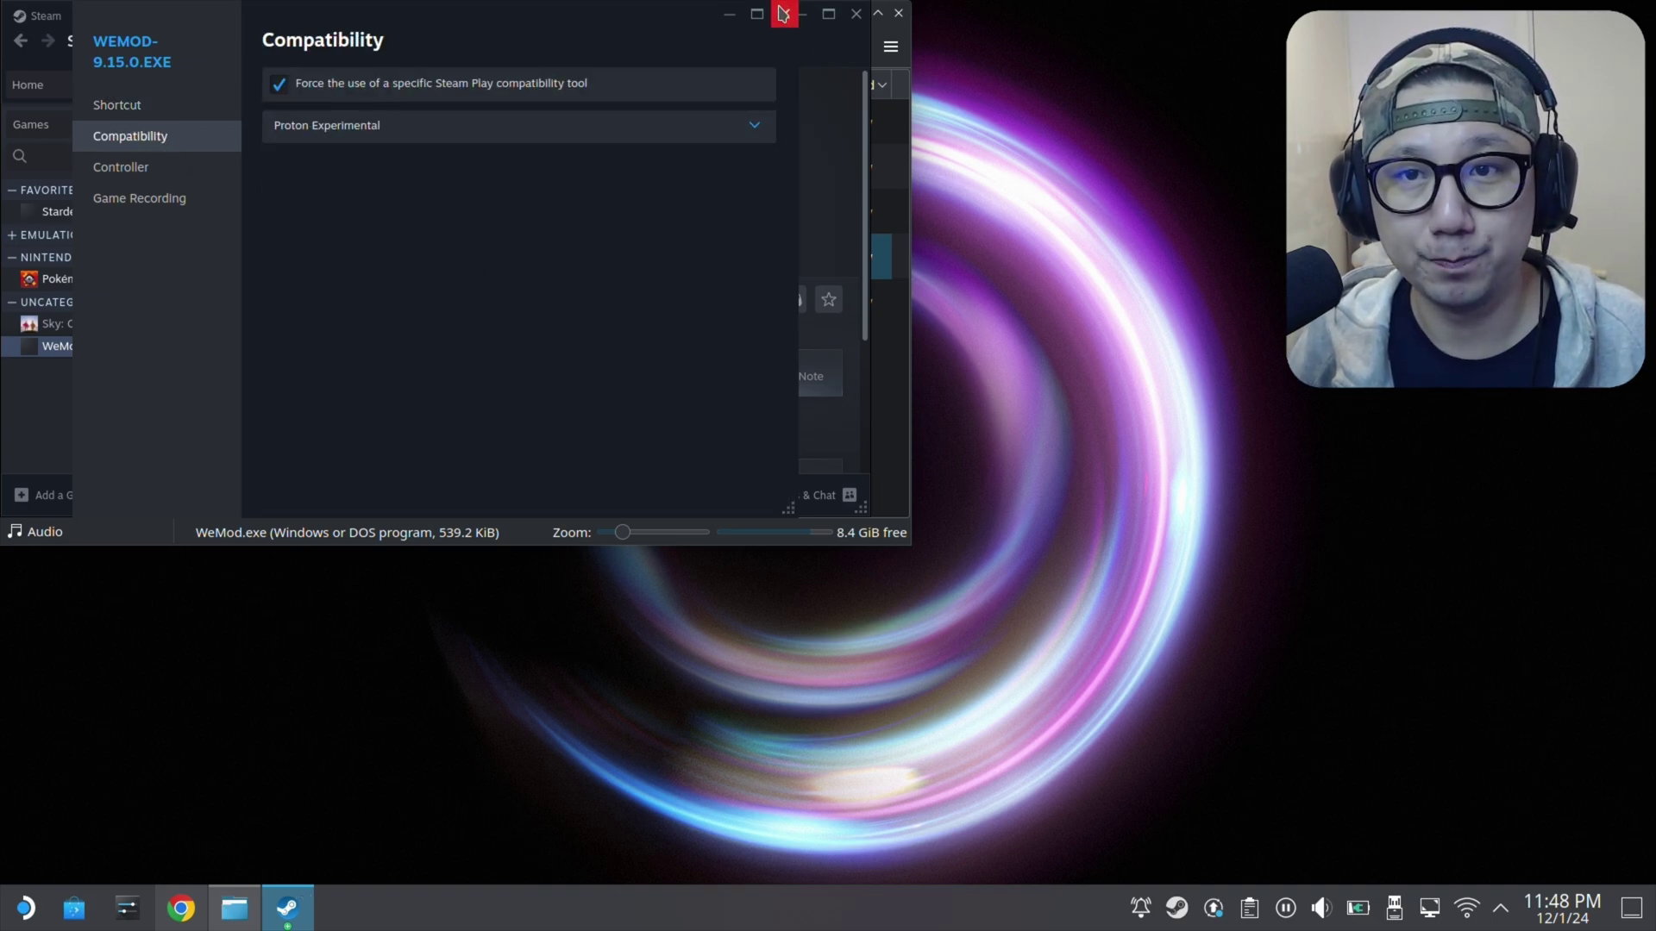
{"action": "left_click", "coordinate": [784, 13]}
{"action": "left_click", "coordinate": [335, 304]}
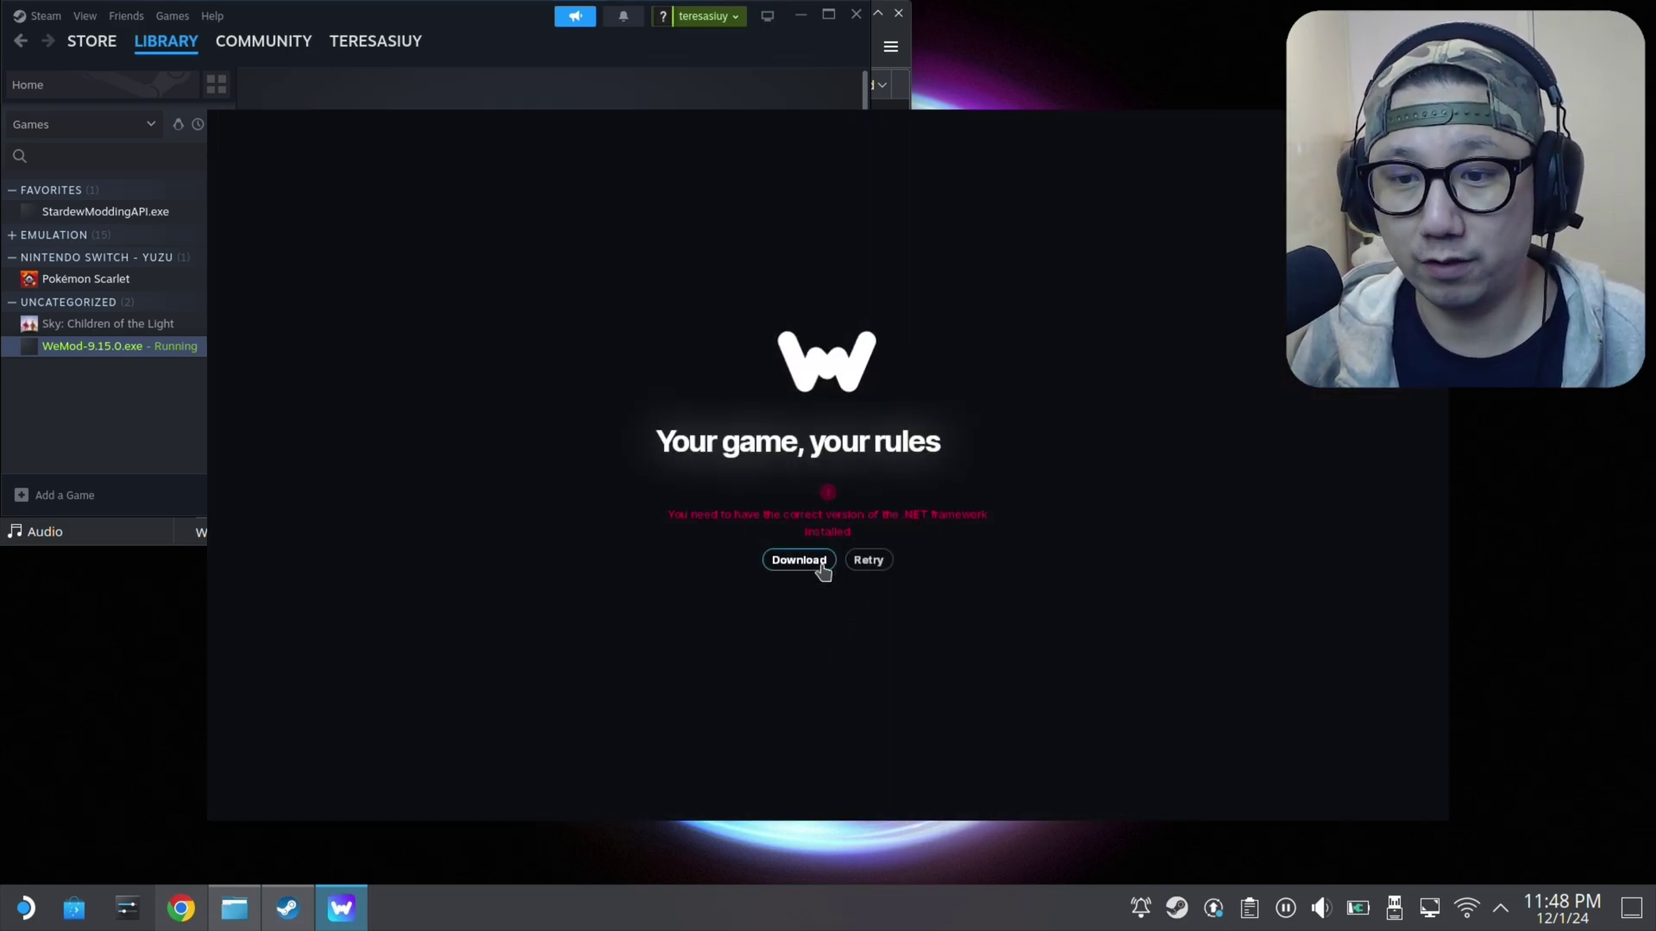
- Close WeMod, search Discover for protontricks to confirm it's installed, and open the launcher
{"action": "right_click", "coordinate": [342, 910]}
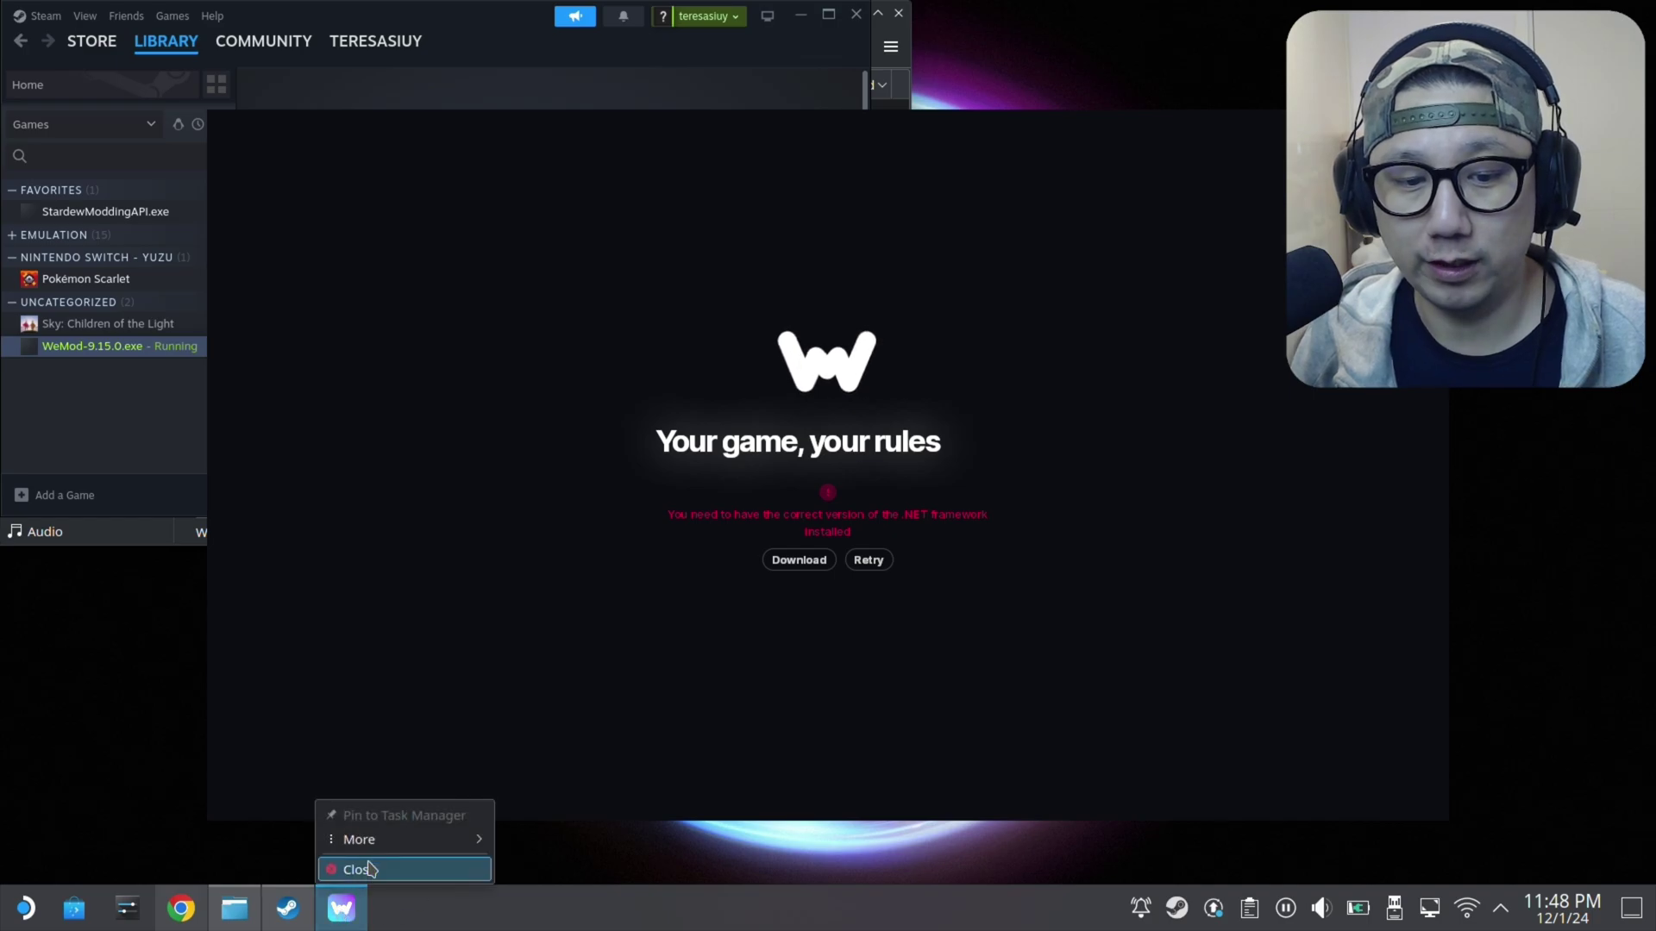
{"action": "left_click", "coordinate": [359, 867]}
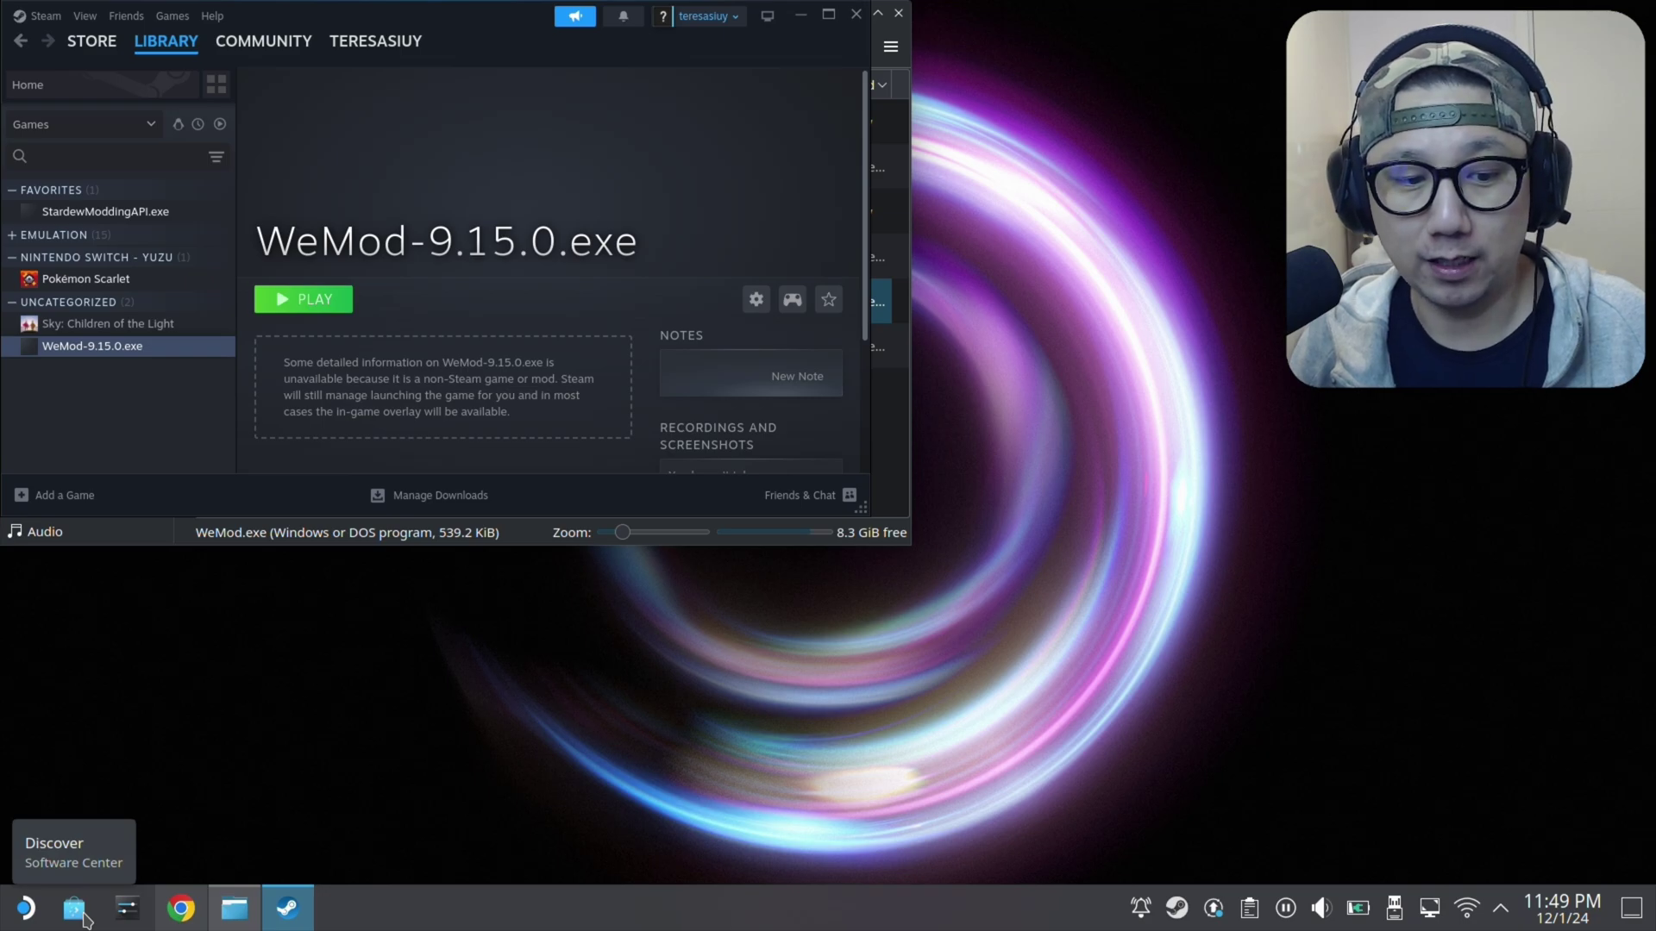
{"action": "left_click", "coordinate": [82, 915]}
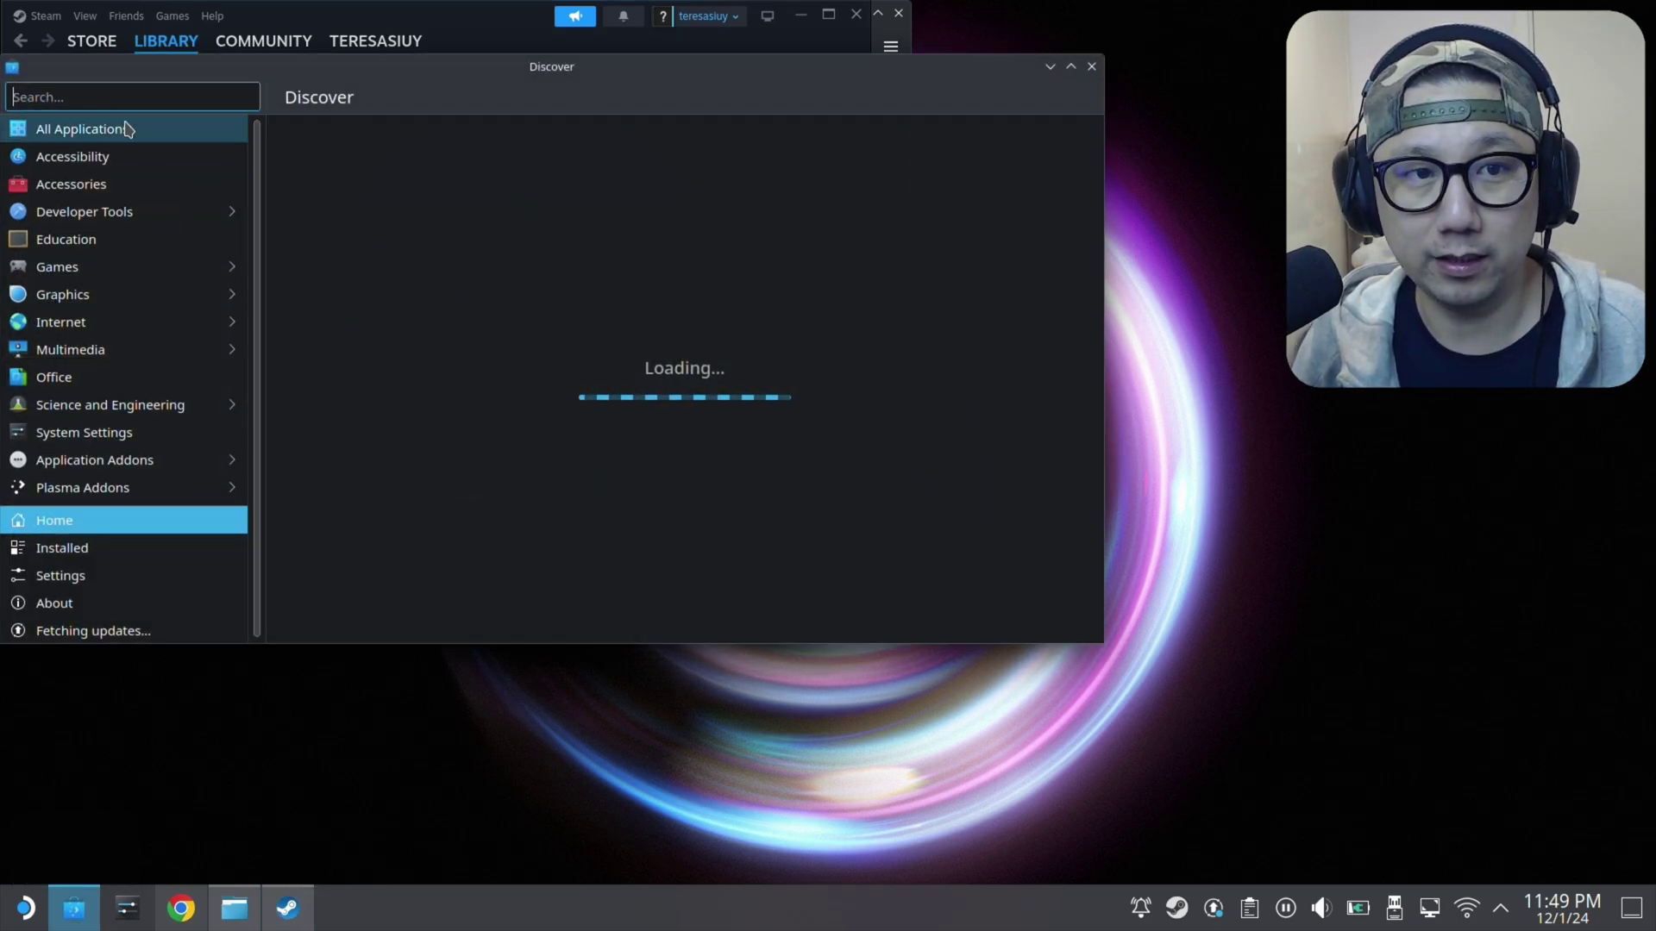
{"action": "type", "text": "pr"}
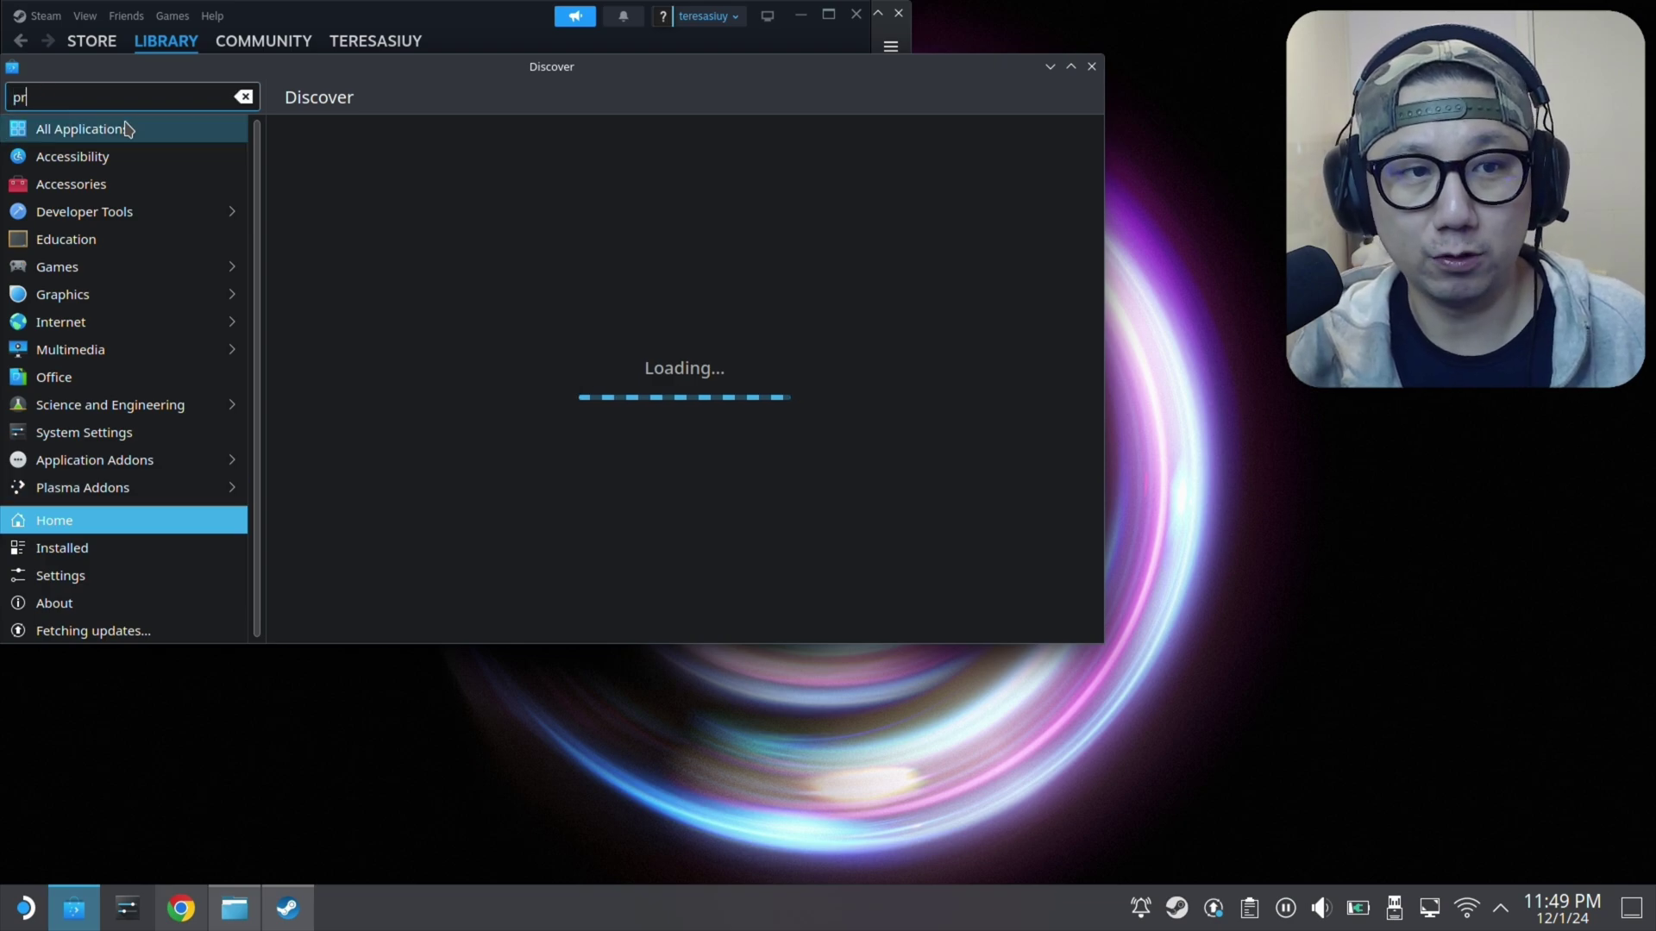
{"action": "type", "text": "o"}
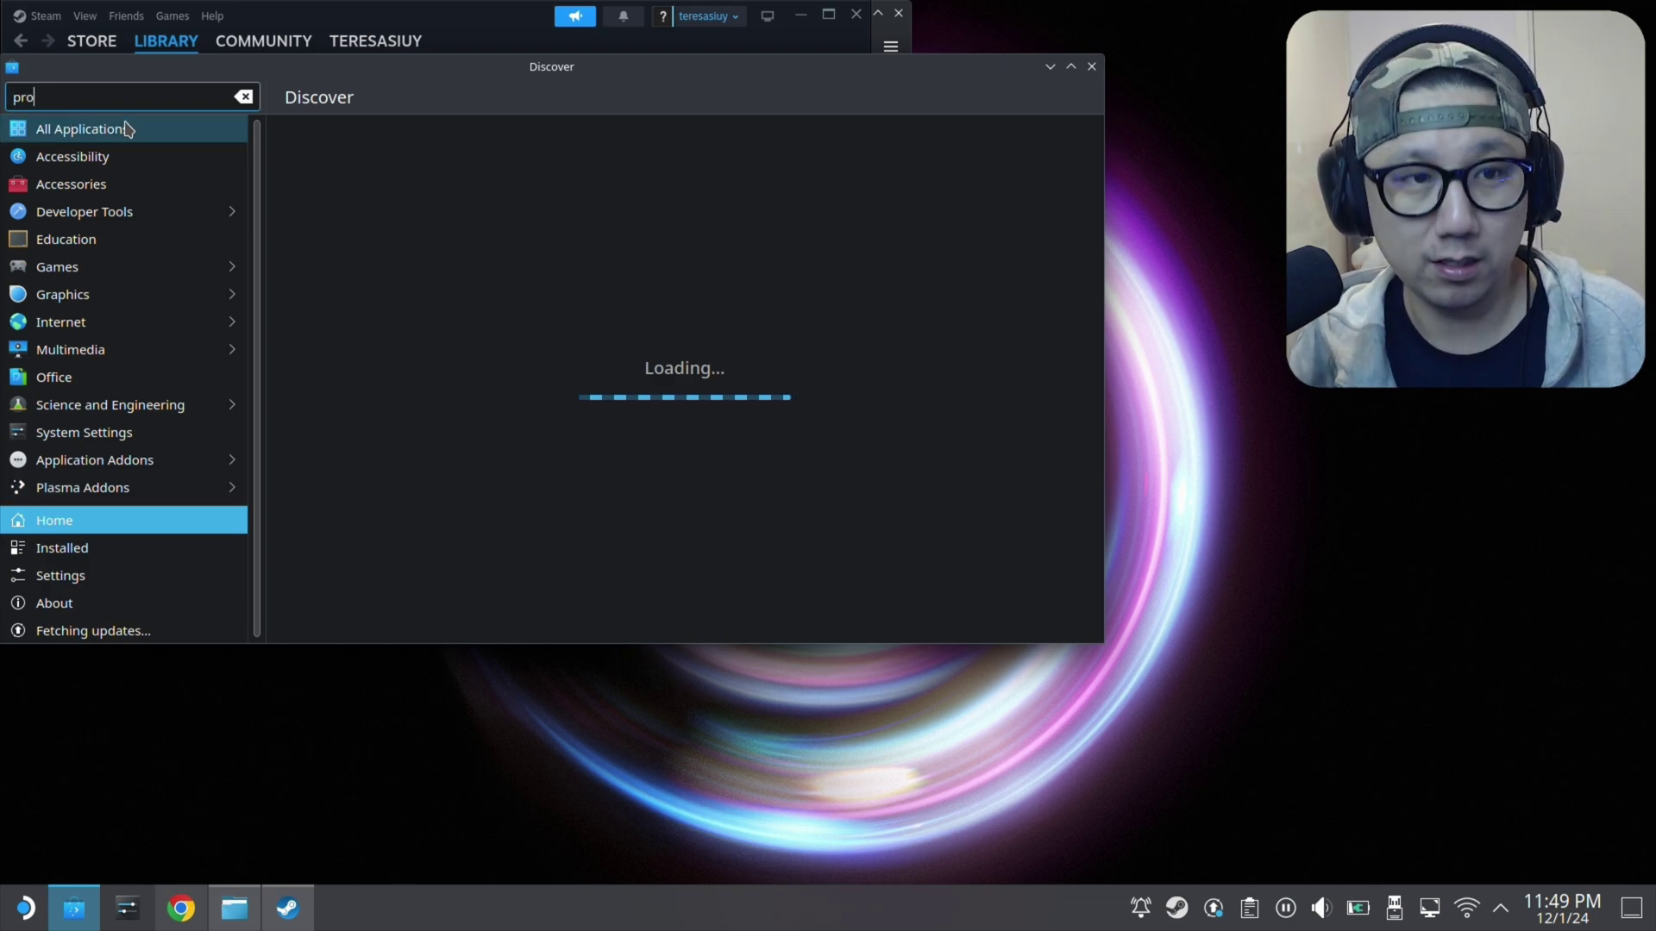
{"action": "type", "text": "tontricks"}
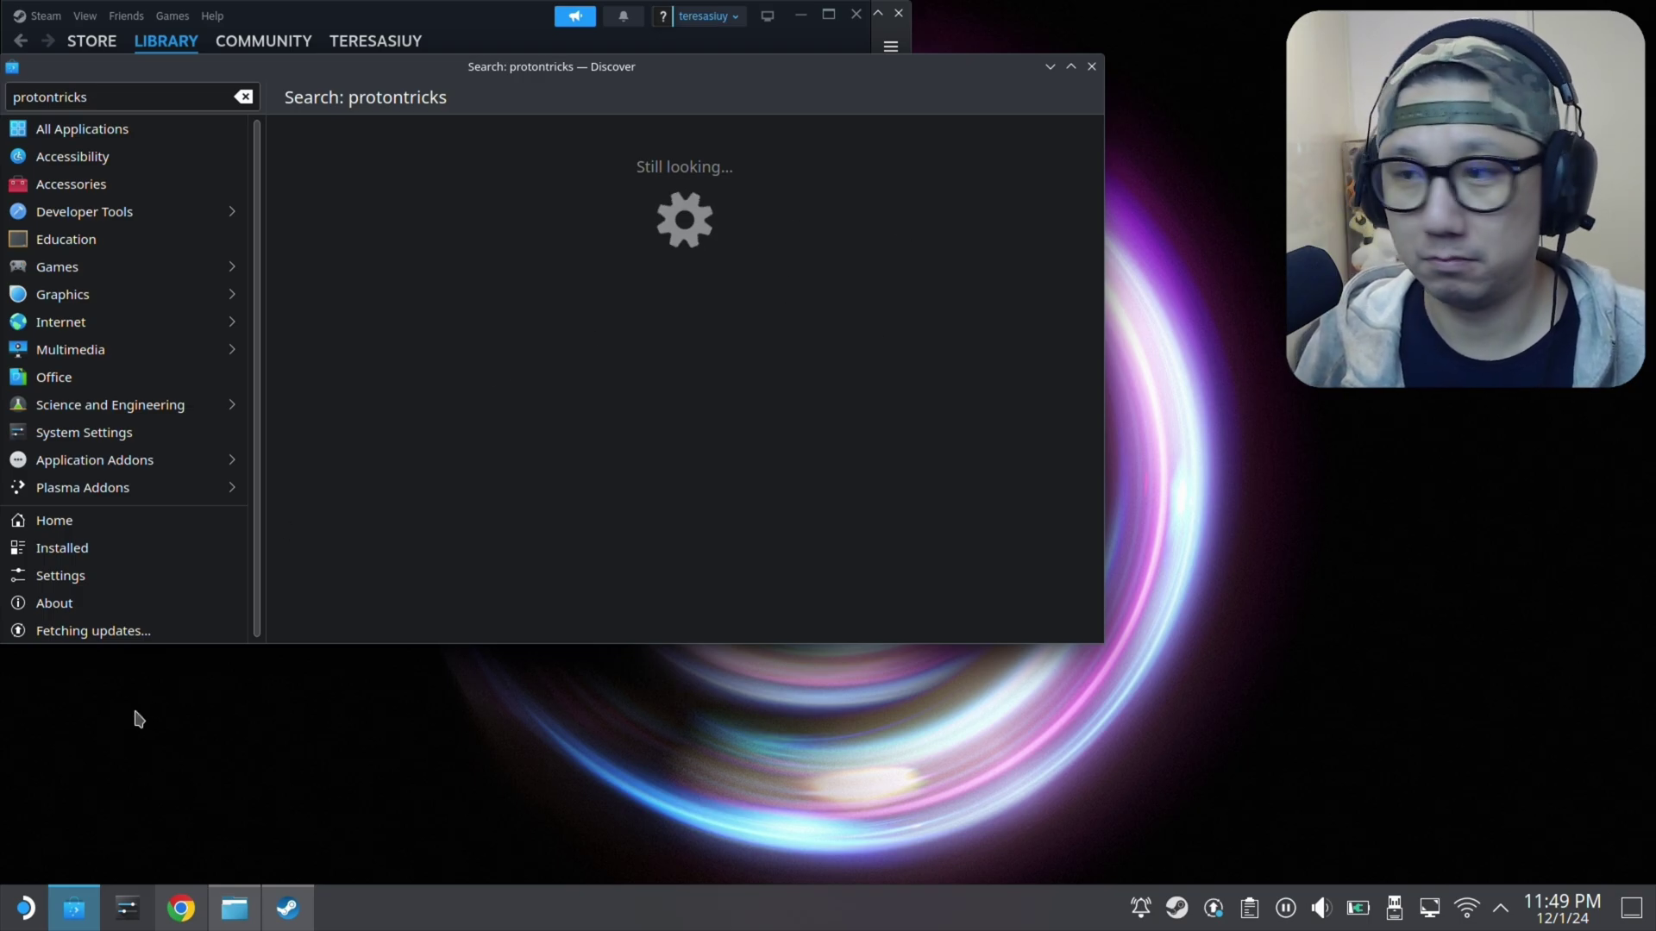
{"action": "left_click", "coordinate": [25, 907]}
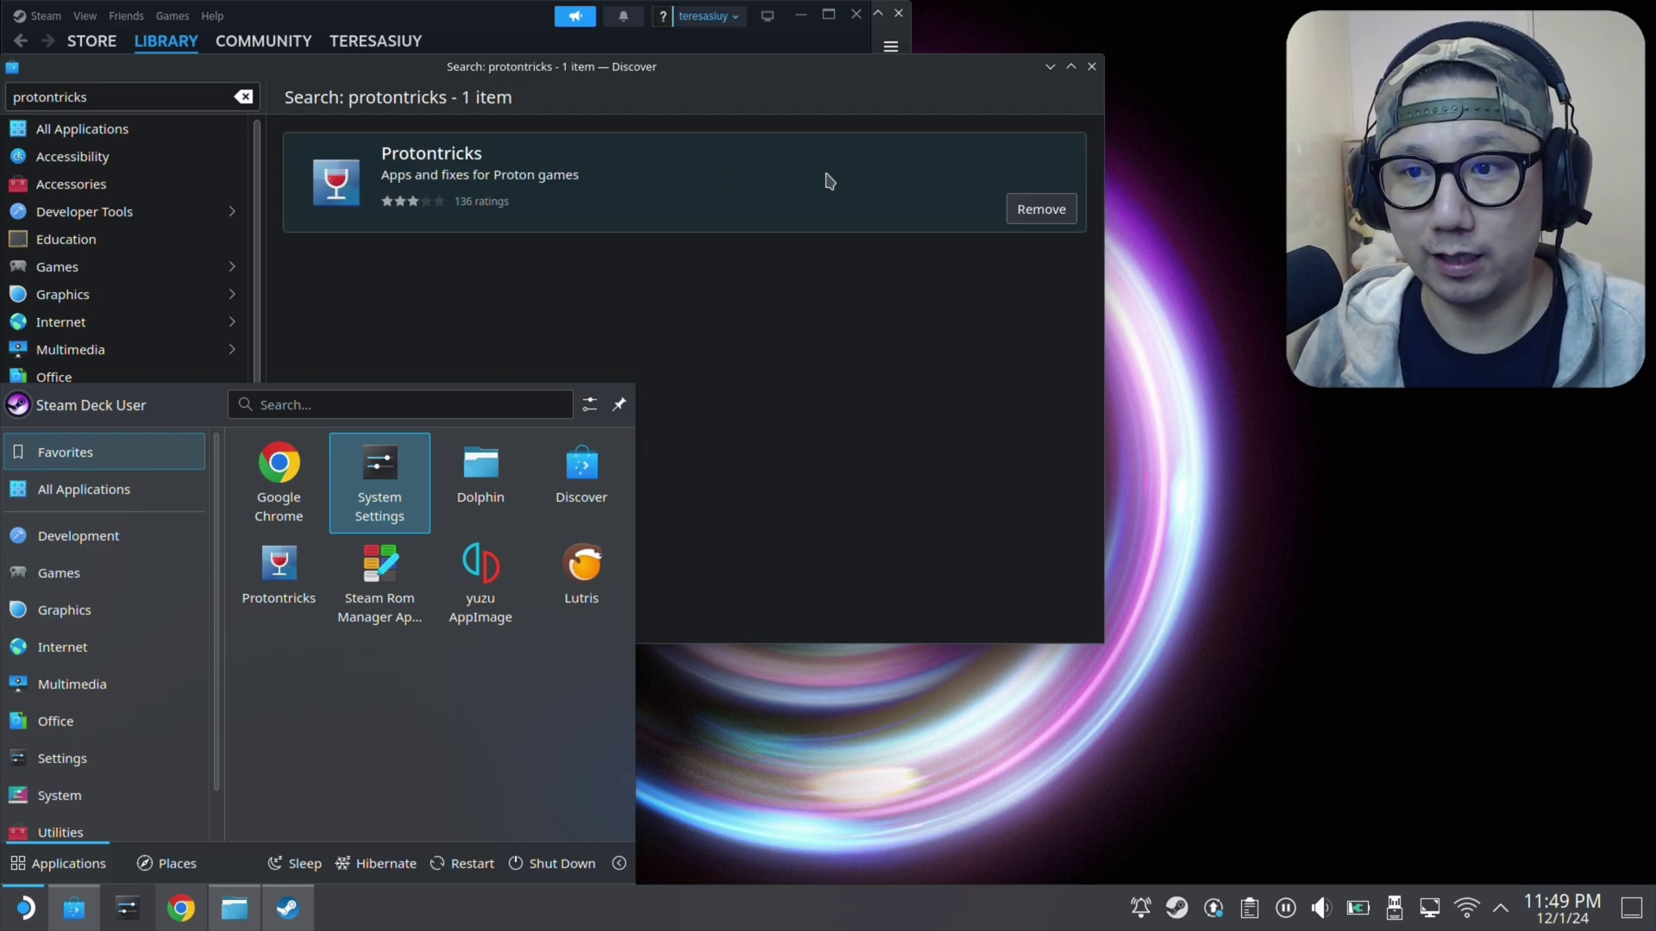
- Start Protontricks and choose the Non-Steam shortcut: WeMod-9.15.0.exe entry
{"action": "left_click", "coordinate": [296, 586]}
{"action": "left_click", "coordinate": [1049, 68]}
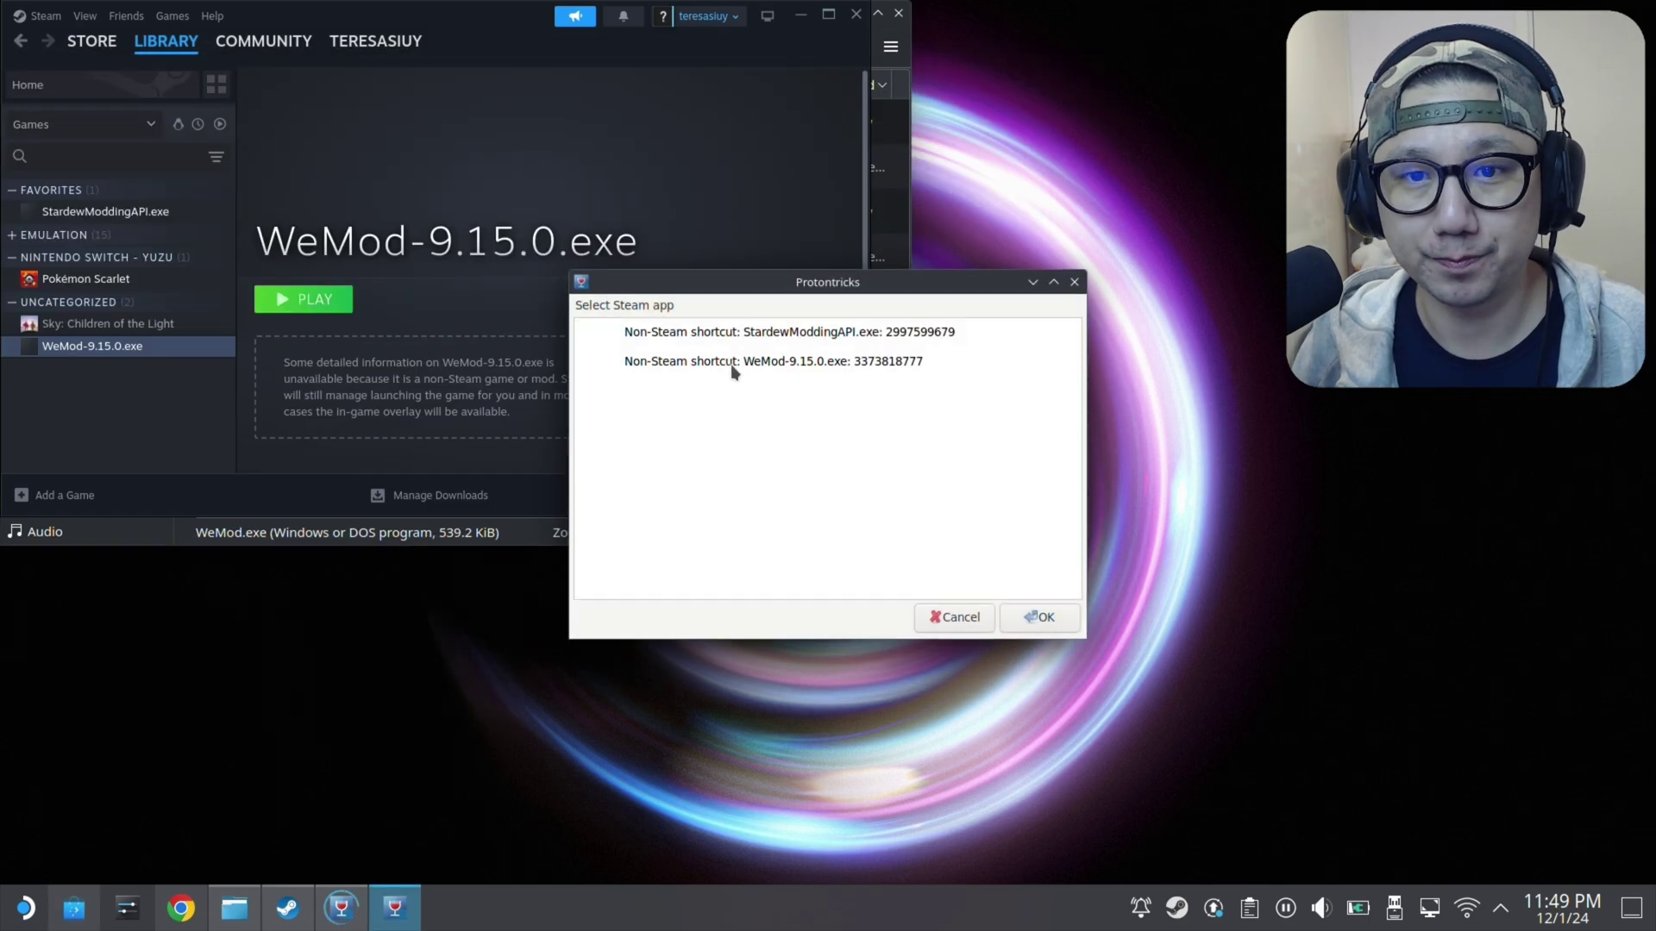
{"action": "left_click", "coordinate": [841, 363]}
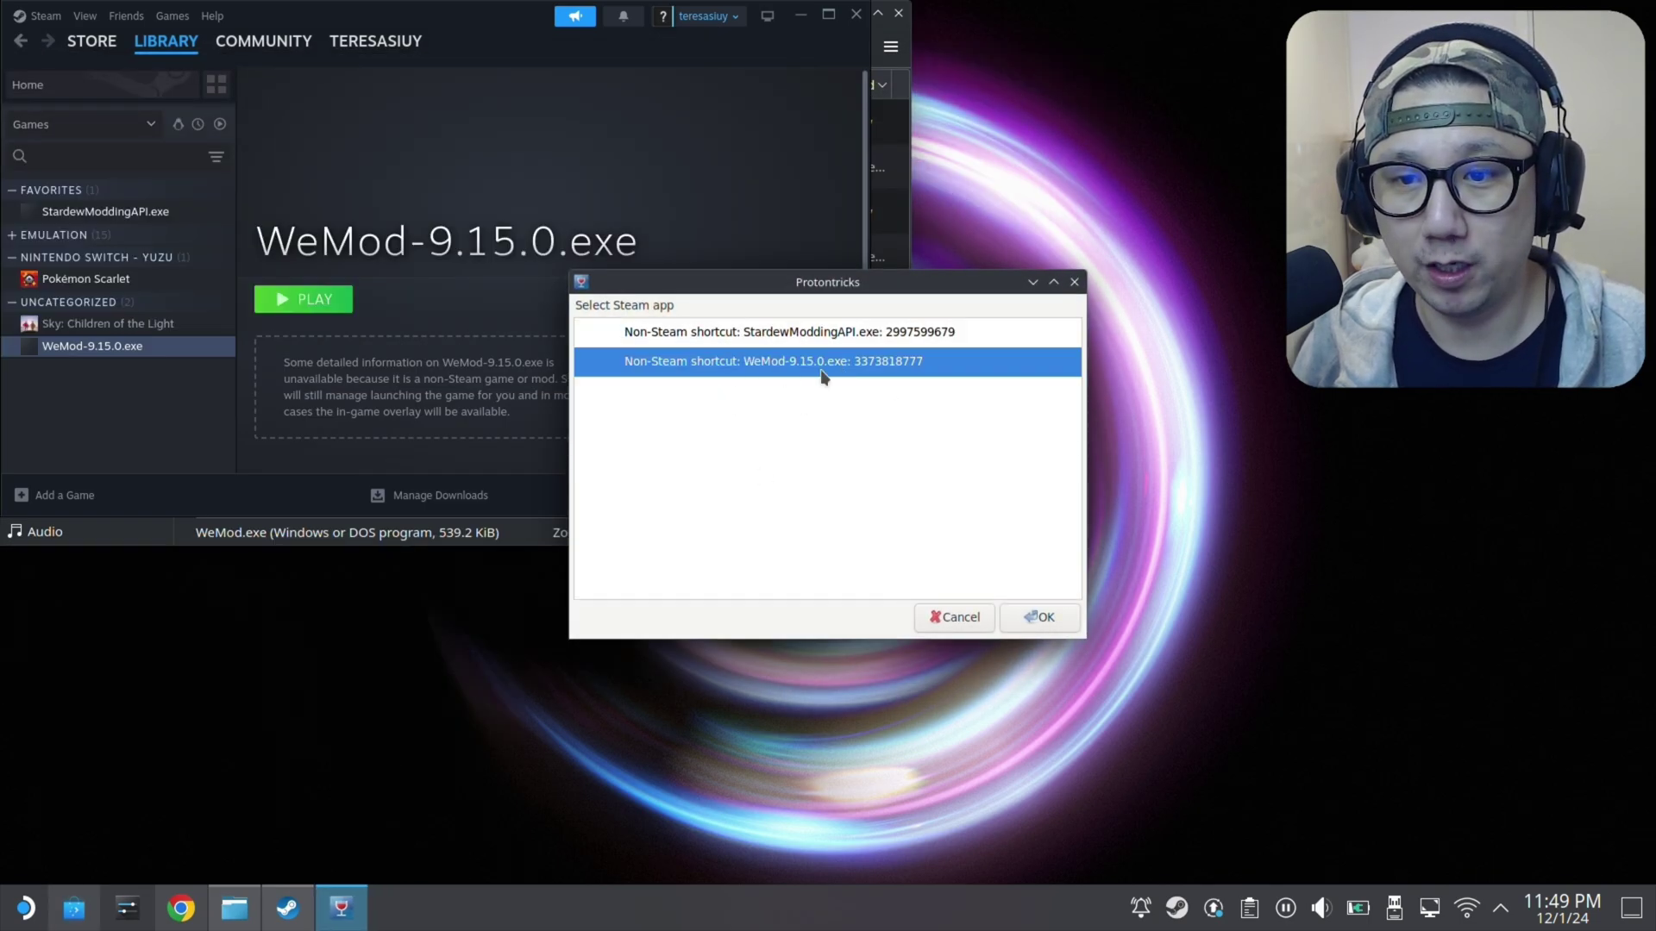
{"action": "double_click", "coordinate": [821, 367]}
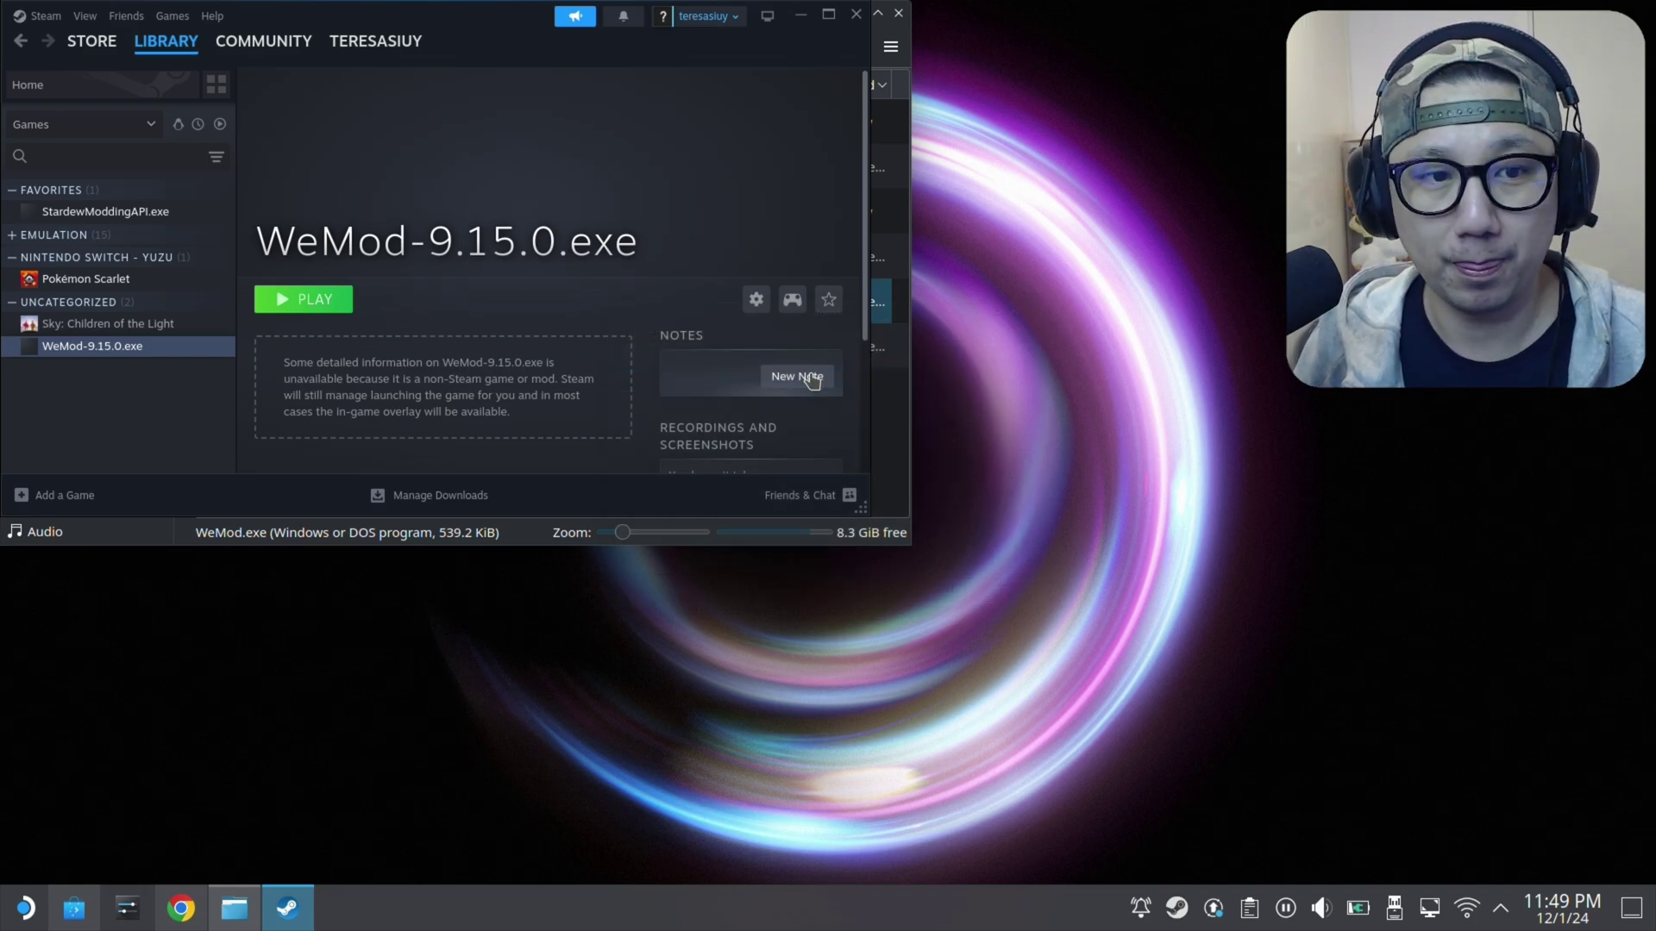
- Switch the WeMod-9.15.0.exe shortcut to Proton-6.21-GE-2, then reopen its Properties
{"action": "left_click", "coordinate": [757, 300]}
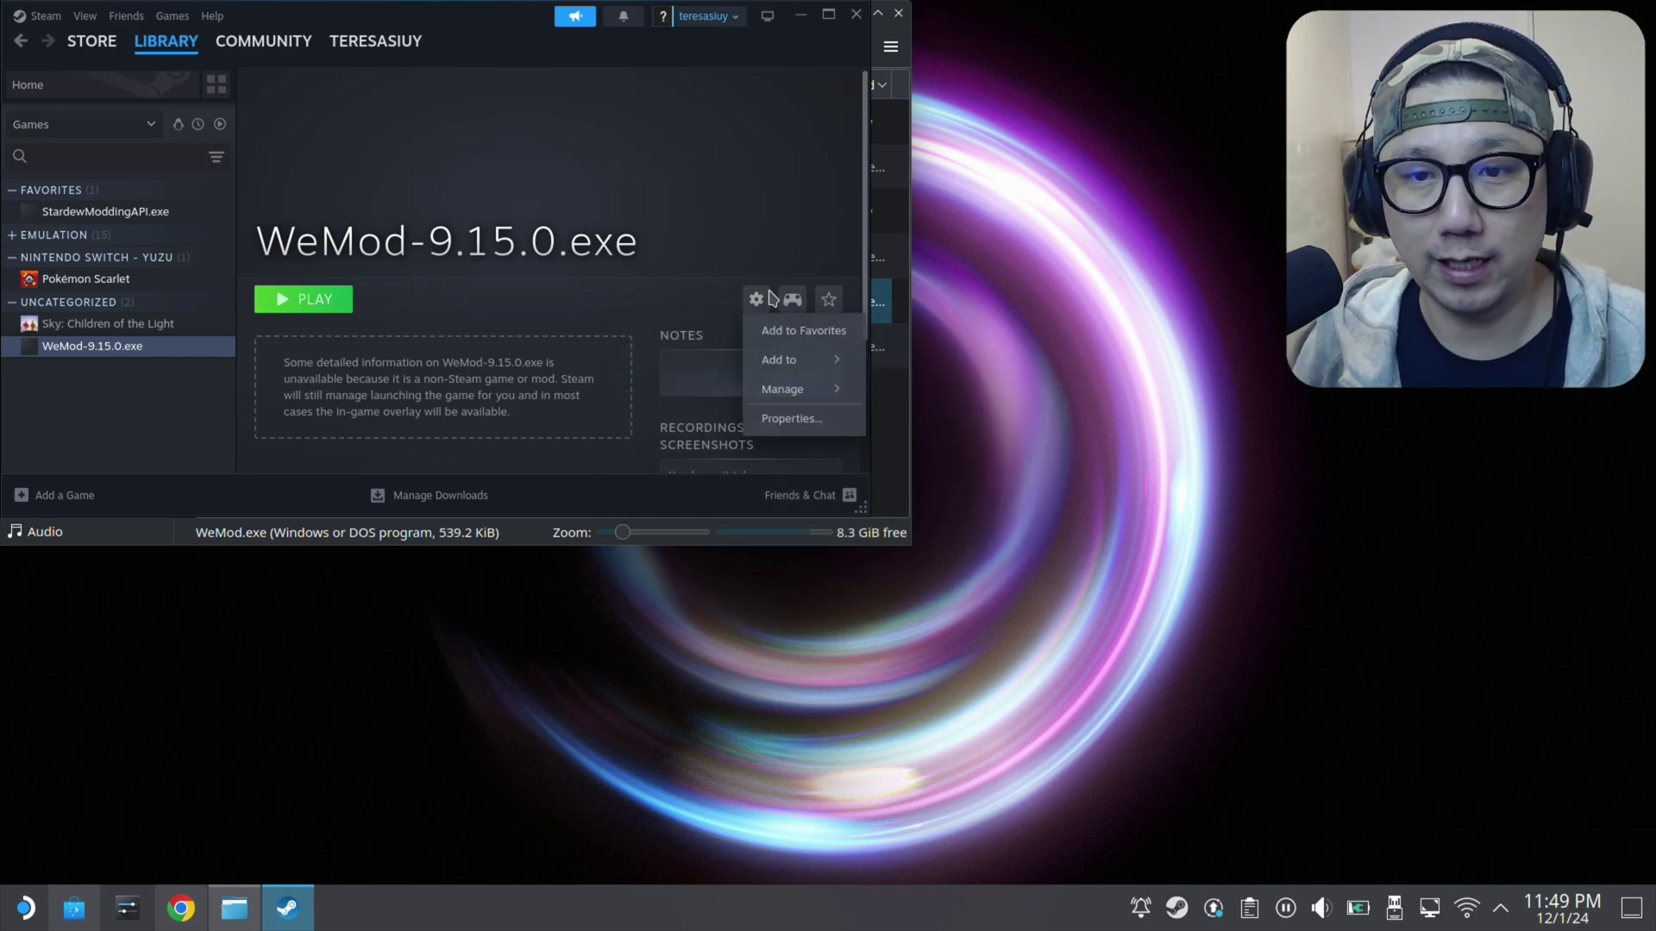
{"action": "left_click", "coordinate": [782, 419]}
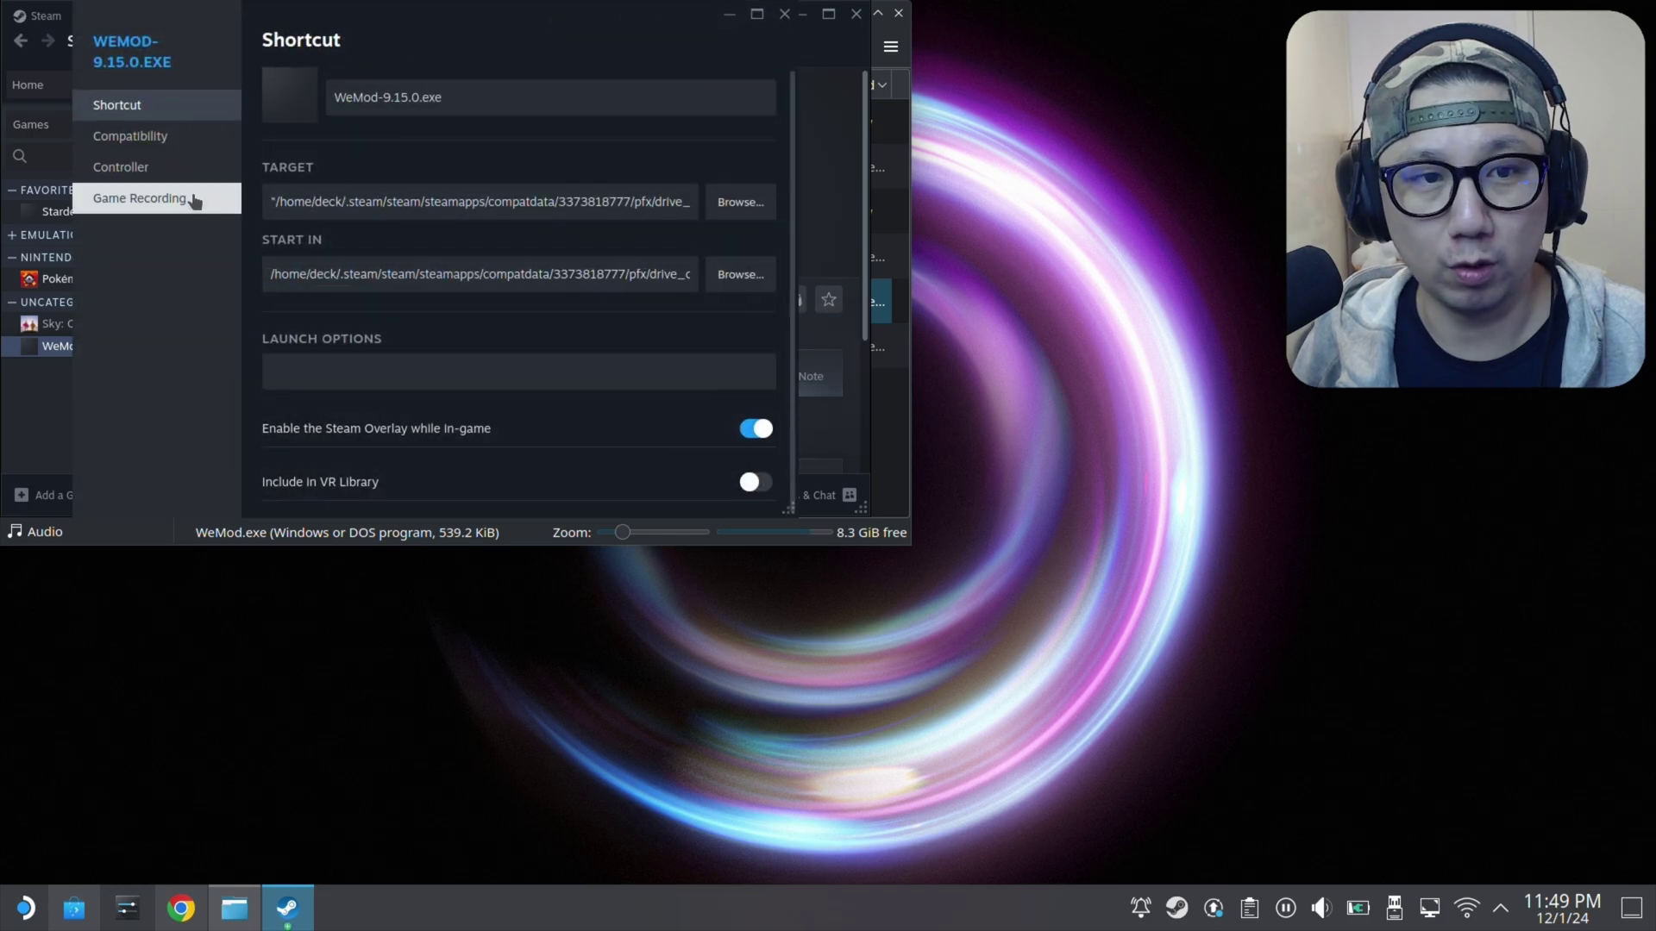
{"action": "left_click", "coordinate": [178, 149]}
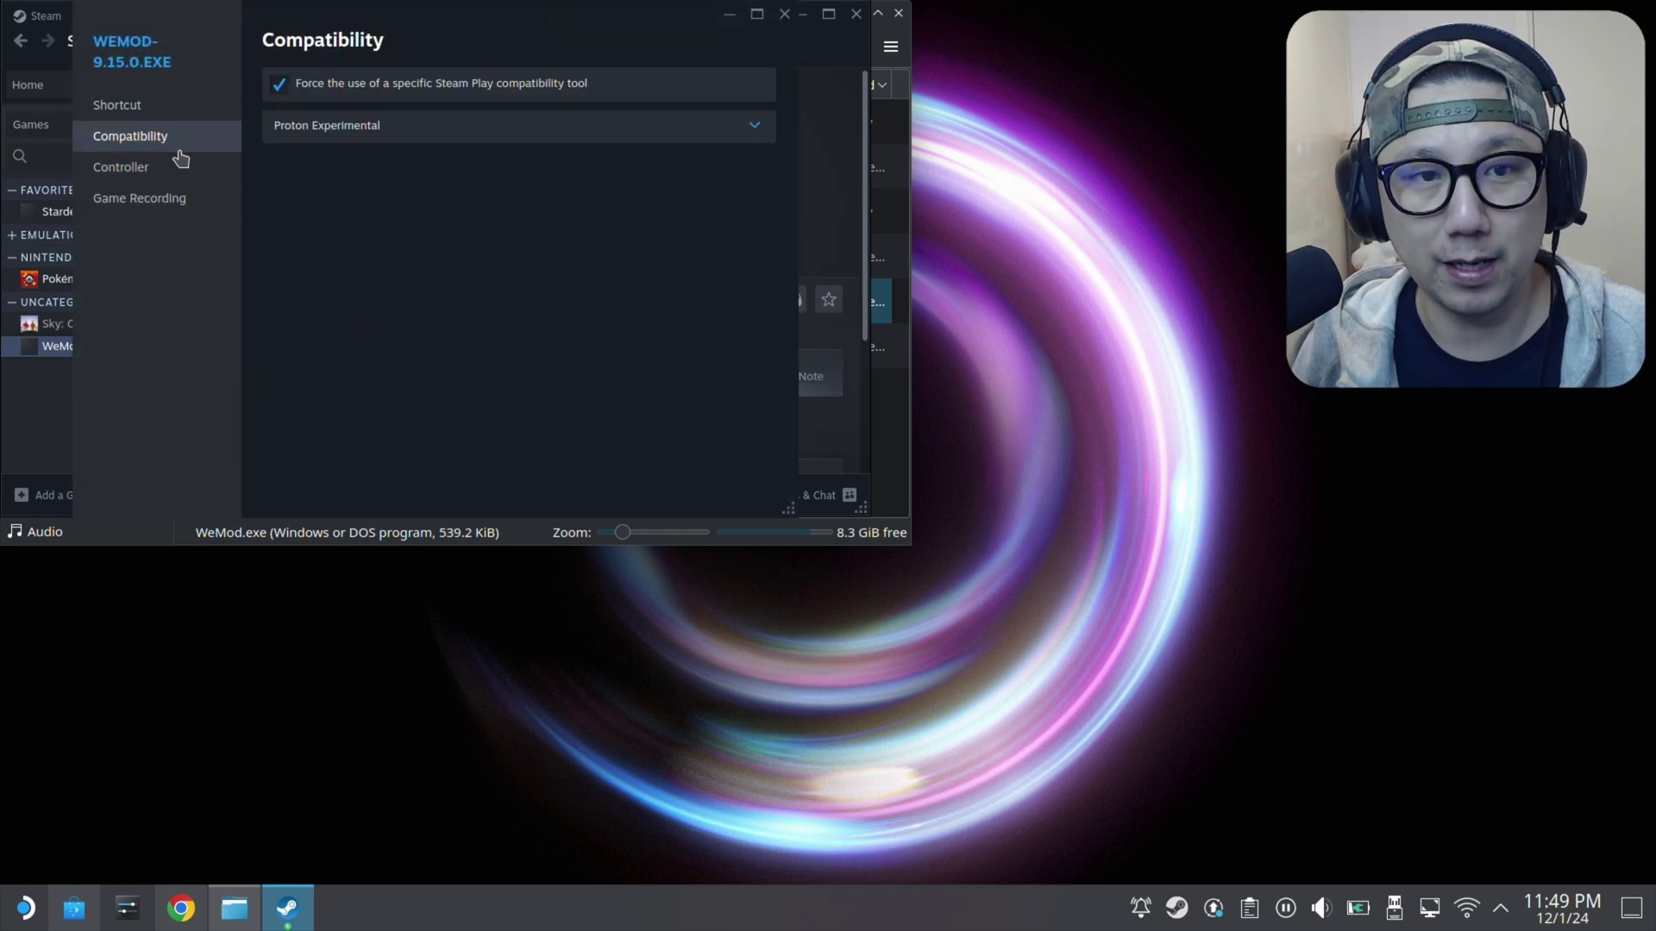
{"action": "left_click", "coordinate": [326, 125]}
{"action": "left_click", "coordinate": [422, 236]}
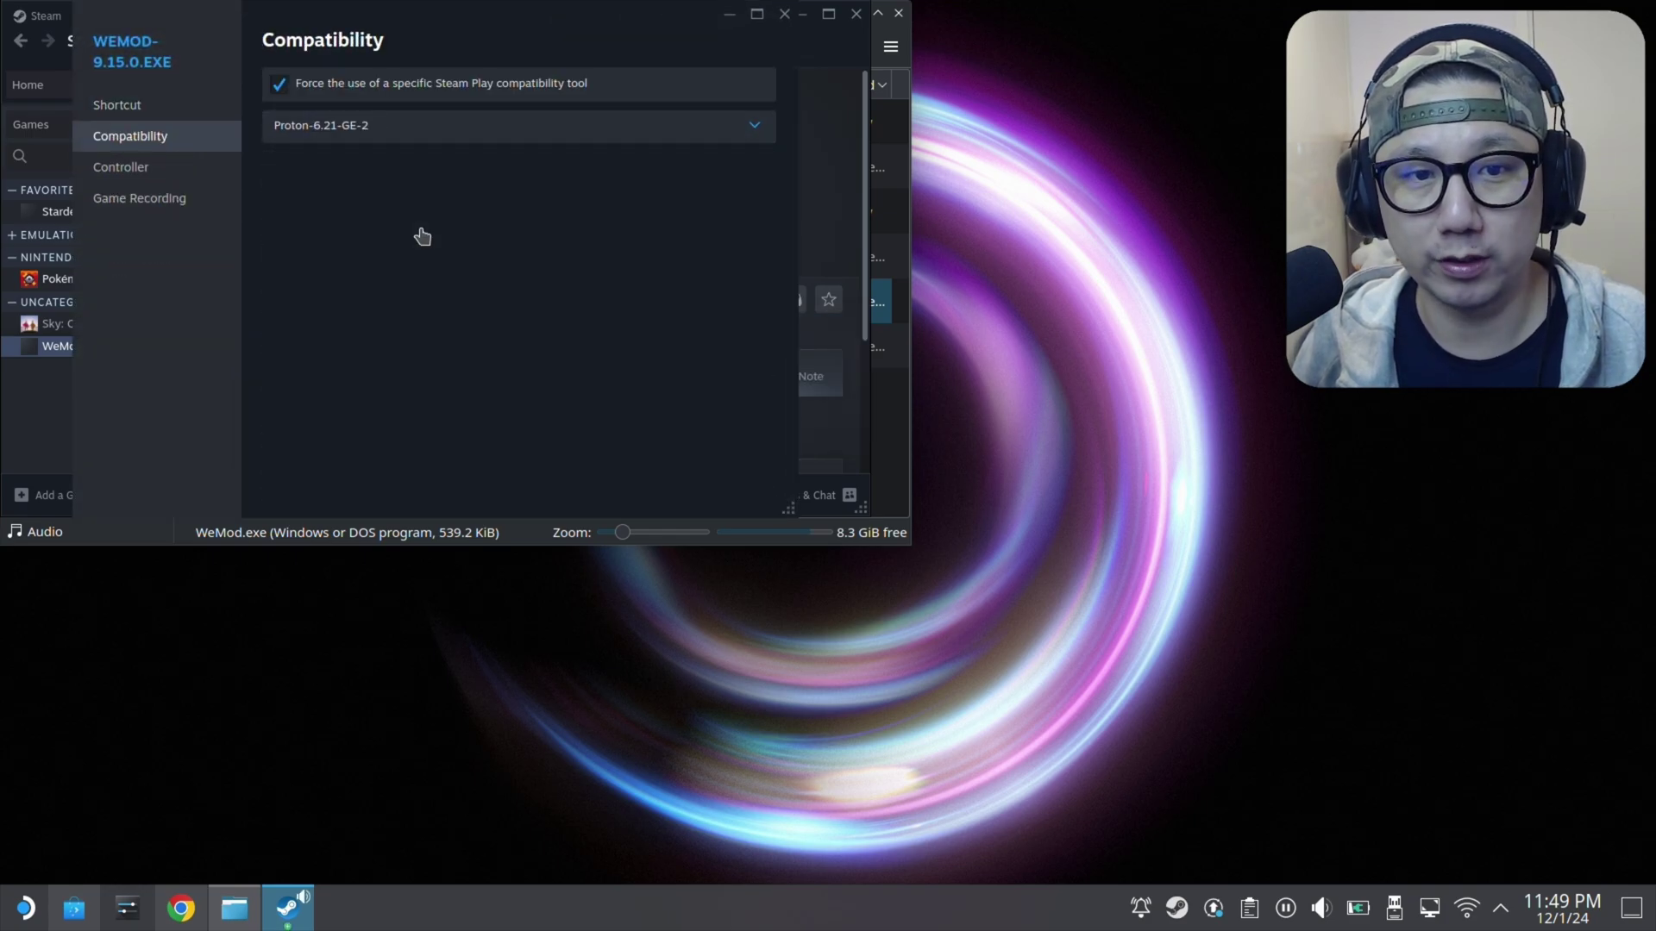
{"action": "left_click", "coordinate": [783, 14]}
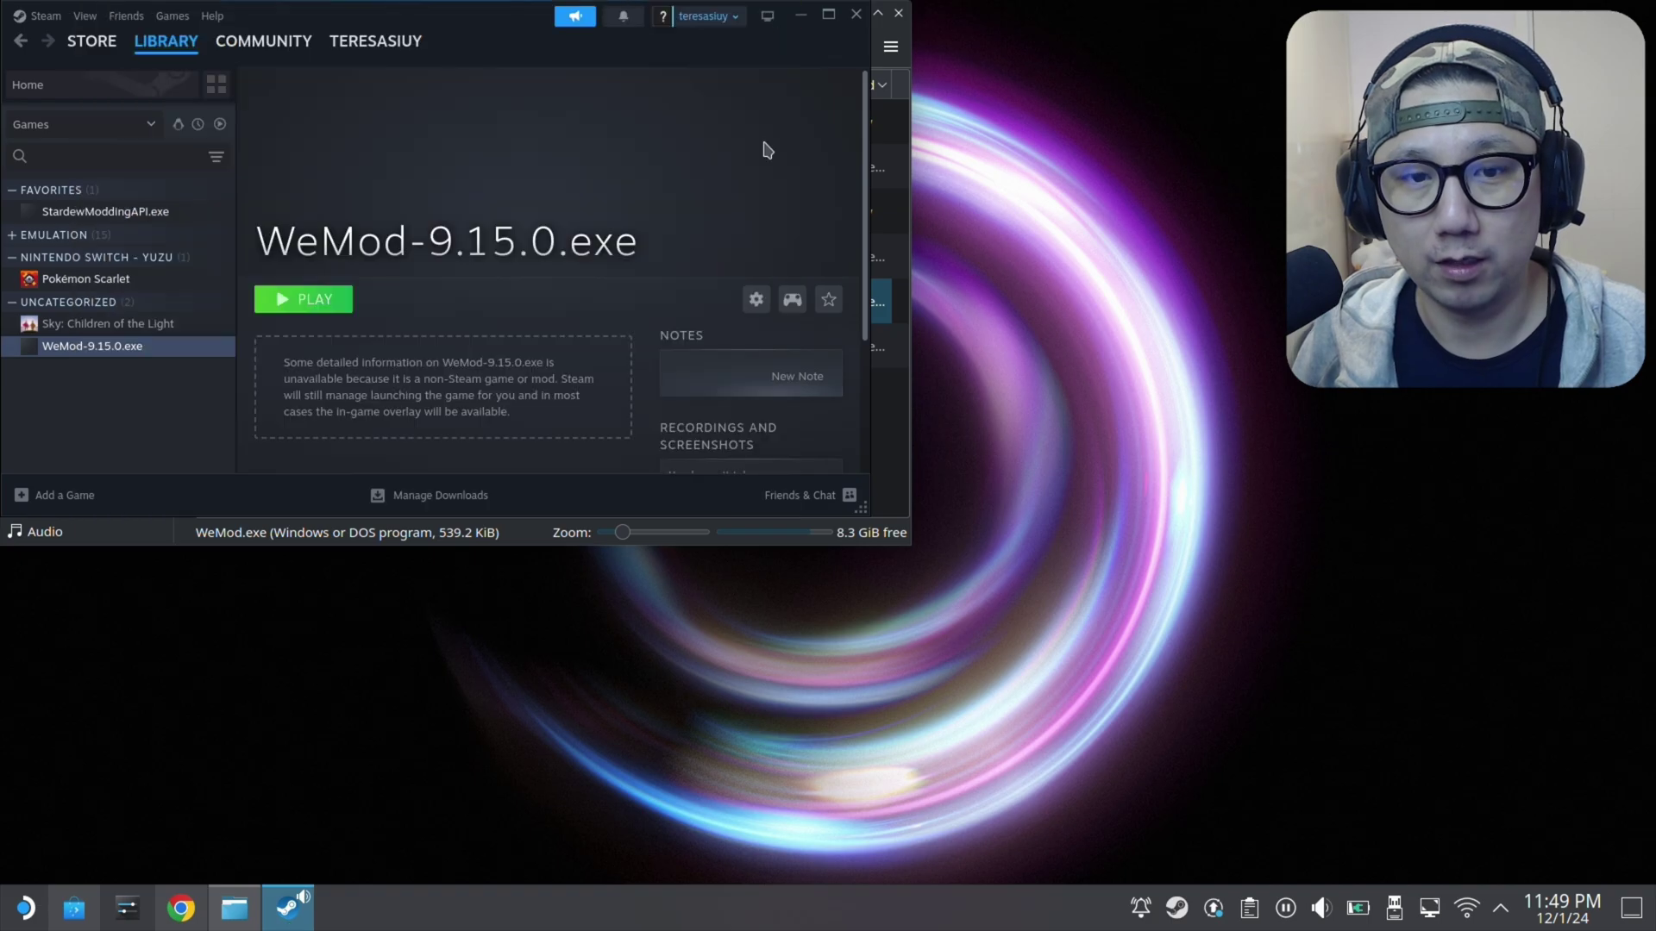
{"action": "left_click", "coordinate": [755, 300]}
{"action": "left_click", "coordinate": [789, 416]}
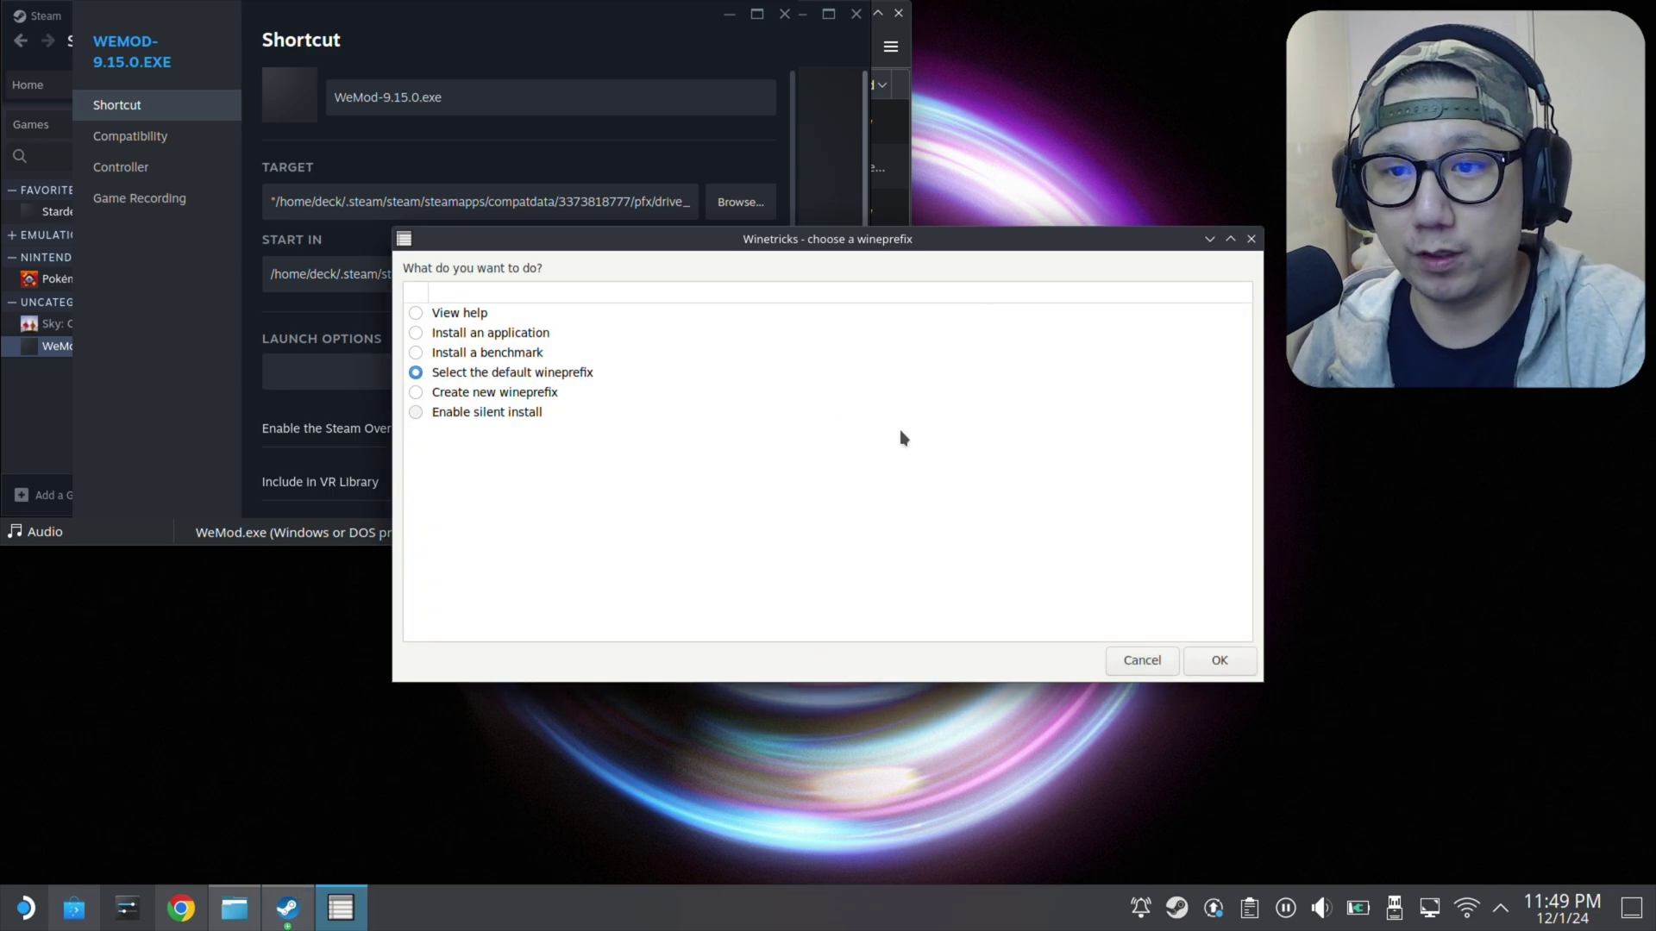
- Cancel the Winetricks prefix chooser, show Compatibility, and relaunch Protontricks from the launcher
{"action": "left_click", "coordinate": [1132, 661]}
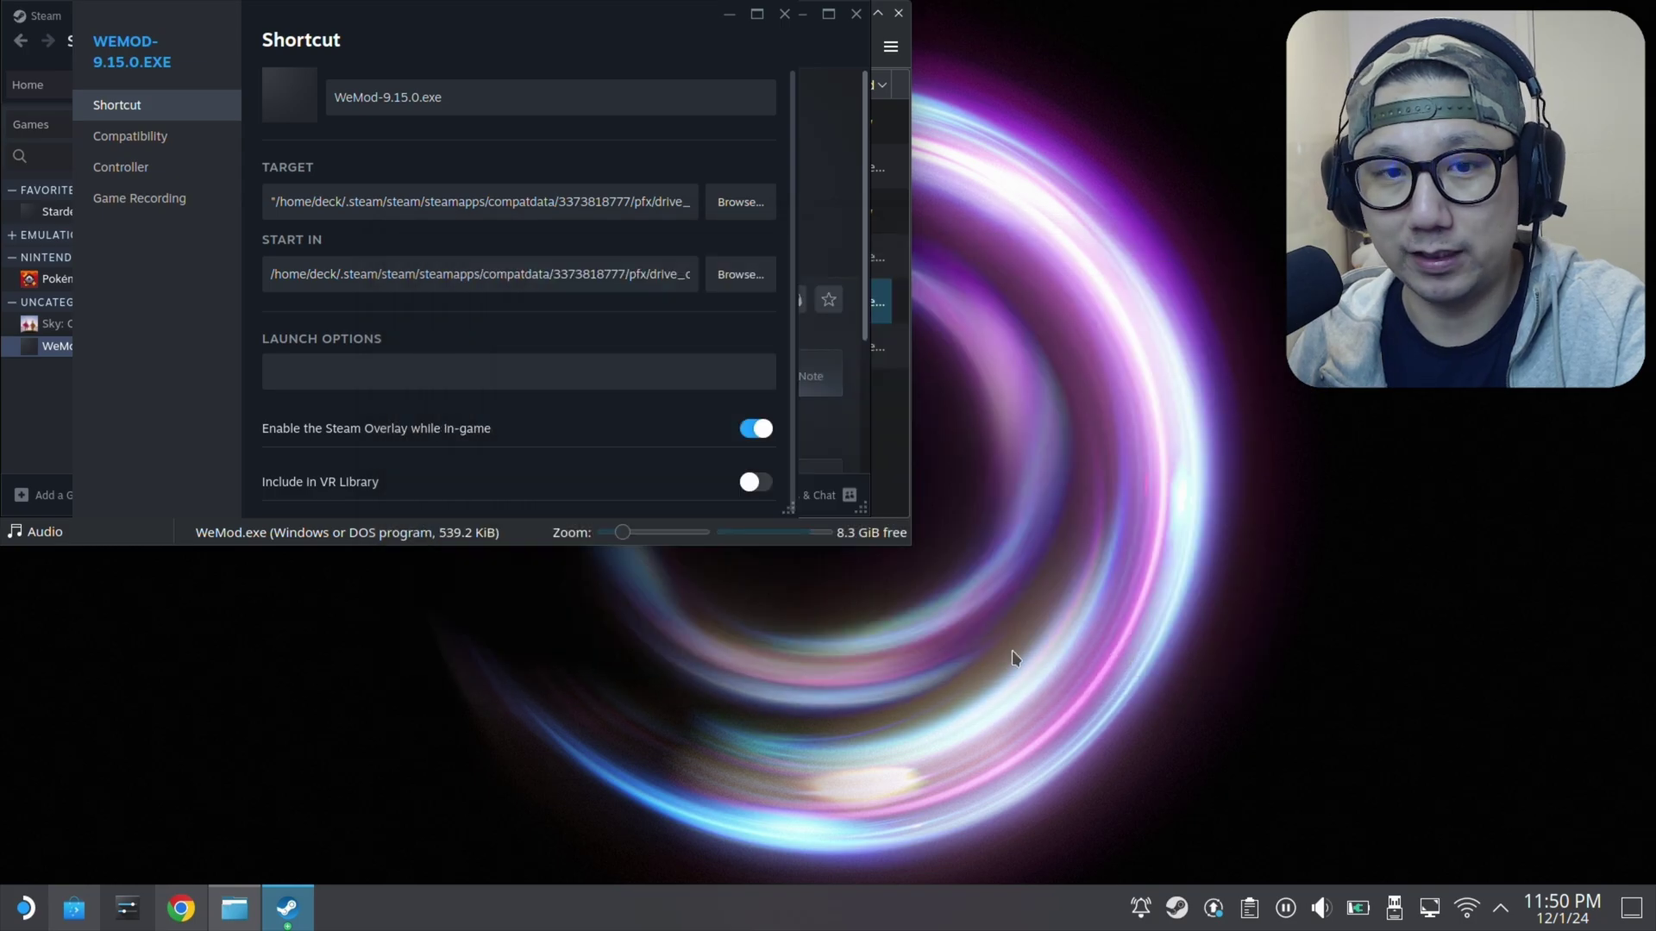
{"action": "left_click", "coordinate": [173, 137]}
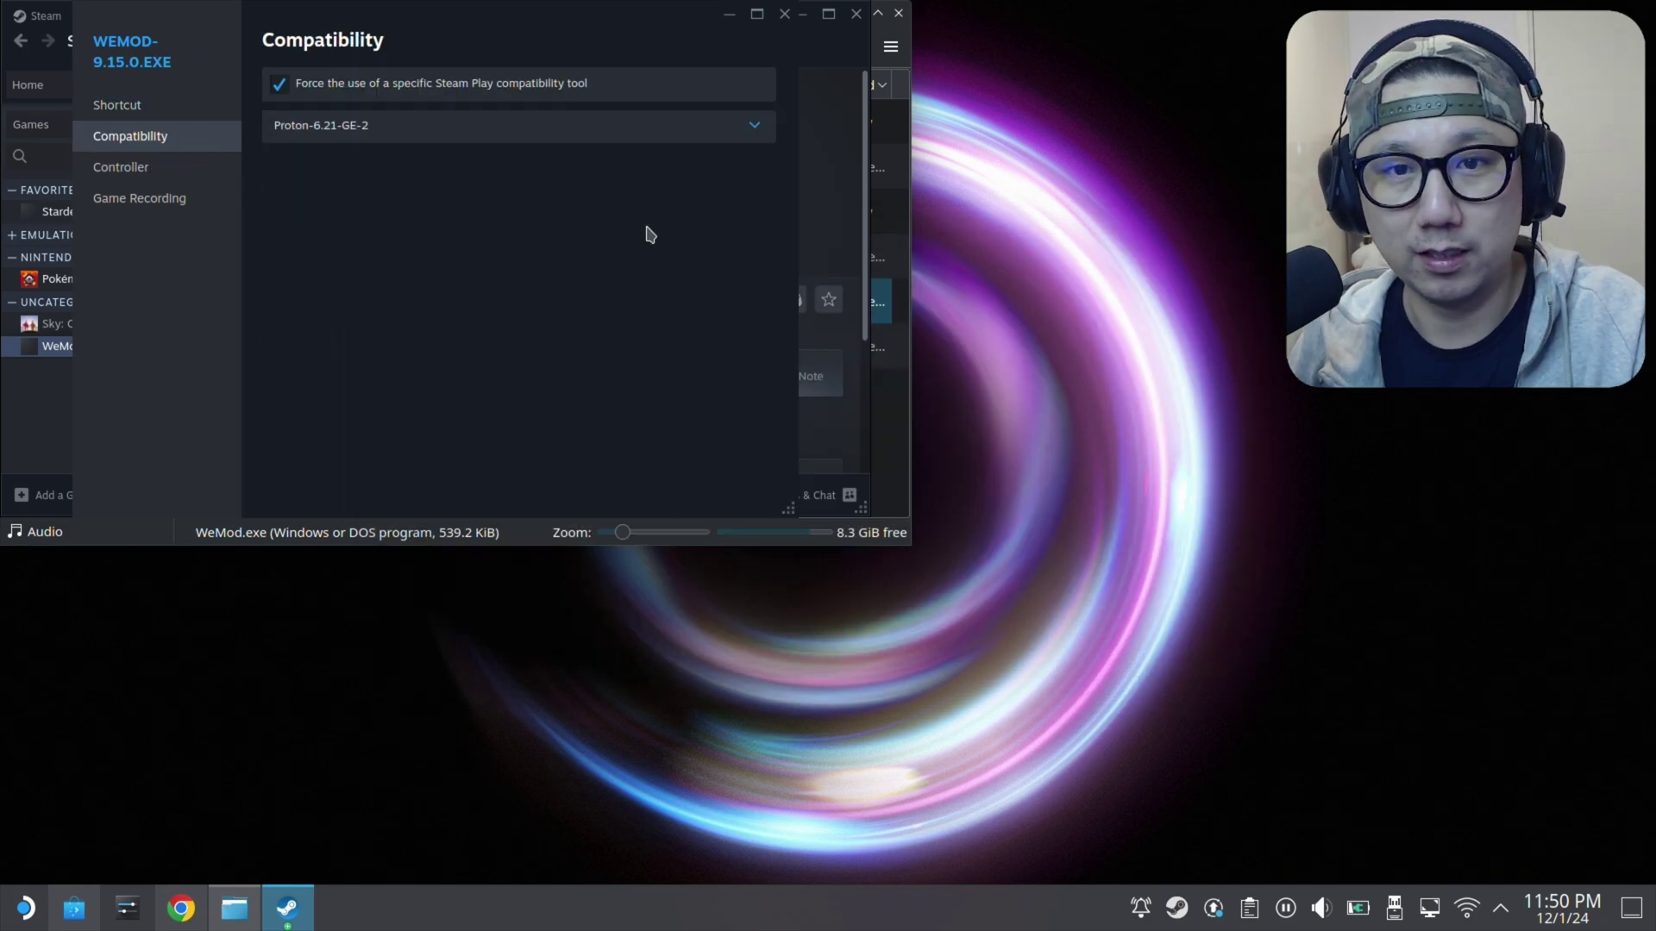
{"action": "left_click", "coordinate": [26, 909]}
{"action": "left_click", "coordinate": [279, 626]}
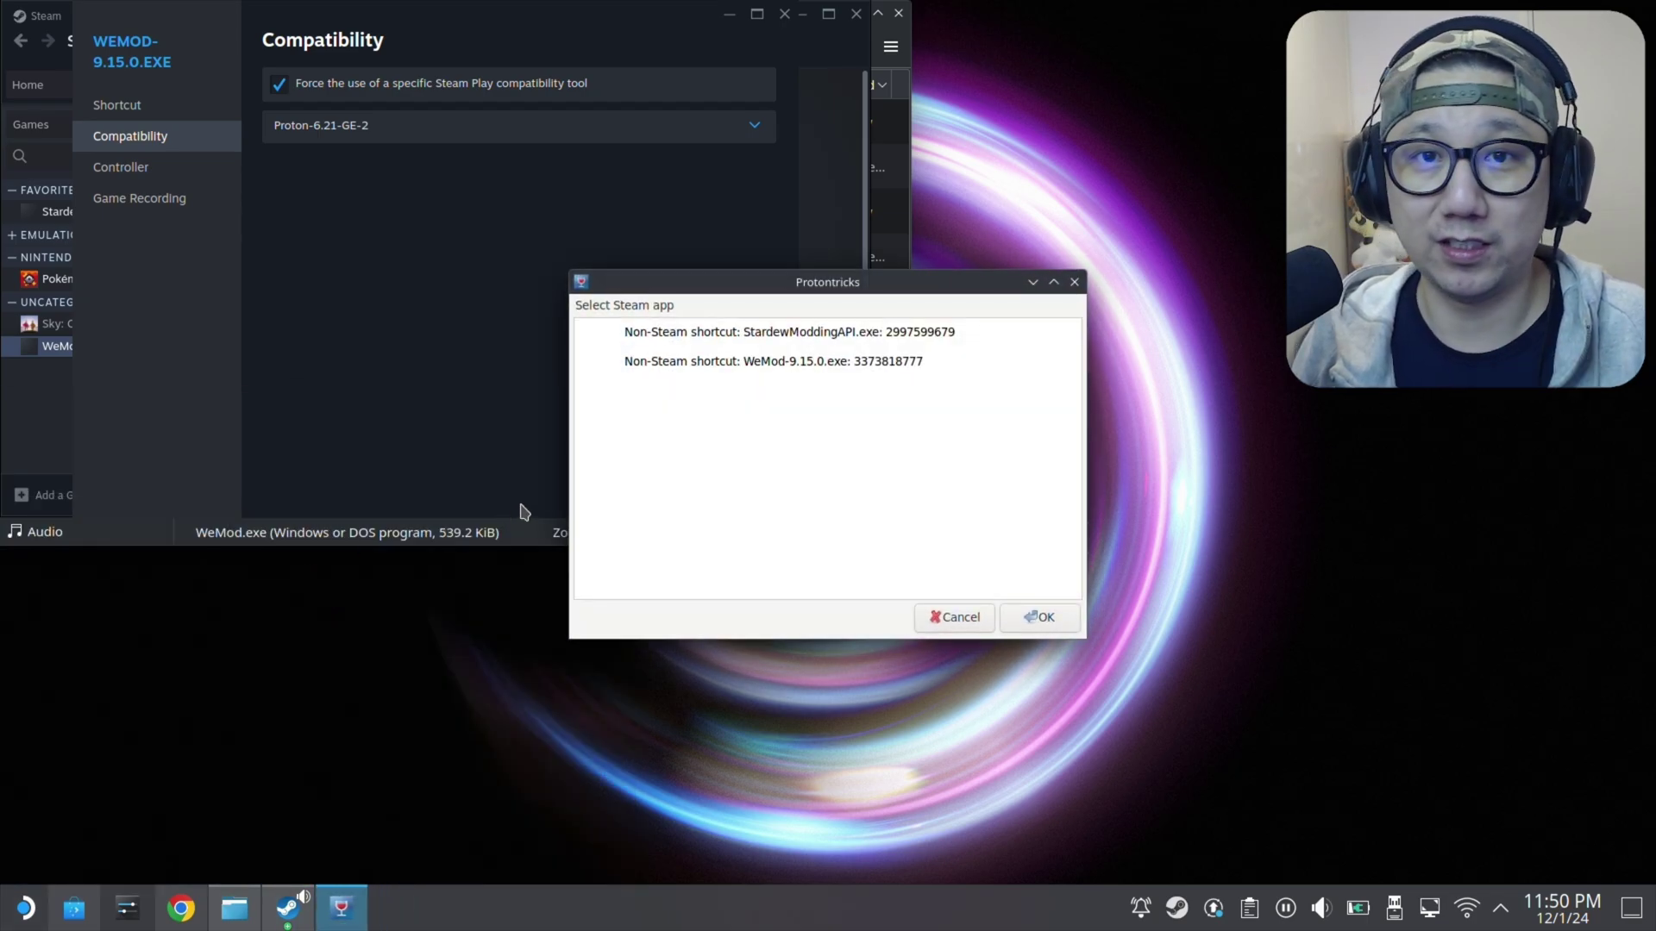
- Choose the WeMod-9.15.0.exe shortcut in Protontricks and dismiss the Wine 6.21 warning
{"action": "left_click", "coordinate": [755, 364]}
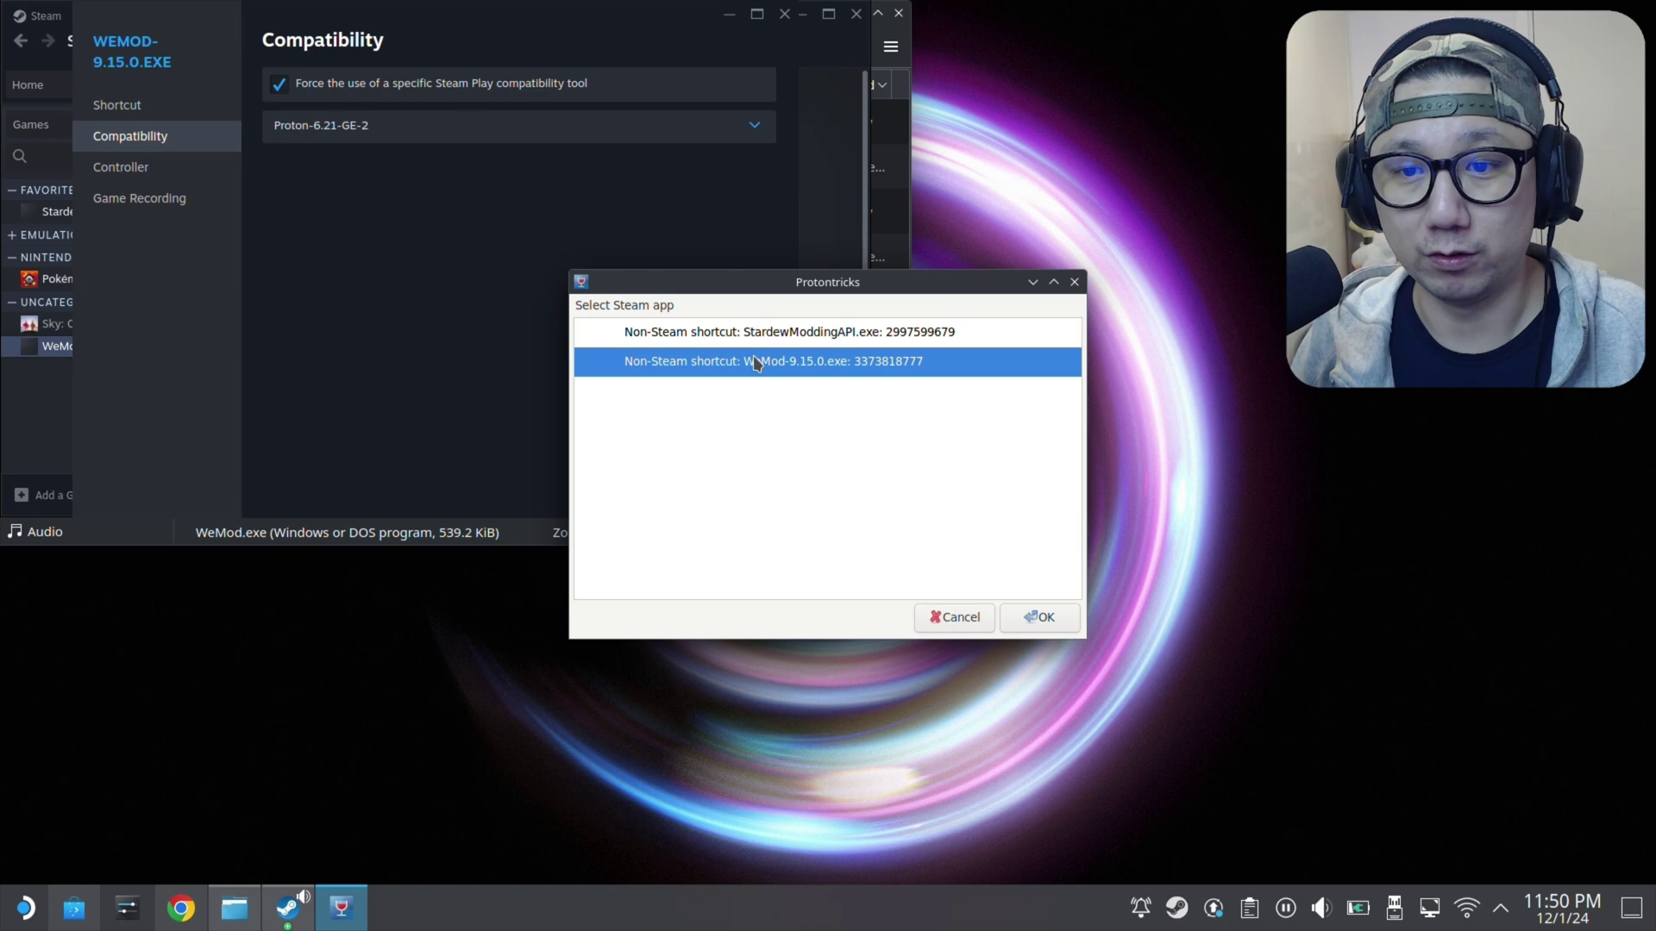
{"action": "left_click", "coordinate": [1013, 616]}
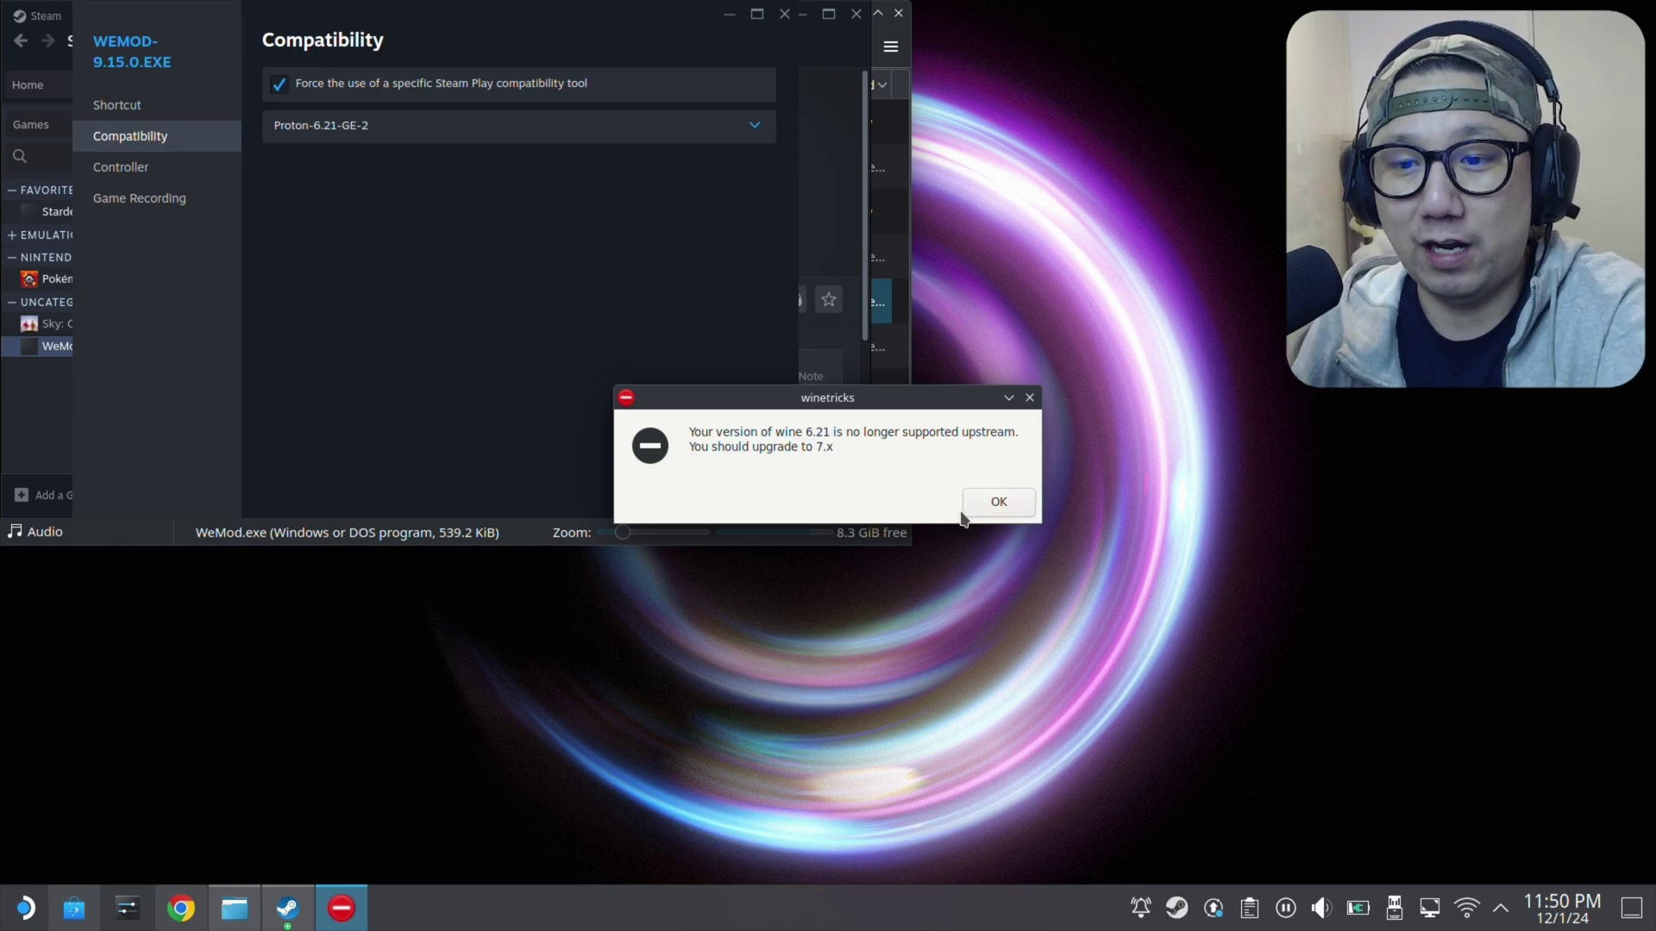
{"action": "left_click", "coordinate": [1017, 507]}
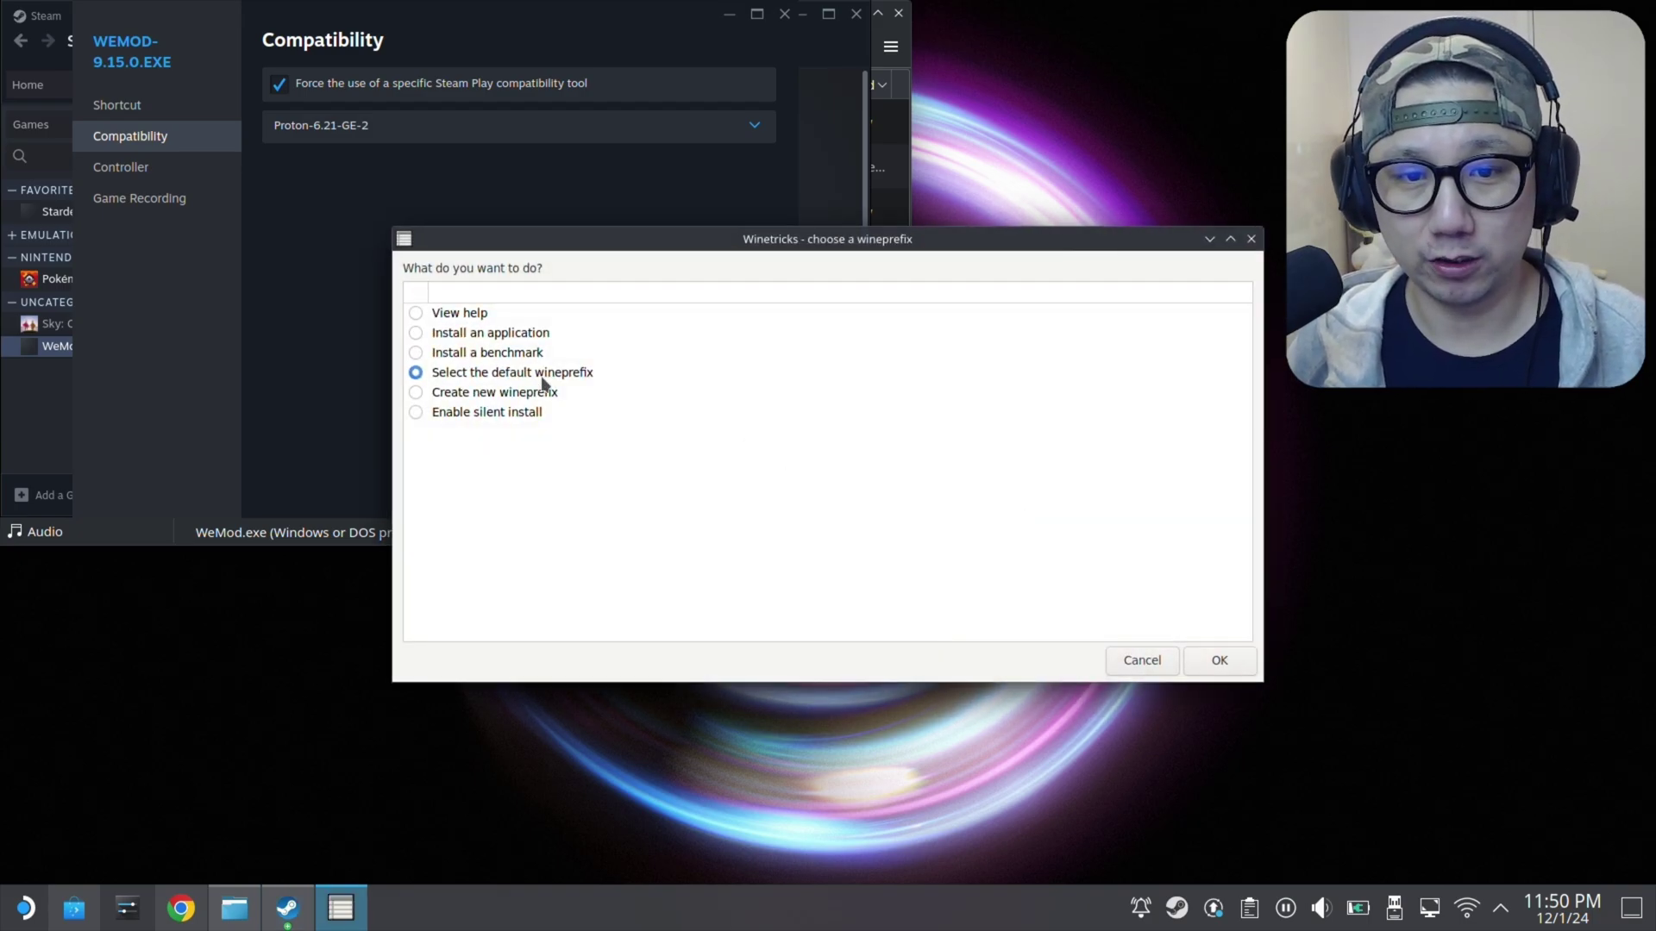
- Run winecfg on the default WeMod prefix and set its Windows version to Windows 7
{"action": "left_click", "coordinate": [1219, 661]}
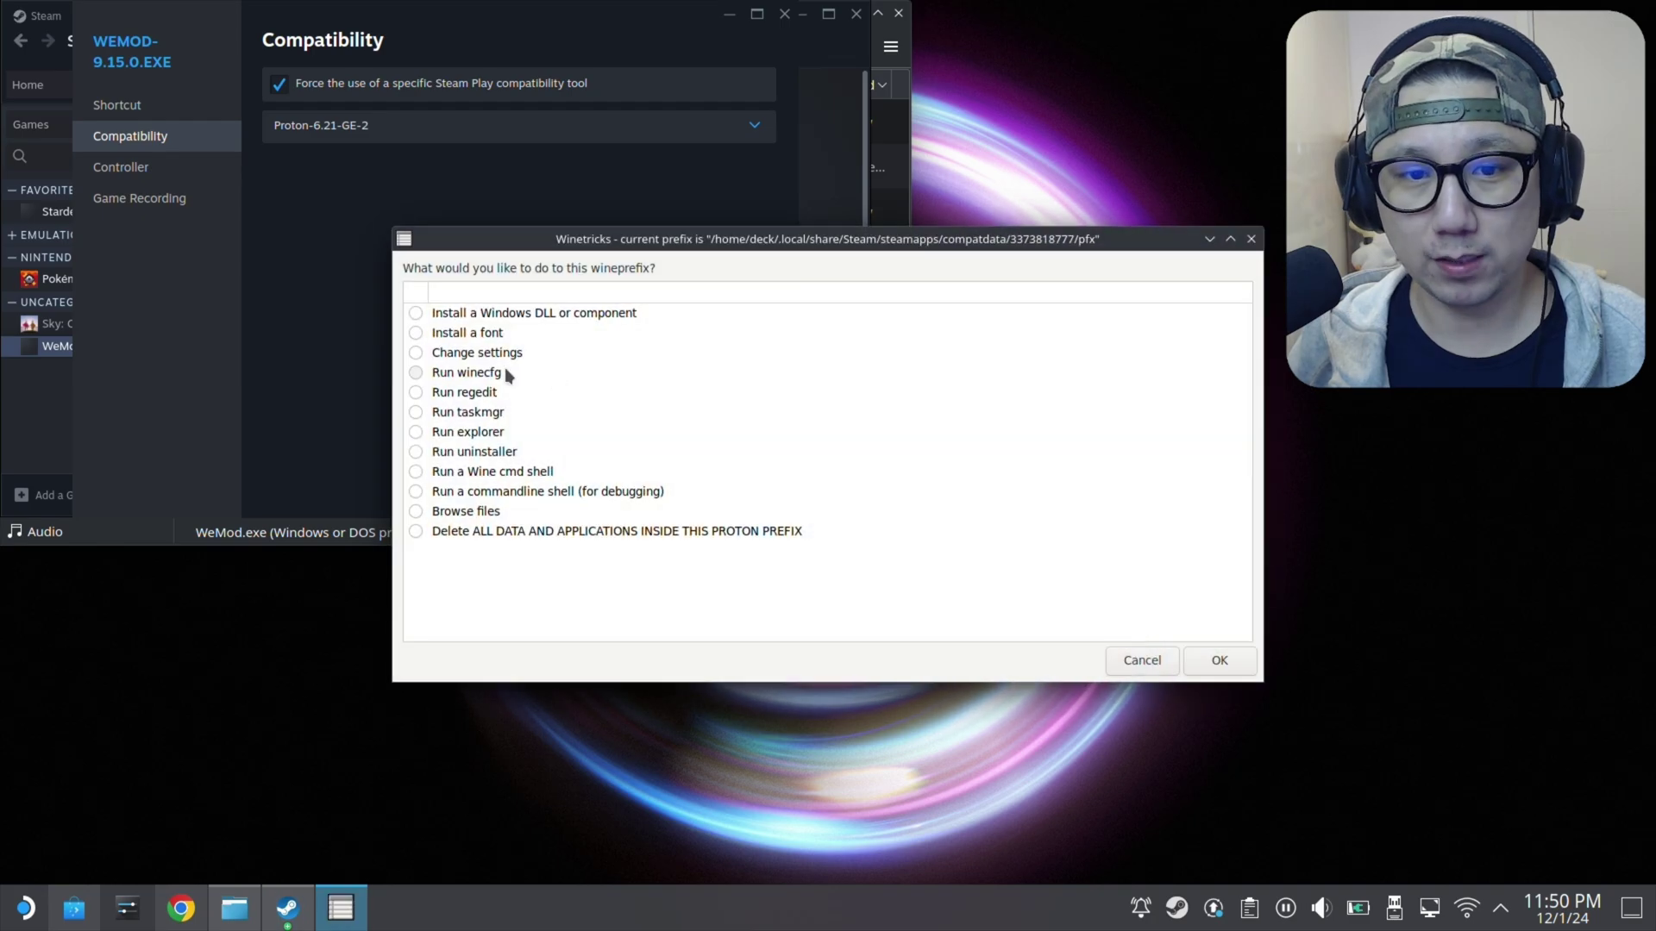
{"action": "left_click", "coordinate": [419, 373]}
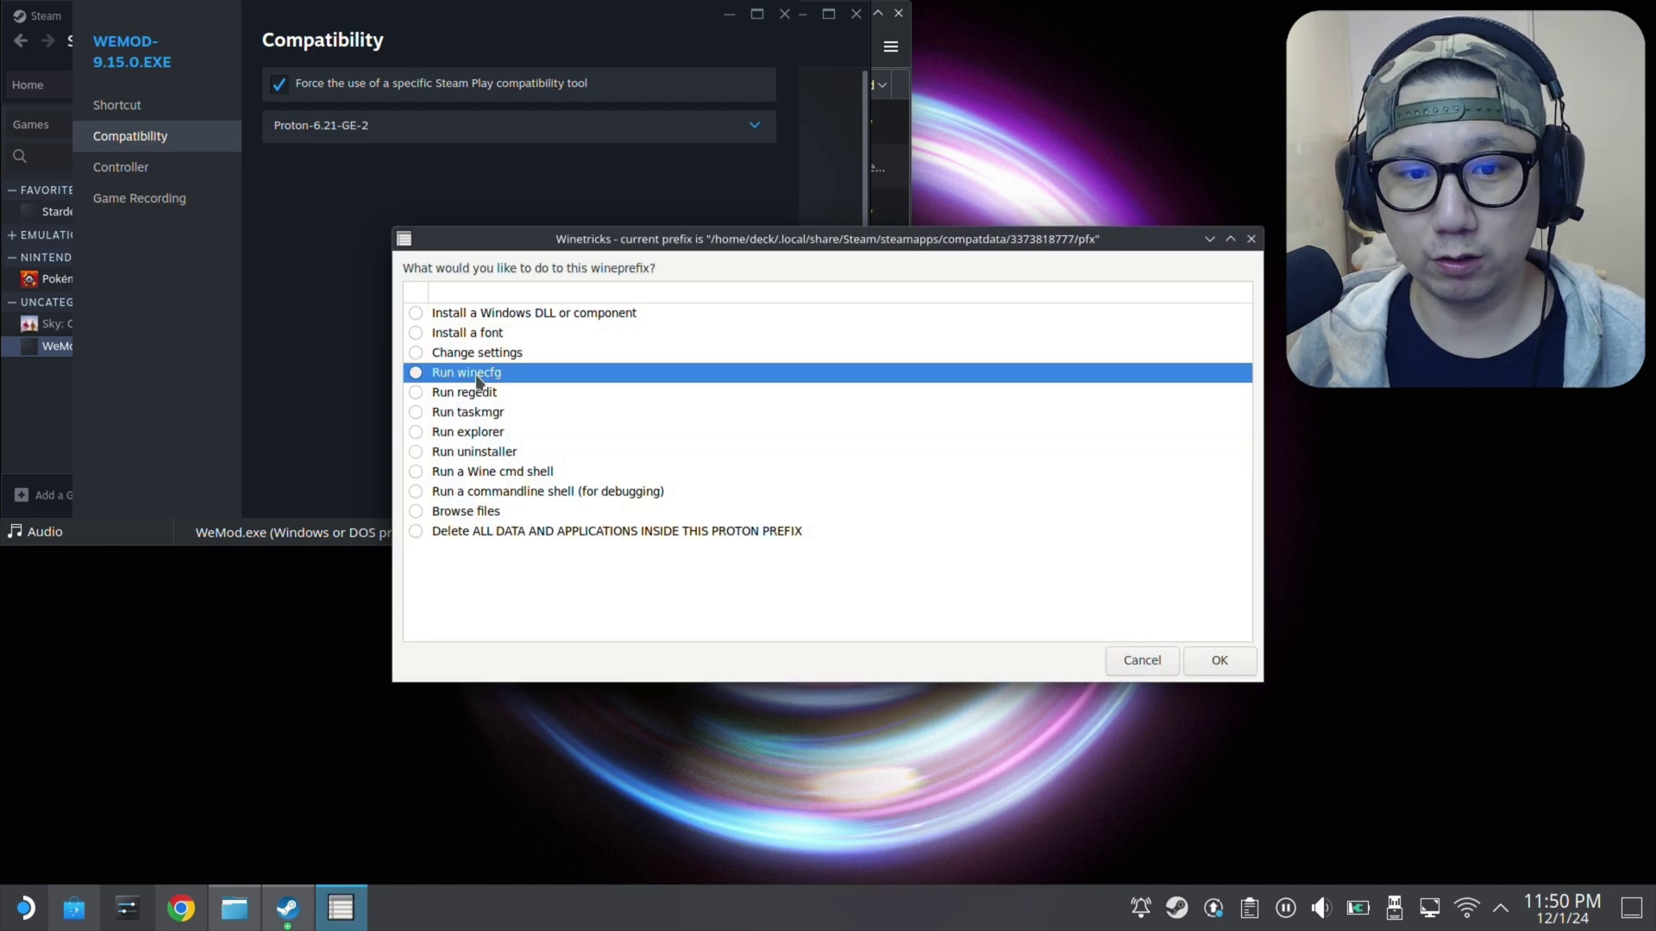
{"action": "left_click", "coordinate": [1207, 662]}
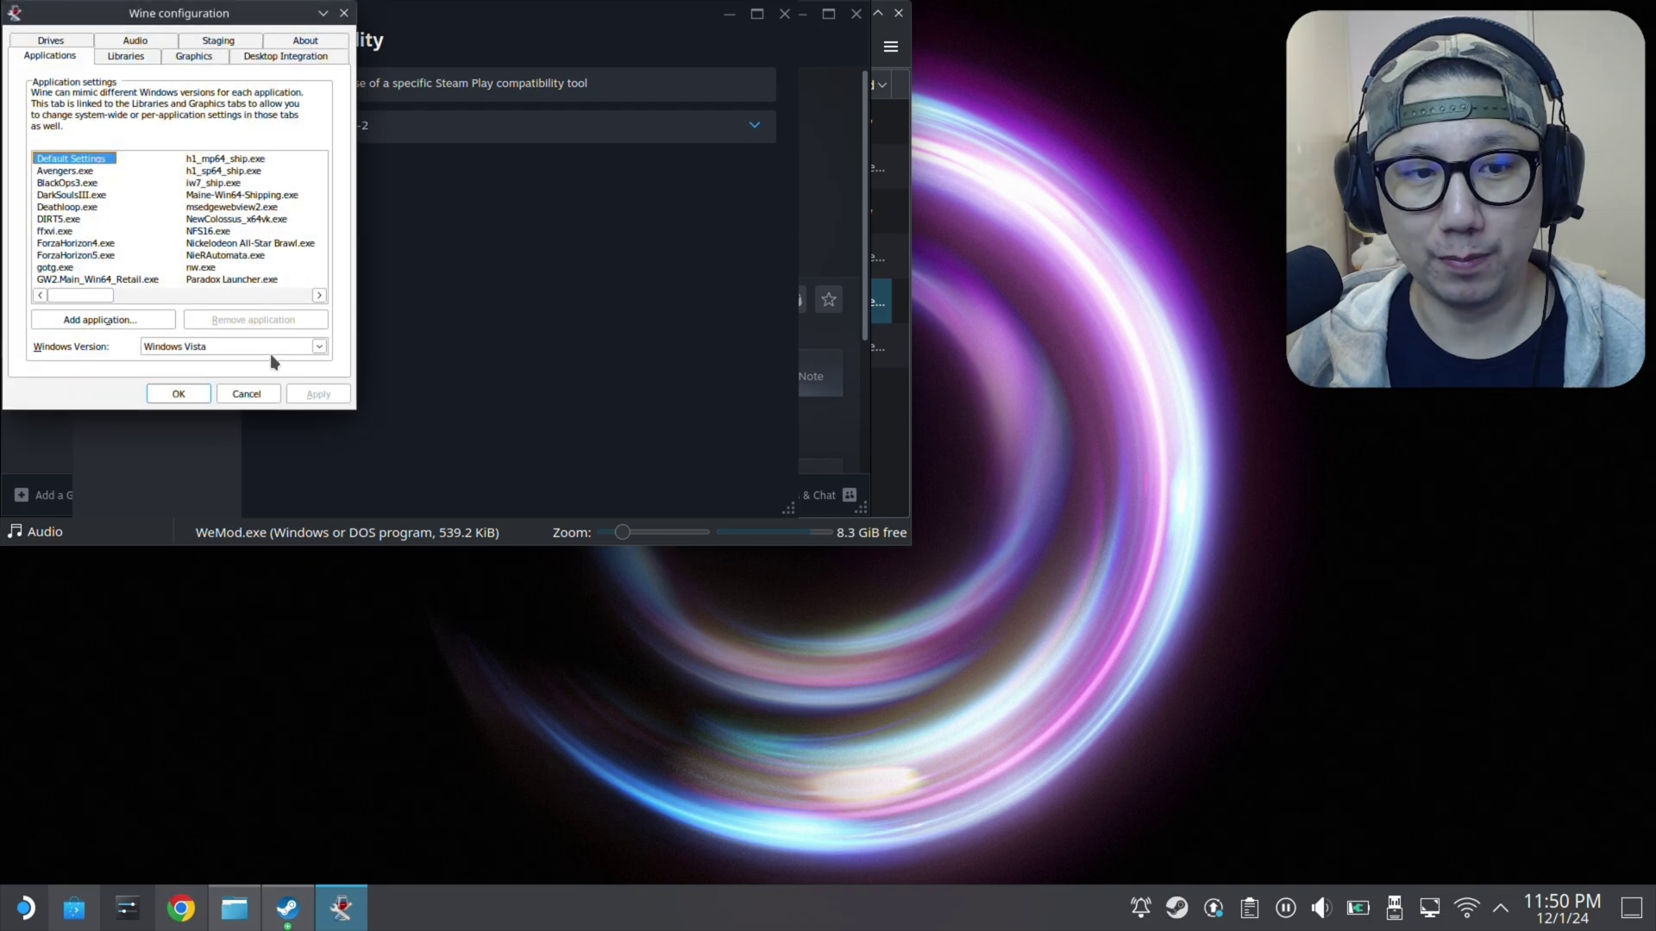
{"action": "left_click", "coordinate": [242, 346]}
{"action": "left_click", "coordinate": [200, 406]}
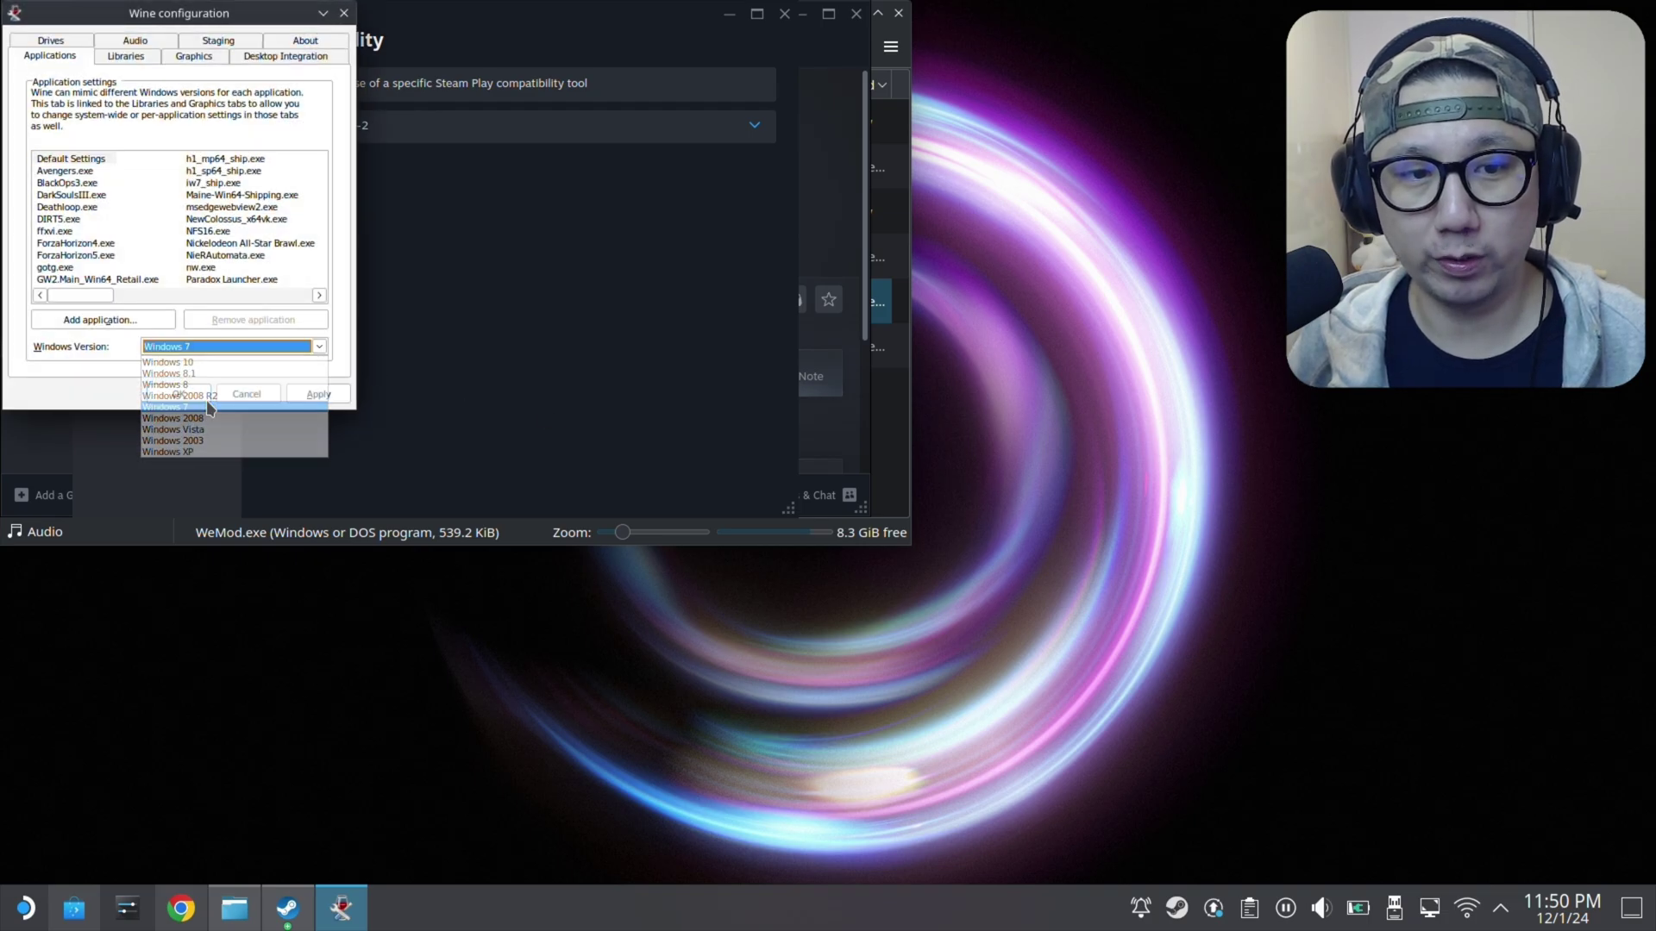
{"action": "left_click", "coordinate": [318, 393]}
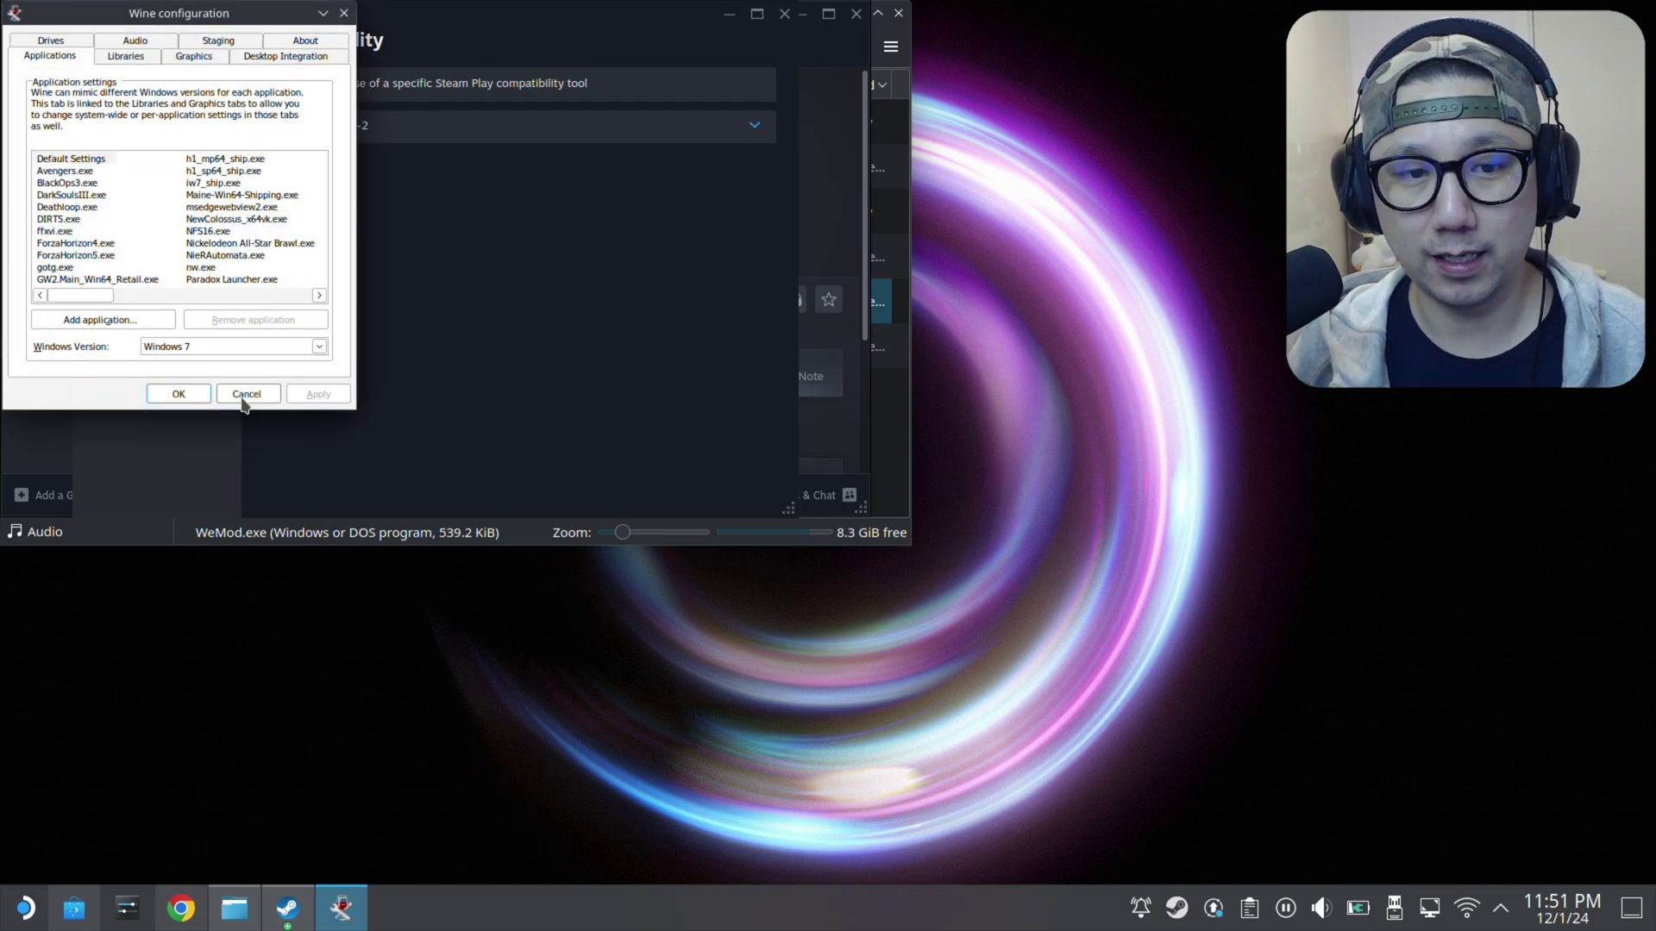
{"action": "left_click", "coordinate": [179, 393]}
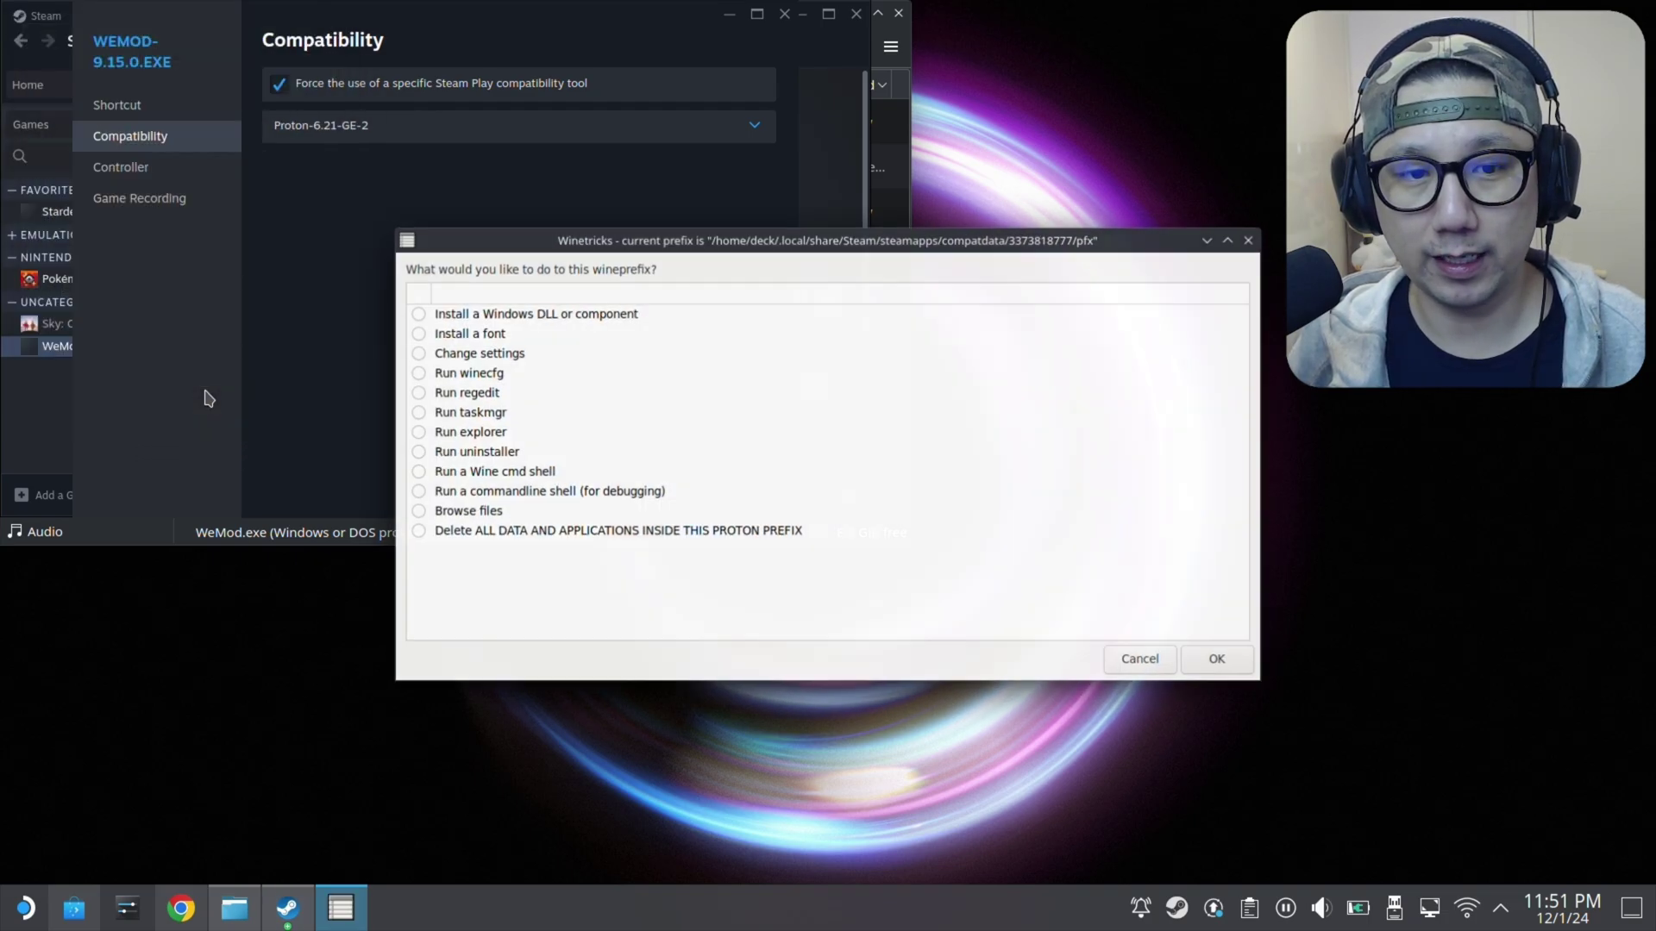
- Open Wine's Add/Remove Programs through Run uninstaller and start installing a new program
{"action": "left_click", "coordinate": [456, 454]}
{"action": "left_click", "coordinate": [1220, 660]}
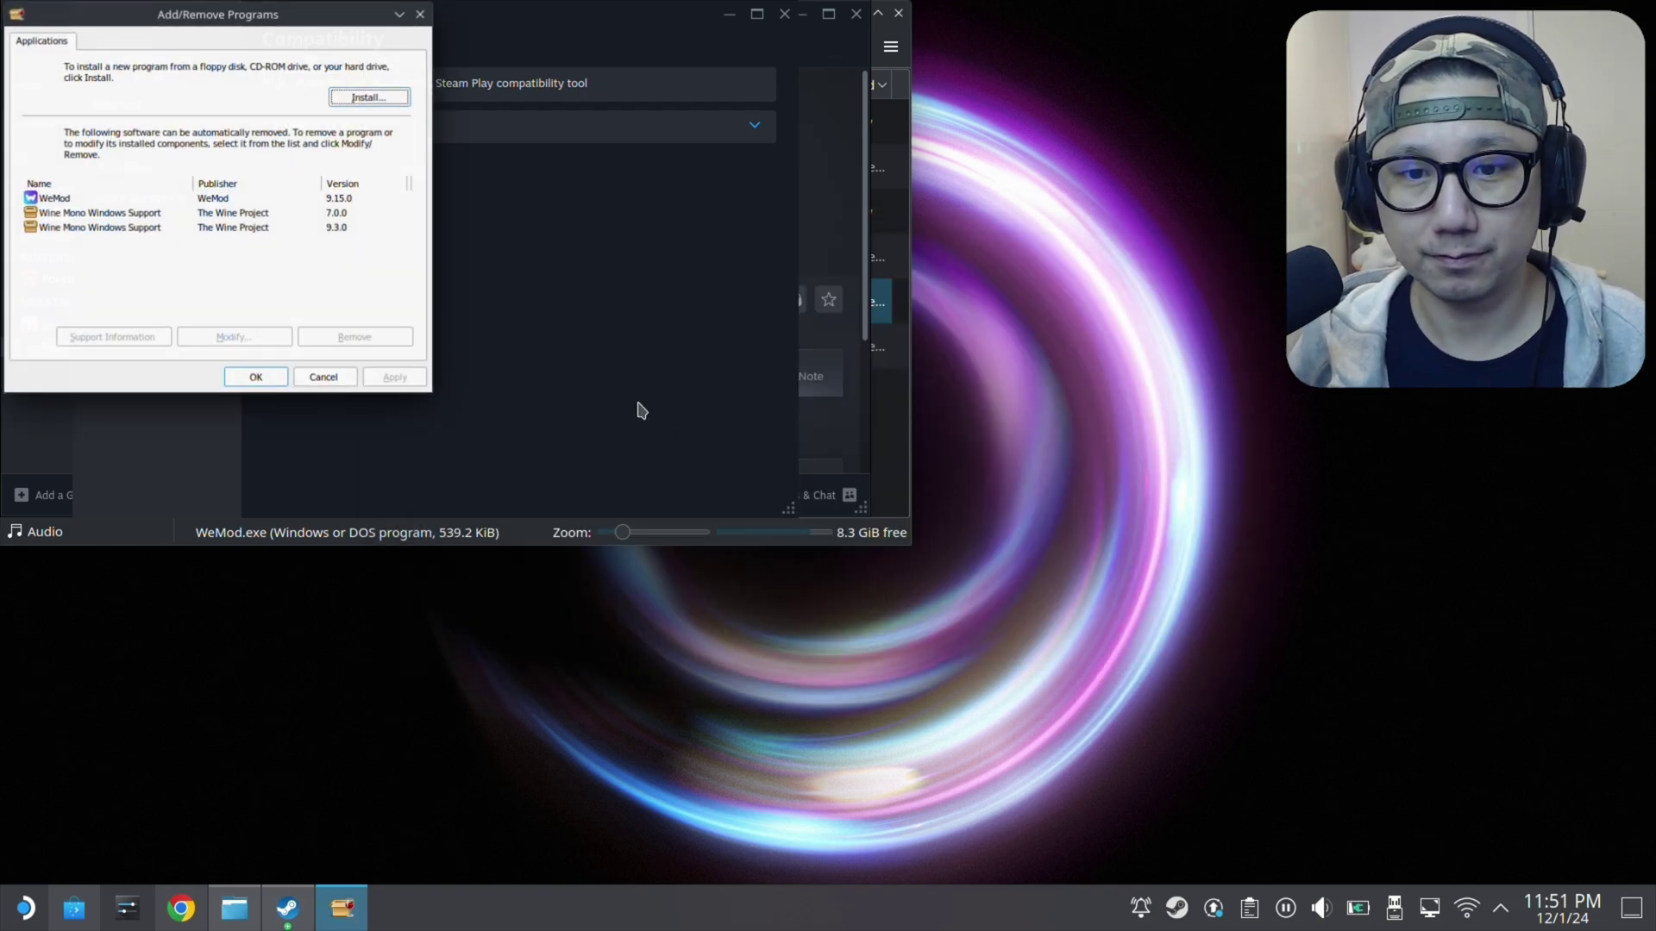
{"action": "left_click", "coordinate": [383, 97]}
- Browse the install dialog to /run/media, filtering files to Programs (*.exe)
{"action": "left_click", "coordinate": [61, 121]}
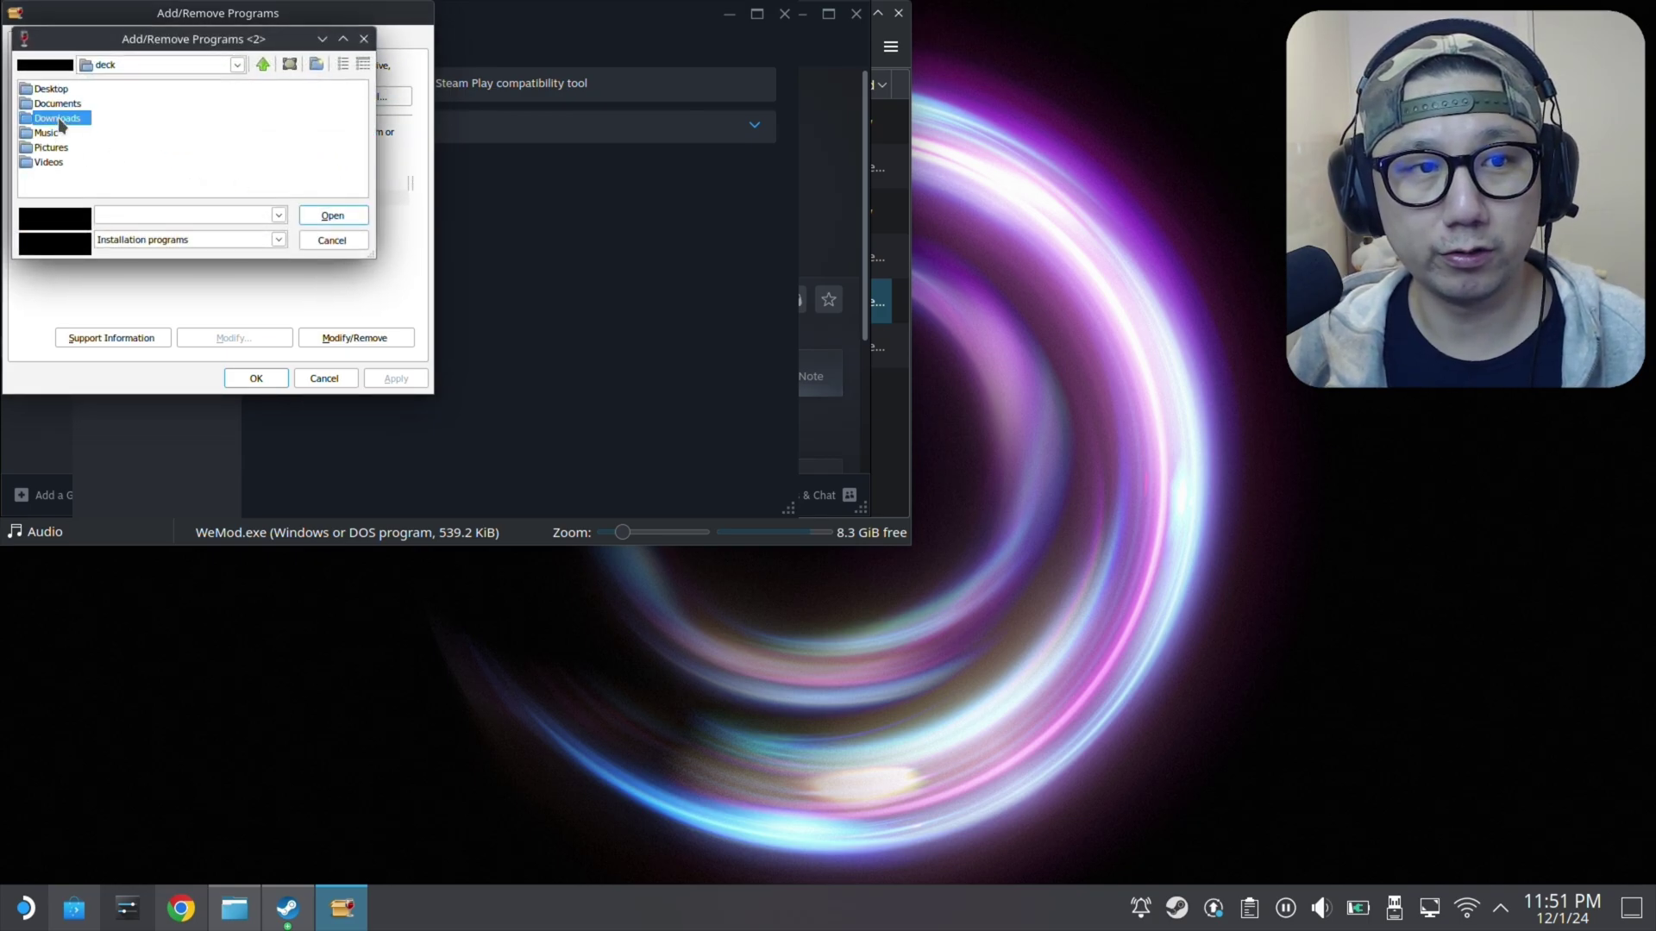
{"action": "double_click", "coordinate": [60, 121]}
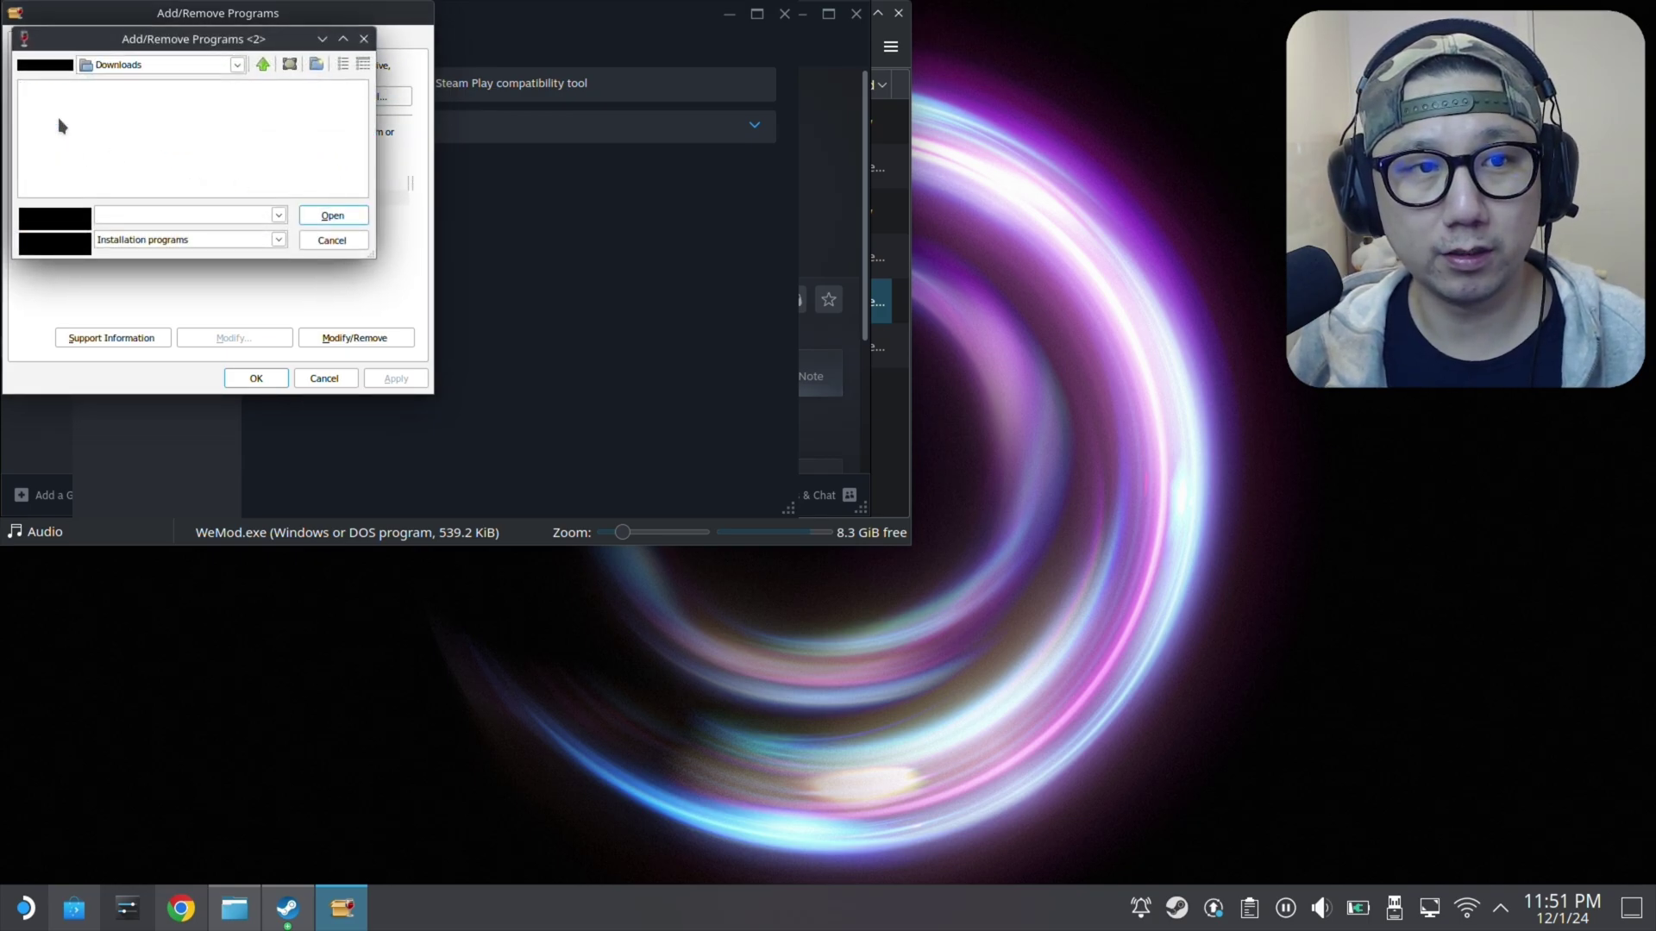
{"action": "left_click", "coordinate": [237, 65]}
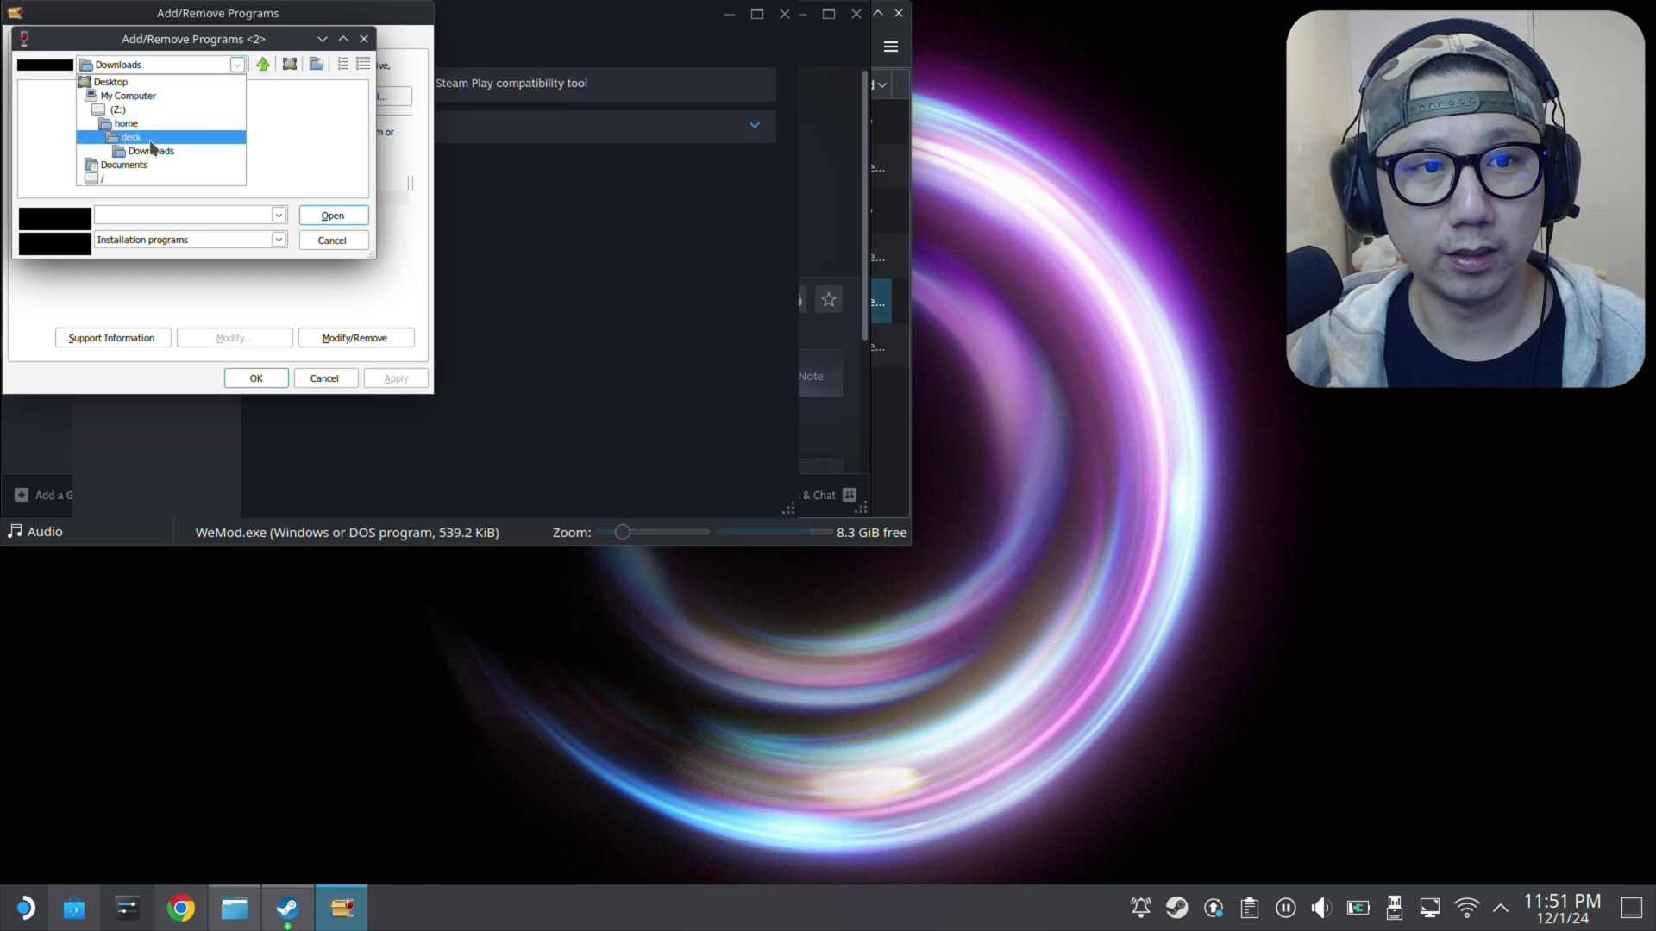
{"action": "left_click", "coordinate": [95, 179]}
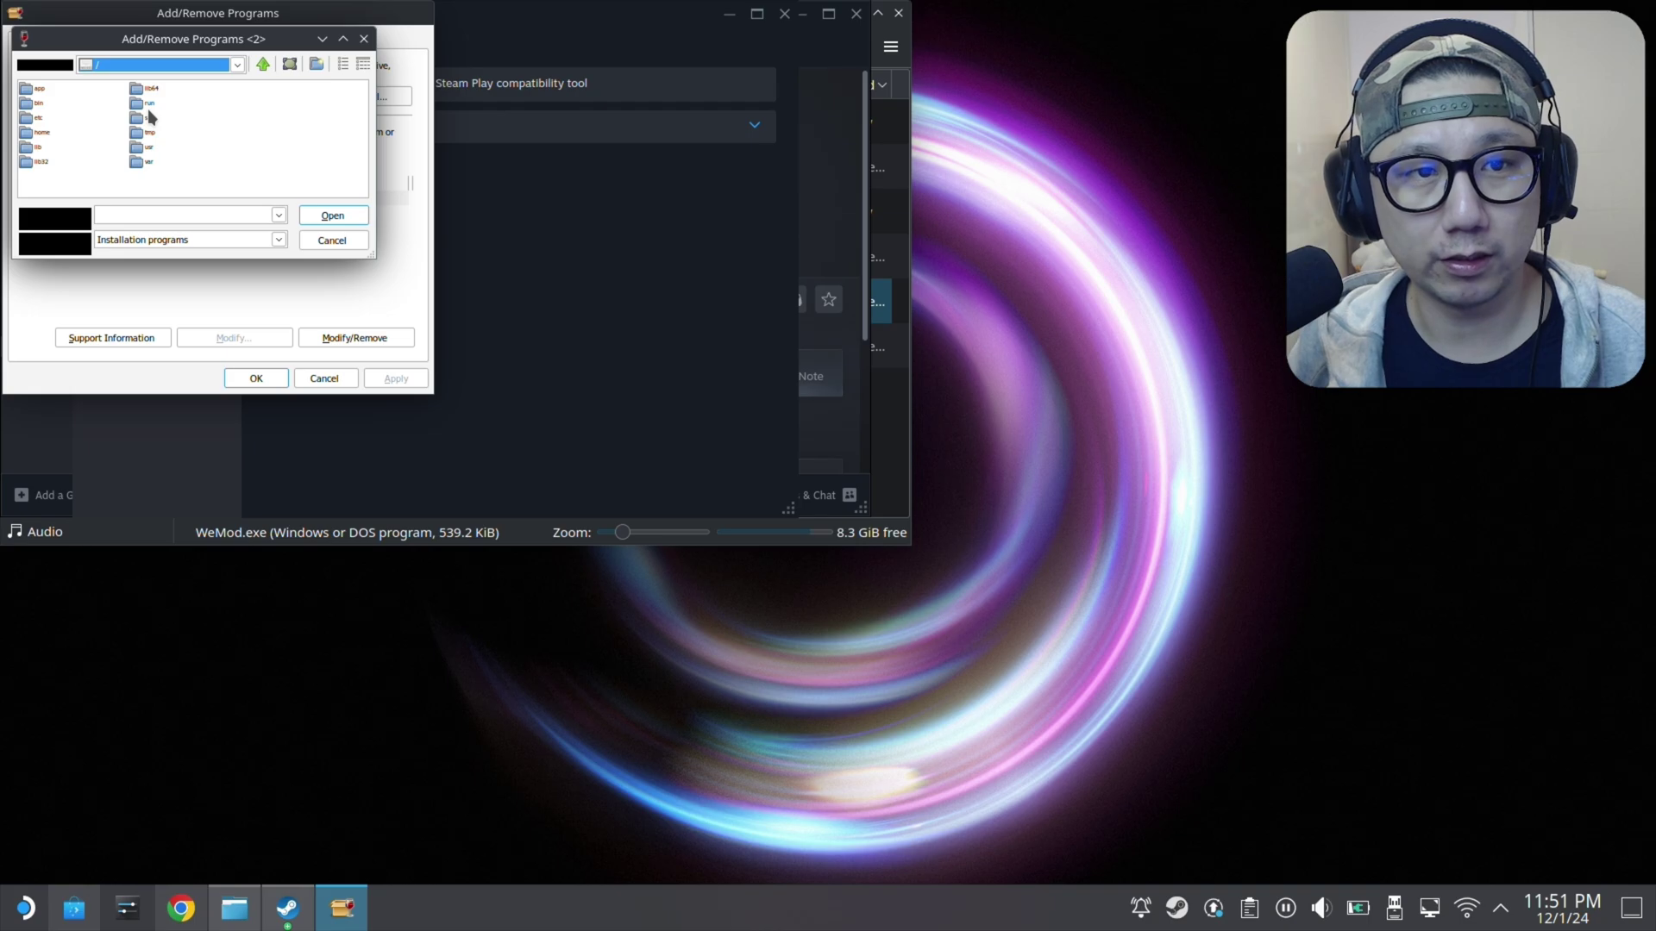
{"action": "double_click", "coordinate": [151, 104]}
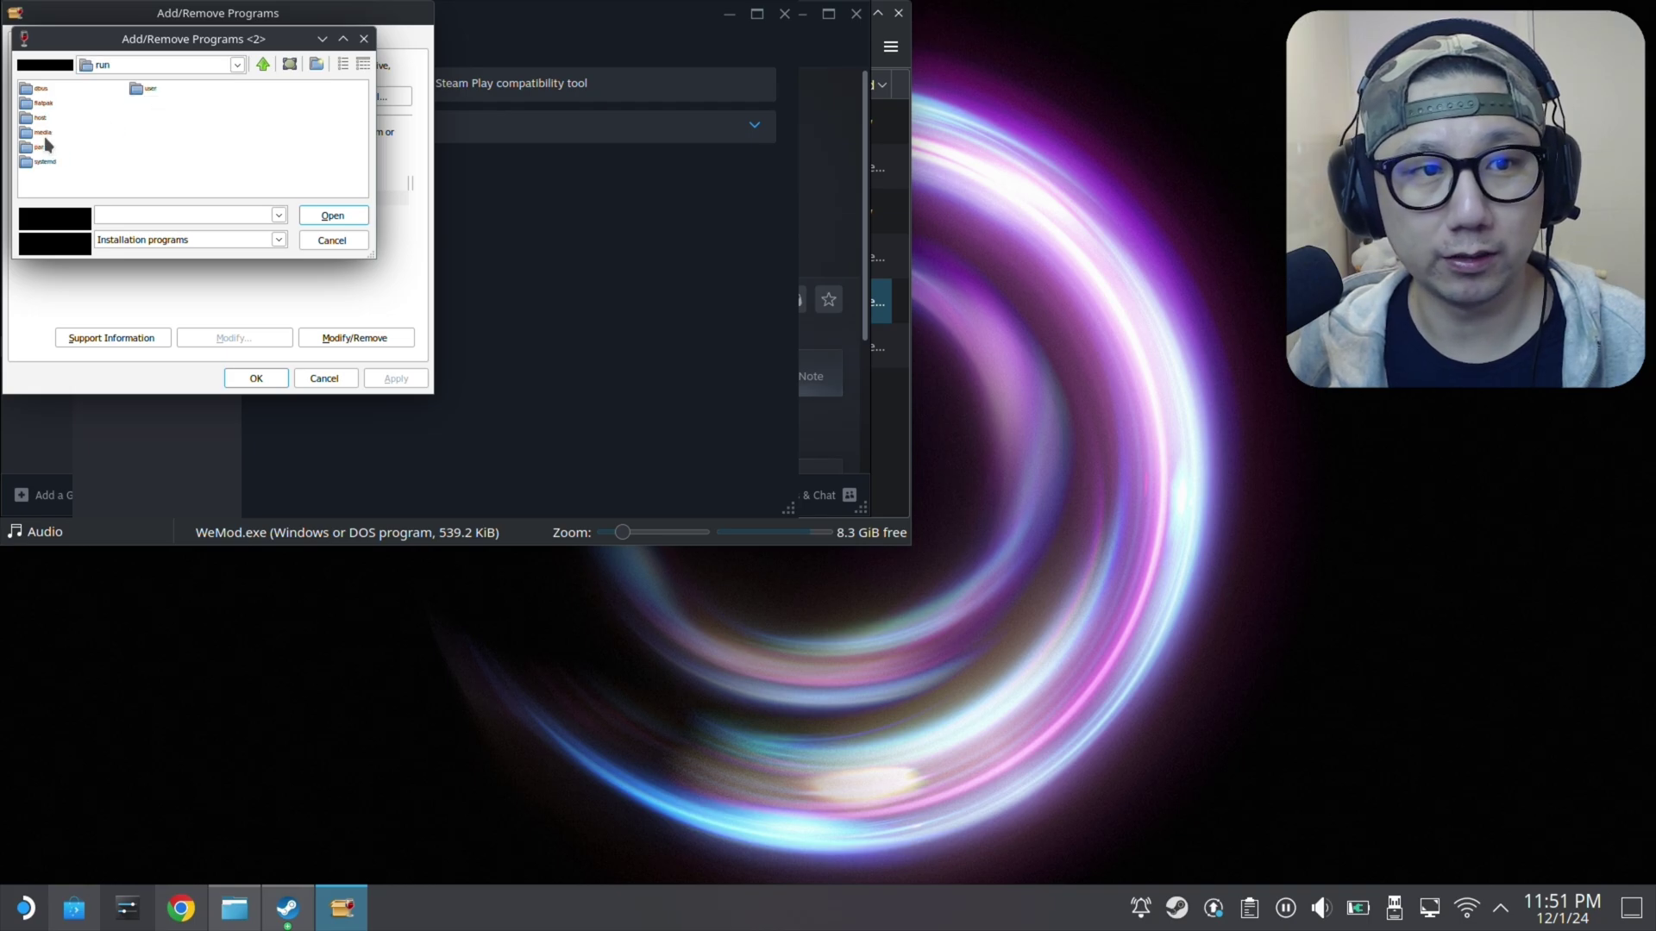
{"action": "double_click", "coordinate": [47, 136]}
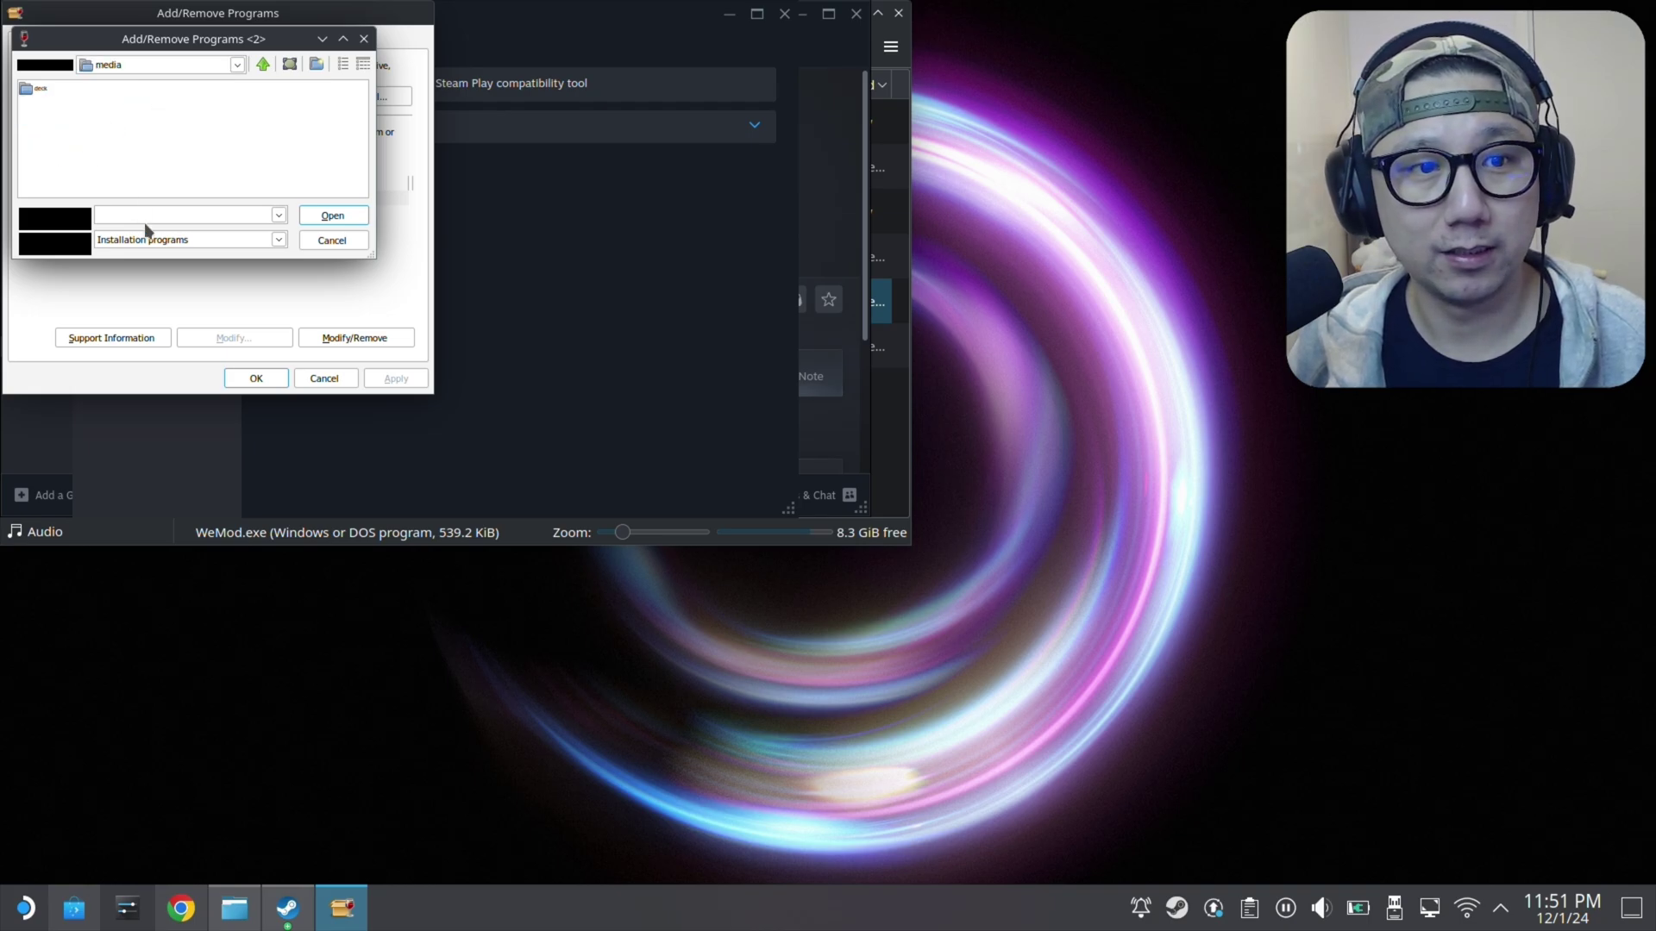
{"action": "left_click", "coordinate": [146, 244]}
{"action": "left_click", "coordinate": [164, 276]}
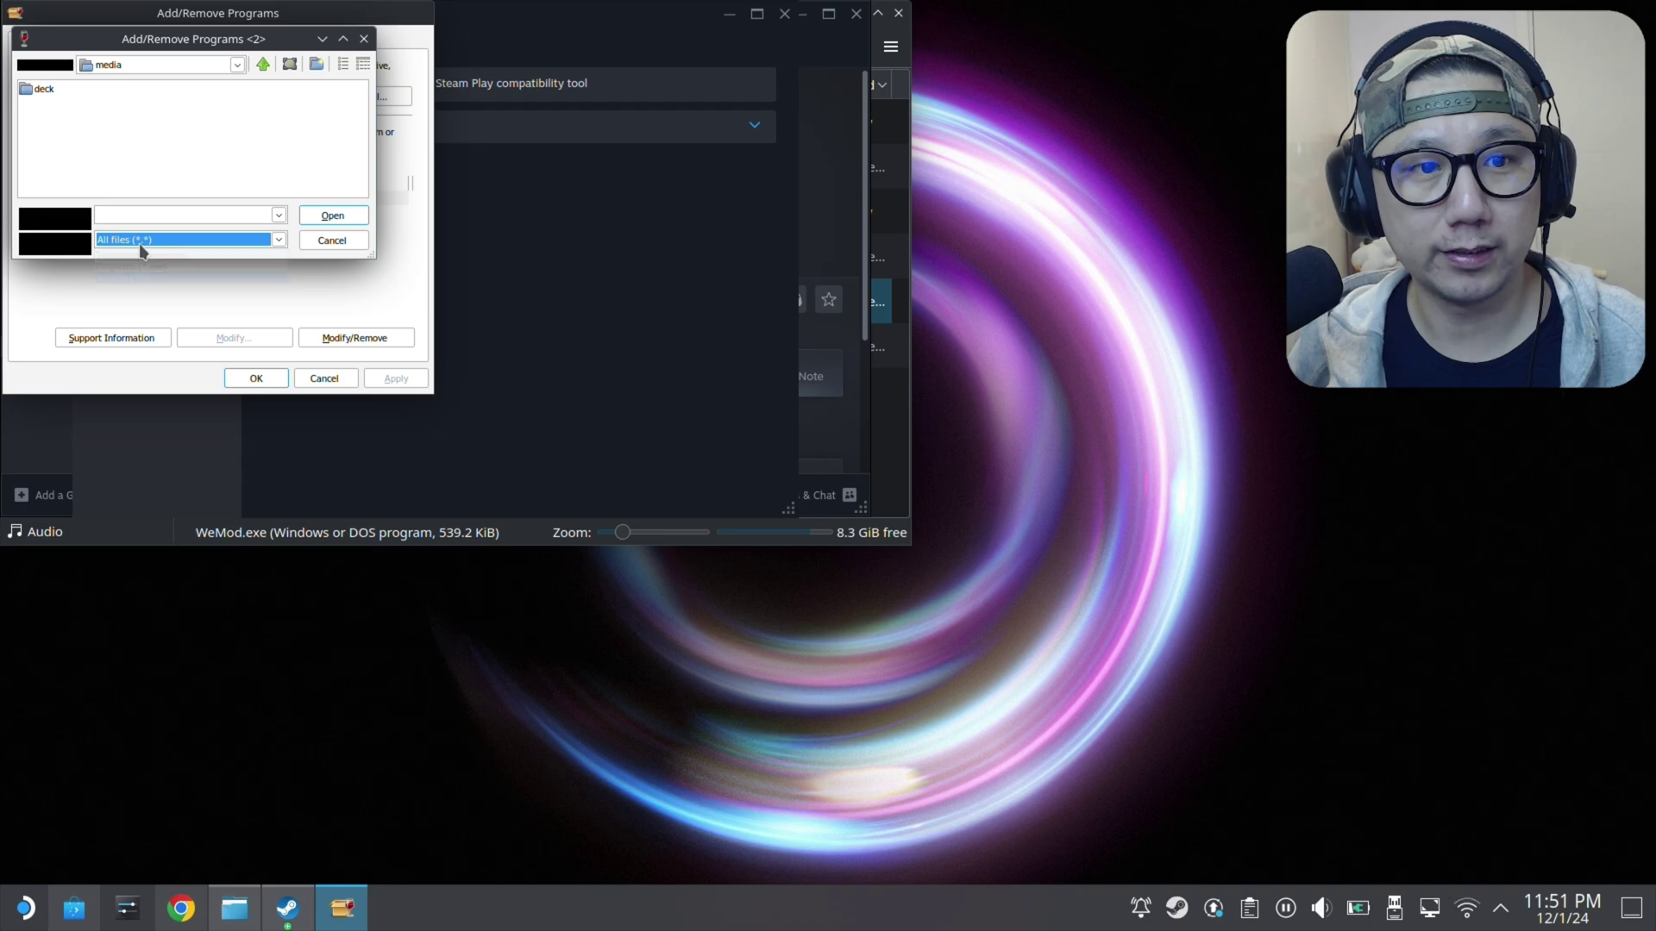
{"action": "left_click", "coordinate": [154, 244]}
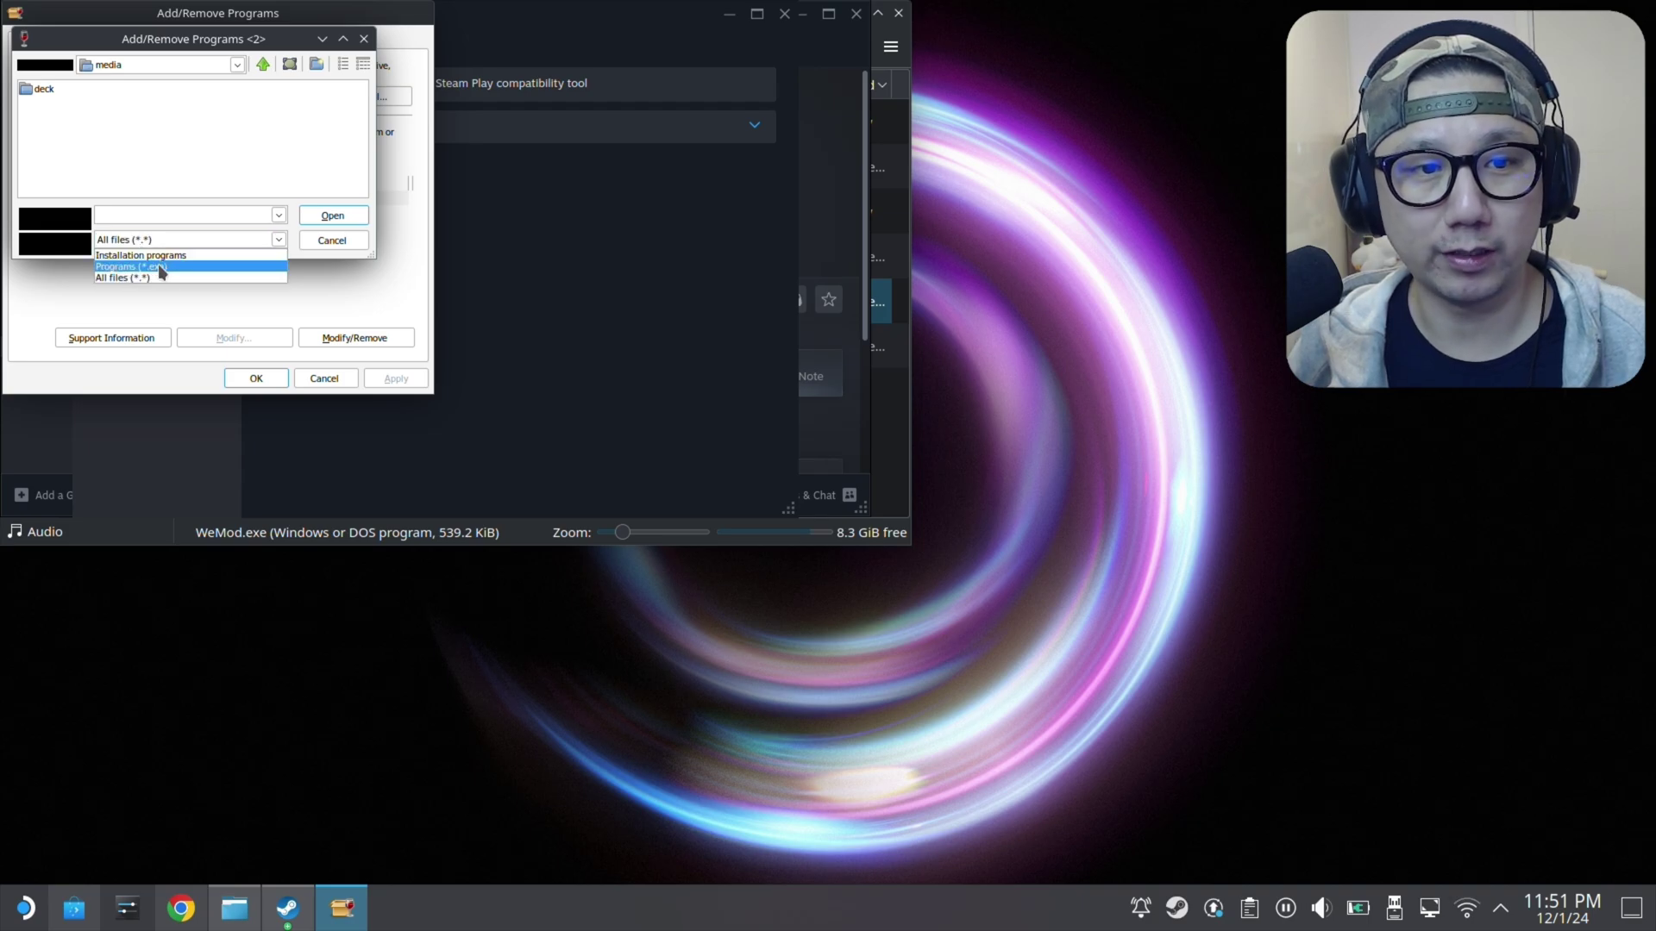
{"action": "left_click", "coordinate": [155, 267]}
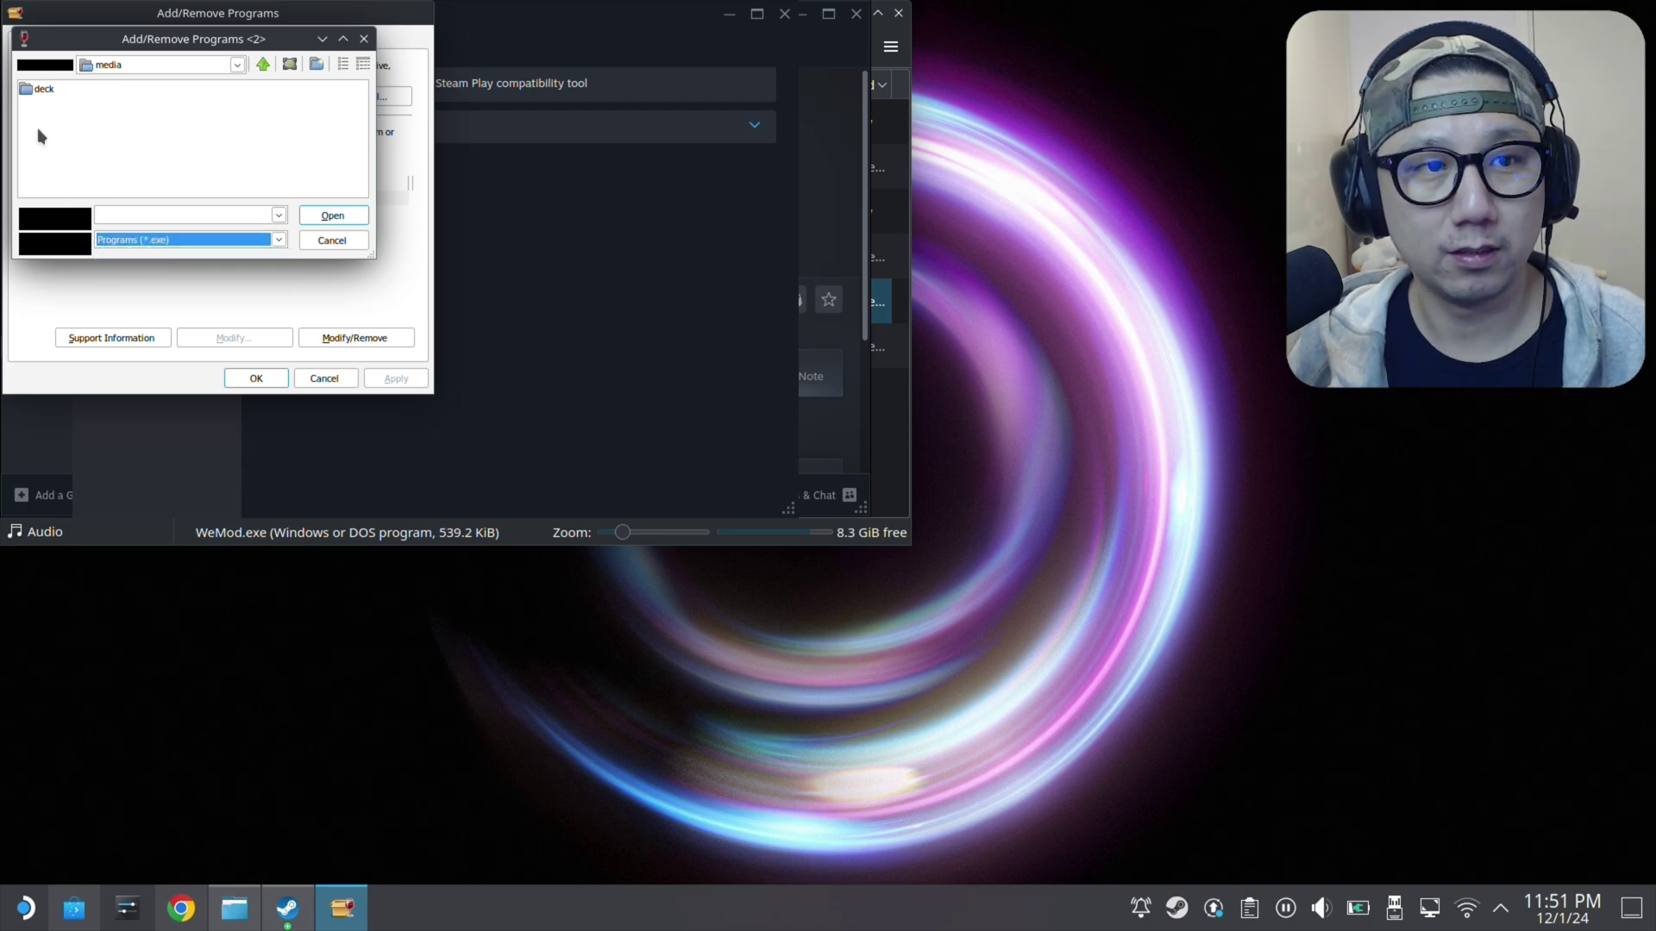
- Move NDP48-x86-x64-AllOS-ENU.exe from the primary drive into Downloads, then return to Wine's browser
{"action": "left_click", "coordinate": [231, 905]}
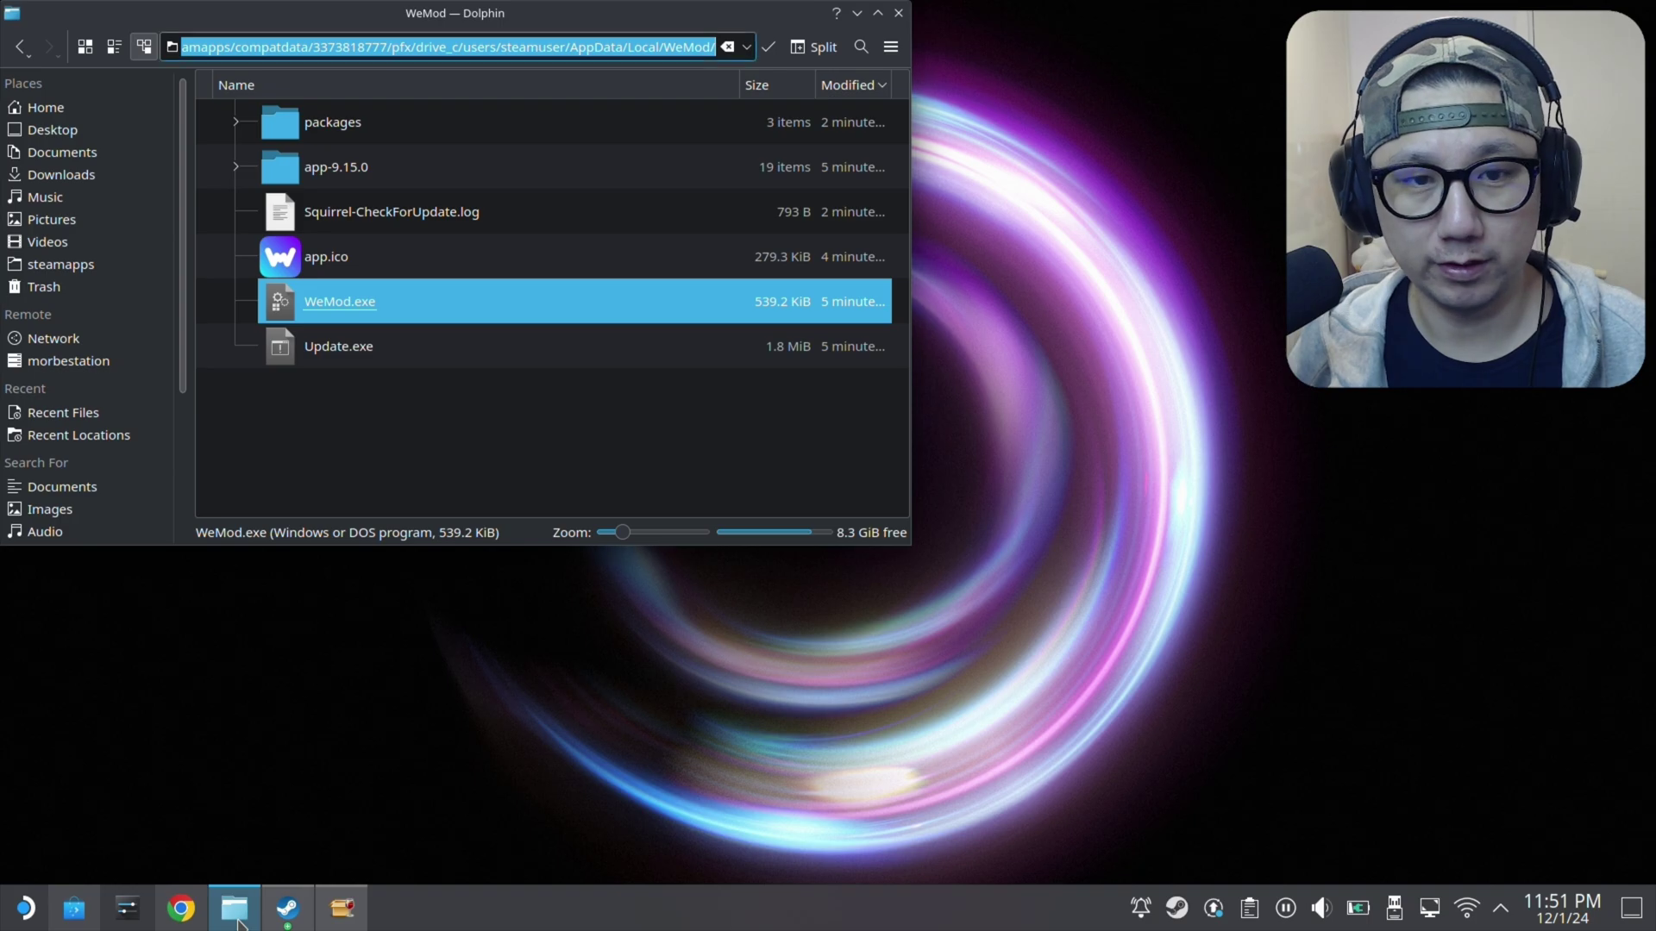
{"action": "scroll", "coordinate": [118, 414], "scroll_direction": "down", "scroll_amount": 3}
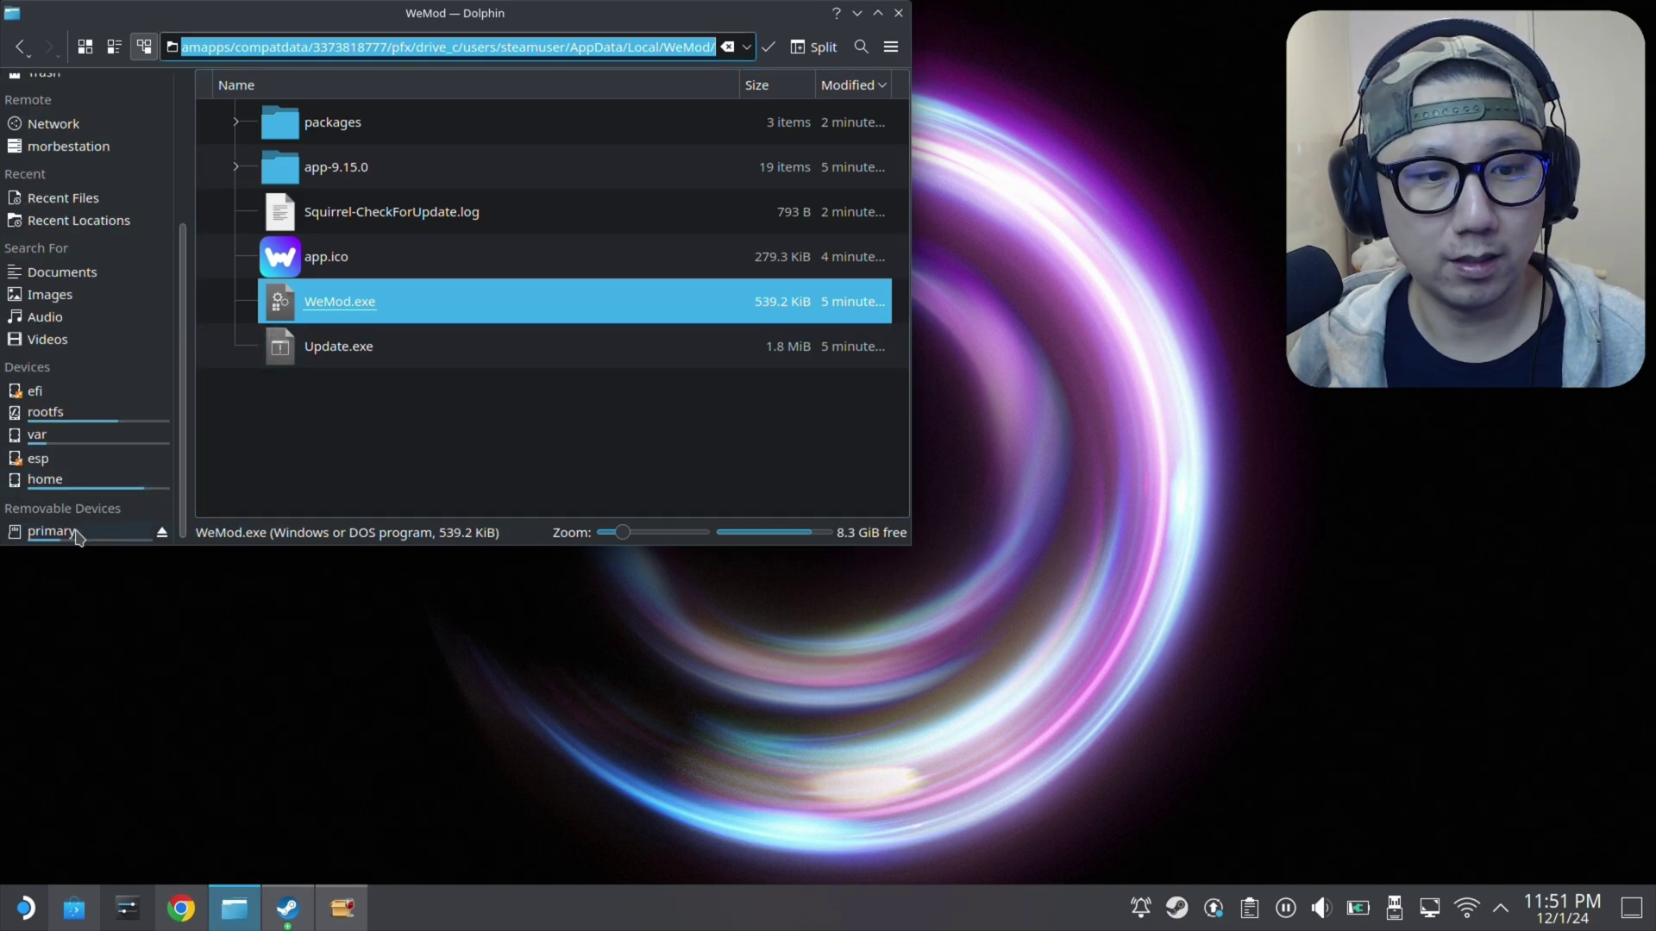
{"action": "left_click", "coordinate": [86, 531]}
{"action": "left_click", "coordinate": [397, 392]}
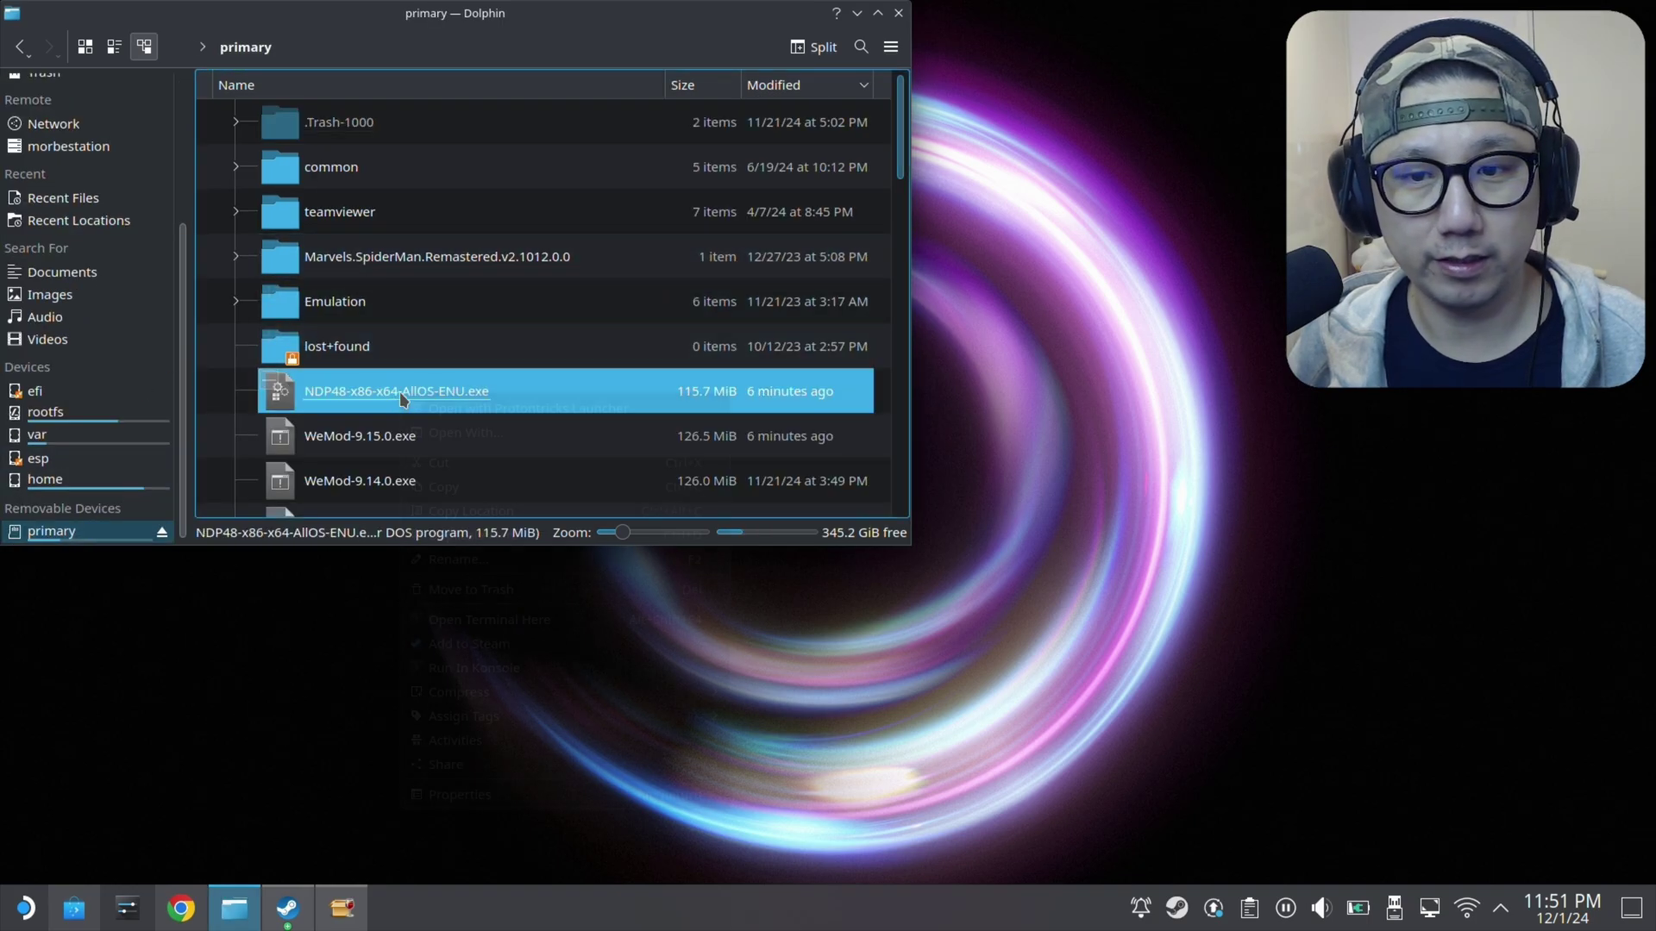
{"action": "right_click", "coordinate": [401, 395]}
{"action": "key", "text": "Escape"}
{"action": "scroll", "coordinate": [95, 177], "scroll_direction": "up", "scroll_amount": 5}
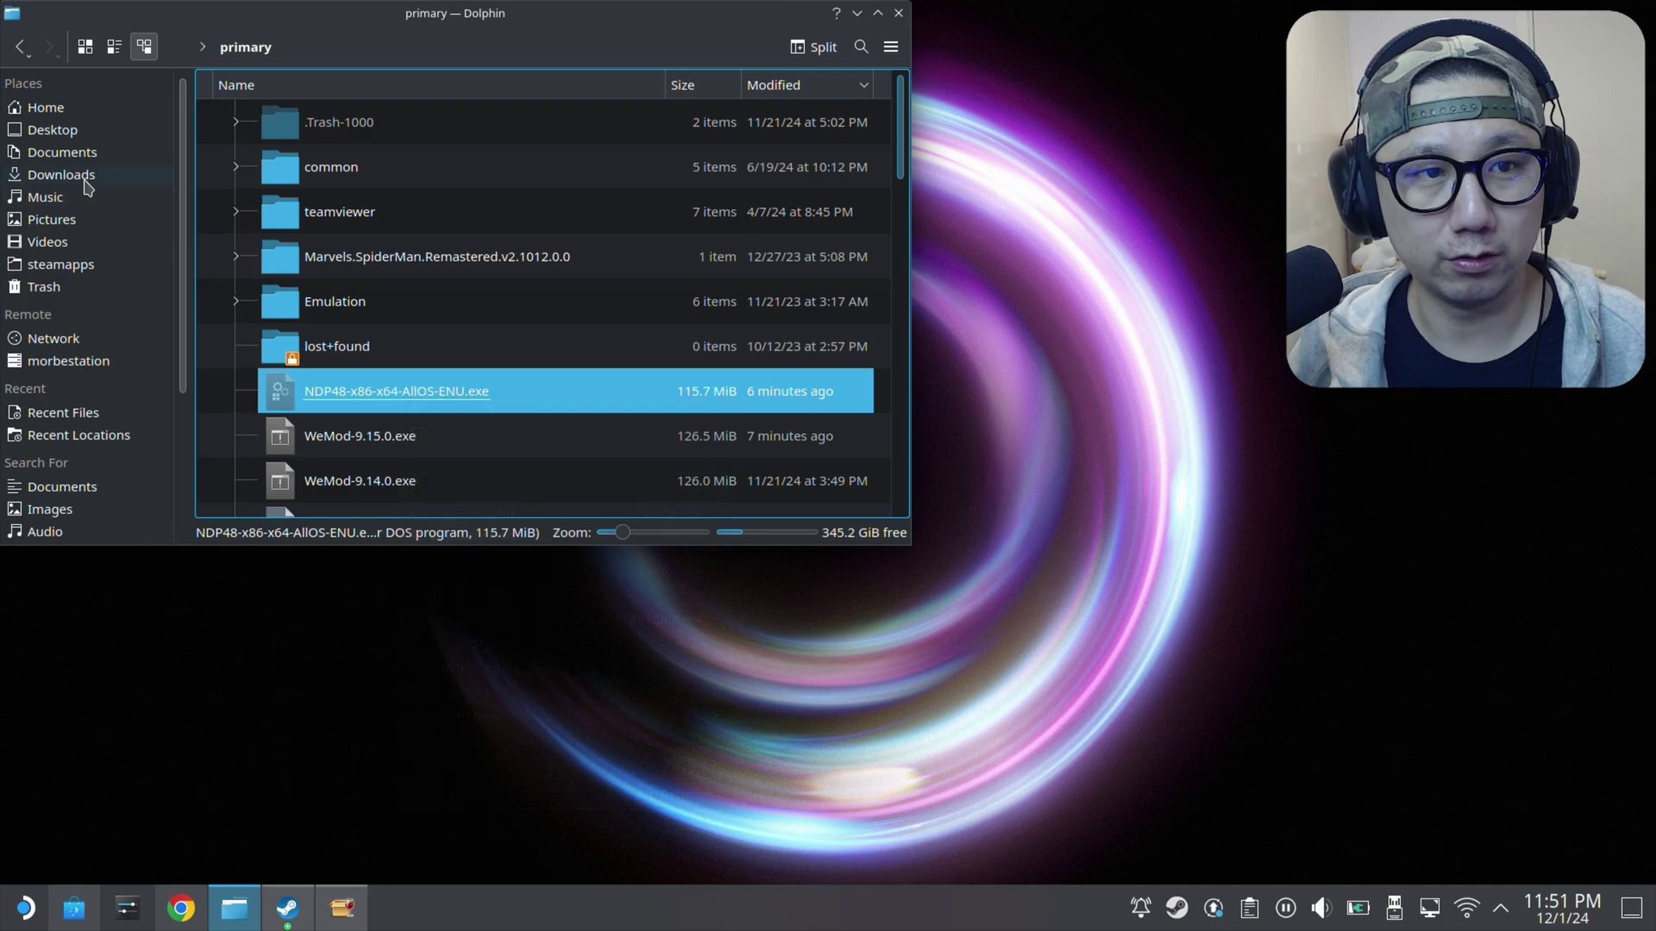
{"action": "left_click", "coordinate": [53, 176]}
{"action": "right_click", "coordinate": [363, 190]}
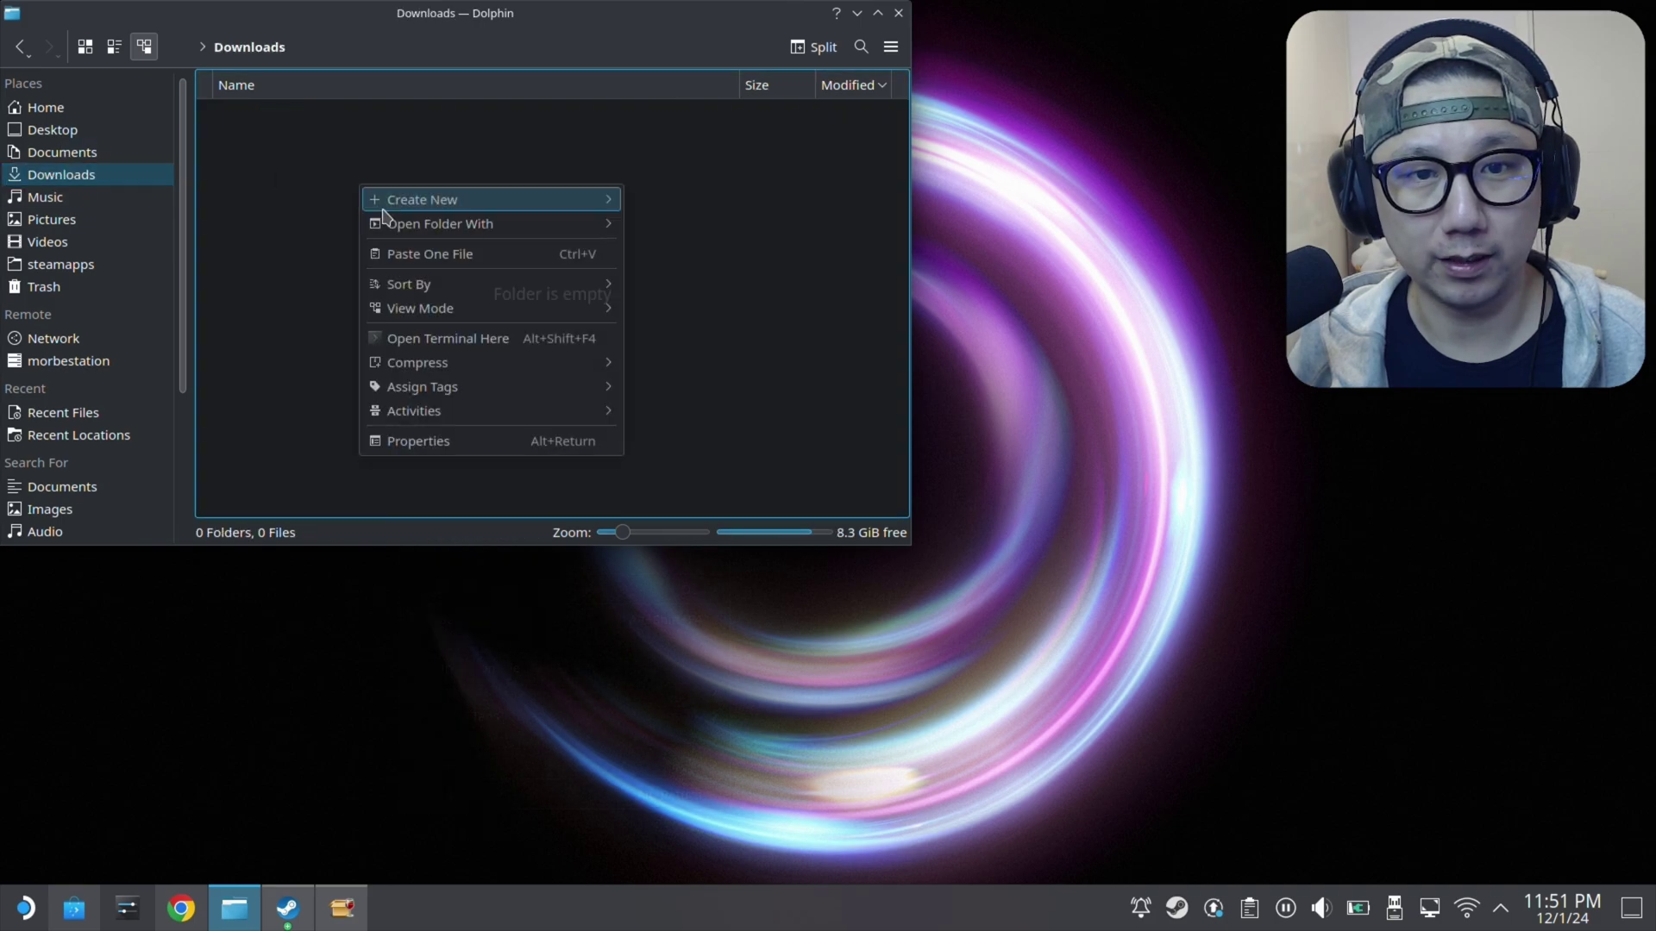
{"action": "left_click", "coordinate": [413, 256]}
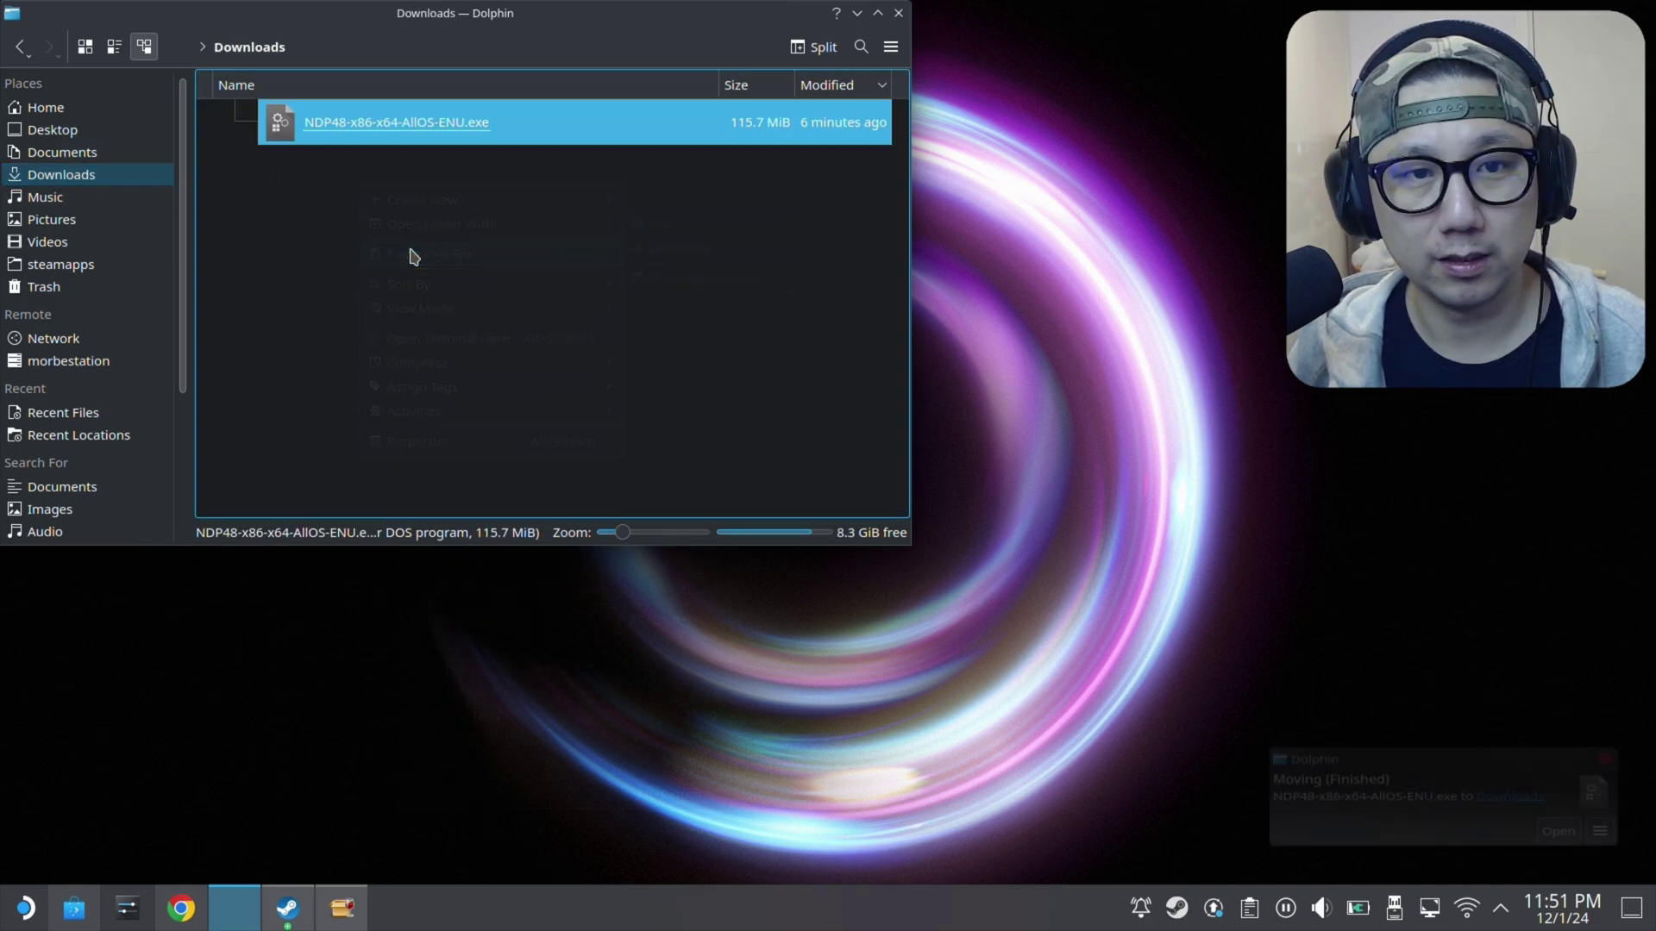
{"action": "left_click", "coordinate": [345, 912]}
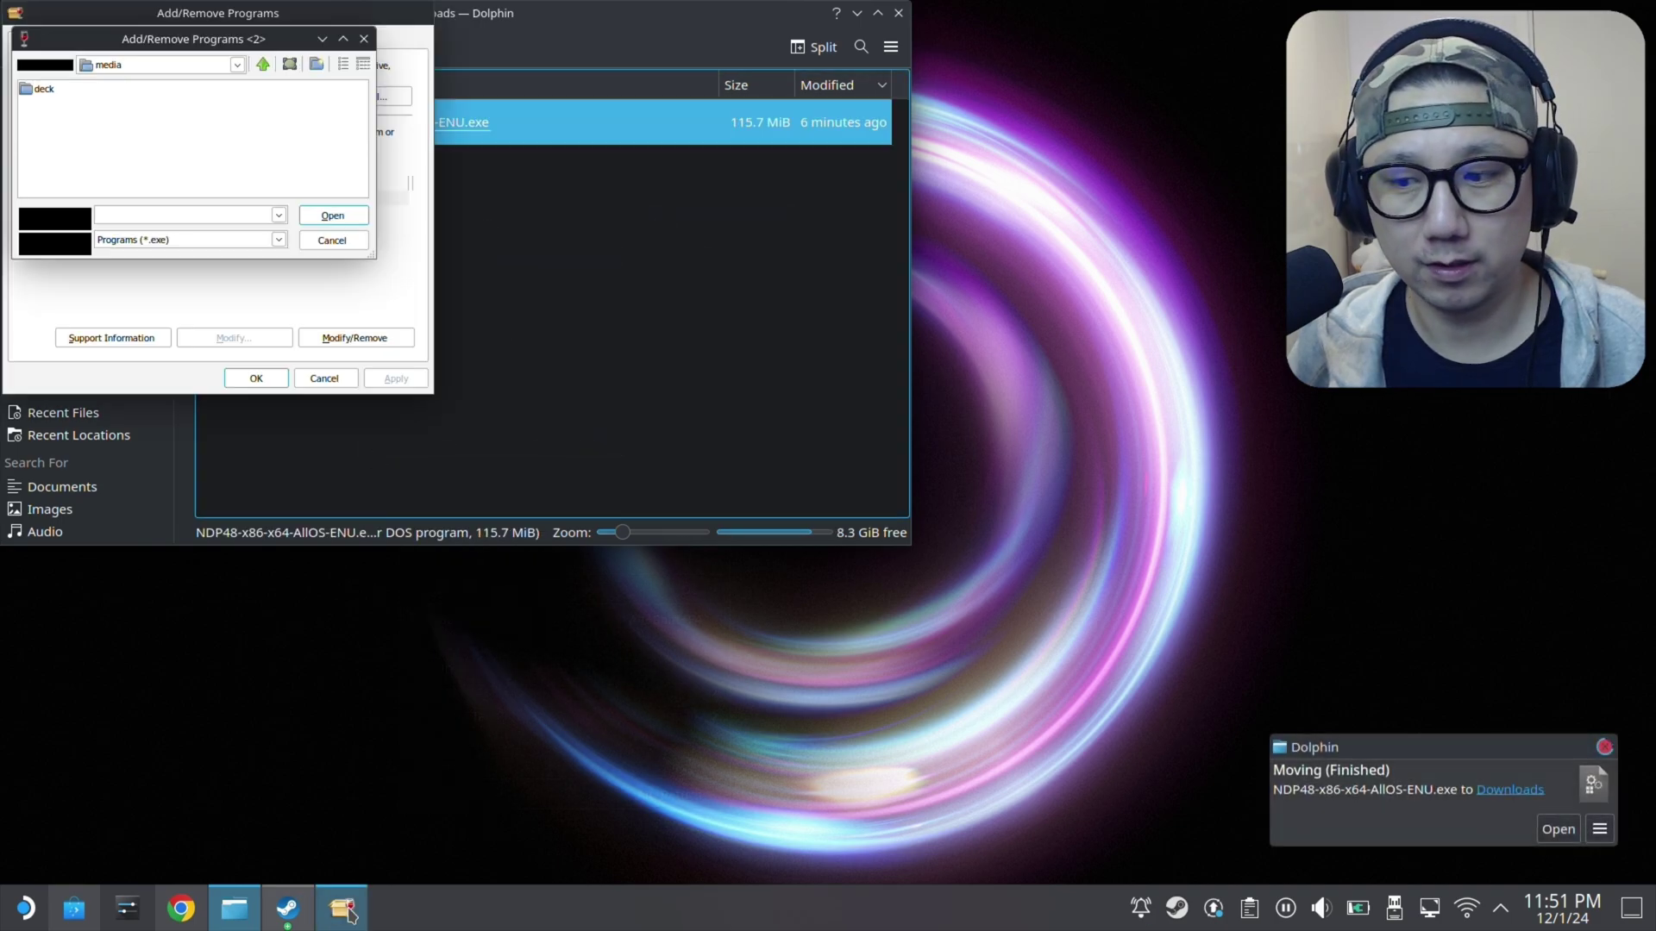
- Run NDP48-x86-x64-AllOS-ENU.exe from Z:\home\deck\Downloads and dismiss its already-installed message
{"action": "left_click", "coordinate": [237, 64]}
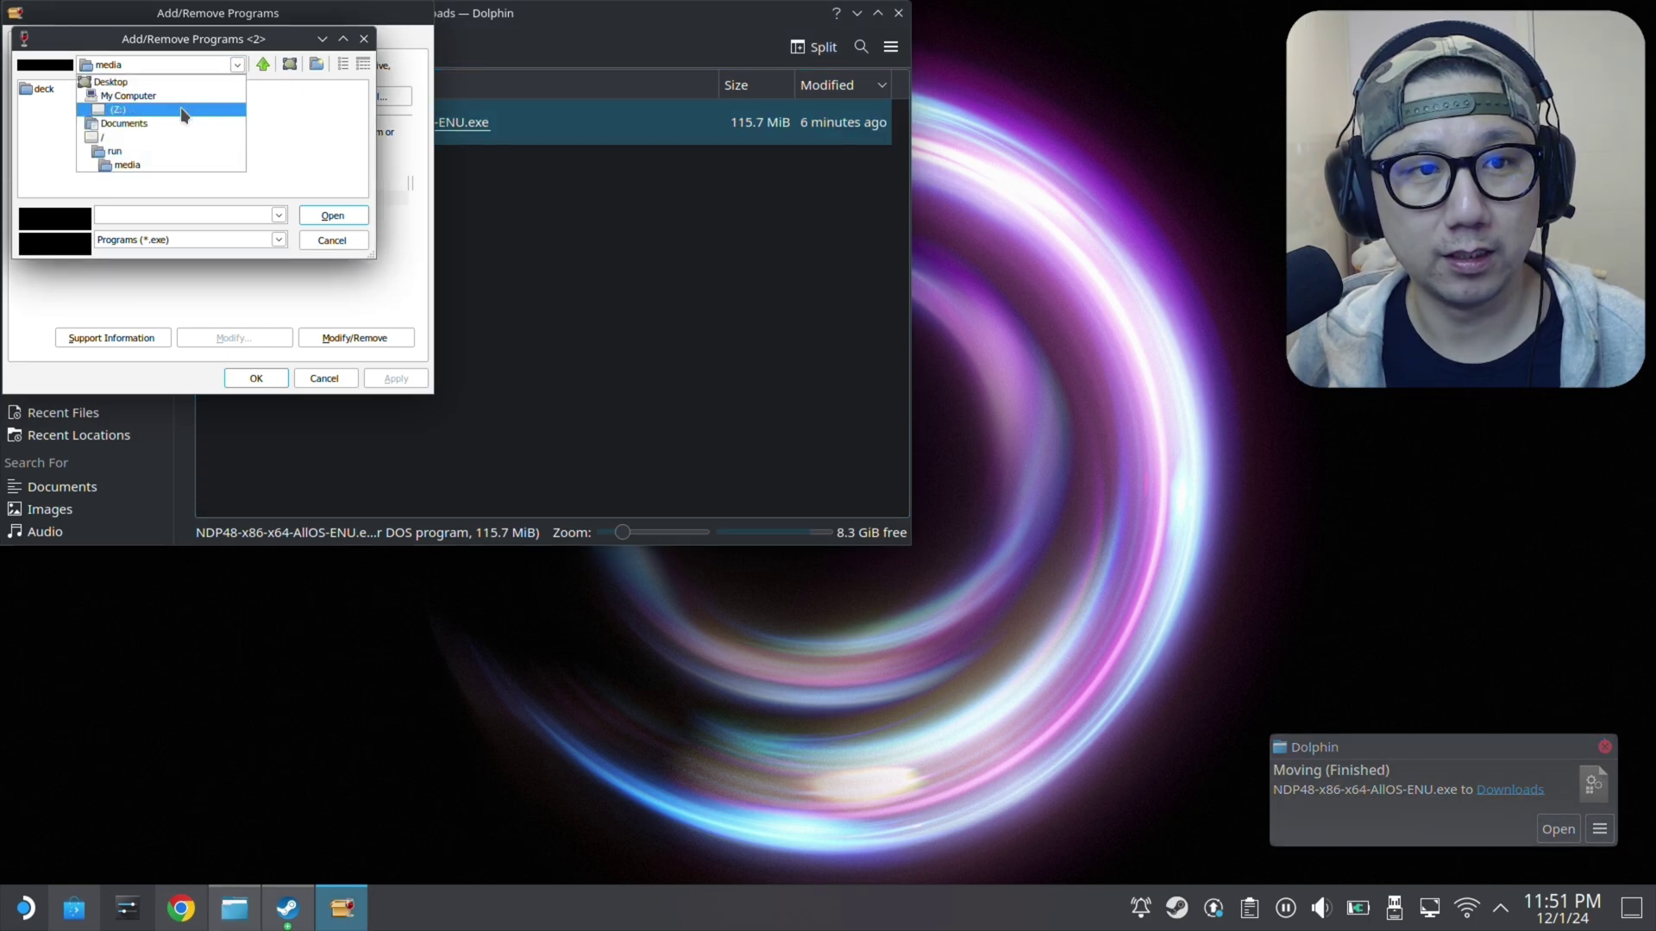
{"action": "left_click", "coordinate": [179, 109]}
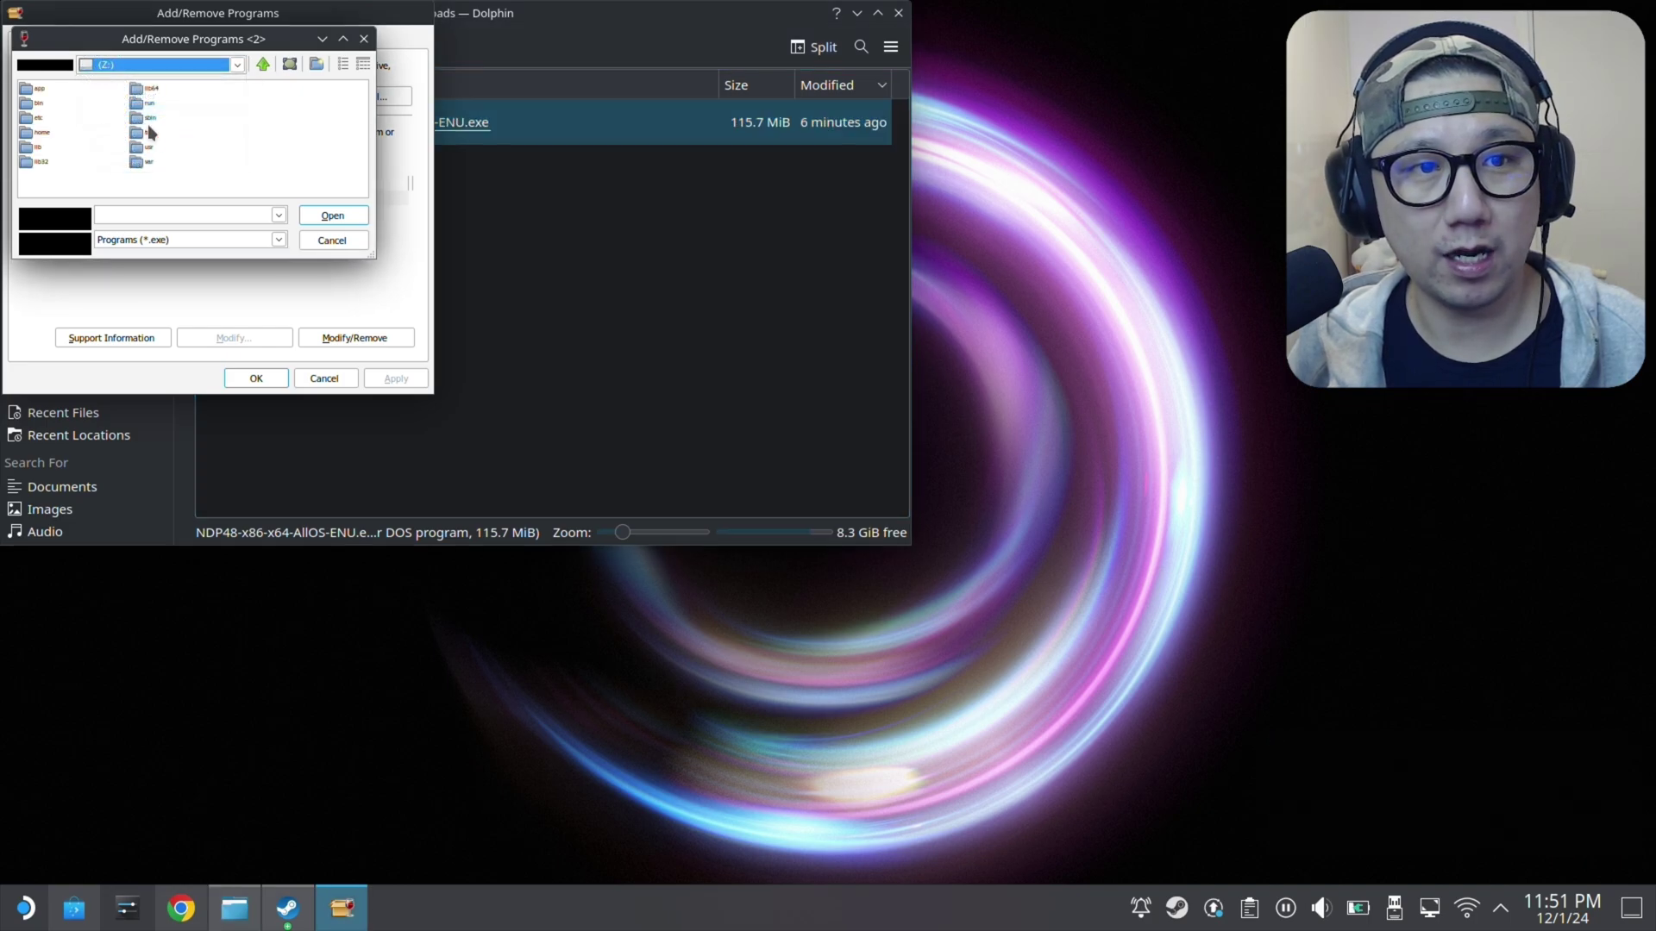
{"action": "double_click", "coordinate": [51, 135]}
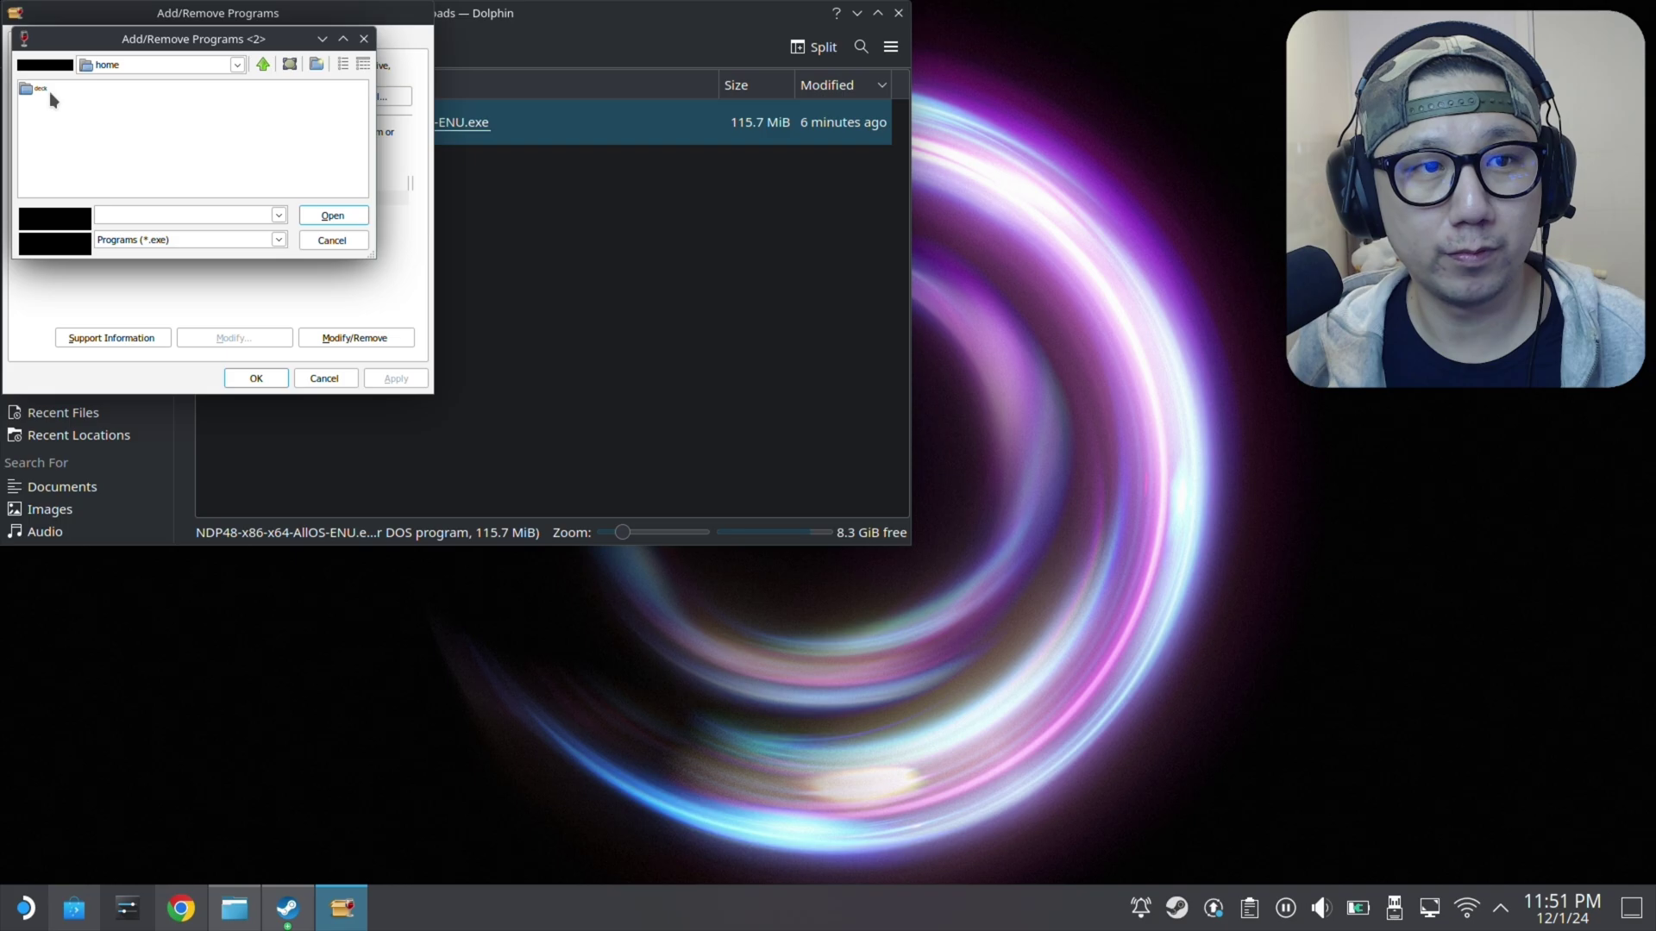
{"action": "double_click", "coordinate": [39, 88]}
{"action": "double_click", "coordinate": [54, 114]}
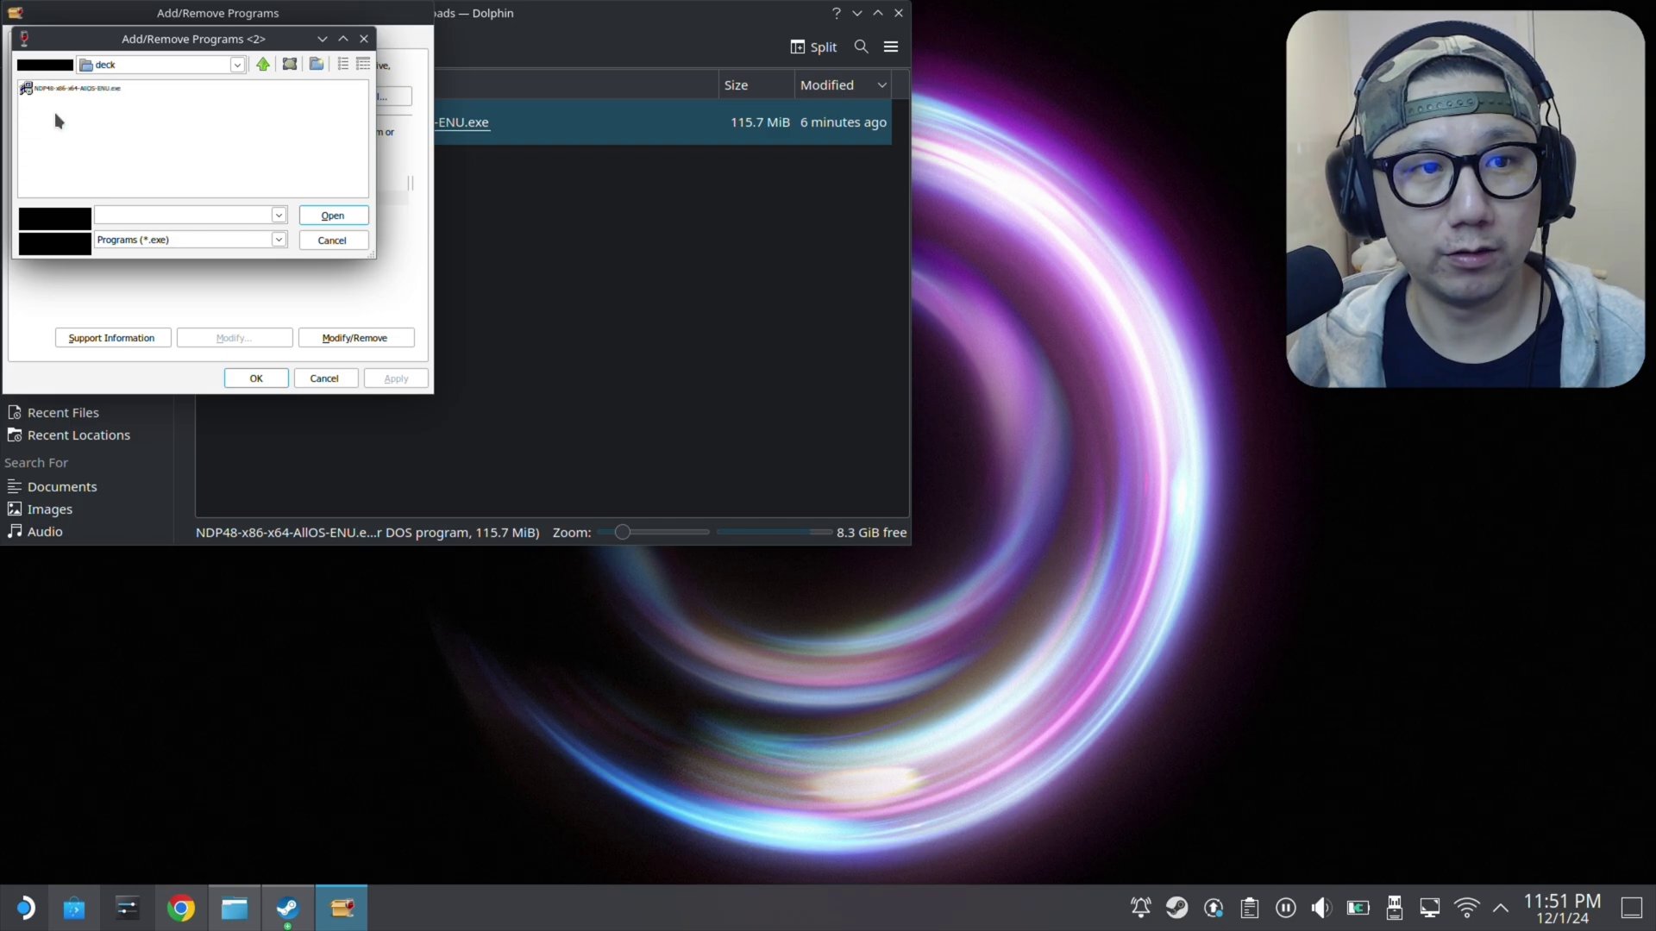
{"action": "left_click", "coordinate": [90, 88]}
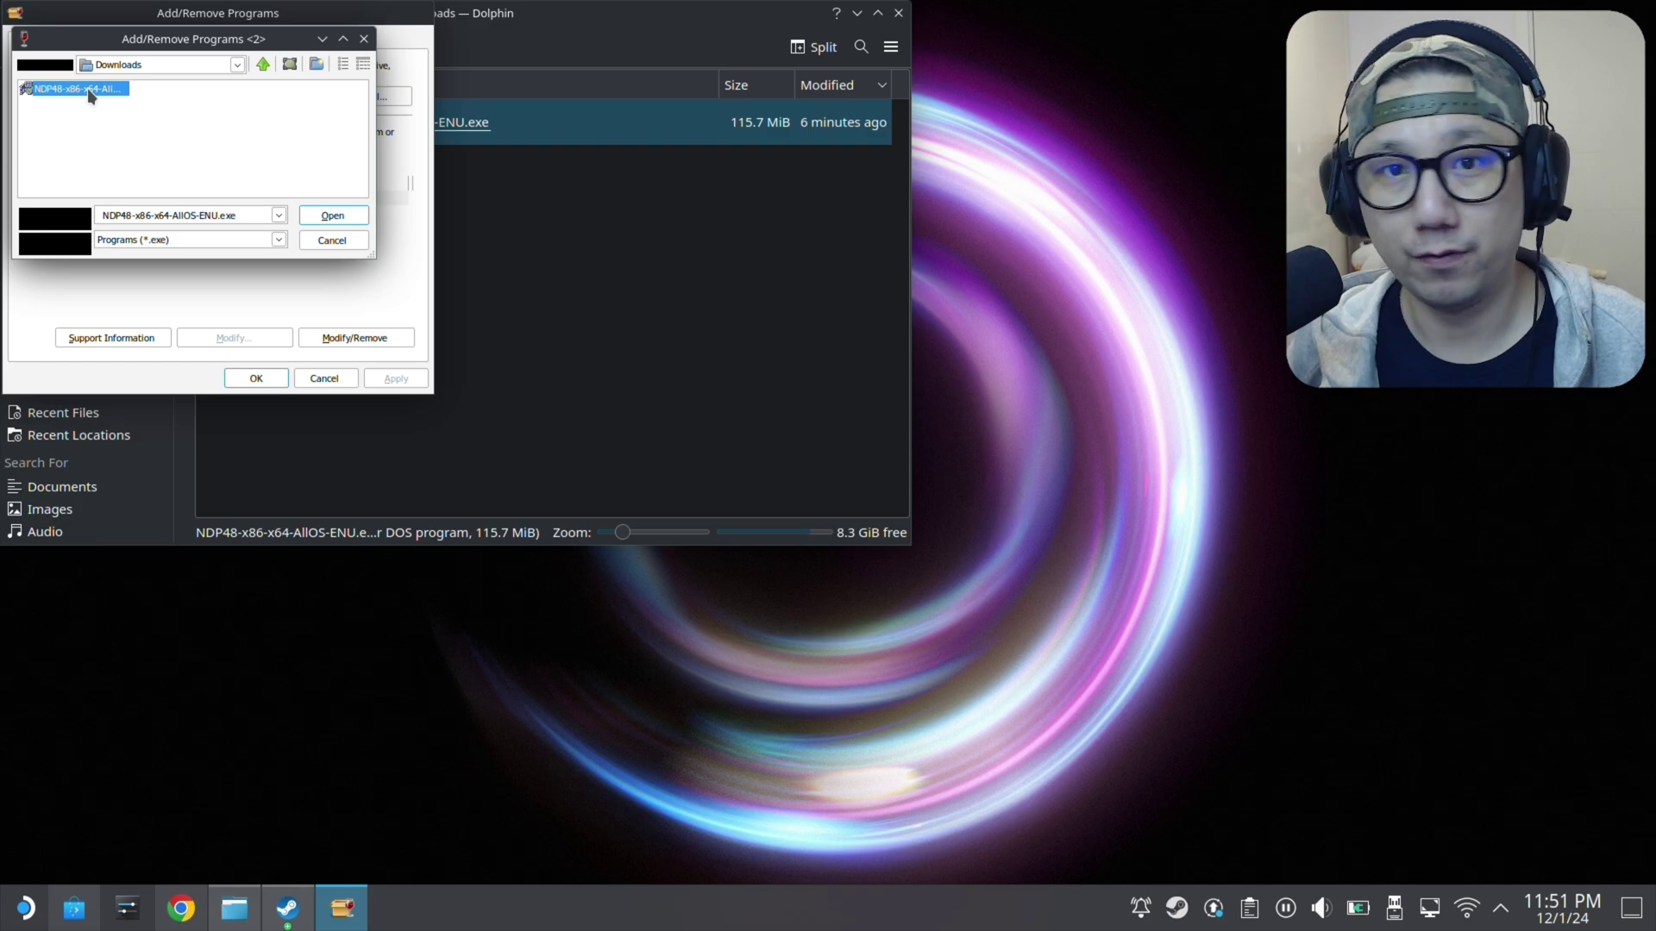
{"action": "double_click", "coordinate": [88, 90]}
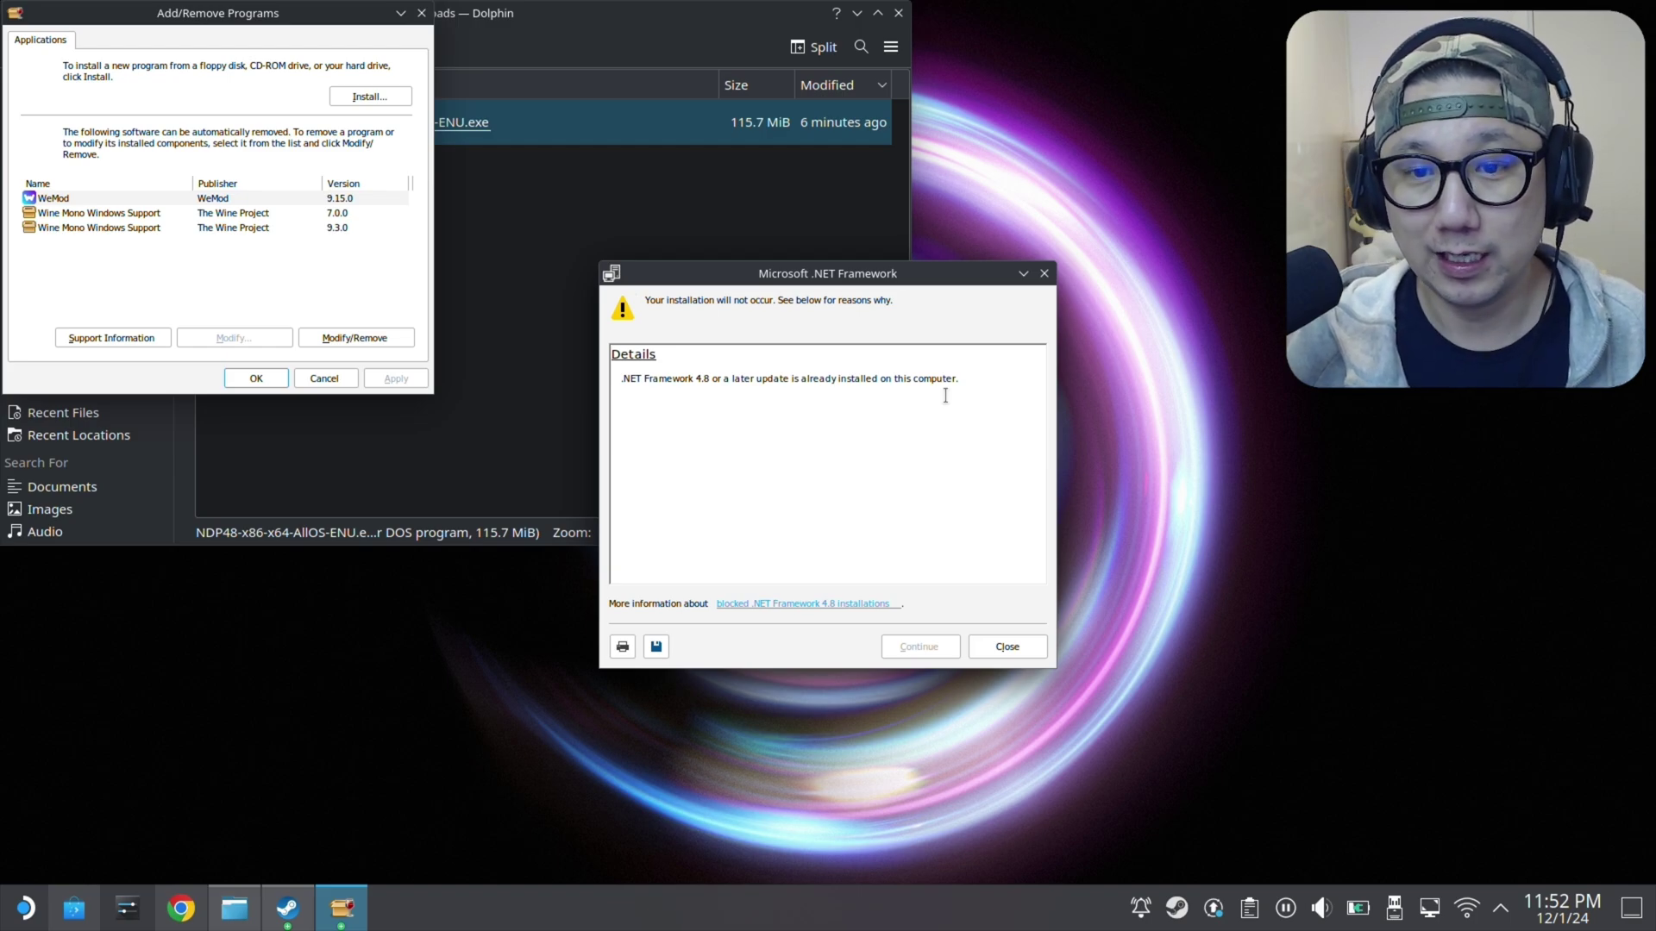
{"action": "left_click", "coordinate": [1023, 652]}
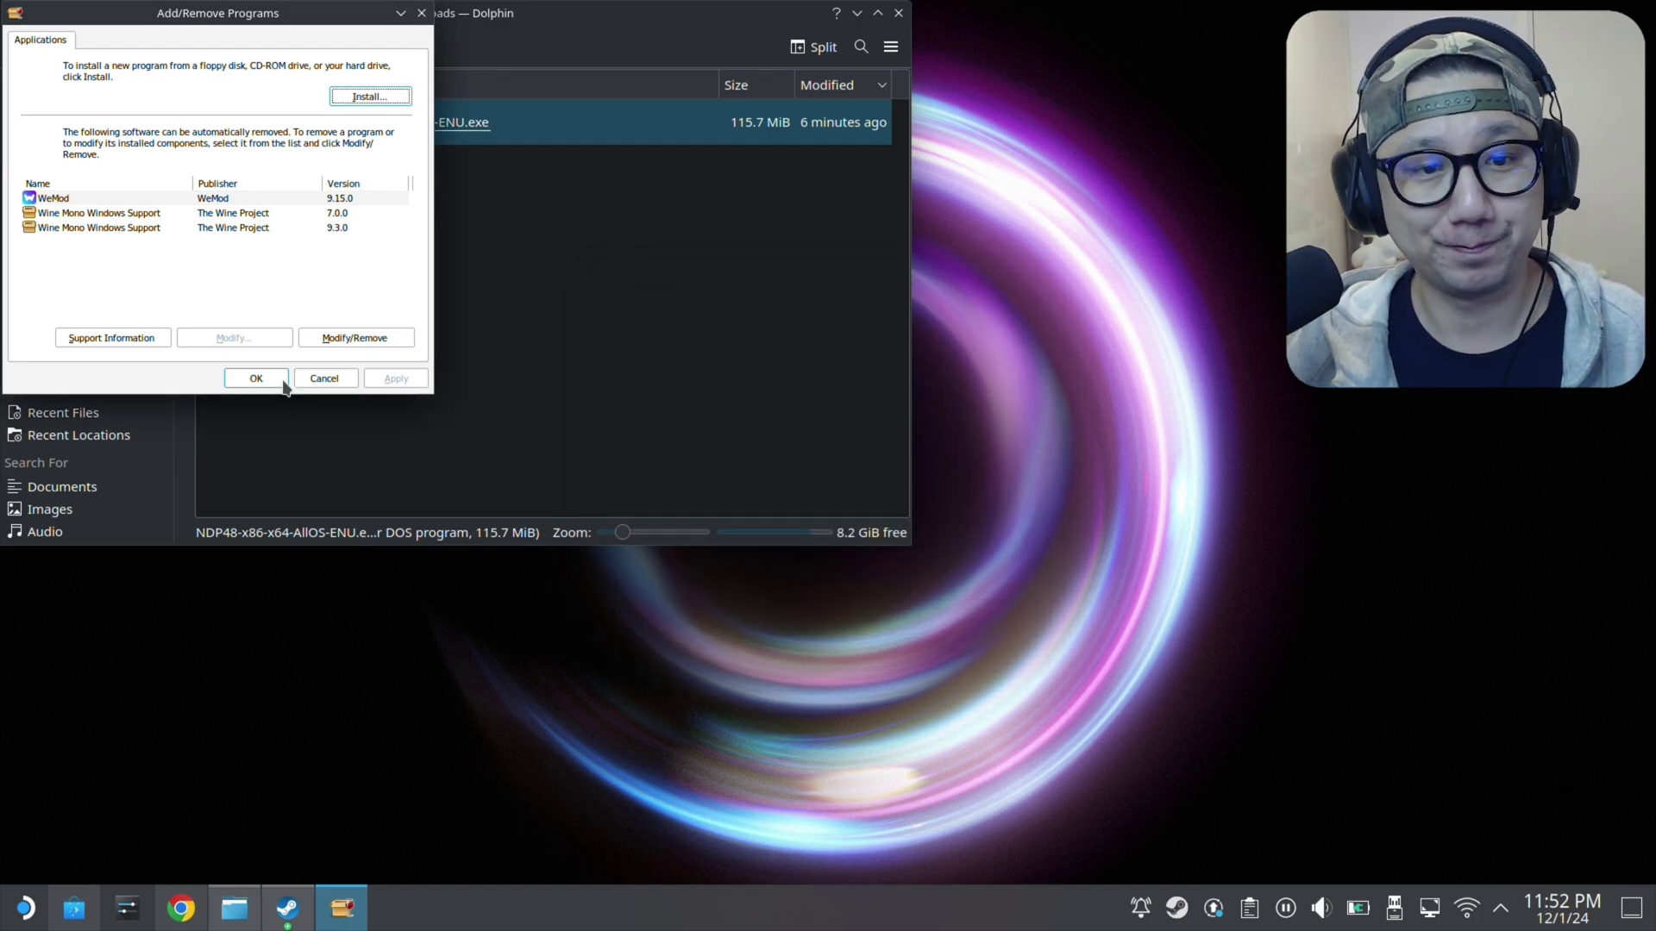
- Close Add/Remove Programs, the Winetricks prompt and the Dolphin file manager window
{"action": "left_click", "coordinate": [282, 382]}
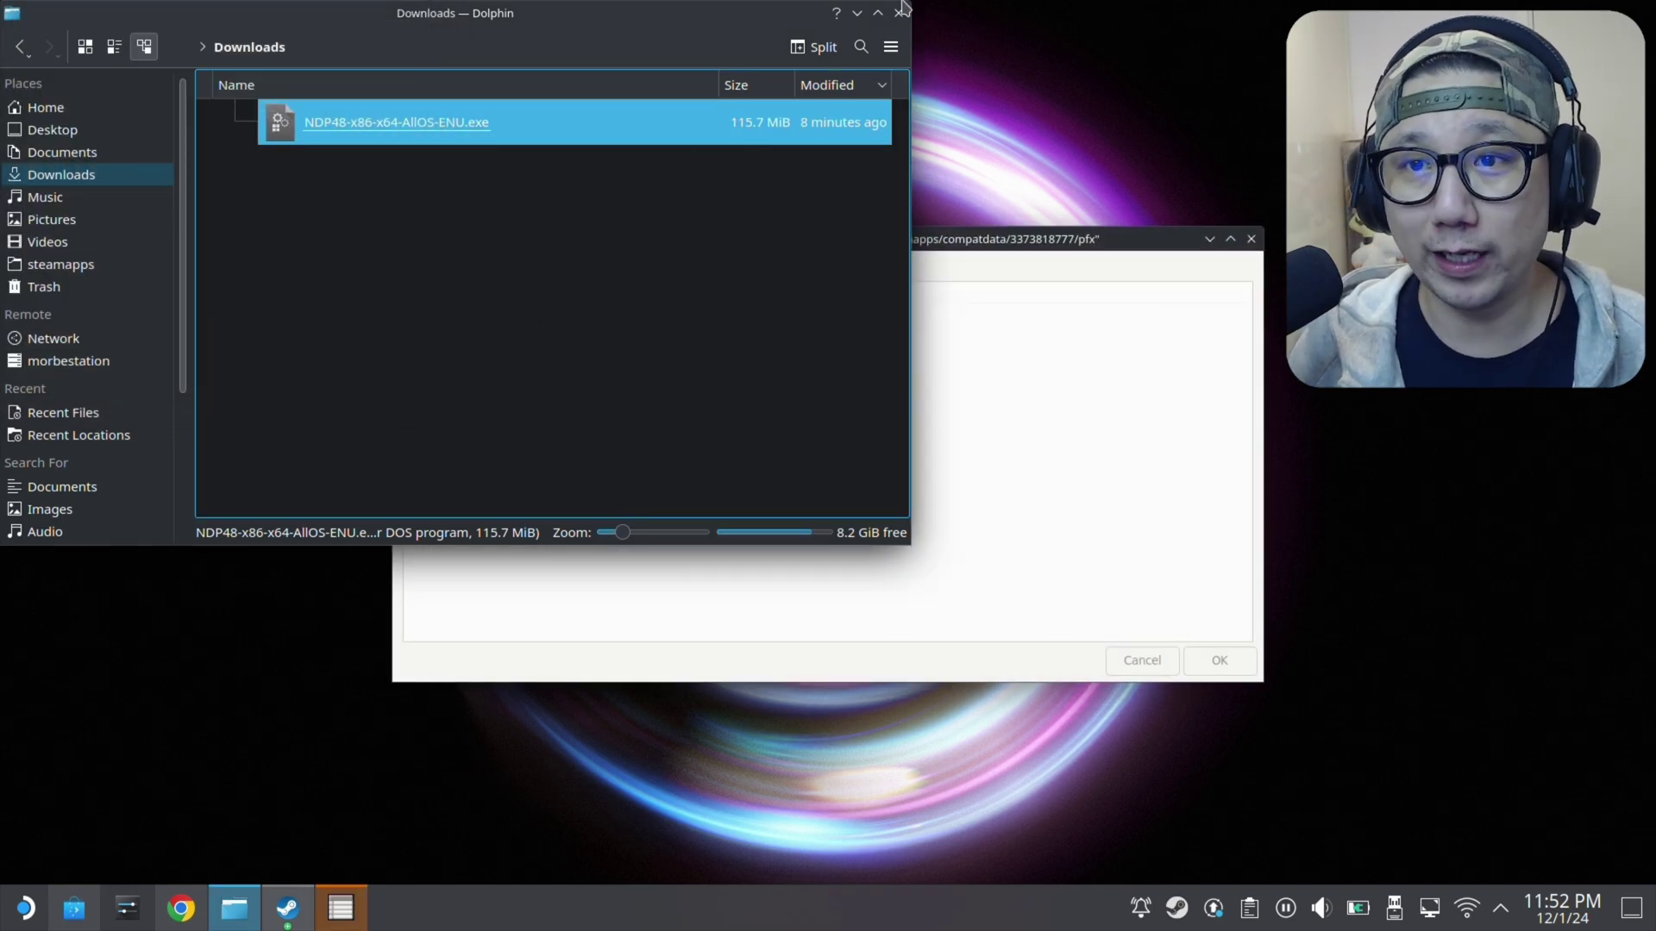
{"action": "left_click", "coordinate": [1149, 237]}
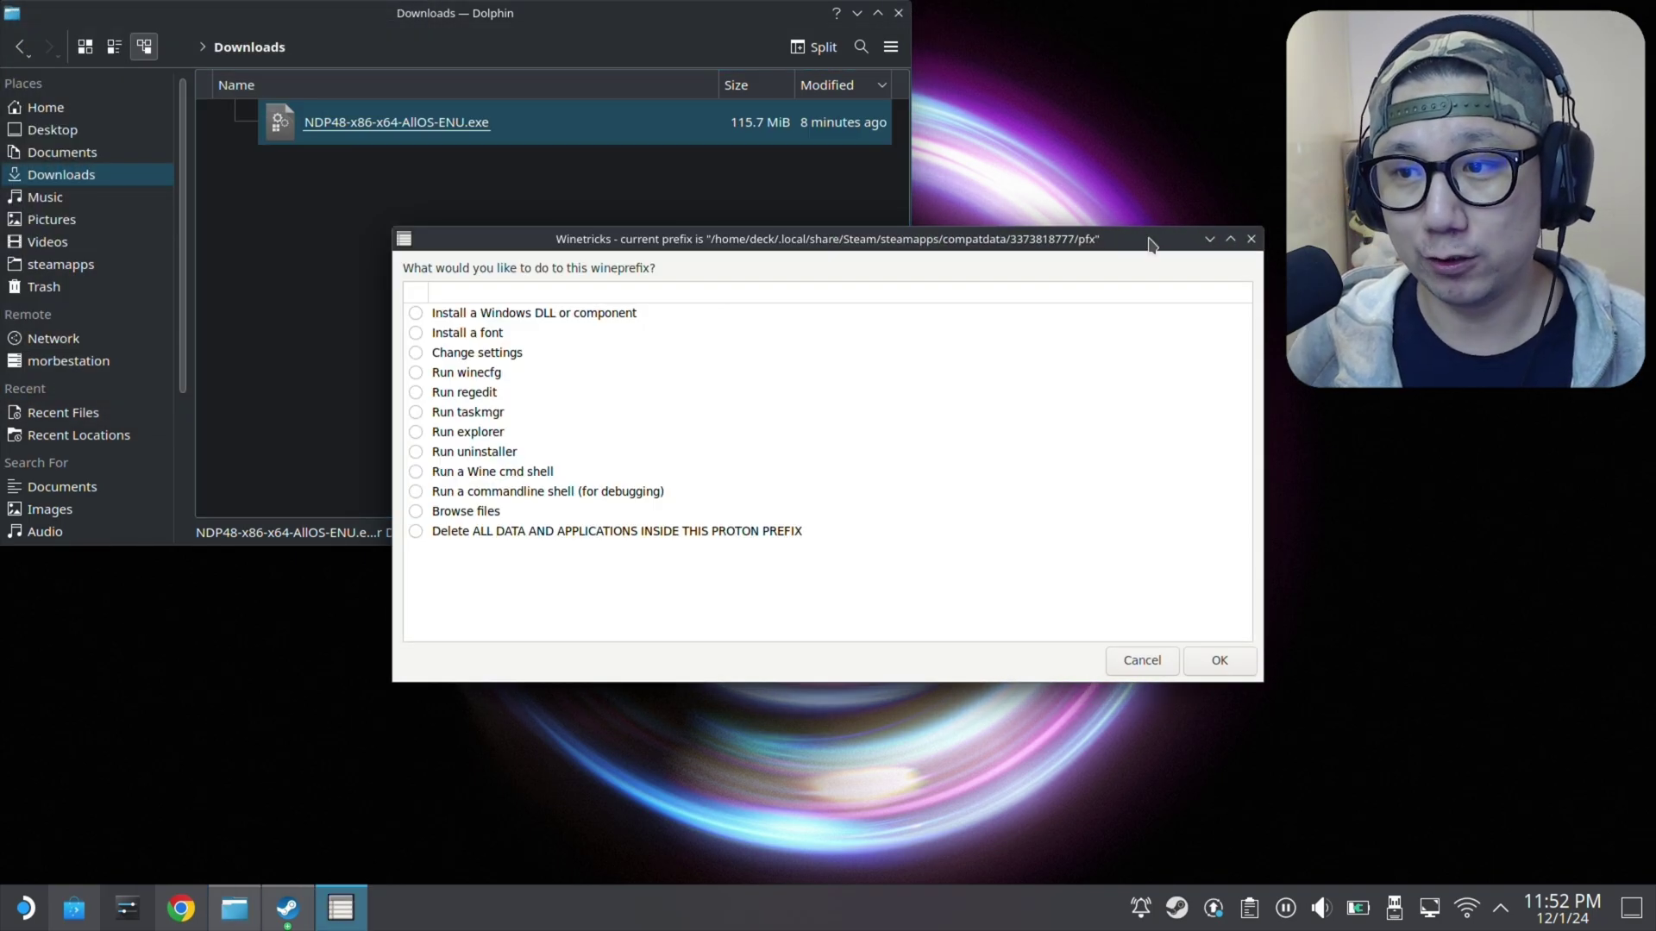
{"action": "left_click", "coordinate": [1251, 239]}
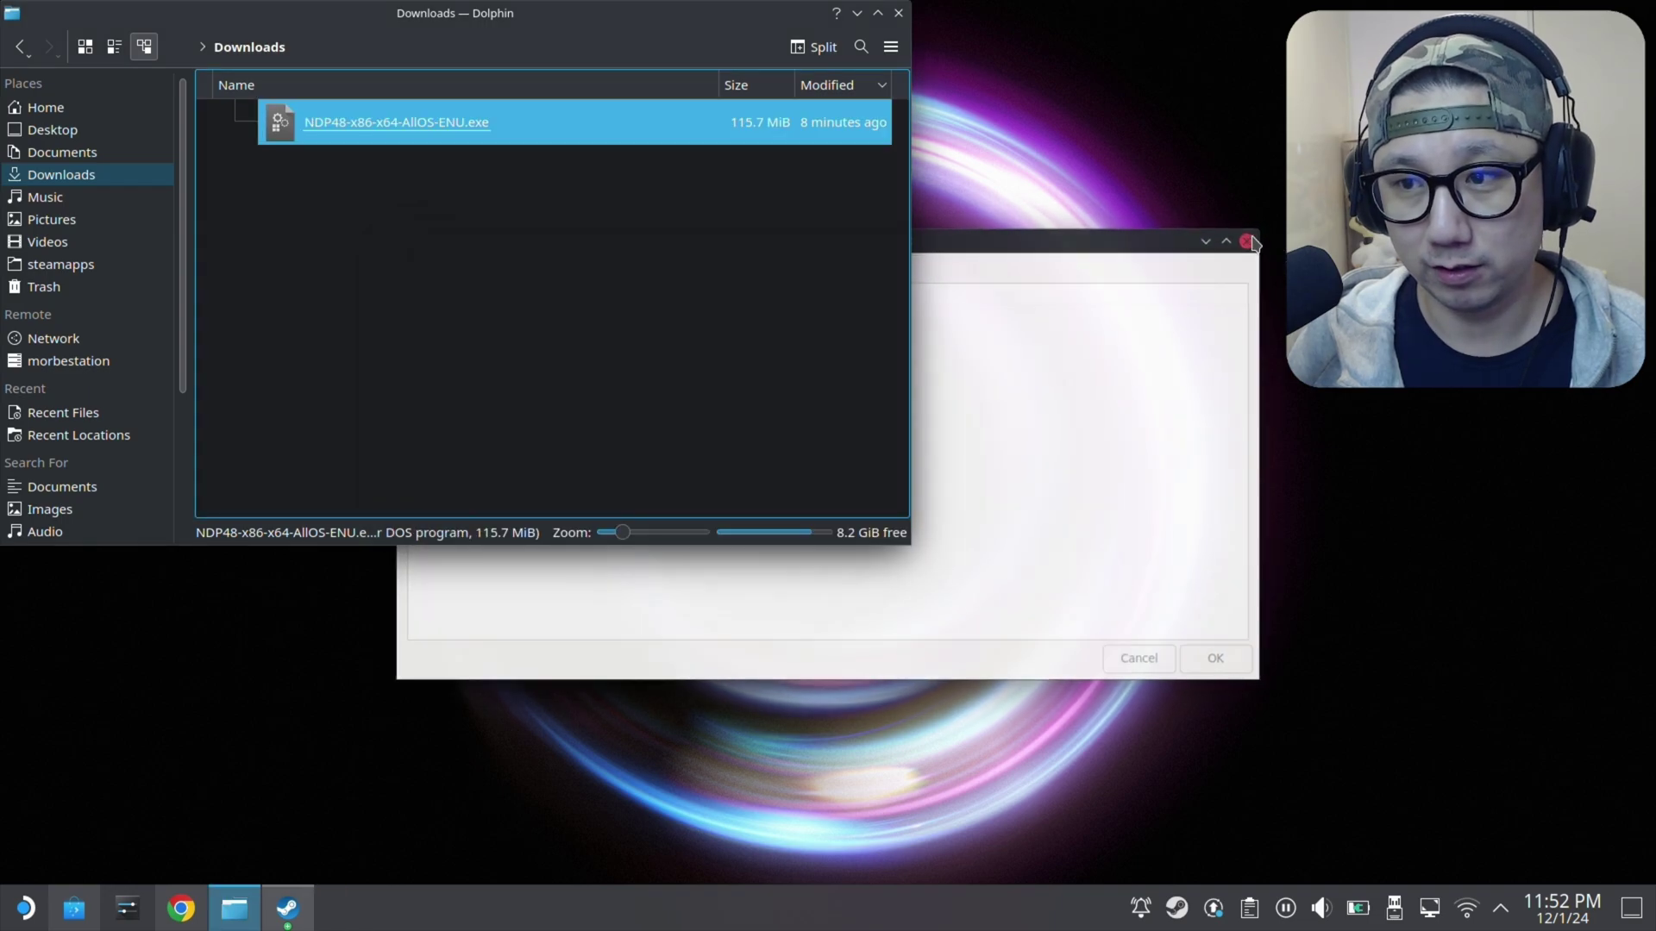
{"action": "left_click", "coordinate": [898, 13]}
- In a new Chrome tab, search 'dropbox' and go to the Dropbox sign-in page
{"action": "left_click", "coordinate": [182, 908]}
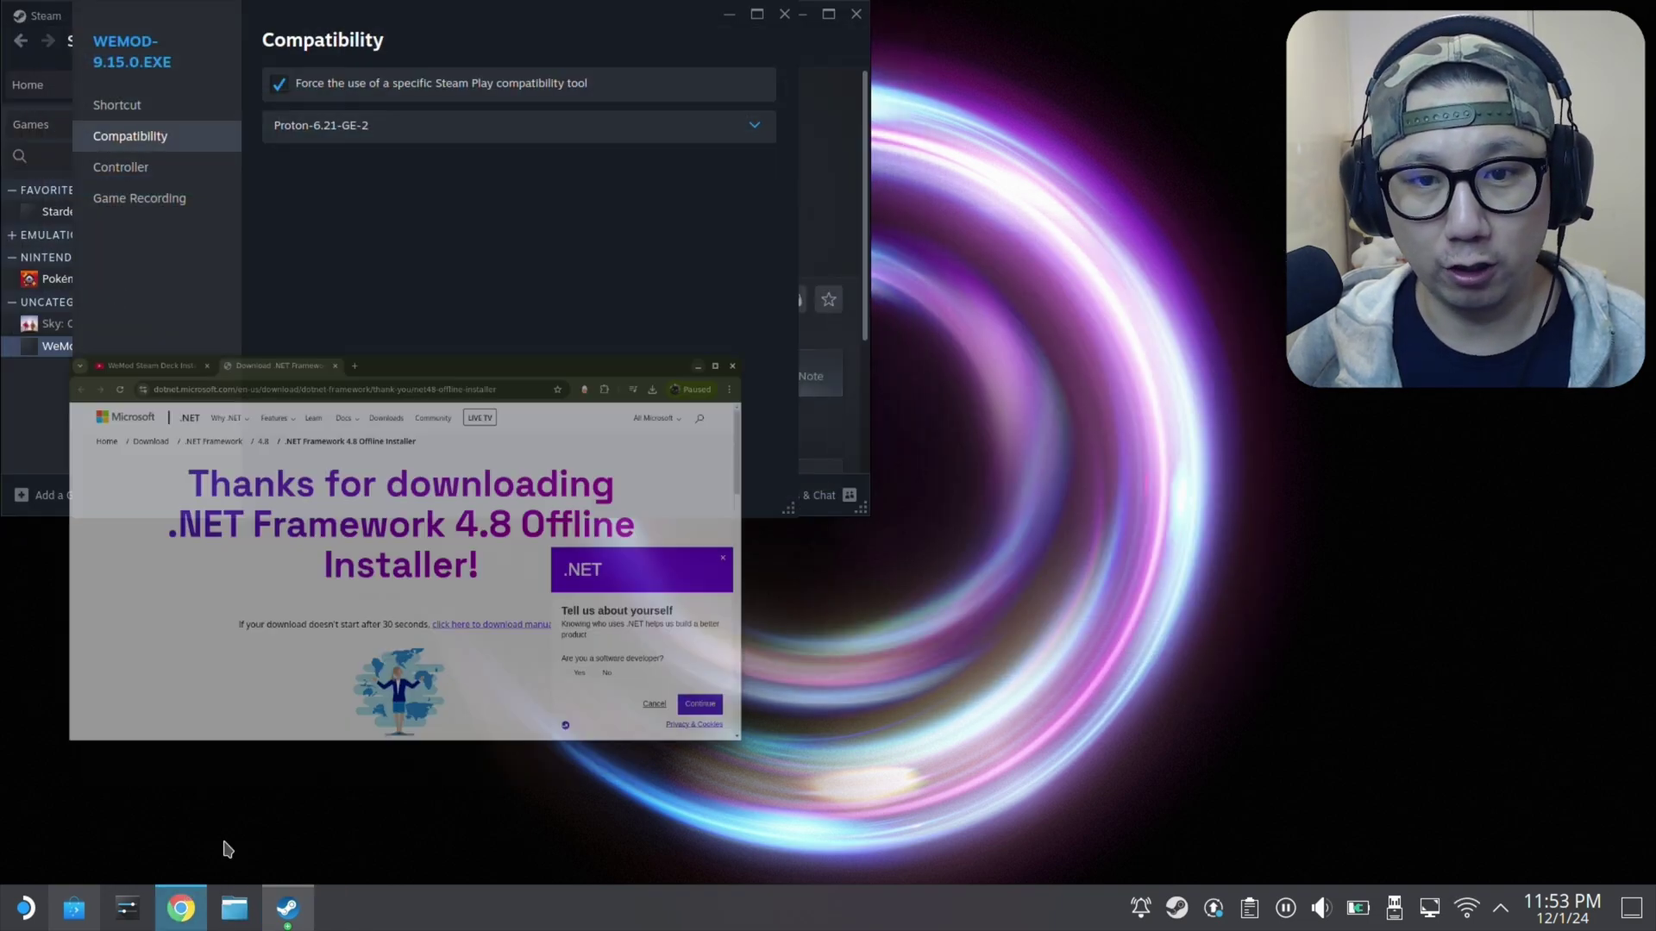
{"action": "left_click", "coordinate": [475, 28]}
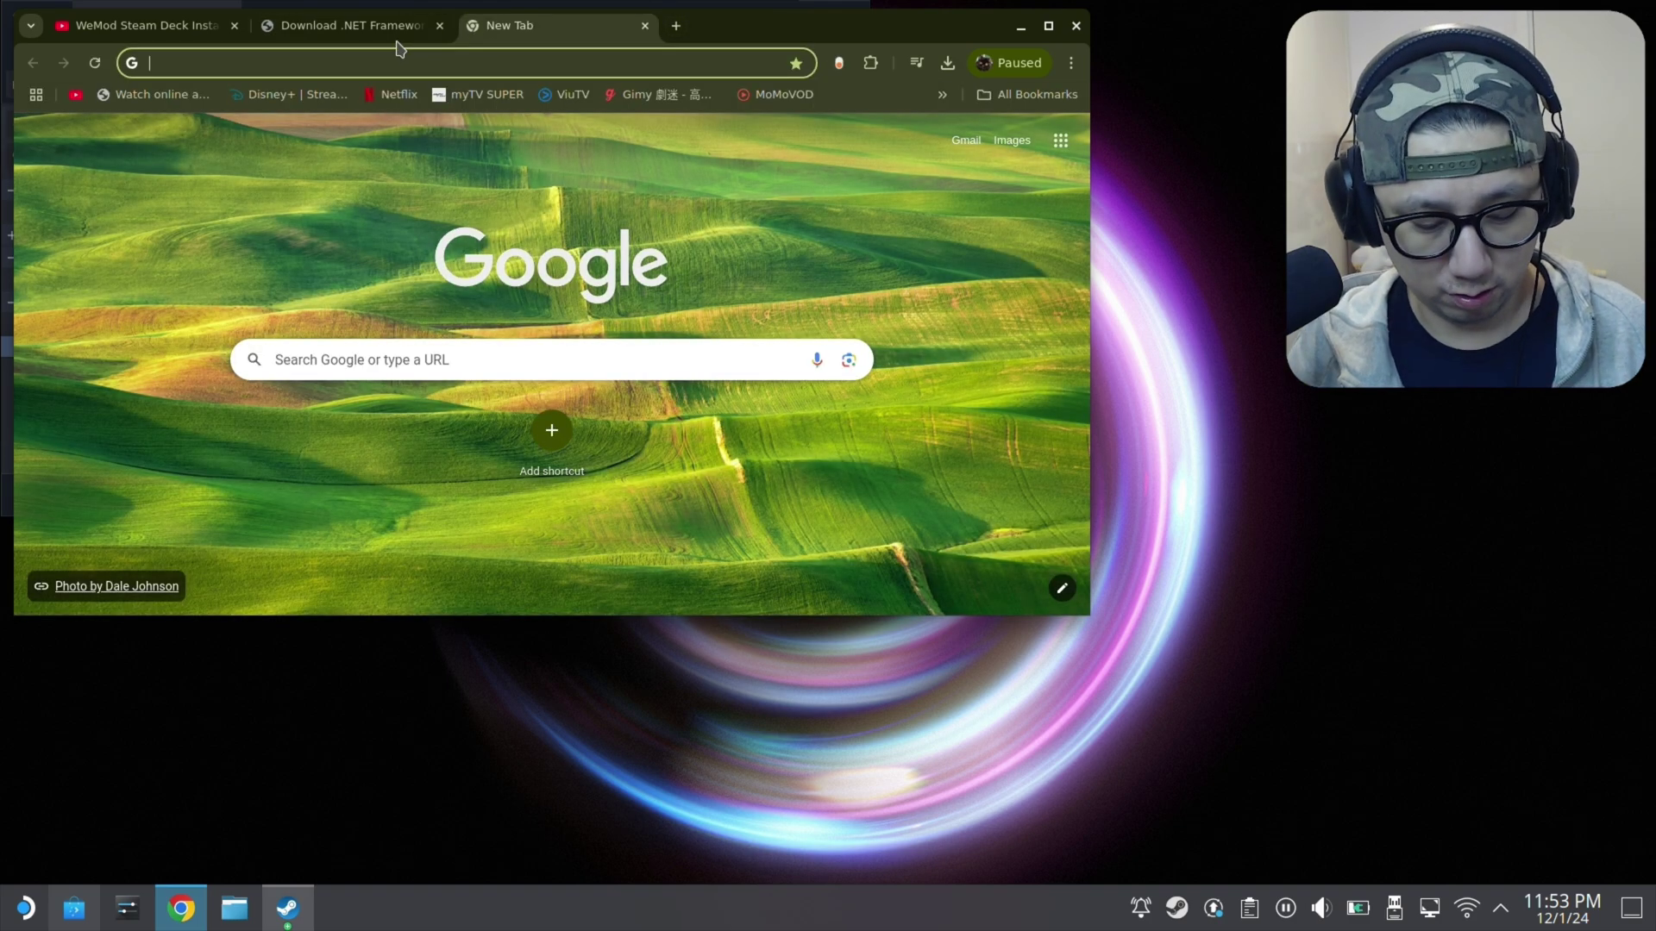
{"action": "type", "text": "dropbox"}
{"action": "key", "text": "Return"}
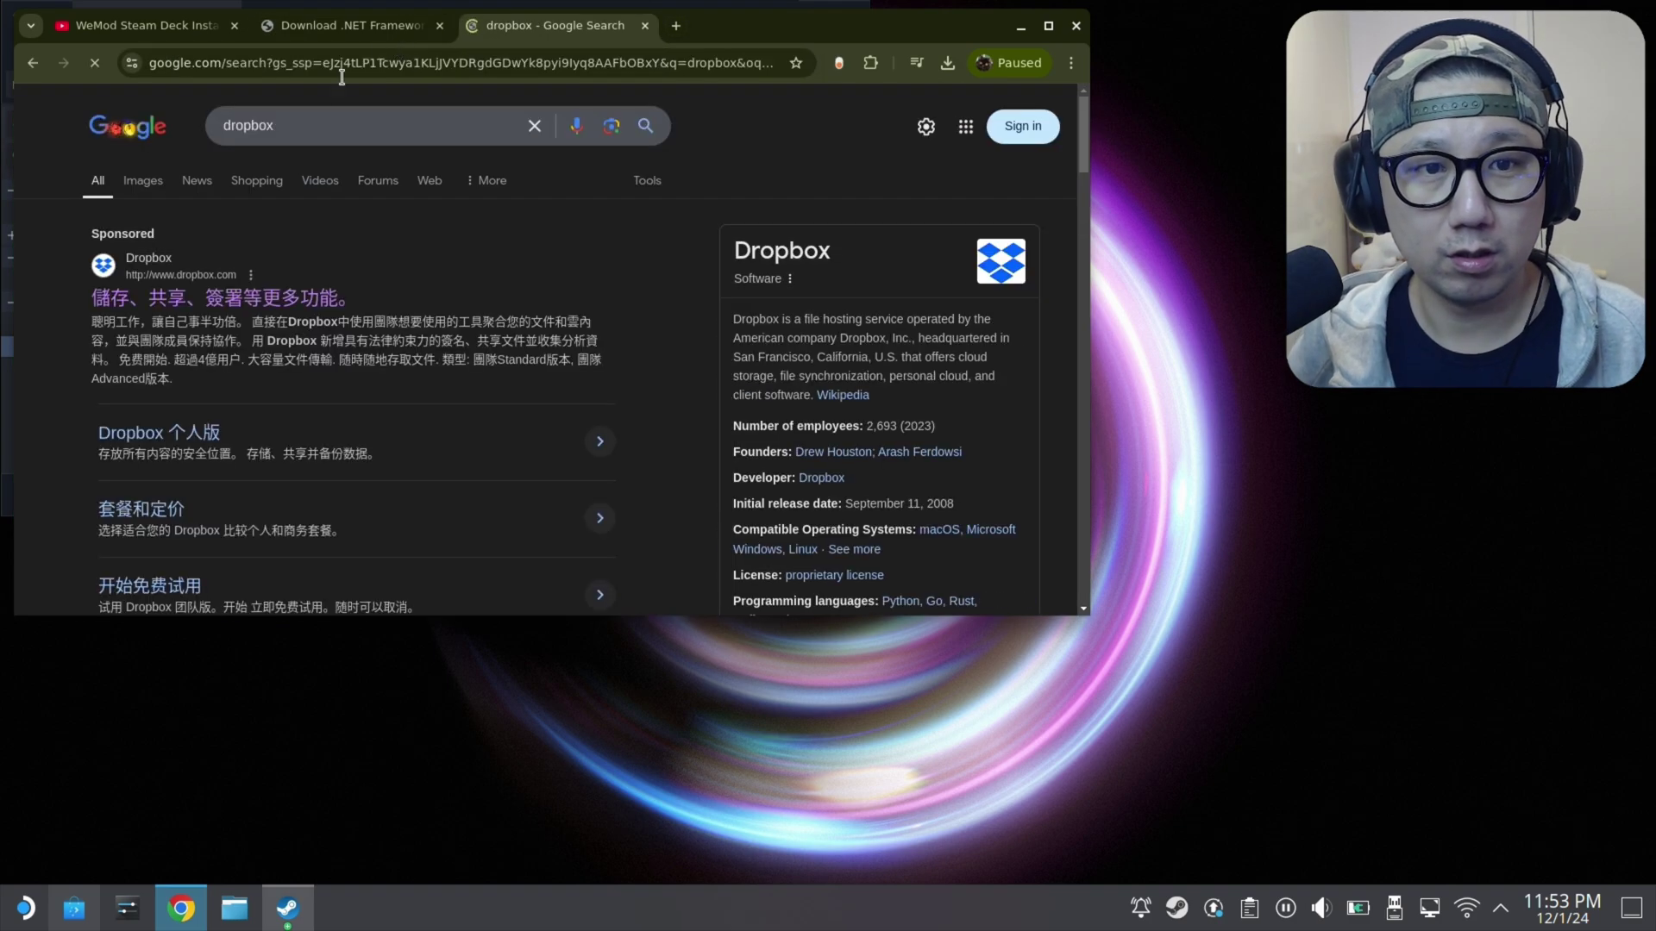
{"action": "left_click", "coordinate": [216, 300]}
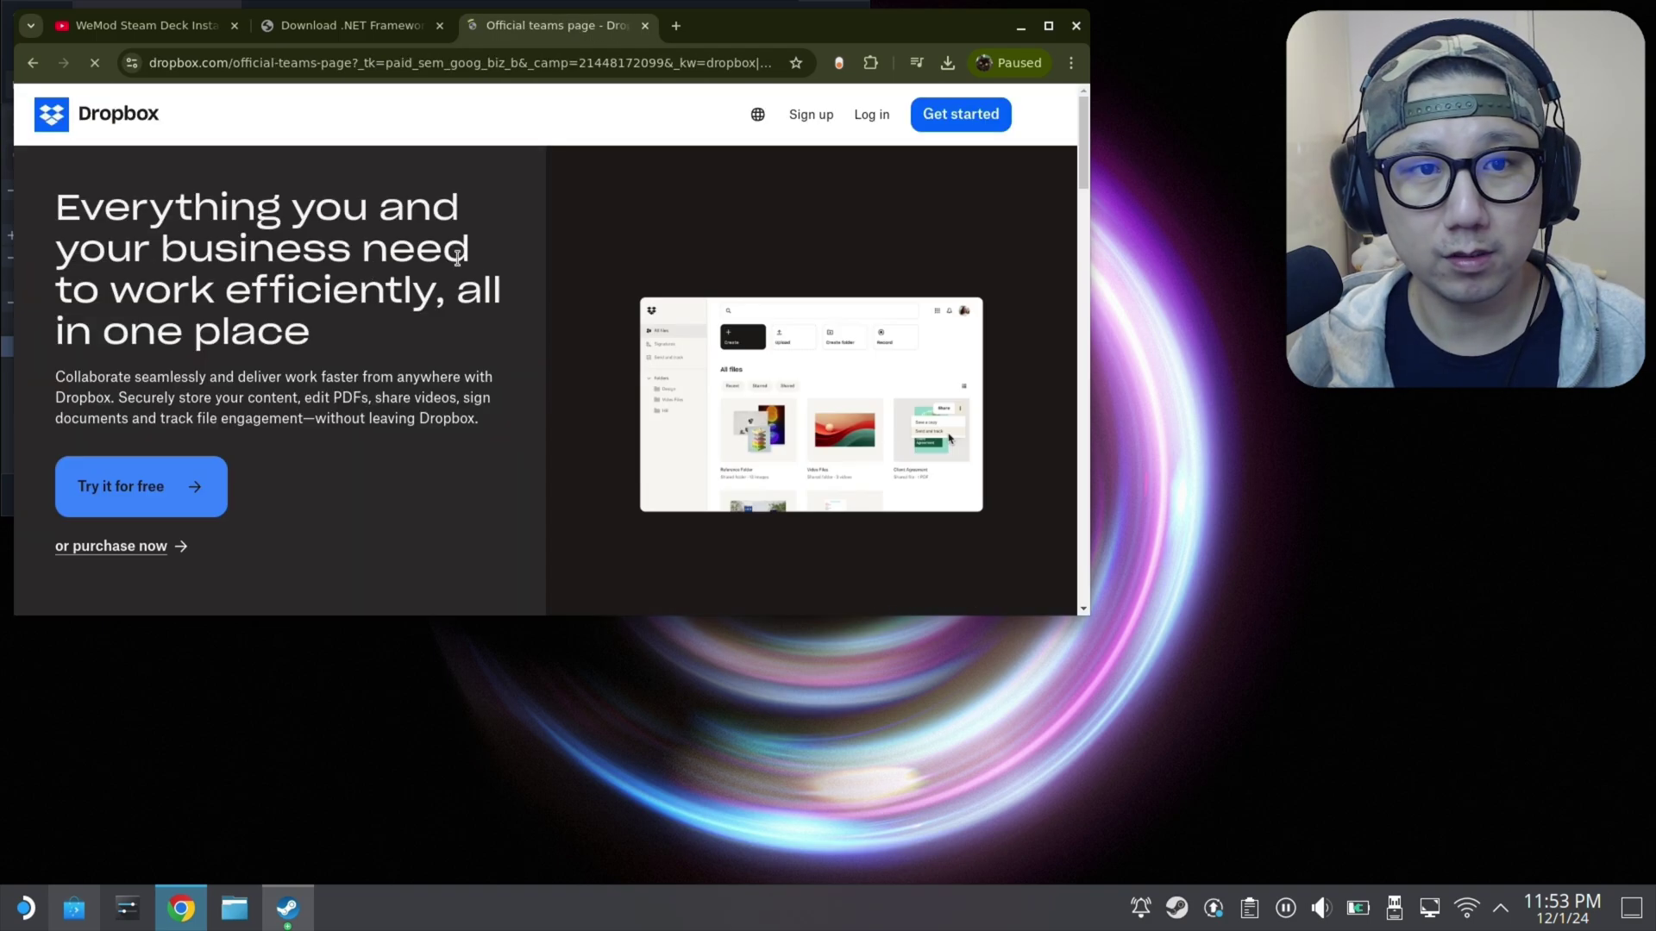
{"action": "left_click", "coordinate": [873, 116]}
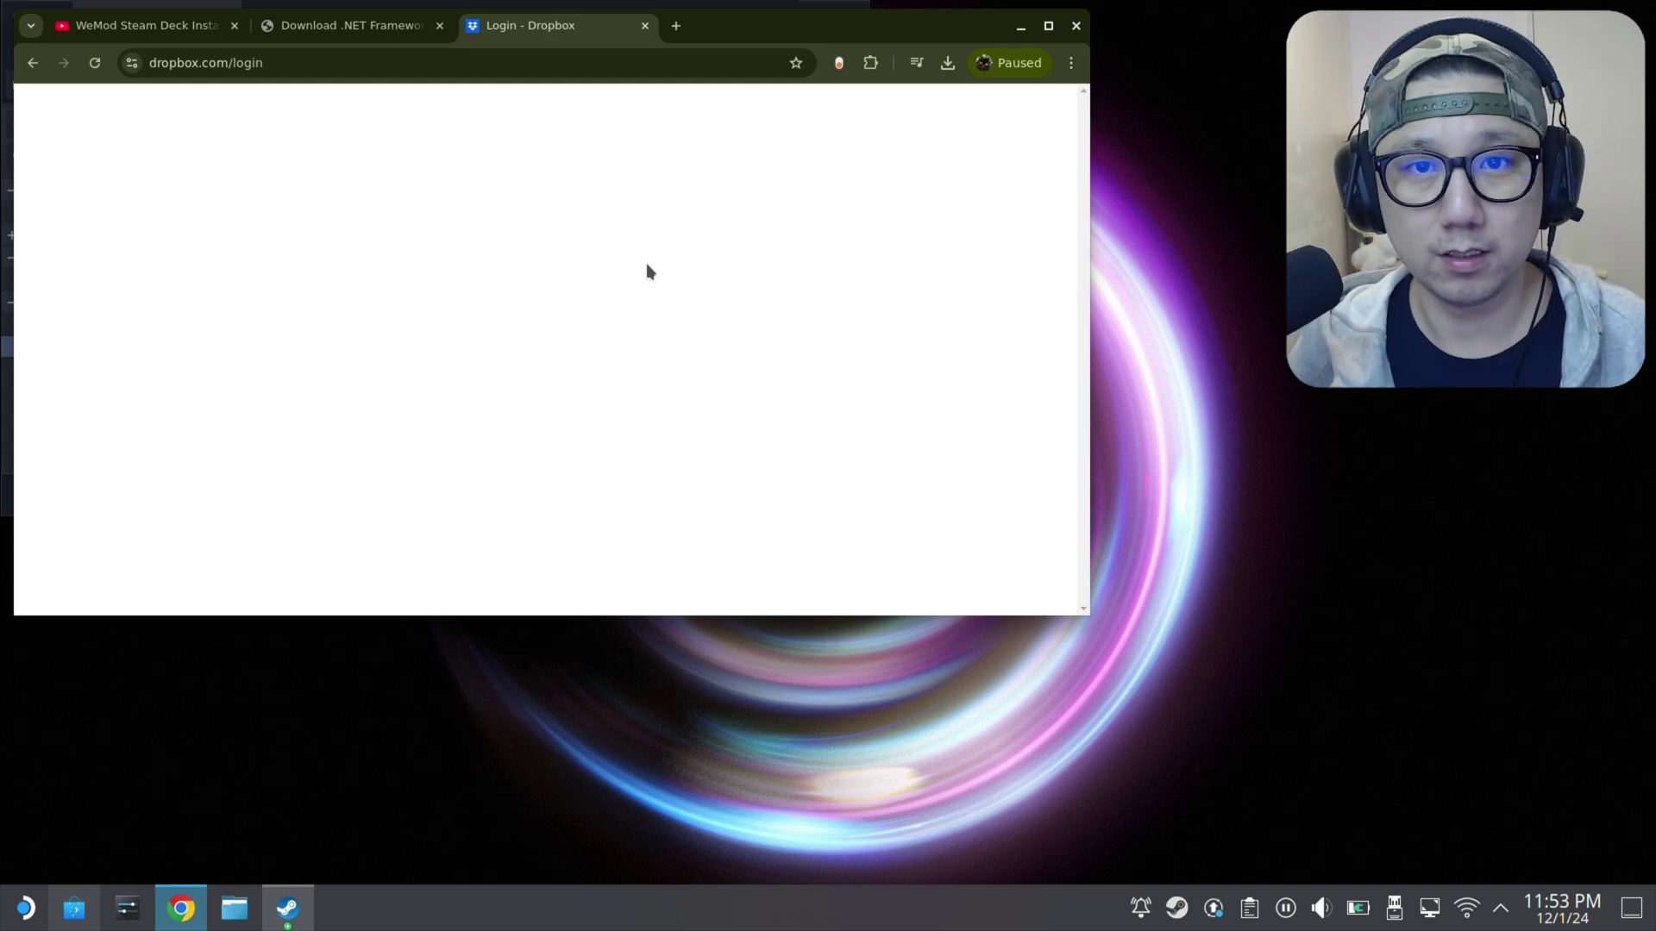
- Glance at the .NET Framework download tab, return to Dropbox login, and open Chrome's menu
{"action": "left_click", "coordinate": [387, 34]}
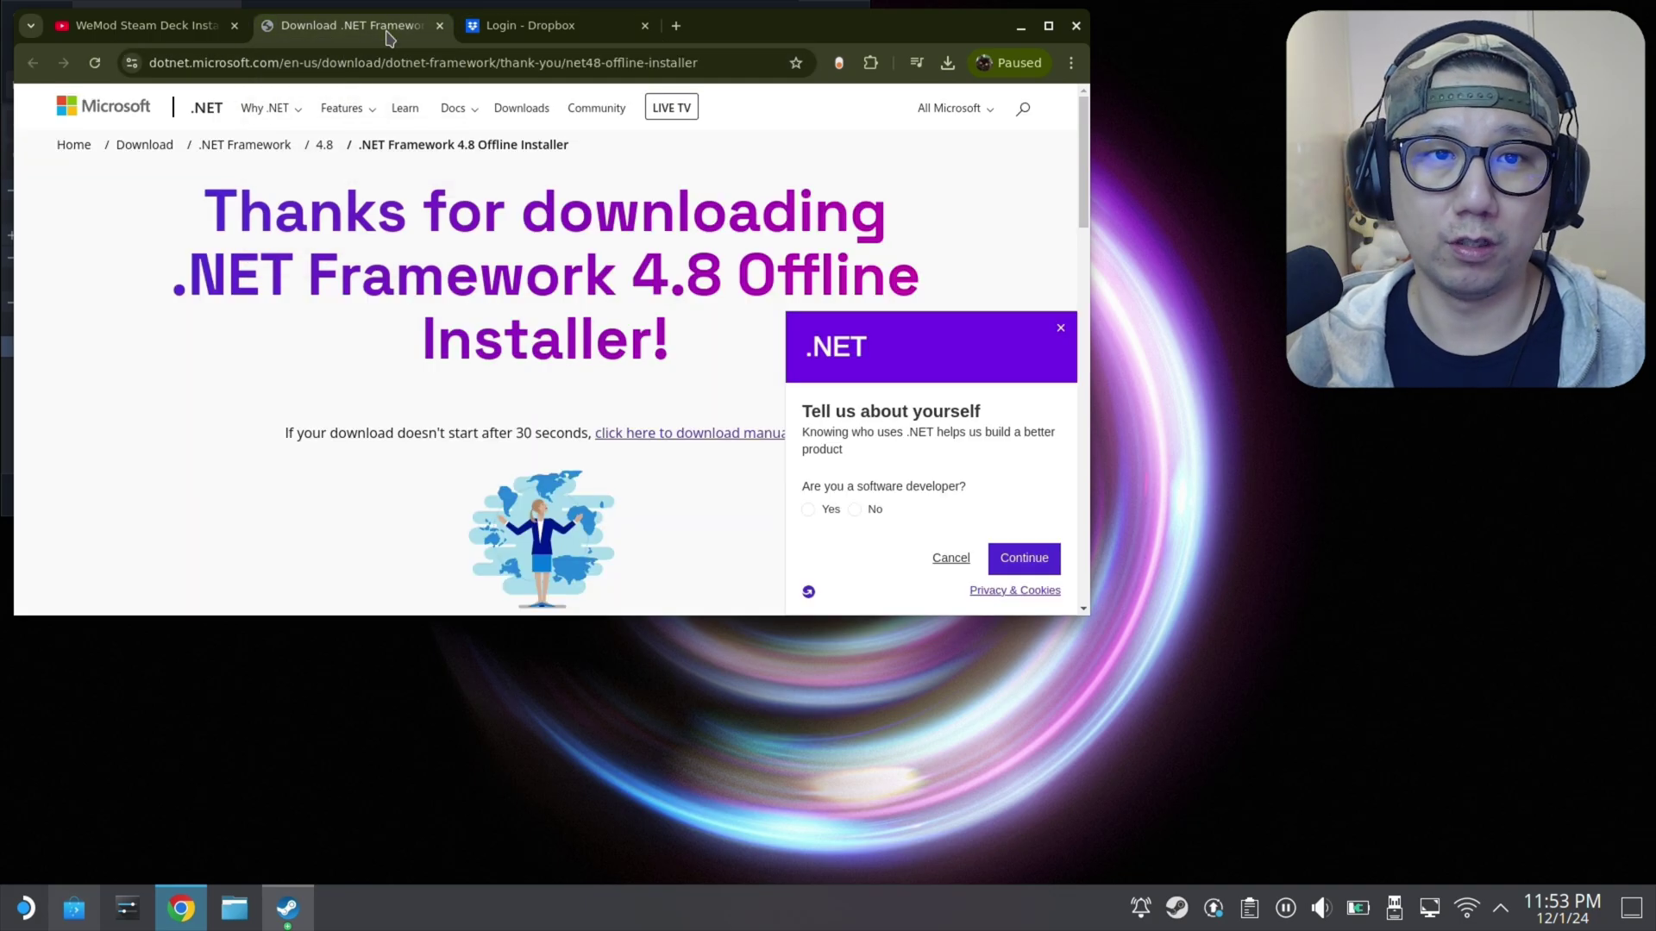
{"action": "left_click", "coordinate": [530, 27]}
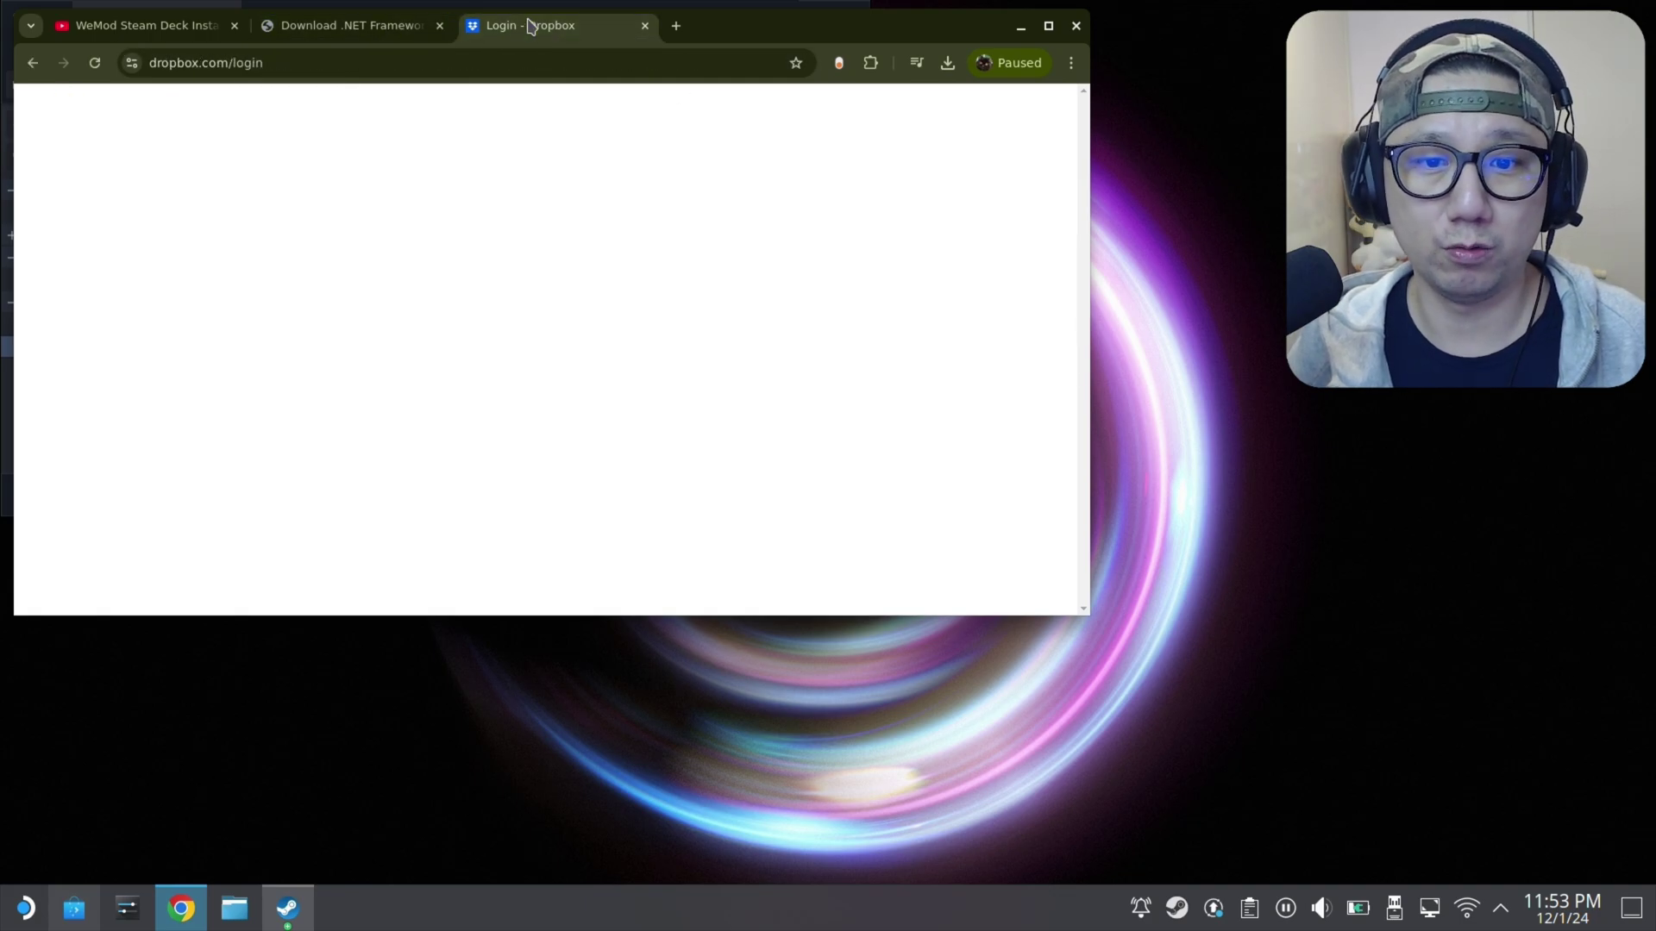
{"action": "left_click", "coordinate": [1072, 62]}
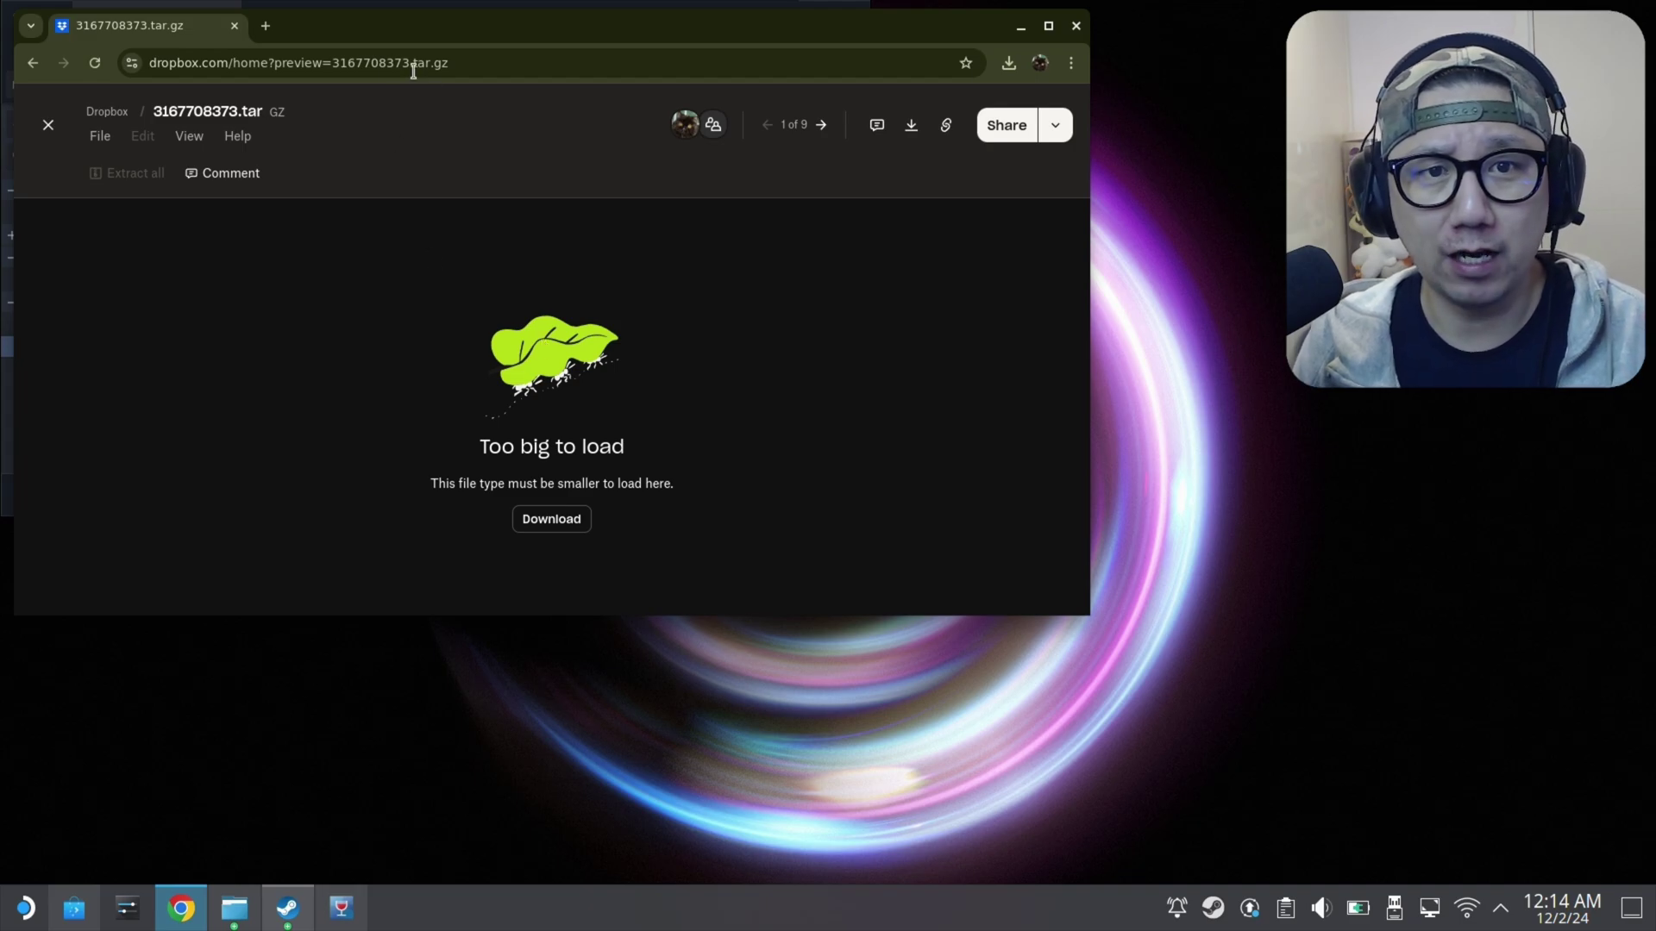
{"action": "left_click", "coordinate": [228, 920]}
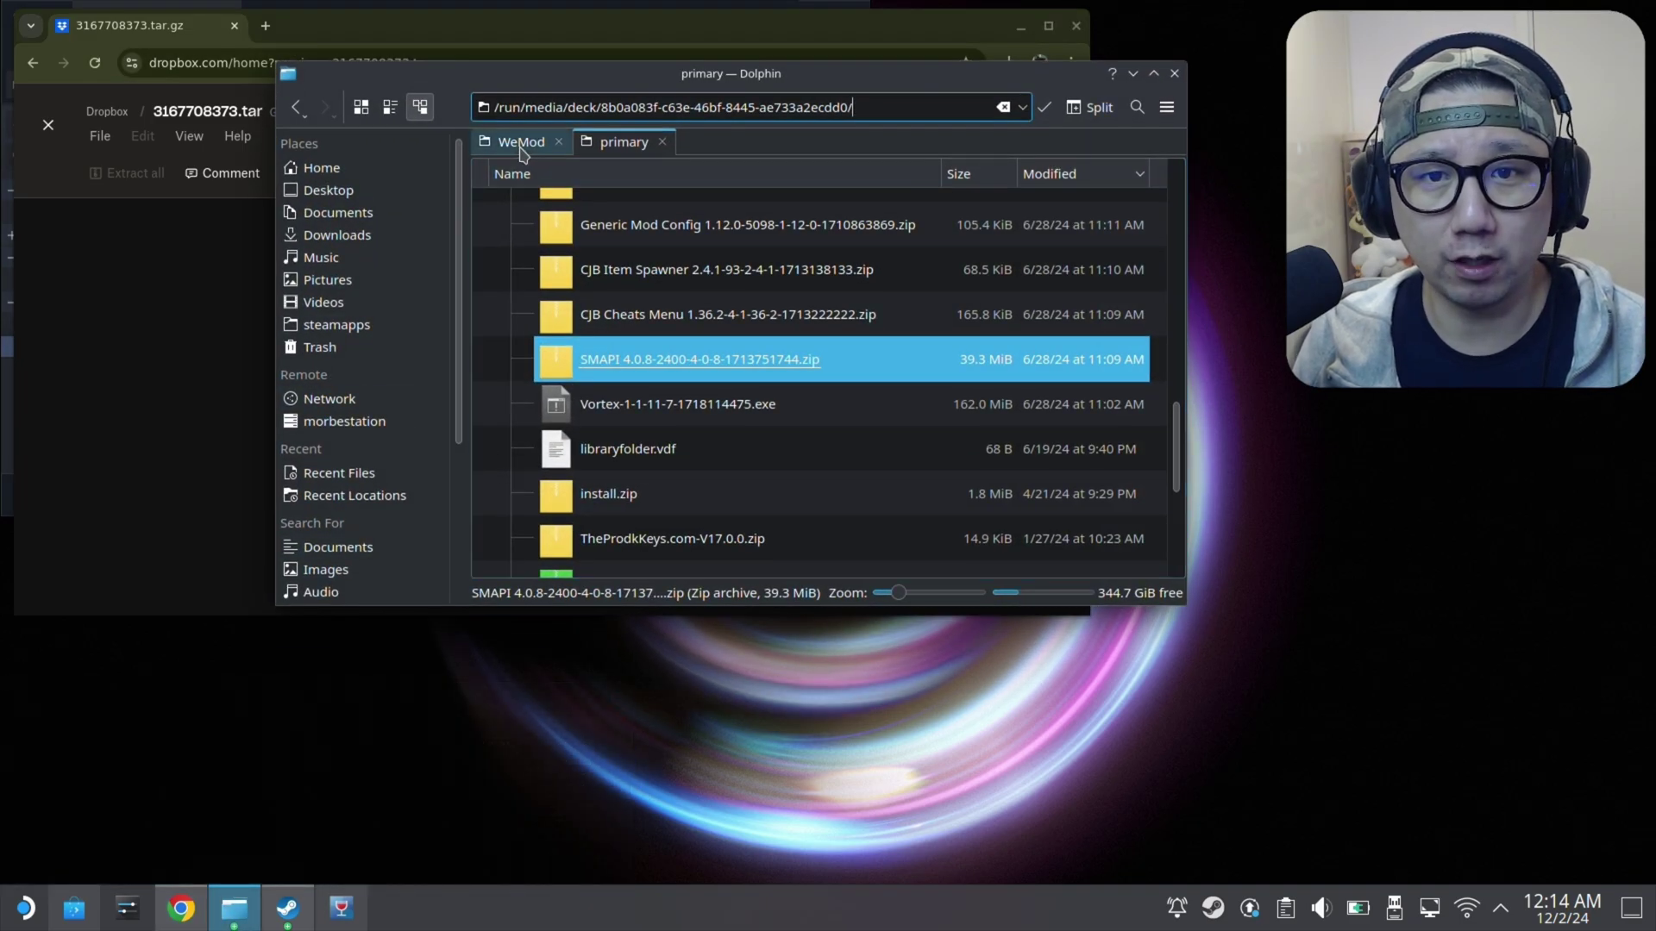
{"action": "left_click", "coordinate": [662, 142]}
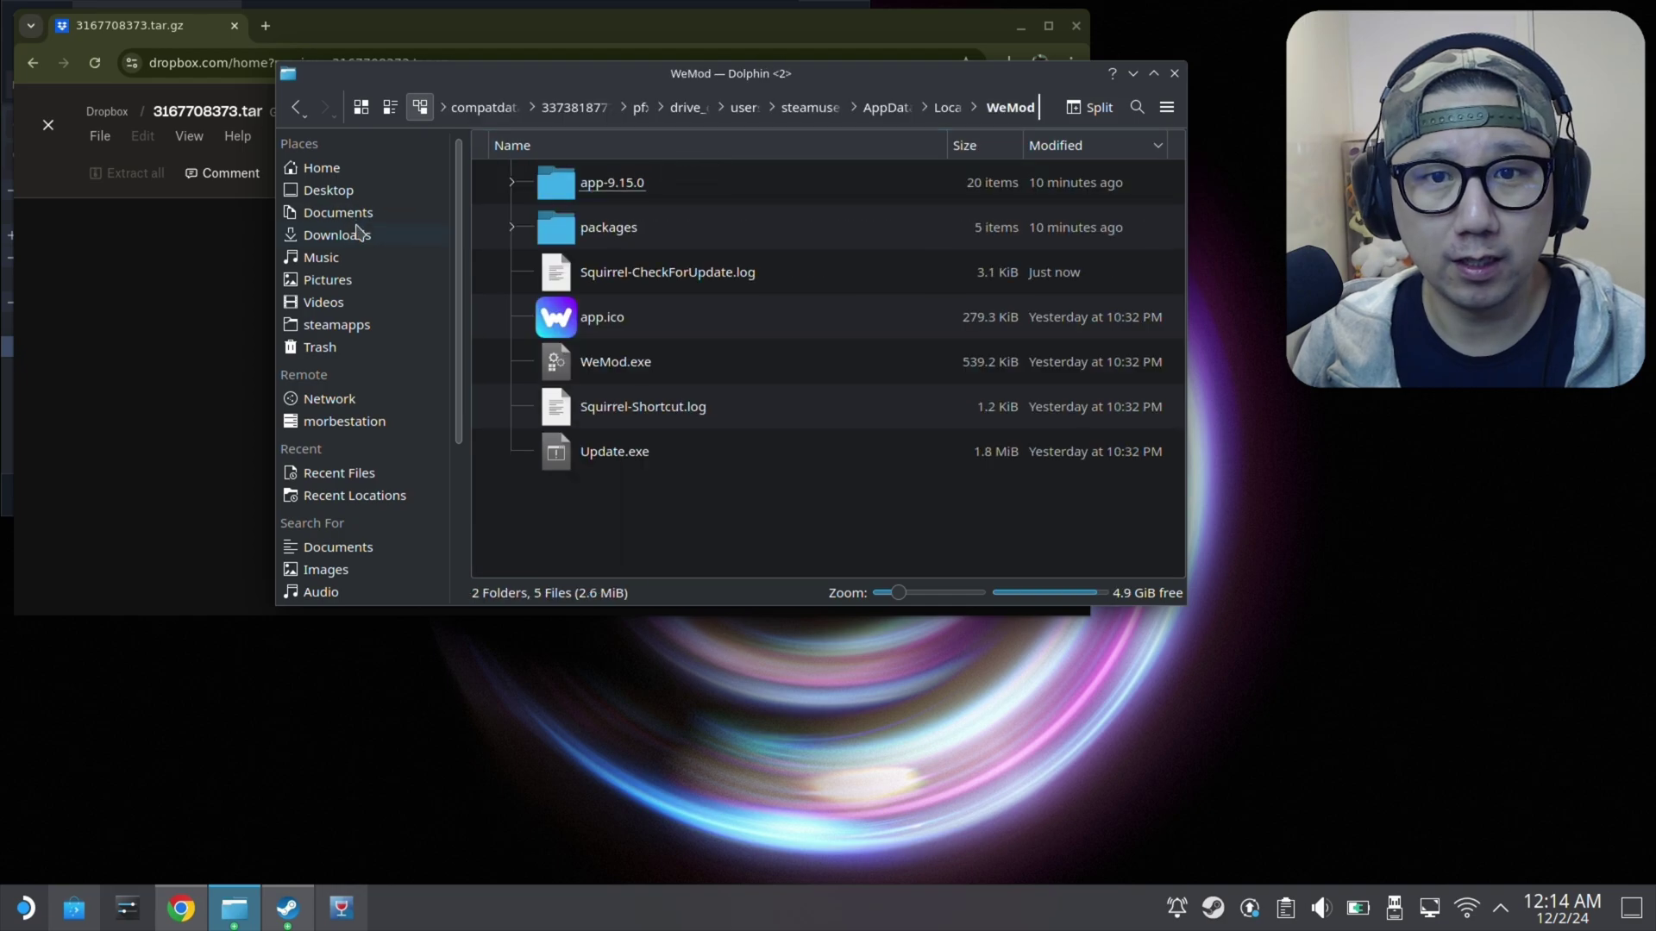
{"action": "right_click", "coordinate": [359, 235]}
{"action": "left_click", "coordinate": [412, 243]}
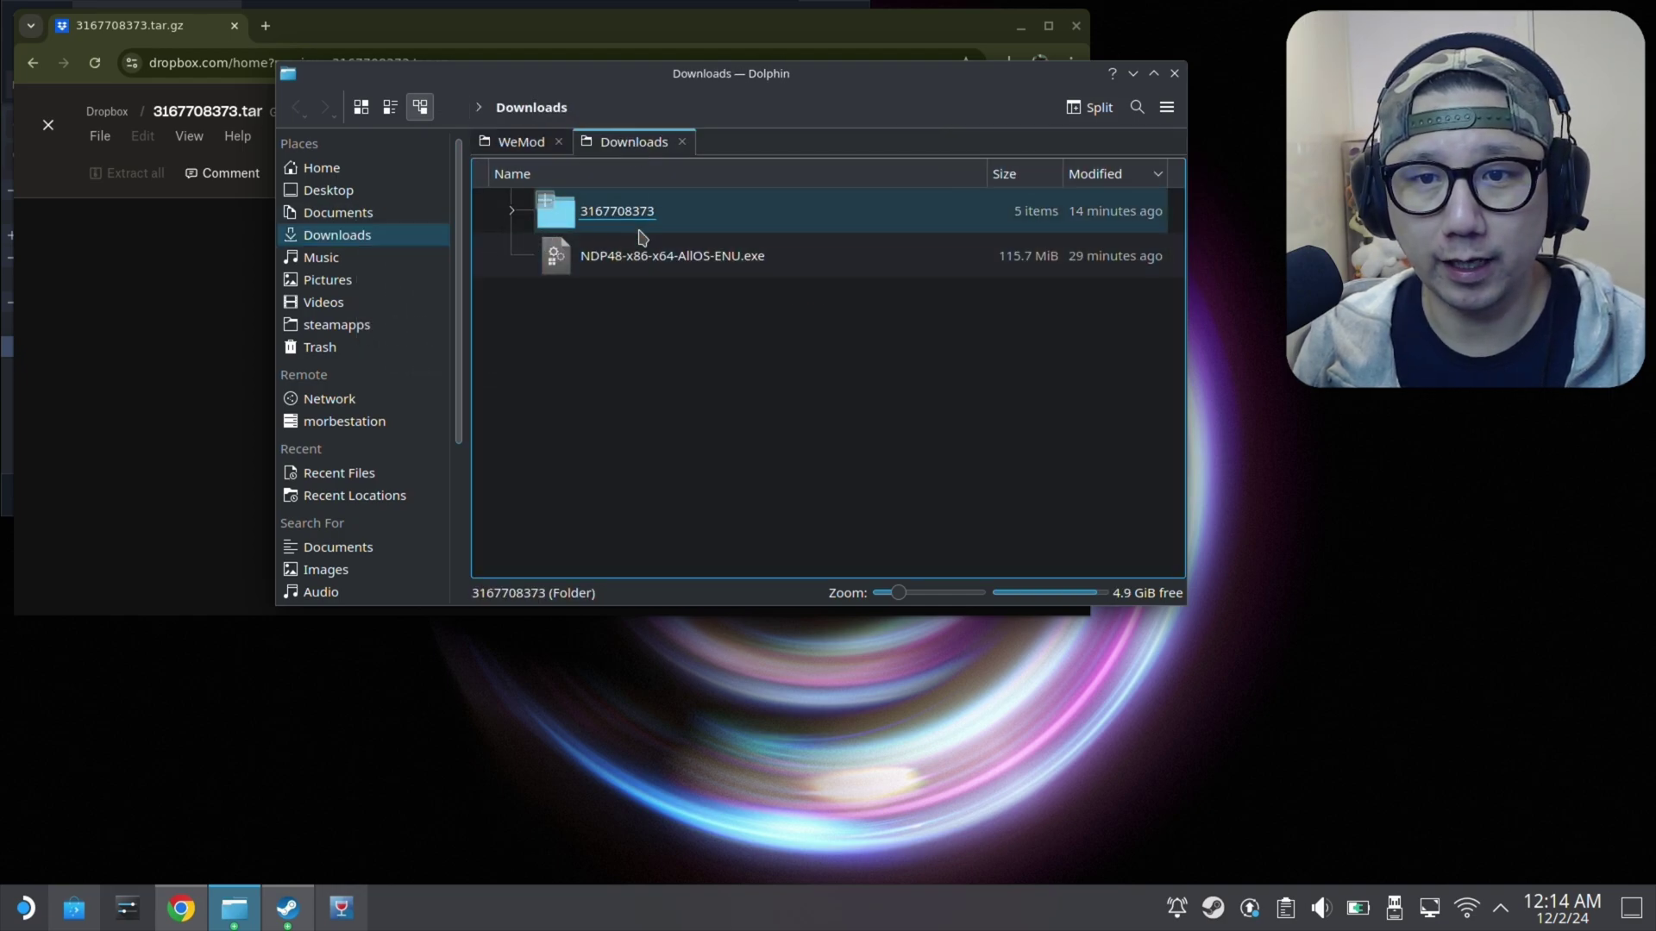
{"action": "left_click", "coordinate": [639, 226]}
{"action": "double_click", "coordinate": [640, 231]}
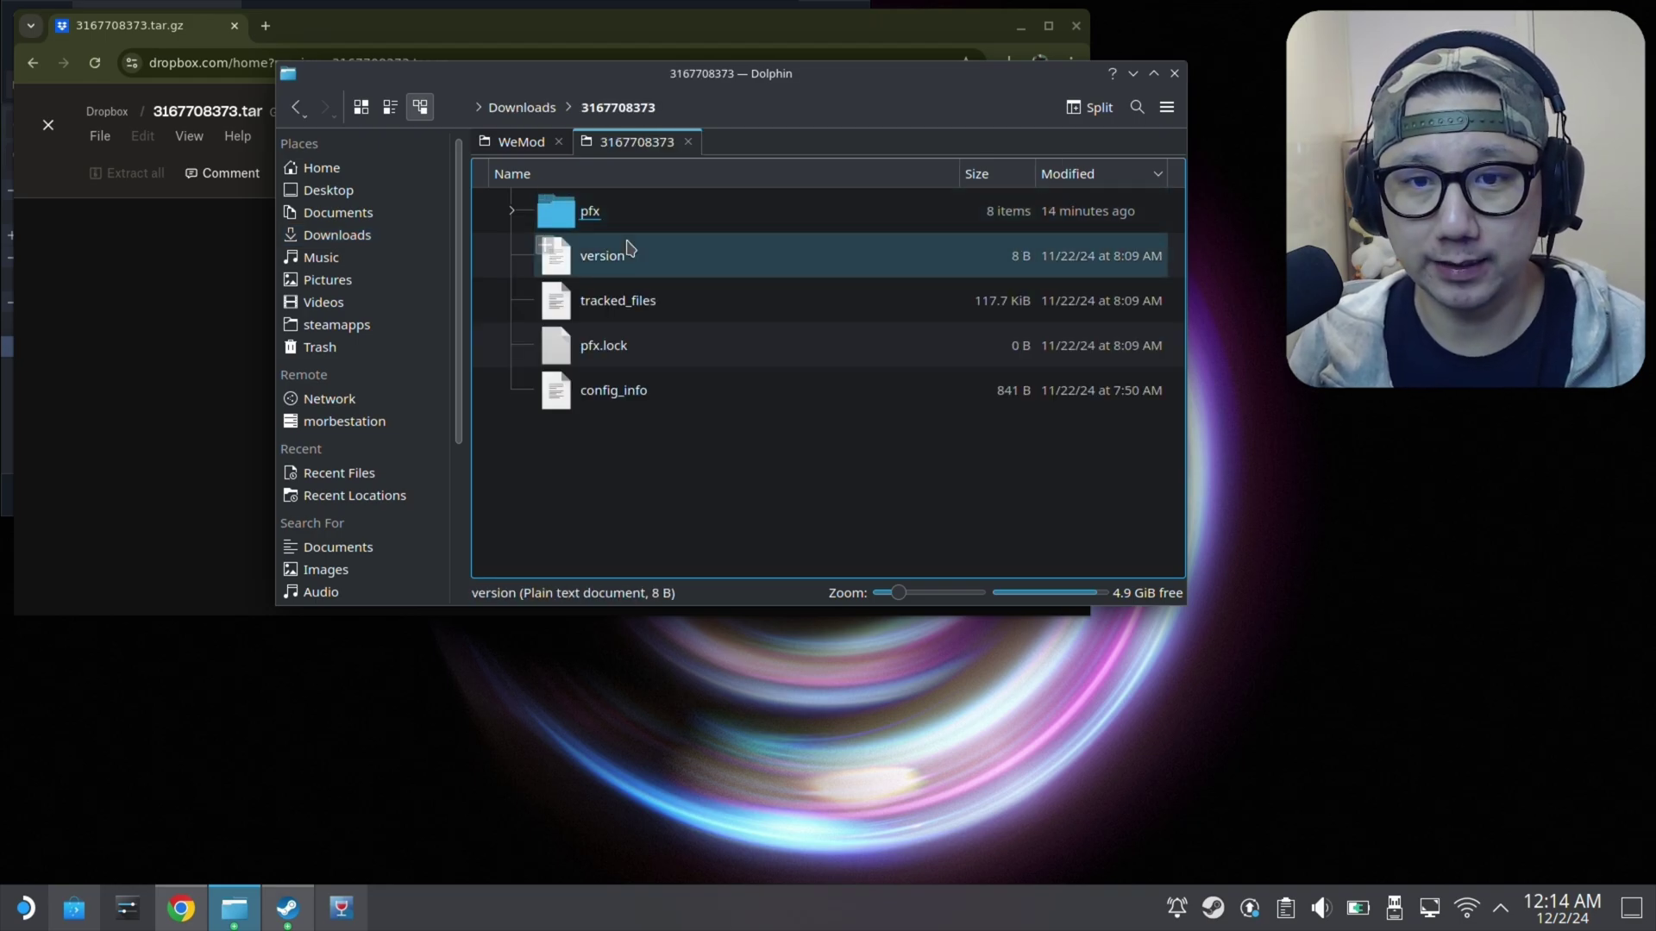
{"action": "left_click", "coordinate": [518, 143]}
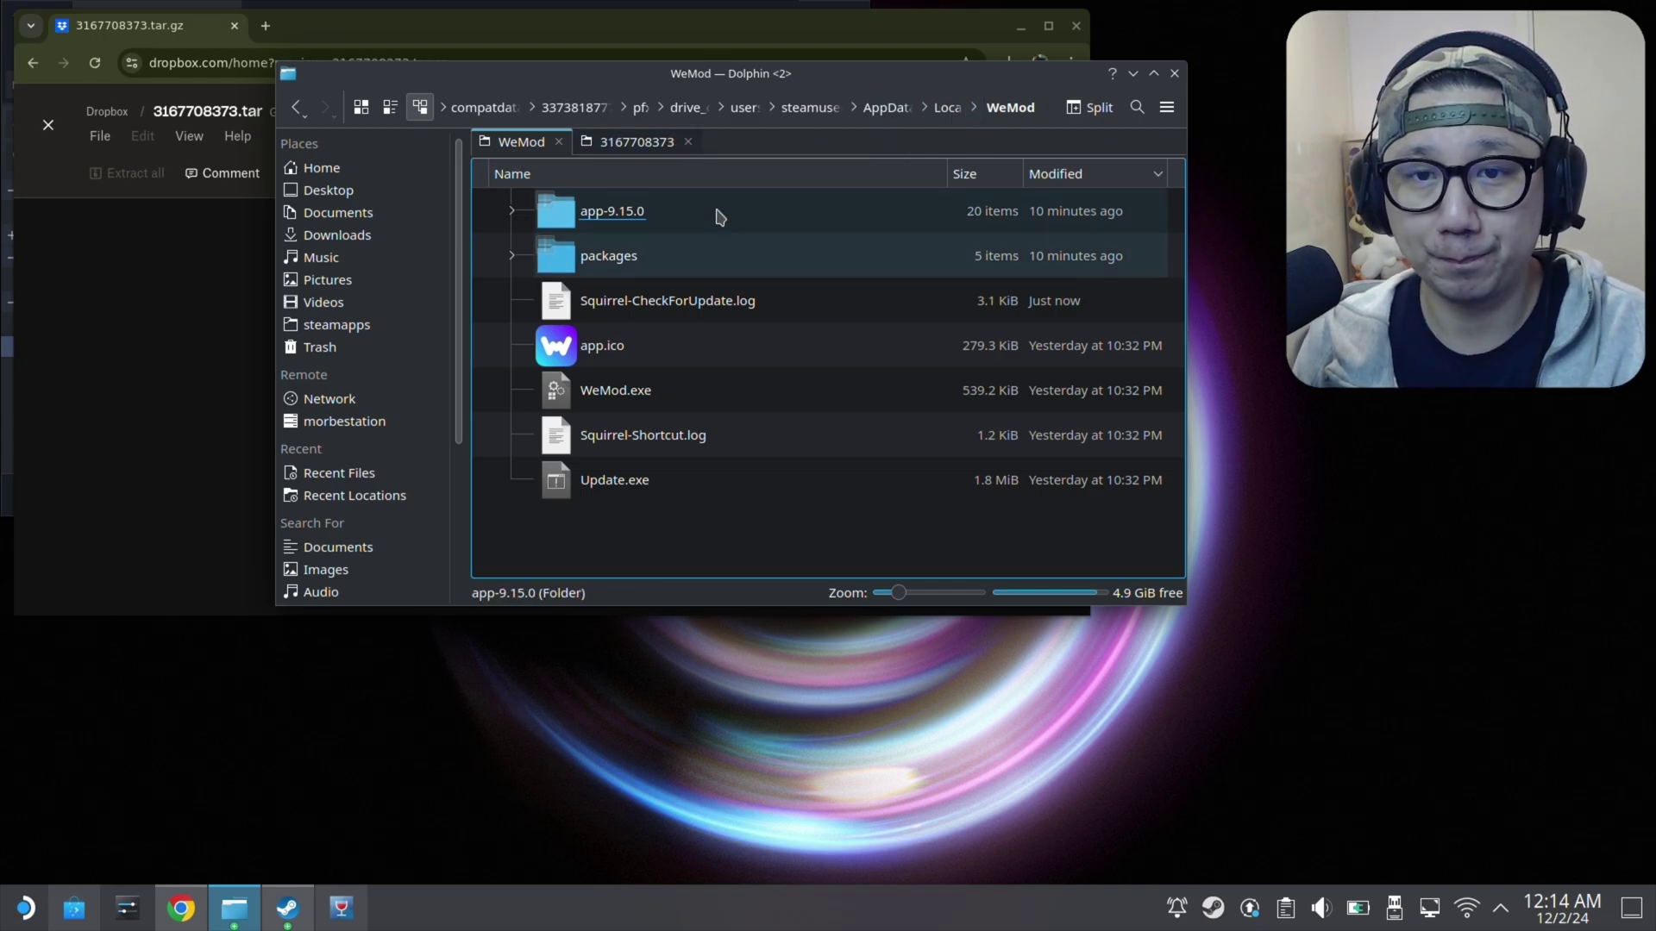
{"action": "left_click", "coordinate": [950, 110]}
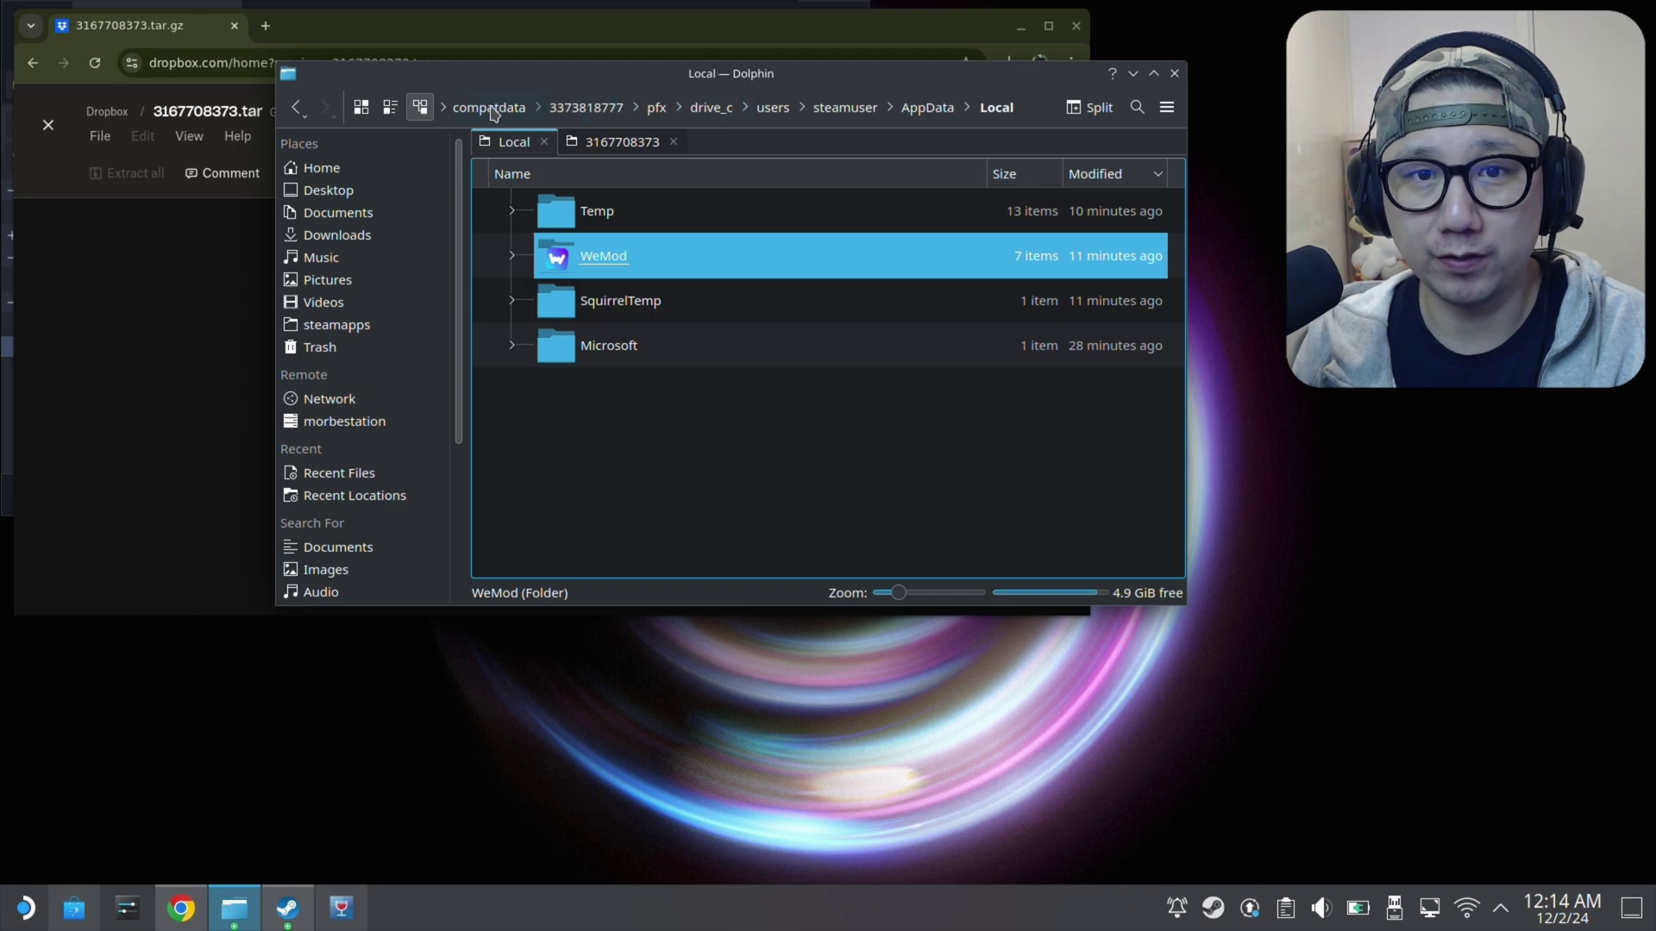
{"action": "left_click", "coordinate": [589, 107]}
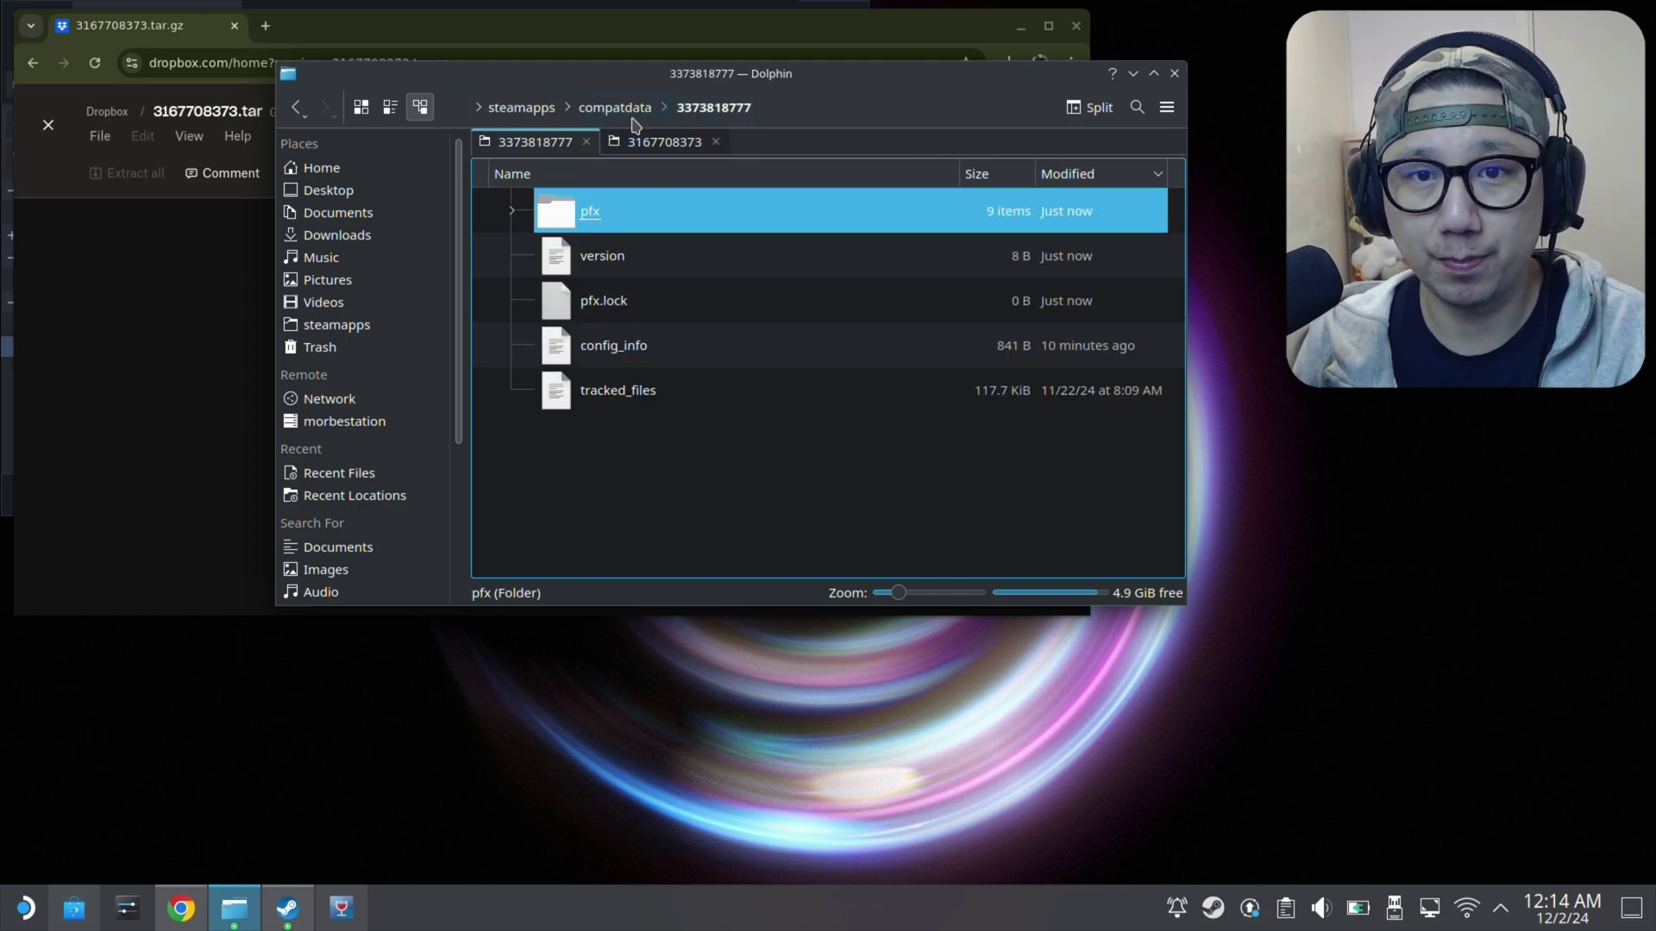
{"action": "left_click", "coordinate": [729, 483]}
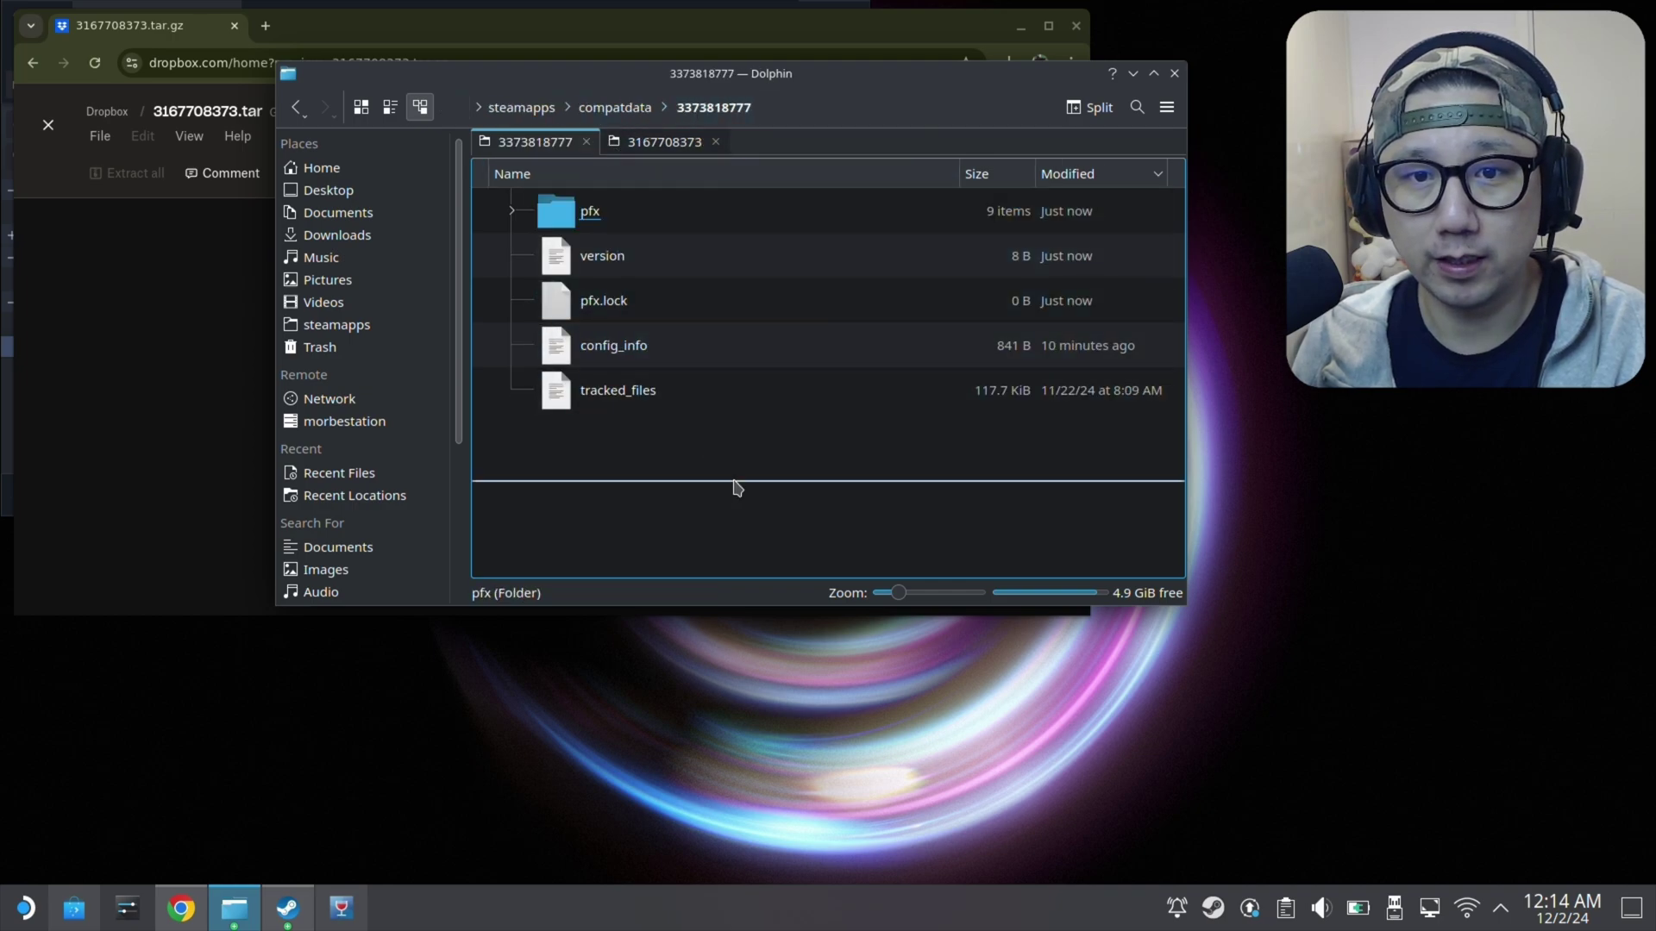
{"action": "left_click", "coordinate": [657, 155]}
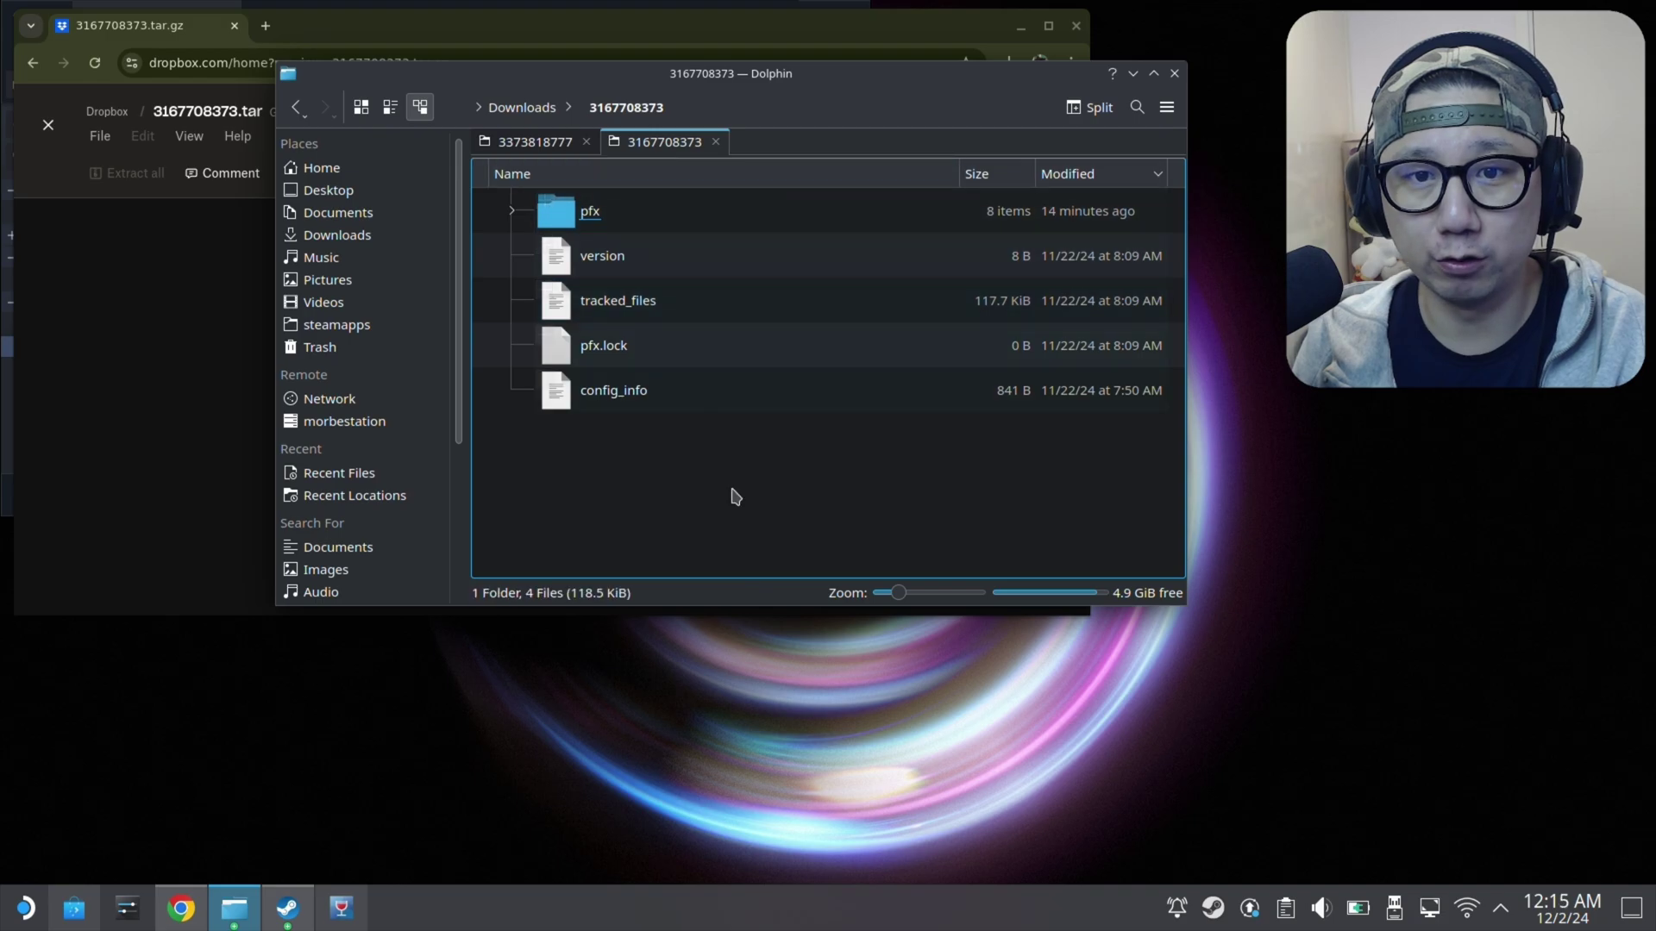
{"action": "key", "text": "ctrl+a"}
{"action": "right_click", "coordinate": [628, 212]}
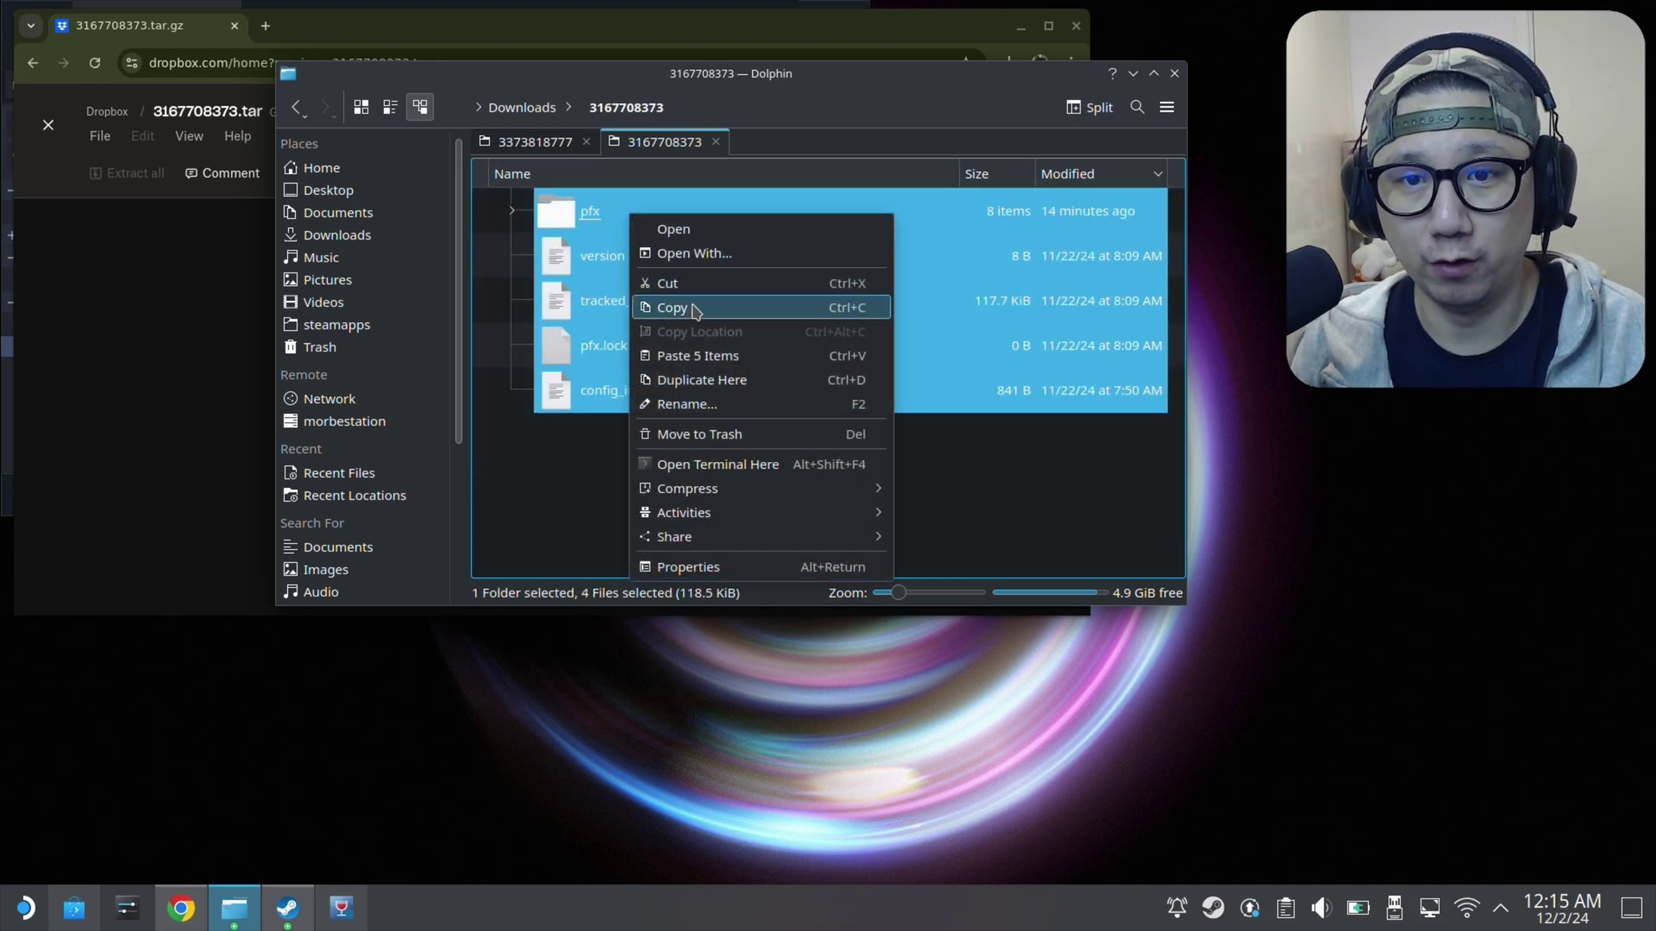
{"action": "left_click", "coordinate": [695, 308]}
{"action": "left_click", "coordinate": [534, 141]}
{"action": "right_click", "coordinate": [633, 457]}
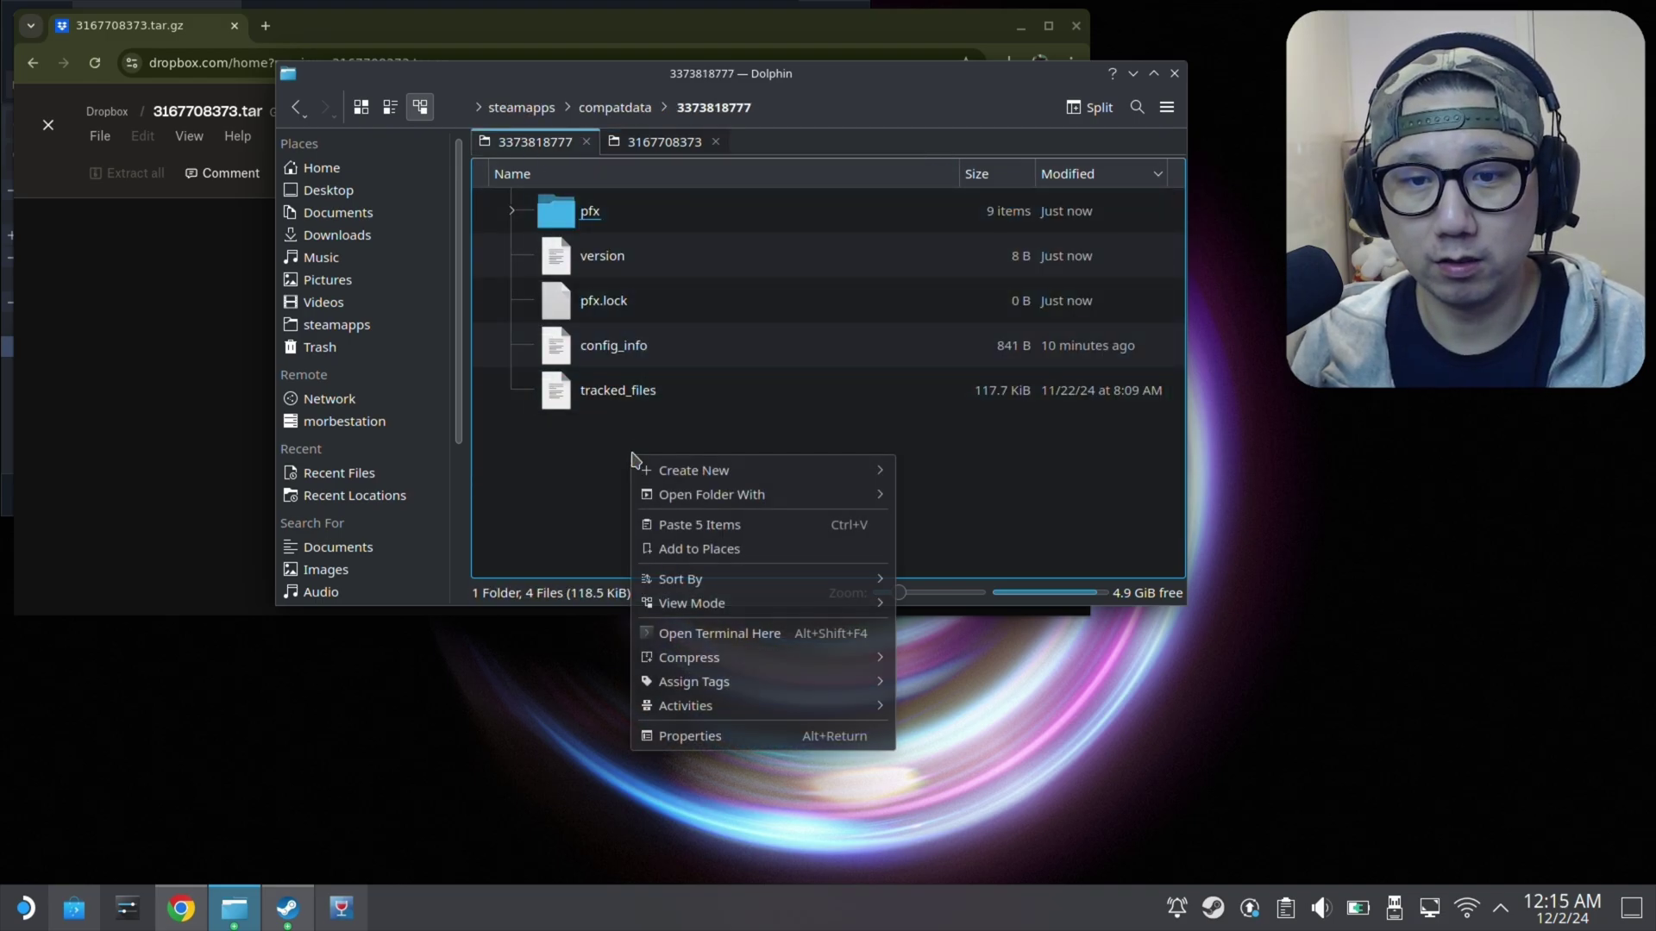
{"action": "left_click", "coordinate": [660, 524]}
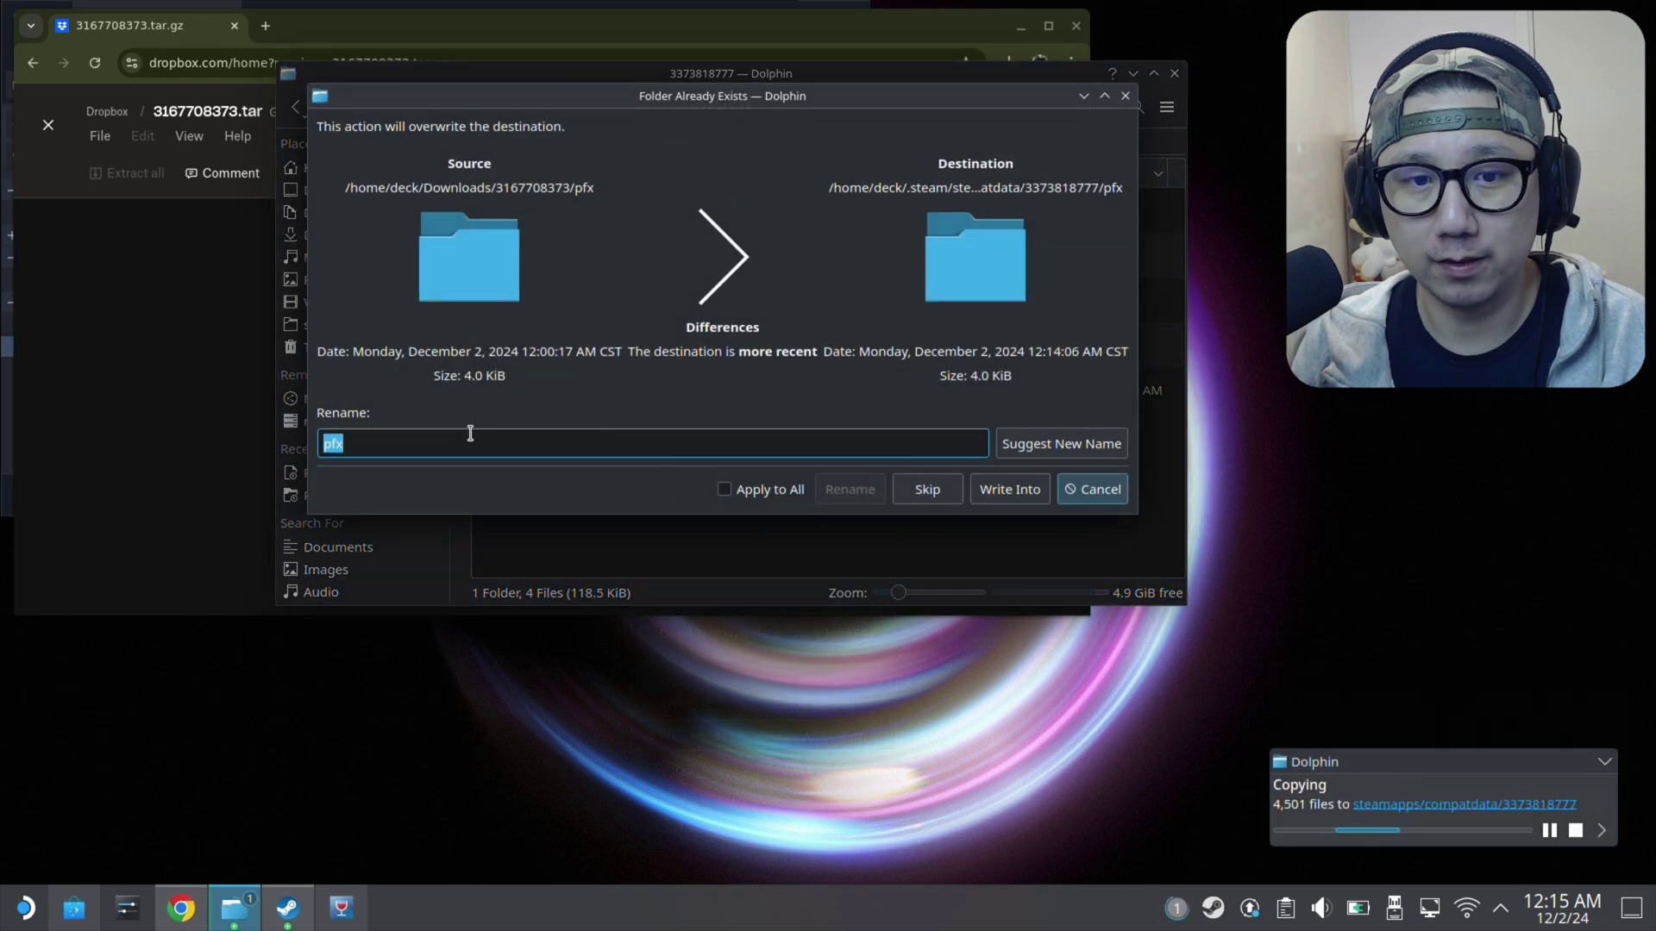
{"action": "left_click", "coordinate": [748, 489]}
{"action": "left_click", "coordinate": [1022, 489]}
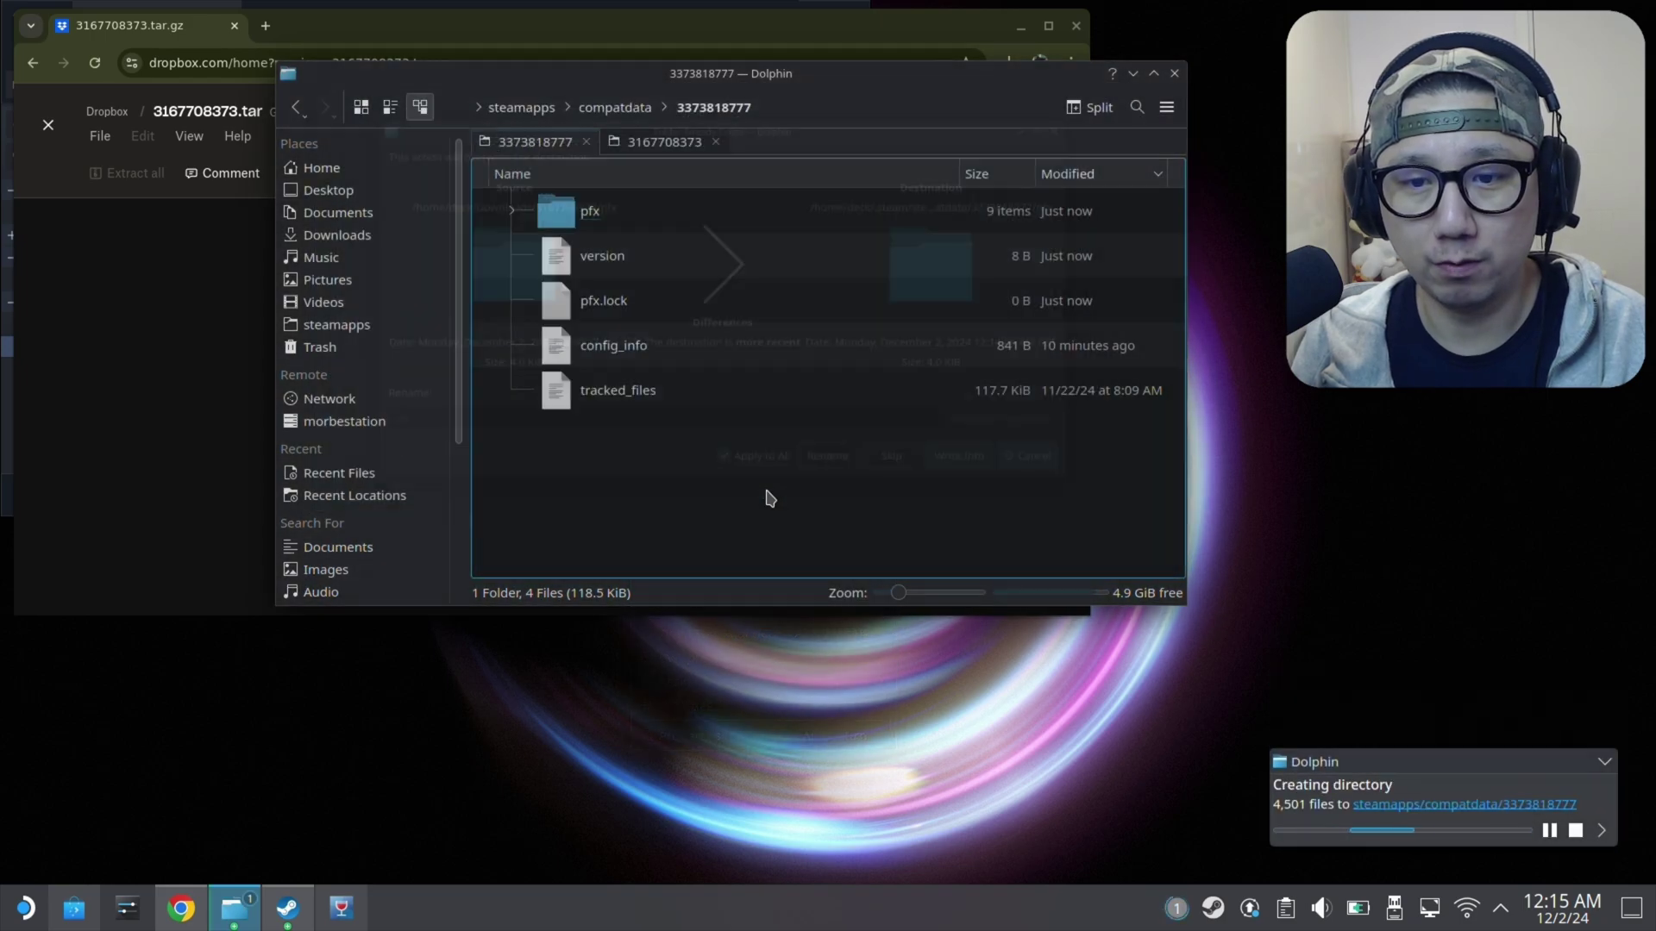
{"action": "left_click", "coordinate": [747, 493]}
{"action": "left_click", "coordinate": [947, 495]}
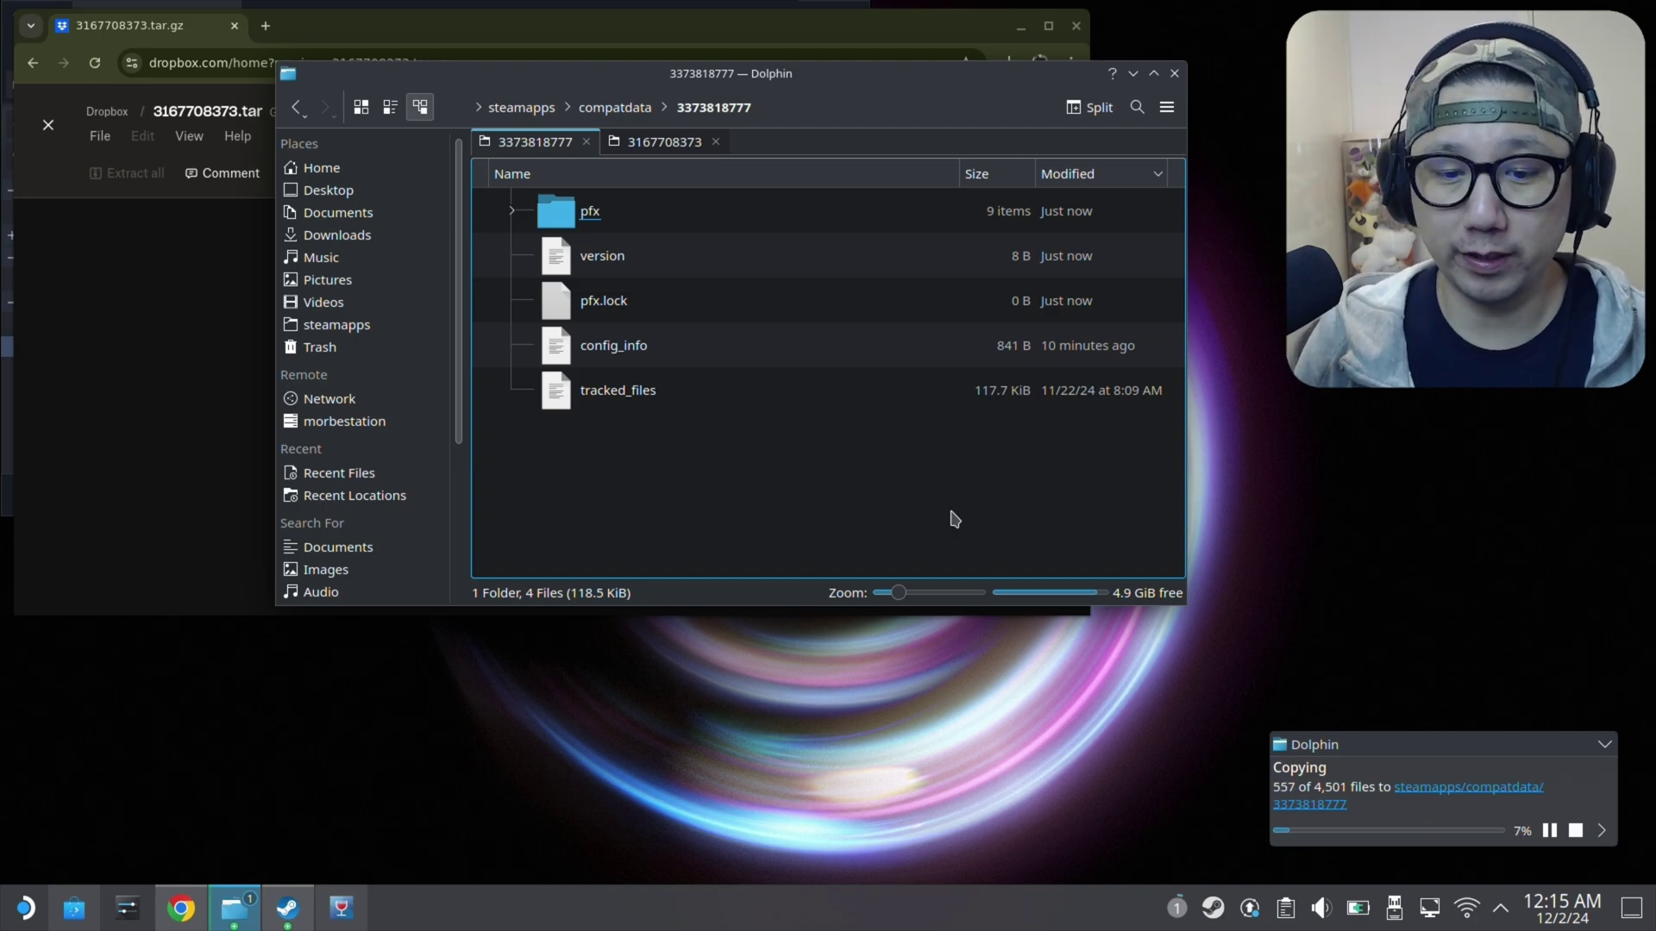
{"action": "left_click", "coordinate": [298, 905]}
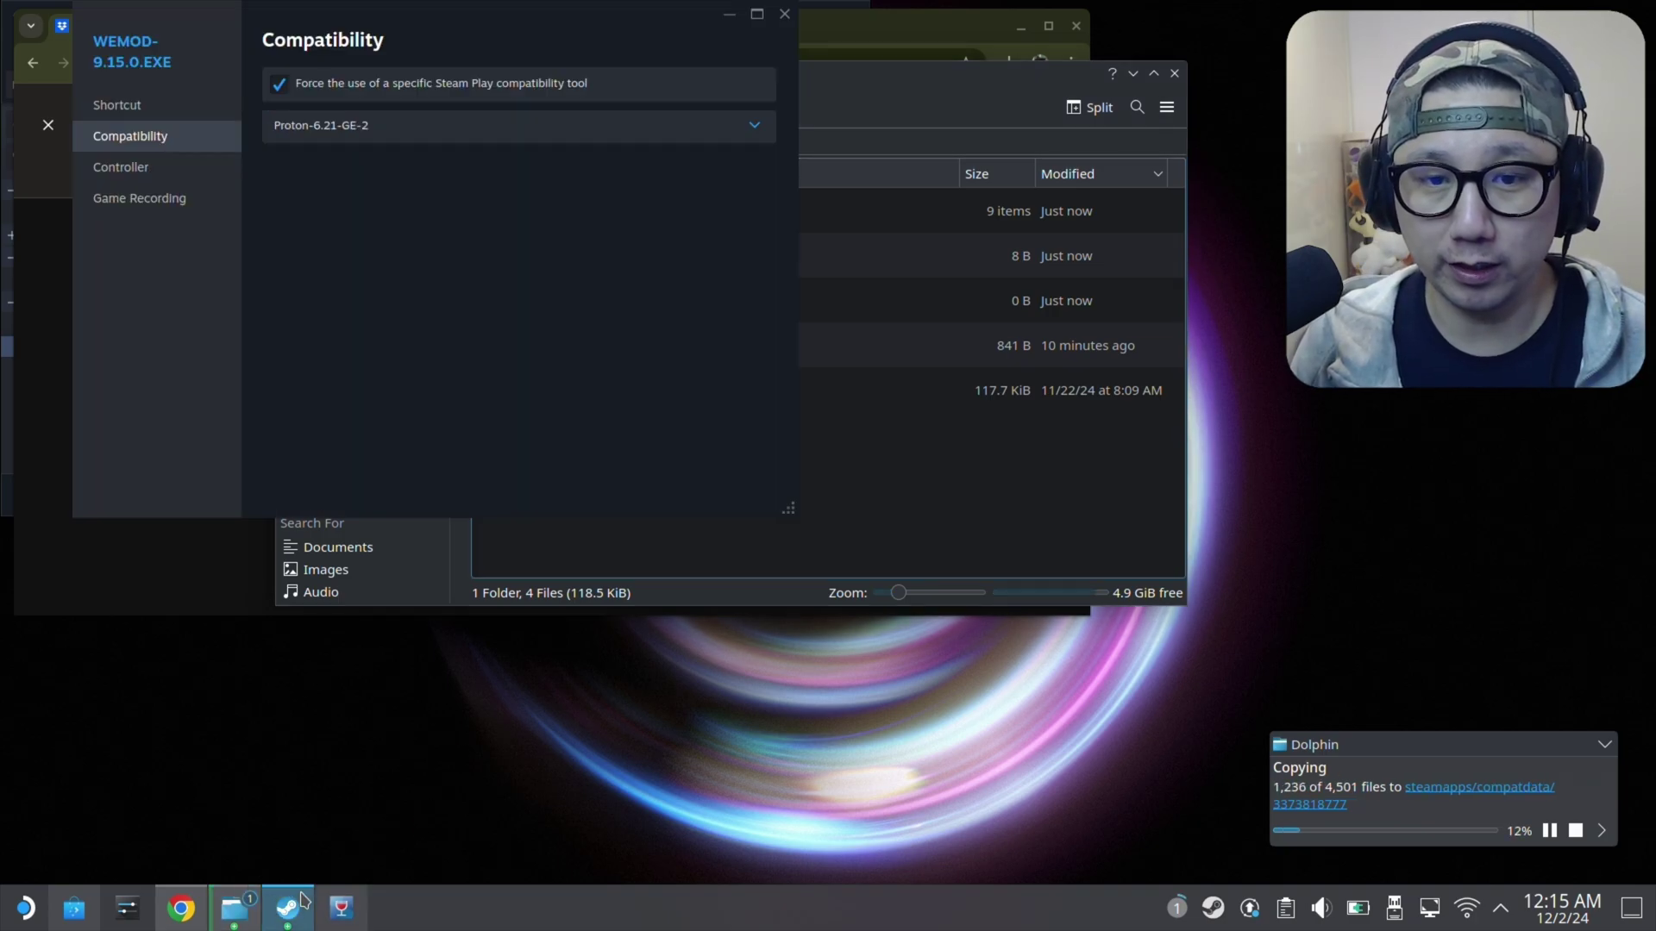
- Set WeMod-9.15.0.exe's compatibility tool to Proton Experimental and minimize the properties window
{"action": "left_click", "coordinate": [354, 143]}
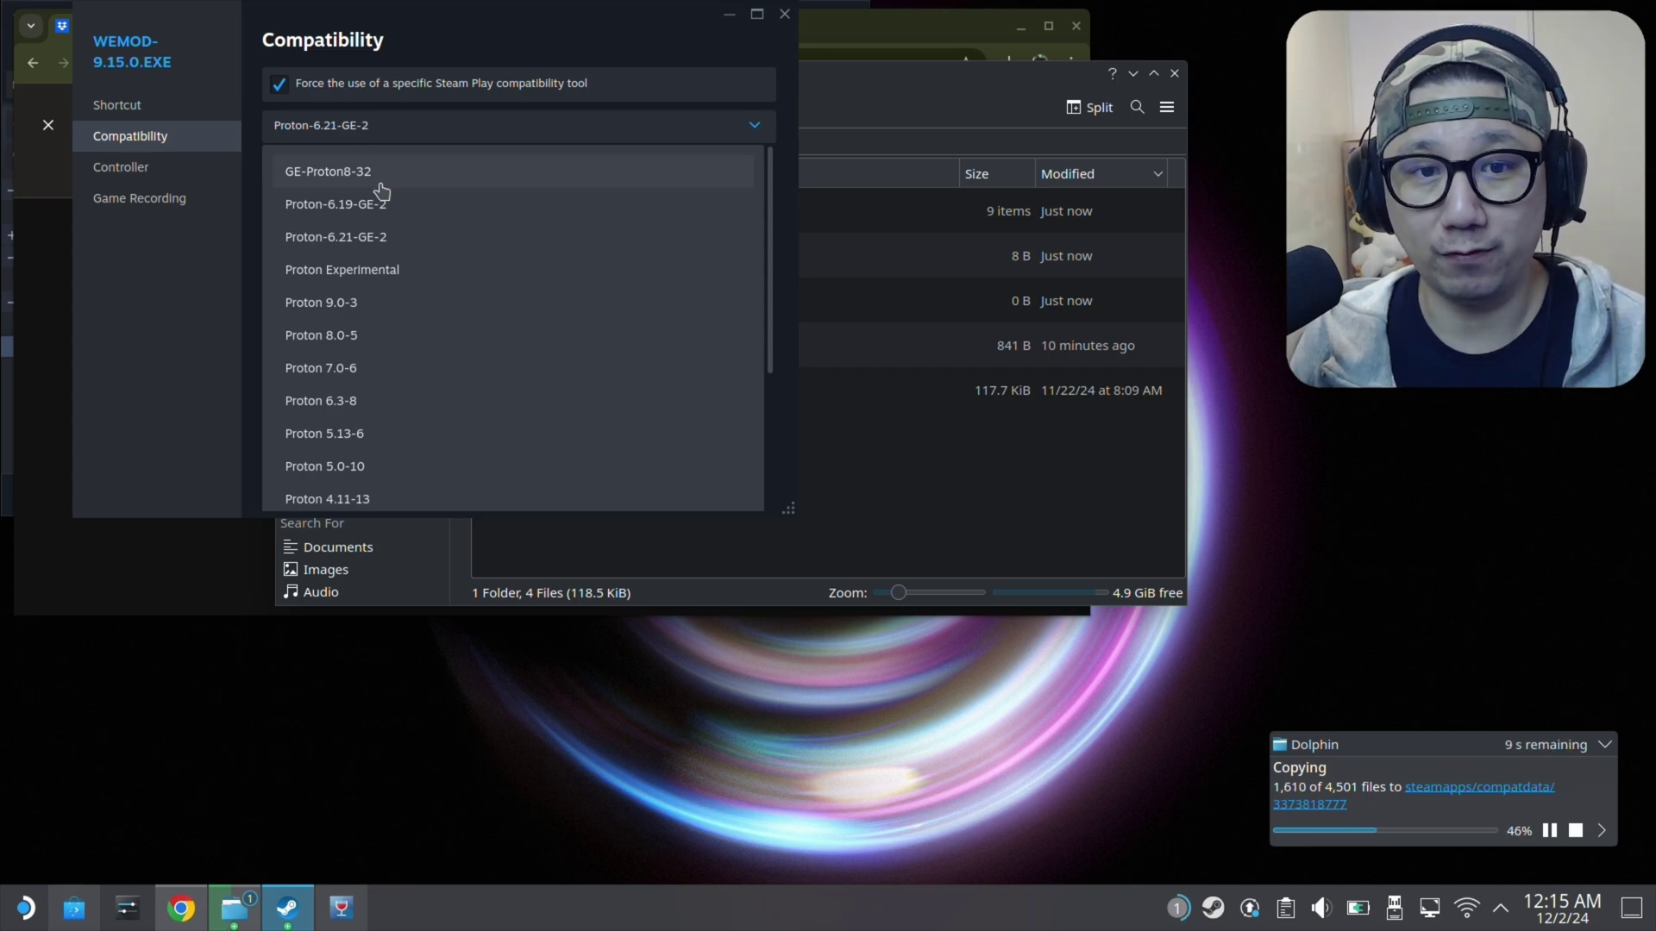
{"action": "left_click", "coordinate": [413, 274]}
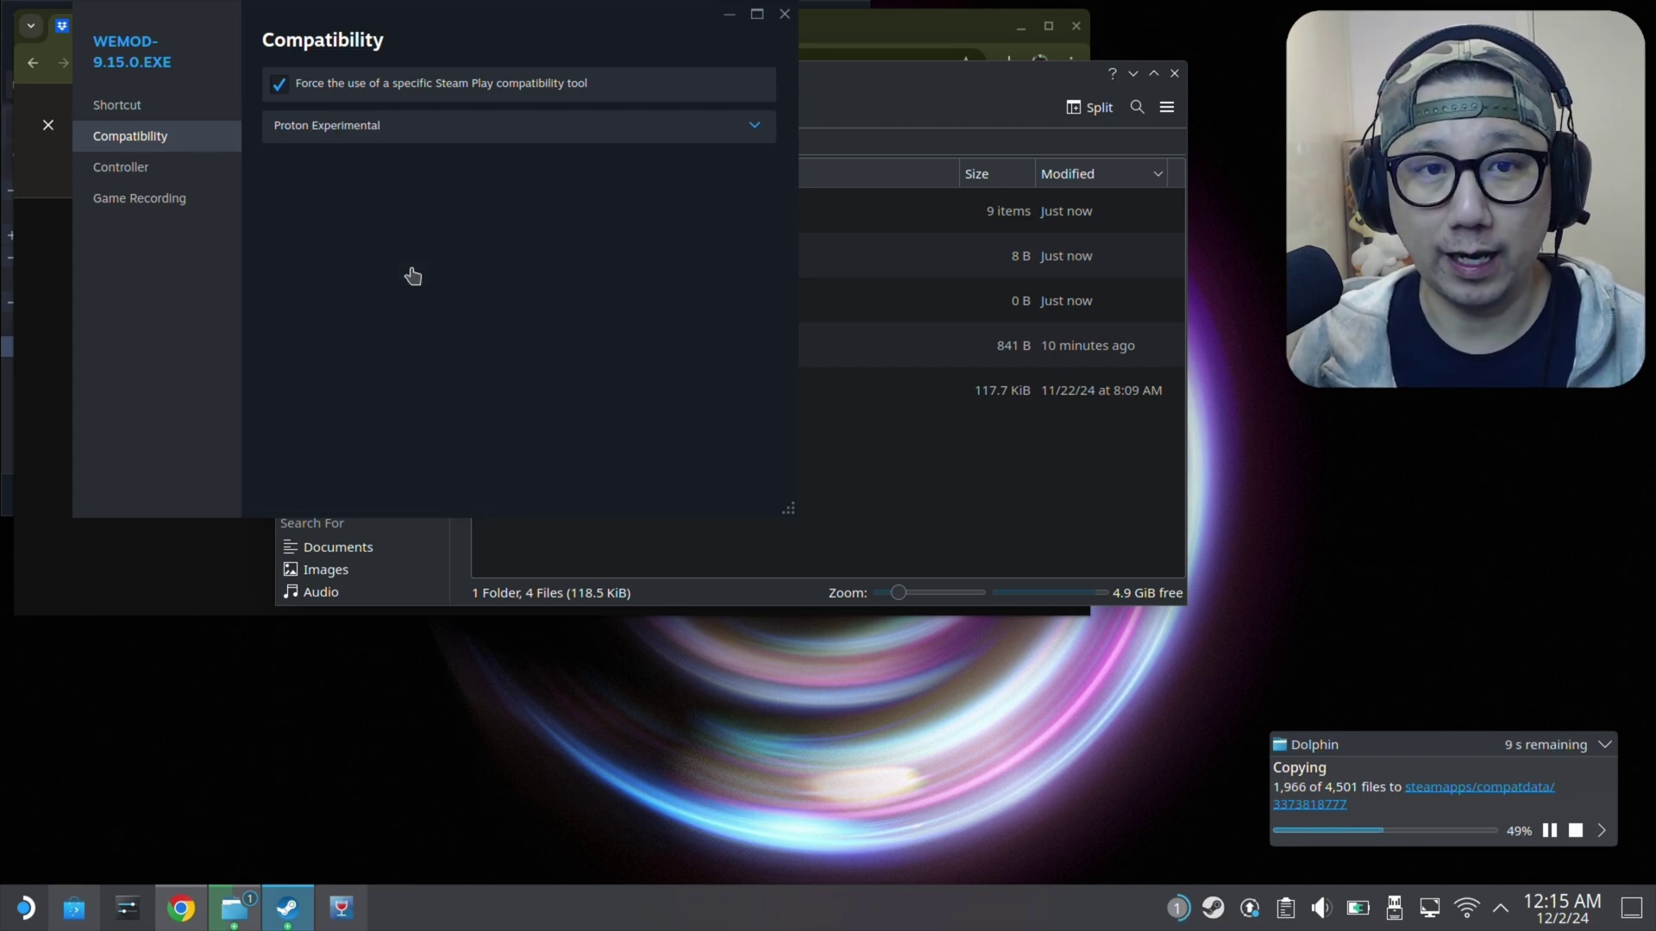
{"action": "left_click", "coordinate": [729, 15]}
- Minimize the Chrome Dropbox window and Dolphin to reveal the Steam library
{"action": "left_click", "coordinate": [664, 141]}
{"action": "key", "text": "ctrl+a"}
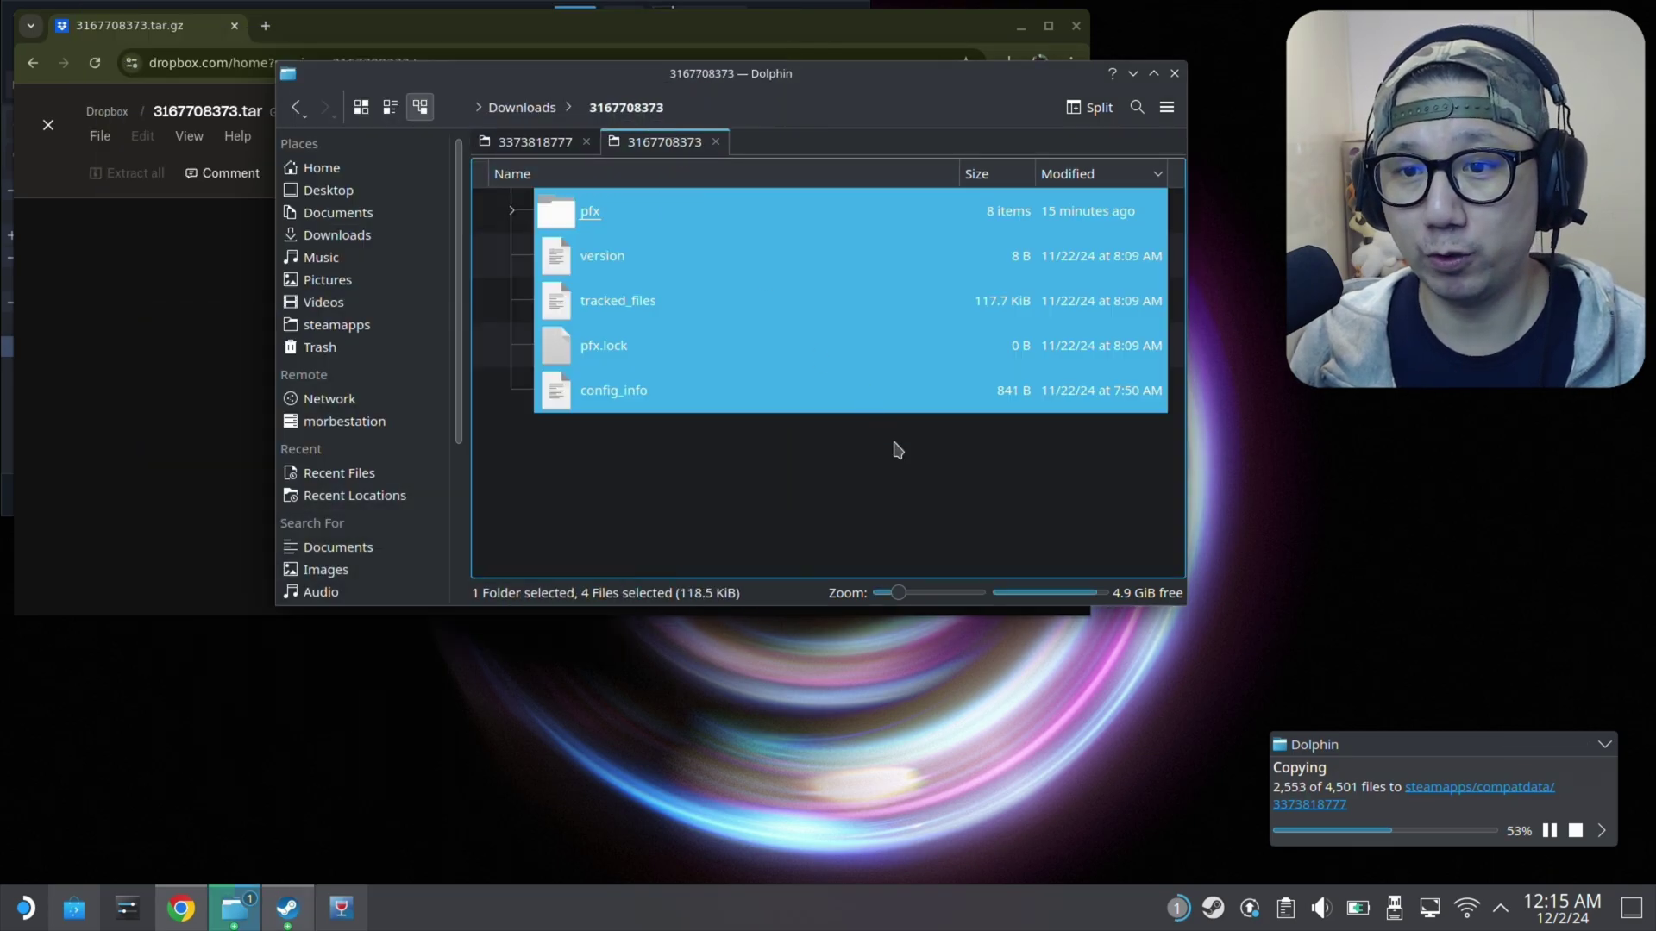
{"action": "left_click", "coordinate": [917, 469]}
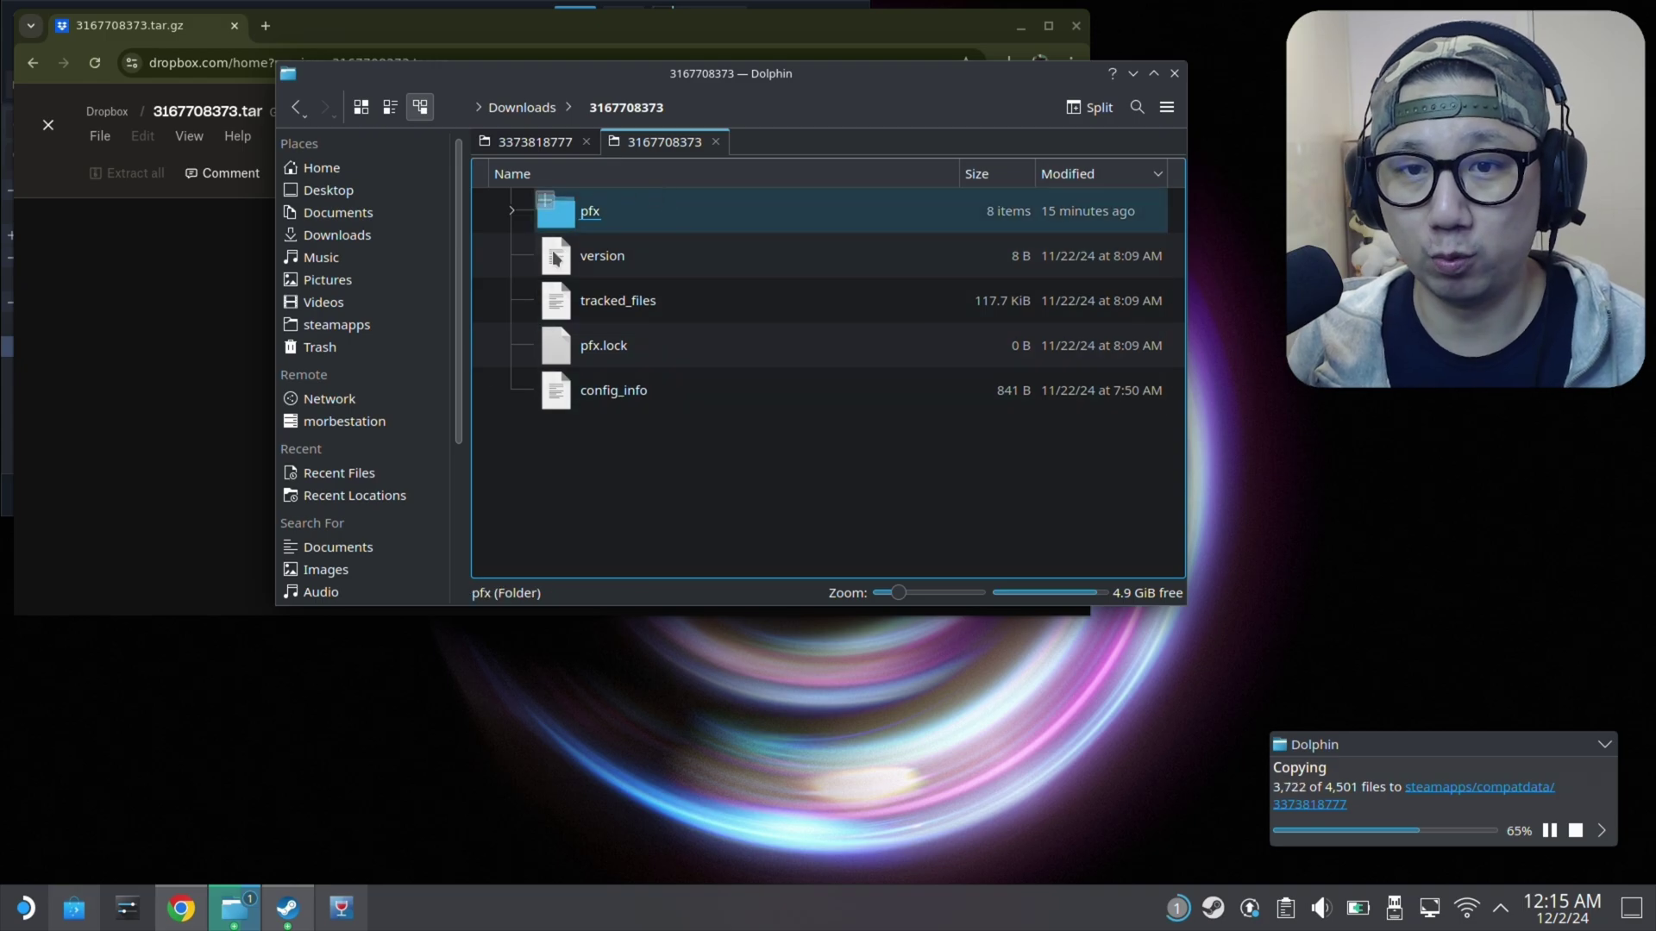
{"action": "left_click", "coordinate": [191, 572]}
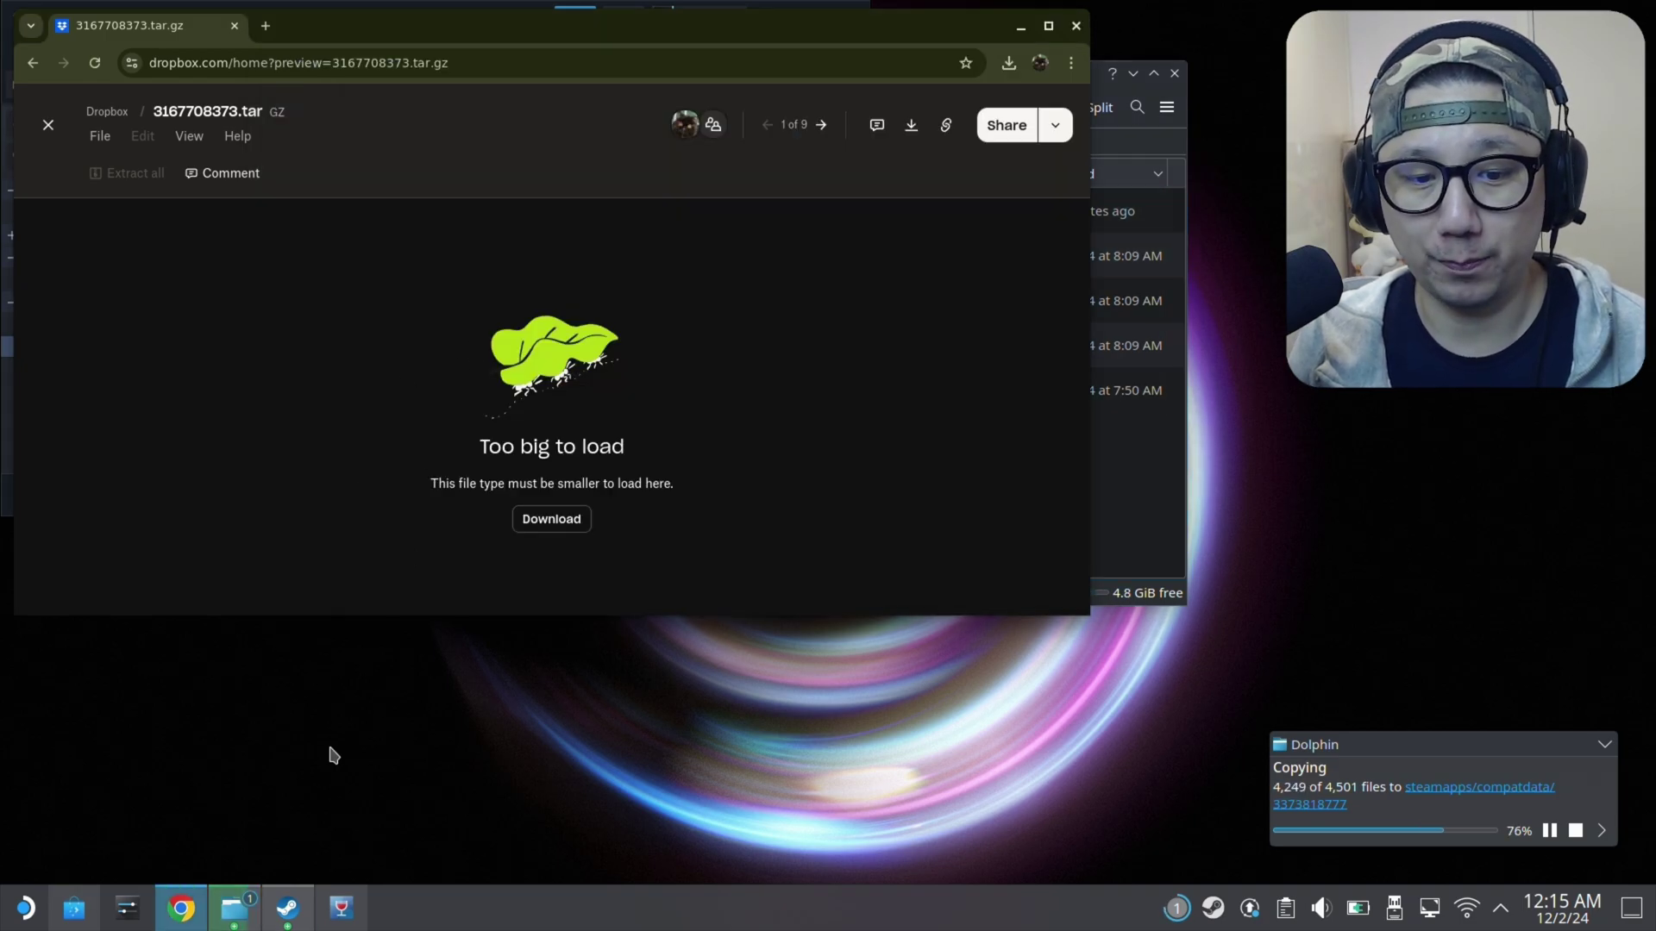
{"action": "left_click", "coordinate": [1027, 31]}
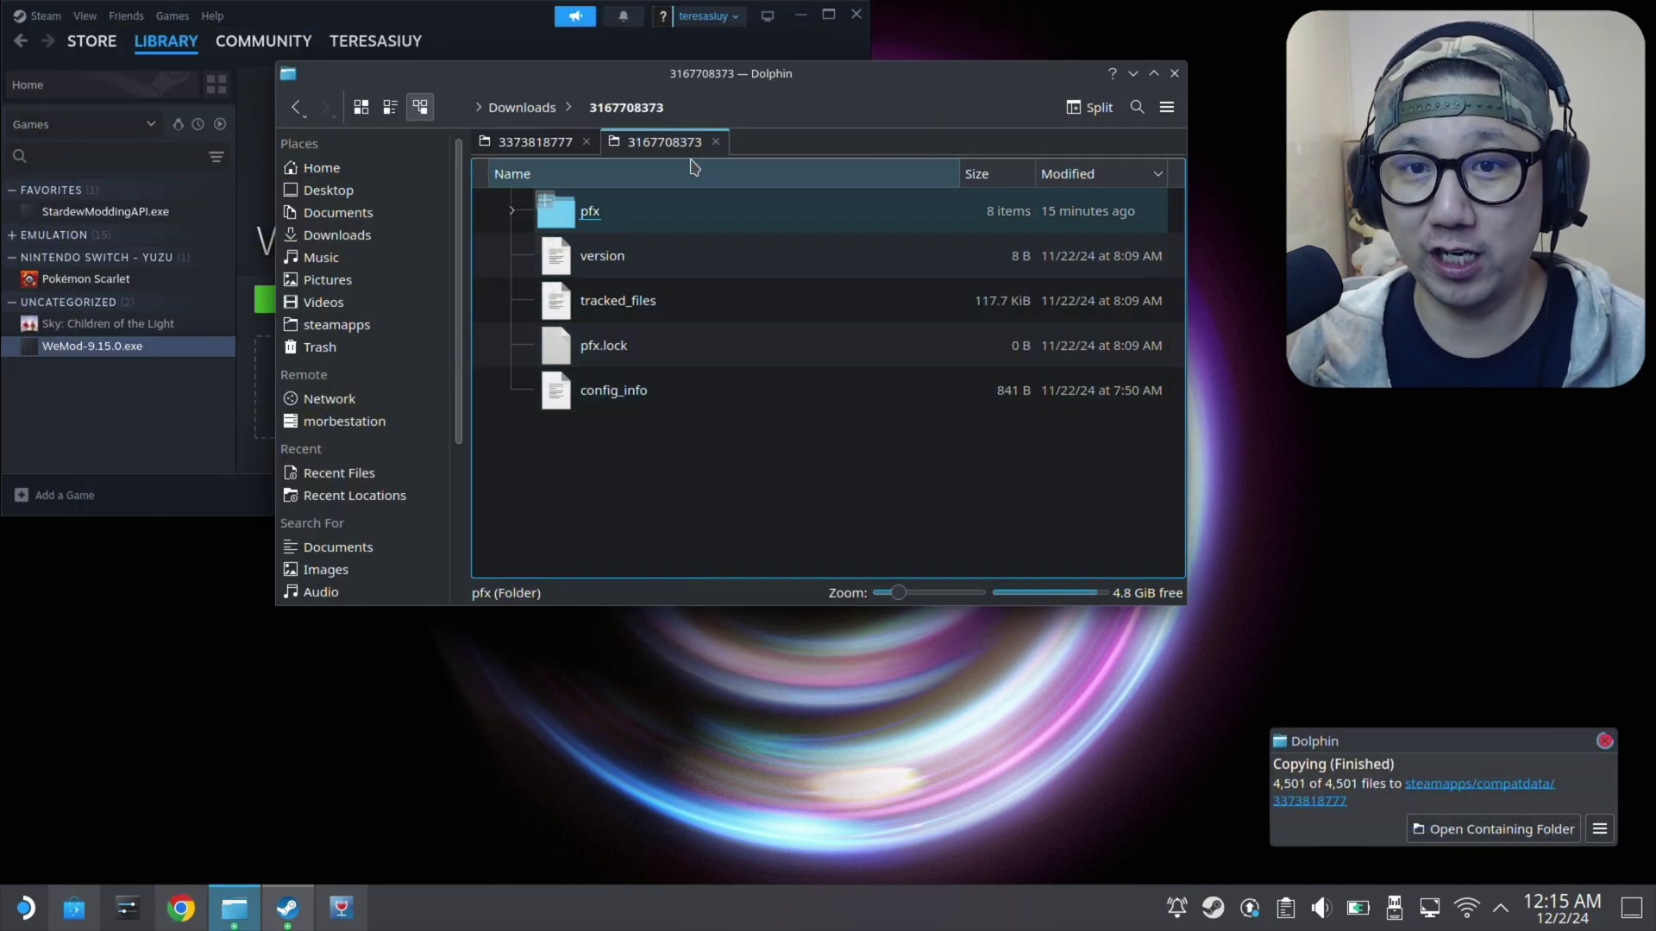
{"action": "left_click", "coordinate": [1133, 74]}
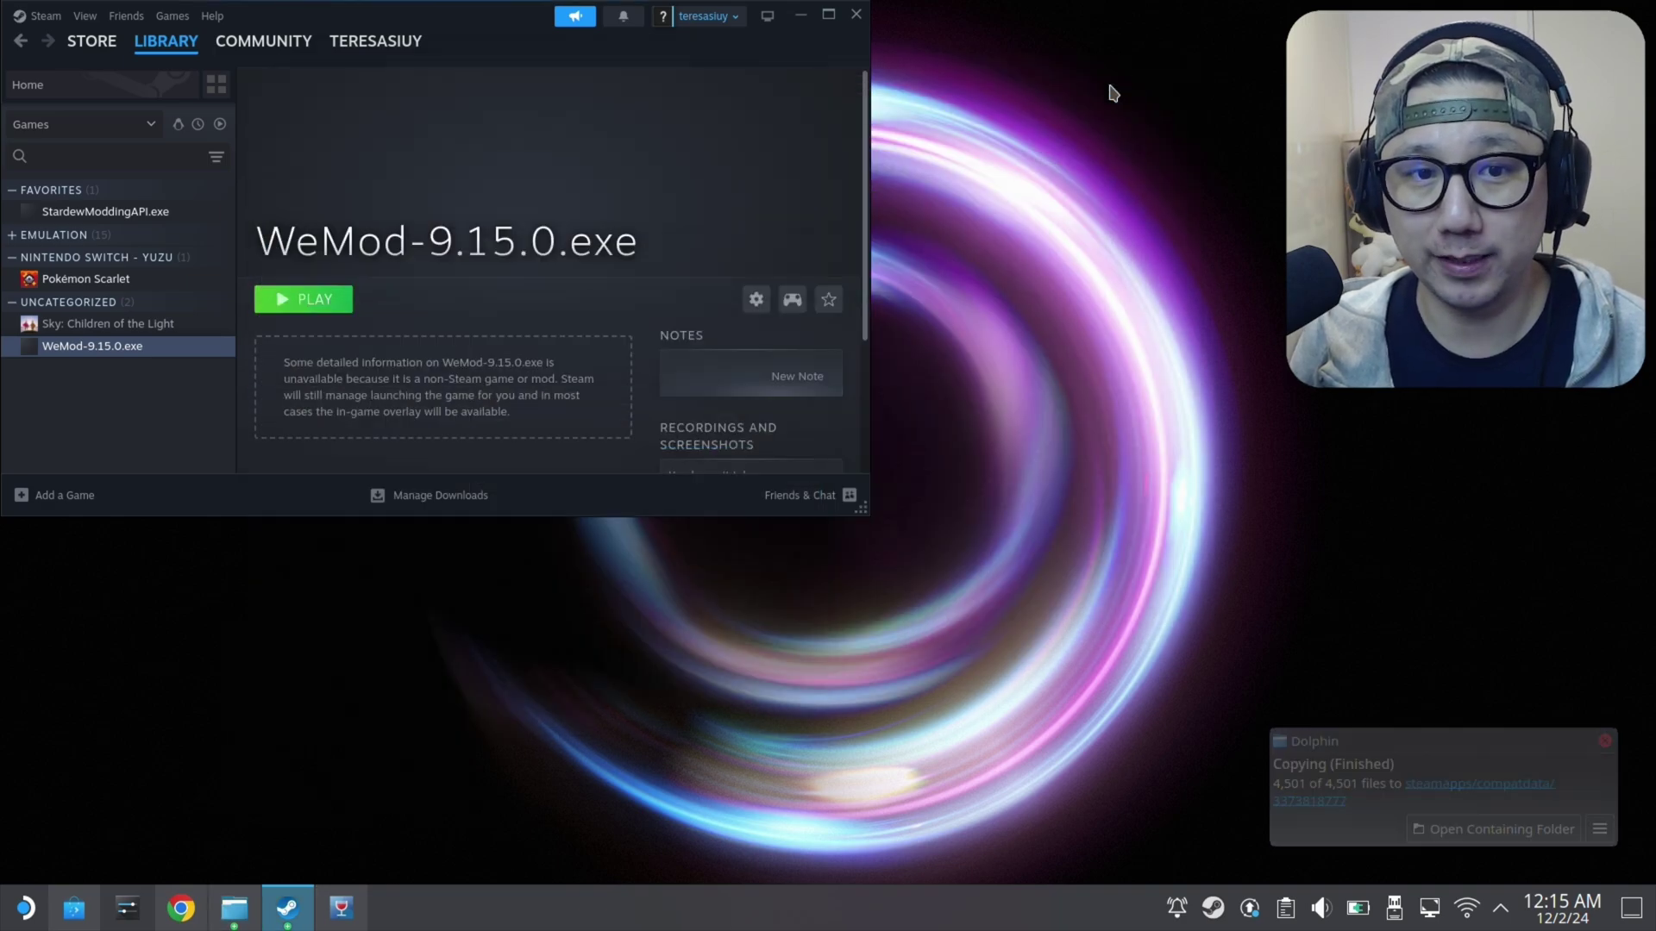
- Launch WeMod-9.15.0.exe with PLAY, then restore its window smaller and reposition it
{"action": "left_click", "coordinate": [295, 304]}
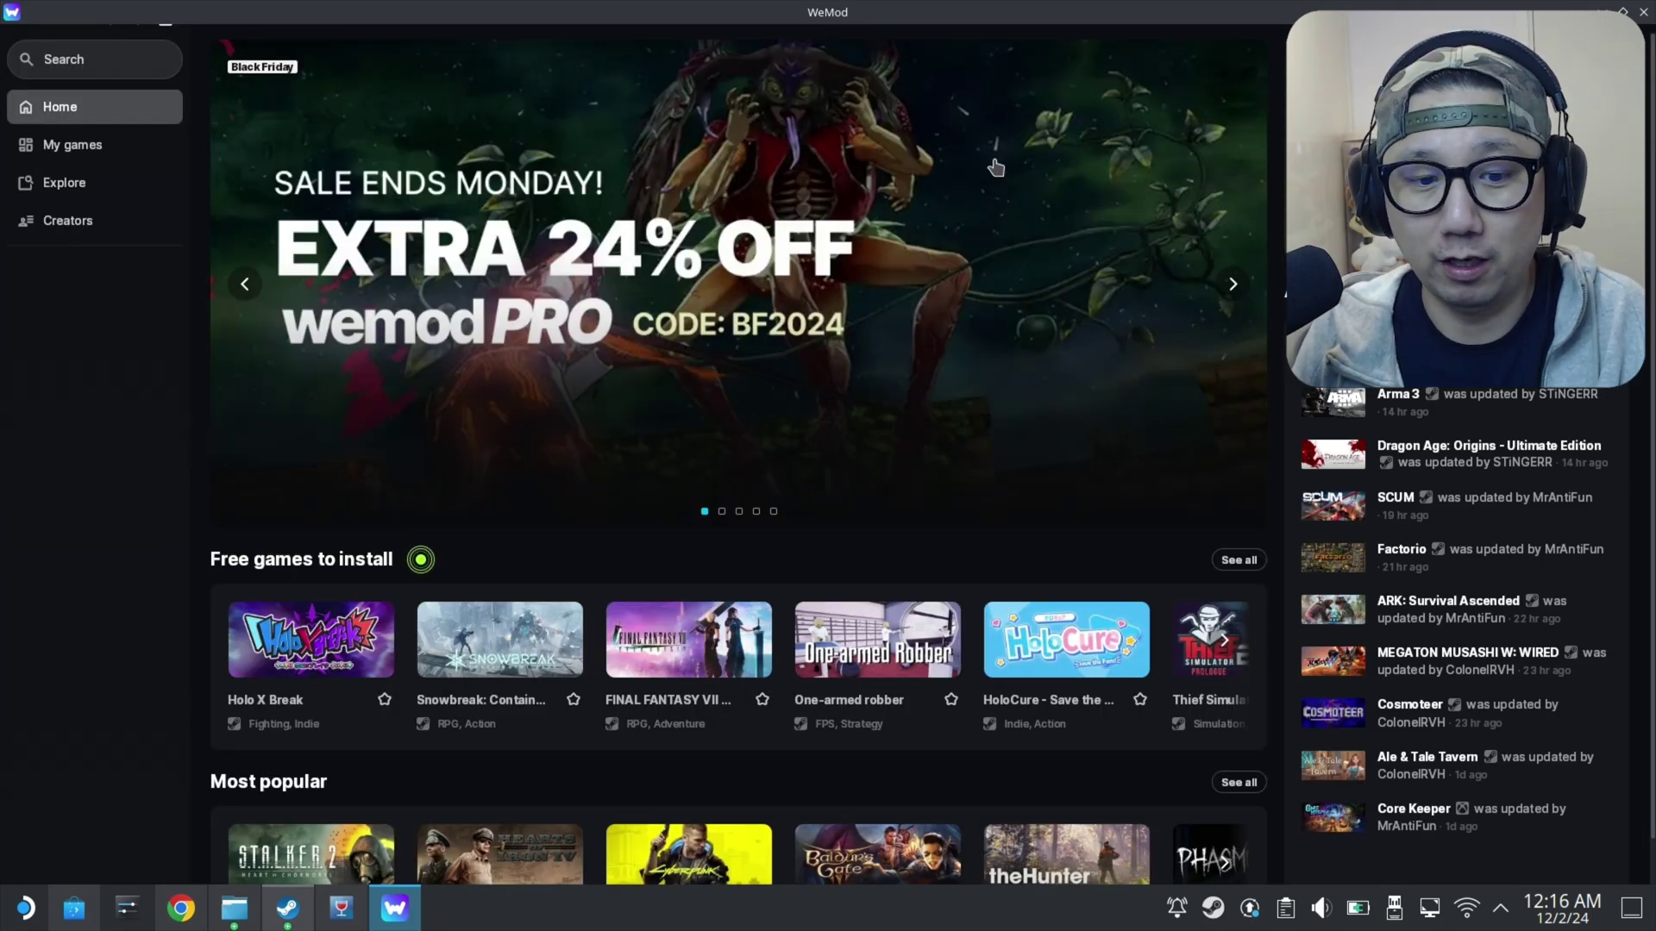
{"action": "scroll", "coordinate": [831, 379], "scroll_direction": "down", "scroll_amount": 1}
{"action": "scroll", "coordinate": [805, 406], "scroll_direction": "up", "scroll_amount": 1}
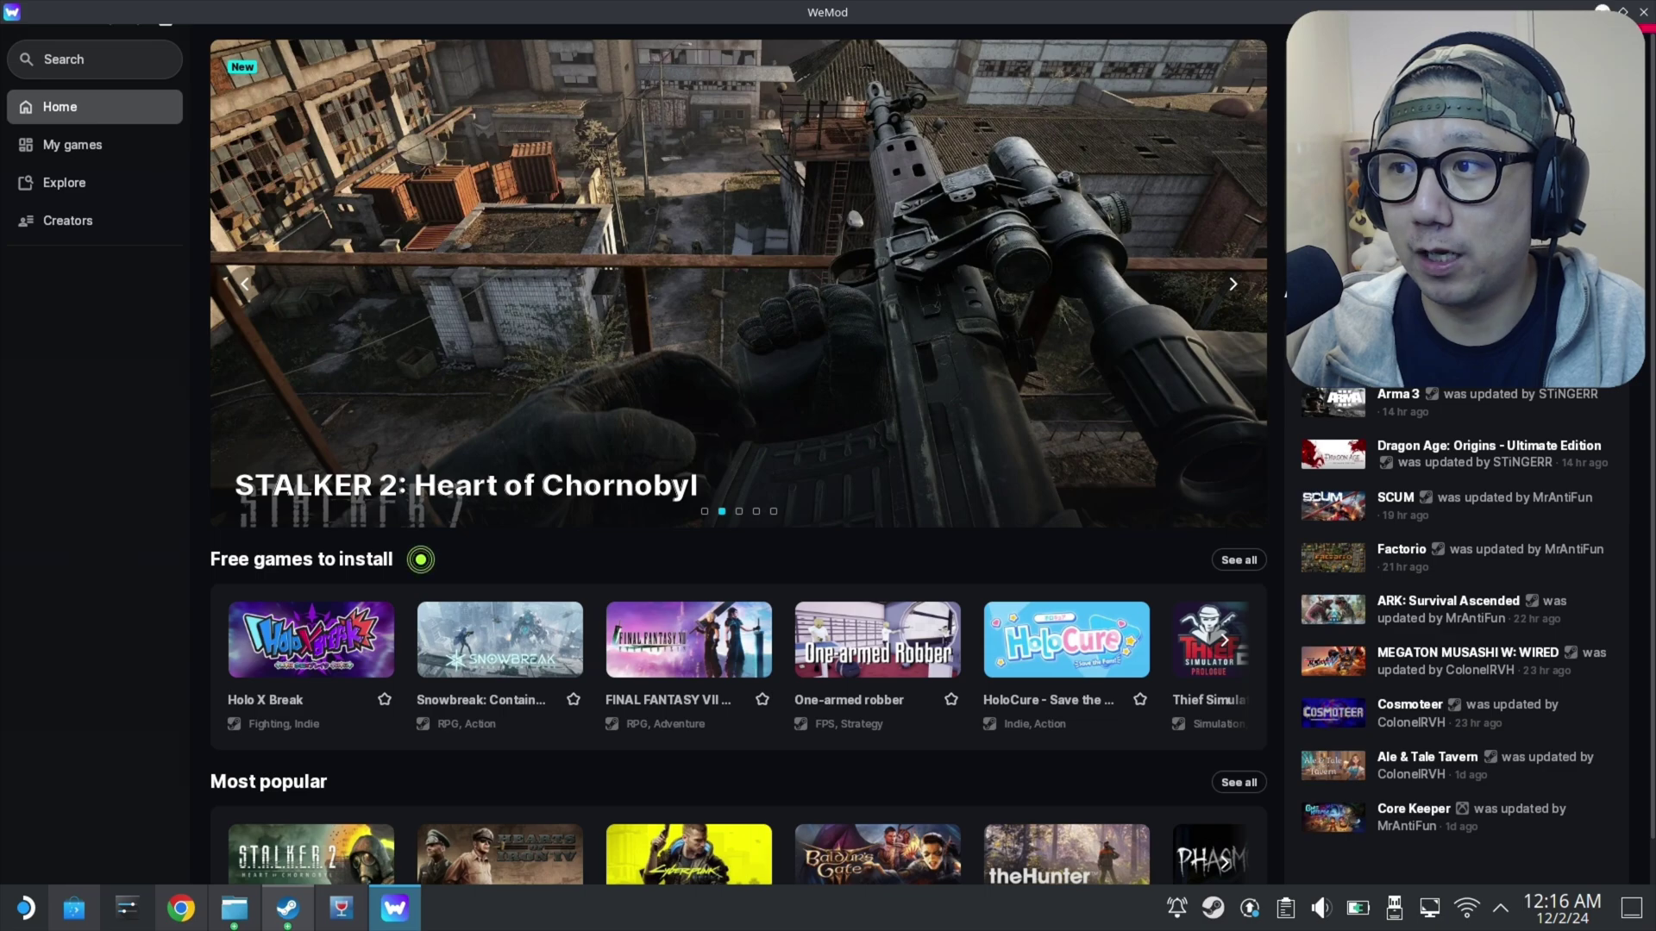
{"action": "left_click", "coordinate": [1623, 11]}
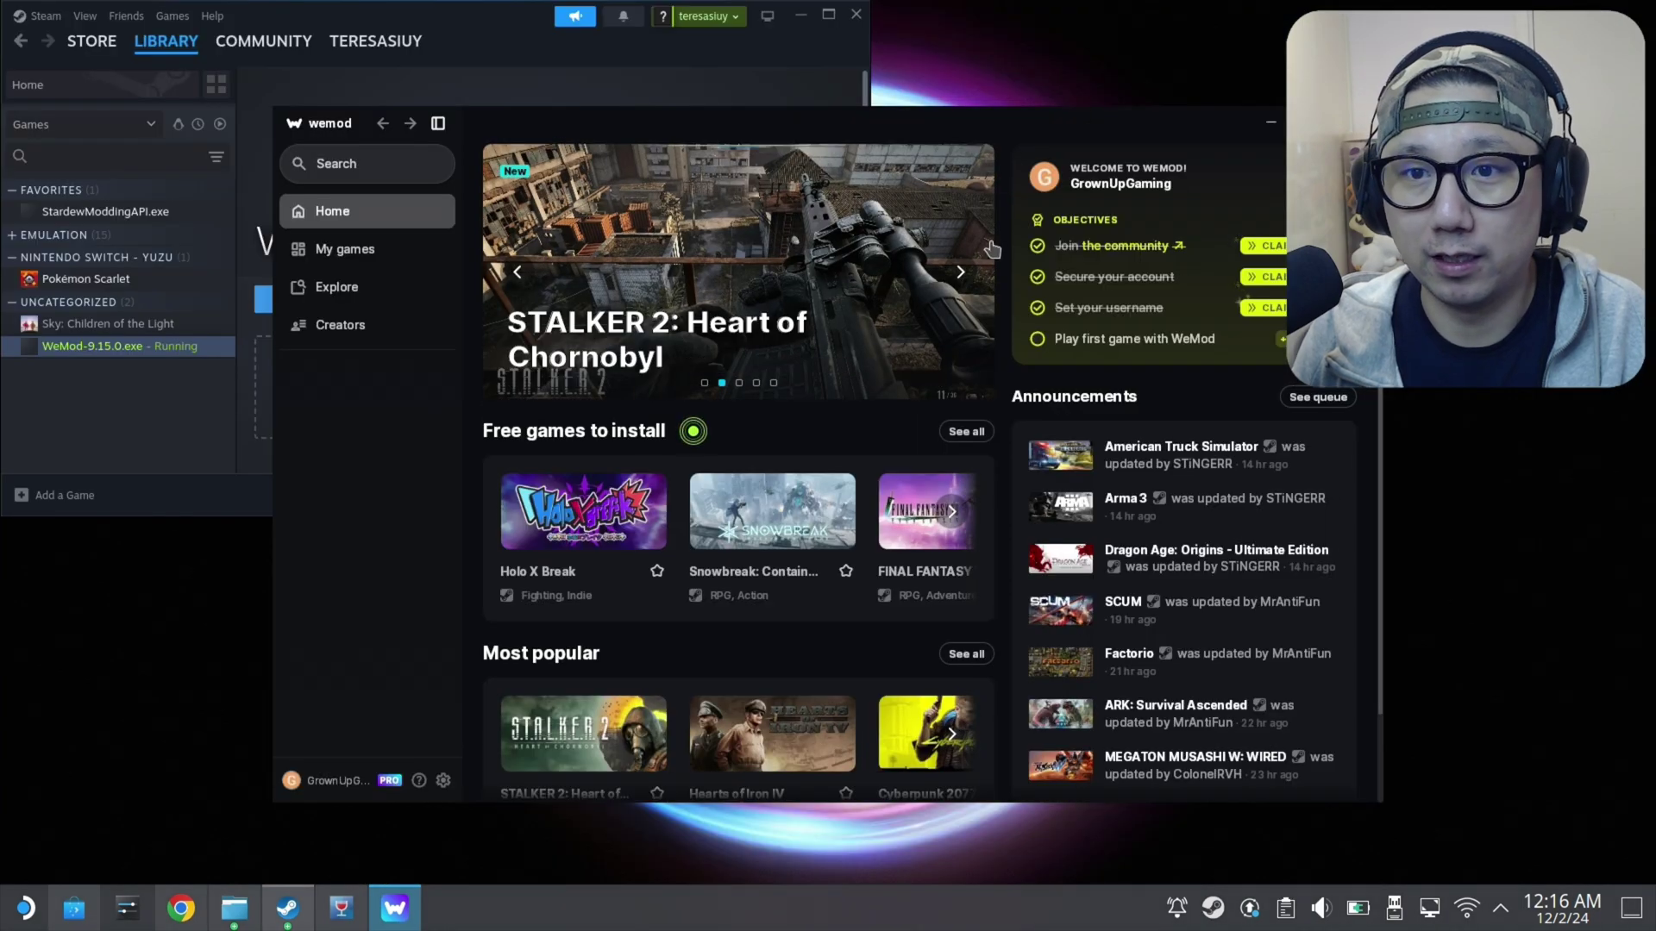
{"action": "left_click_drag", "start_coordinate": [976, 121], "coordinate": [809, 83]}
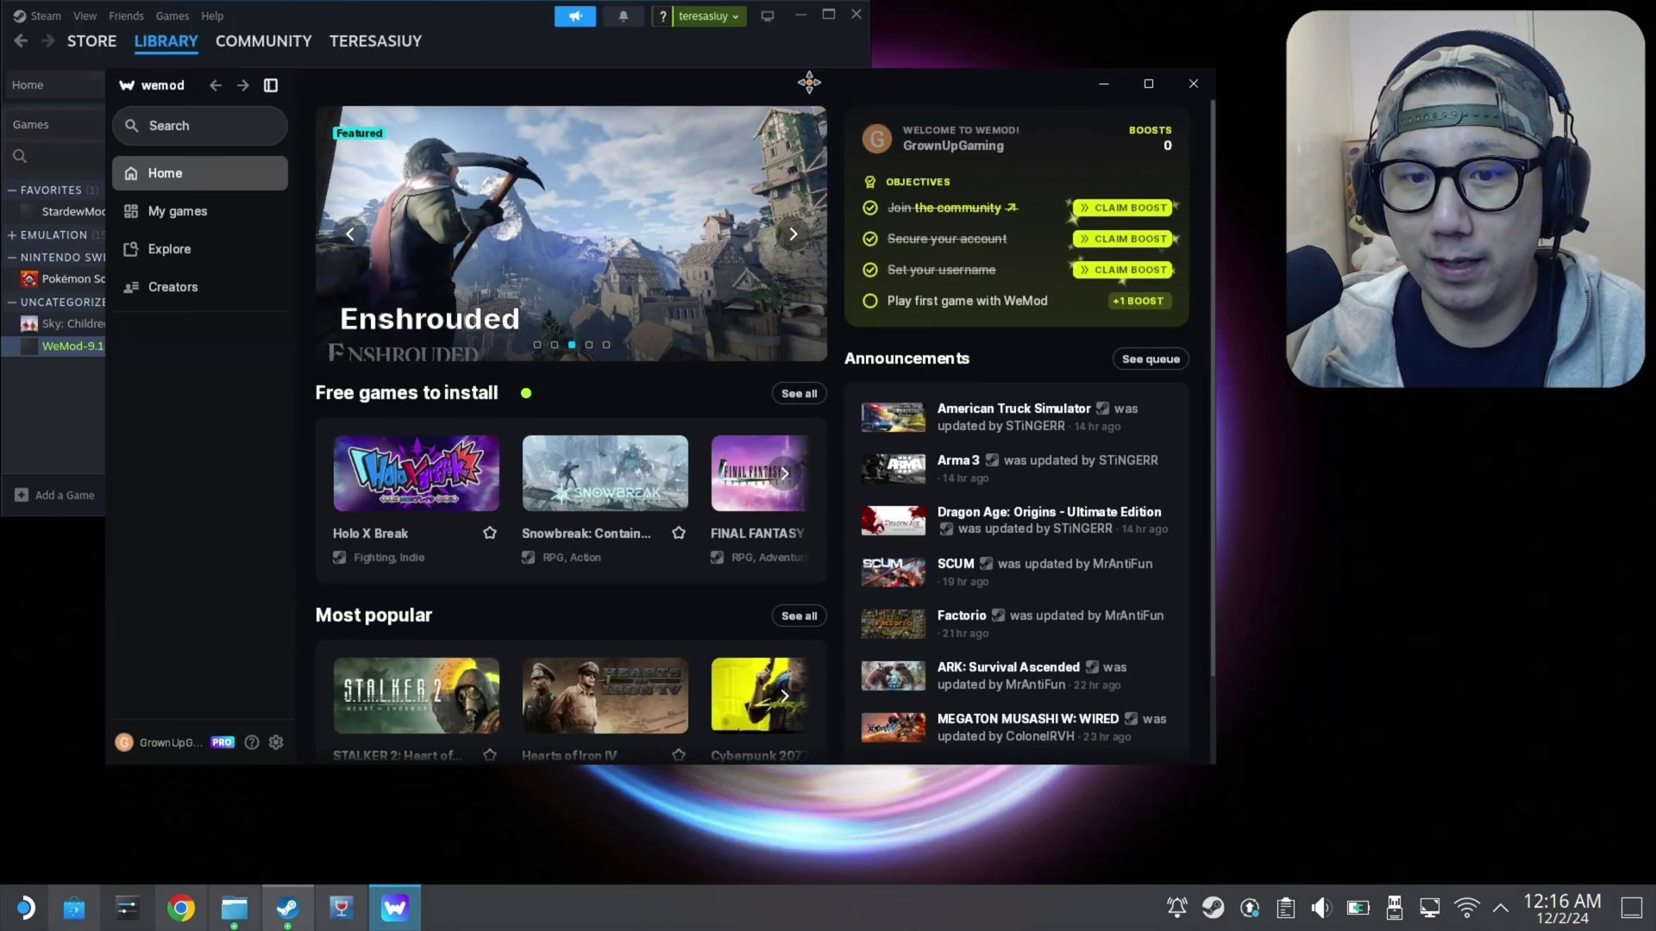
- Open WeMod settings, check the Profile and Billing pages, then return to General showing v9.15.0
{"action": "left_click", "coordinate": [276, 743]}
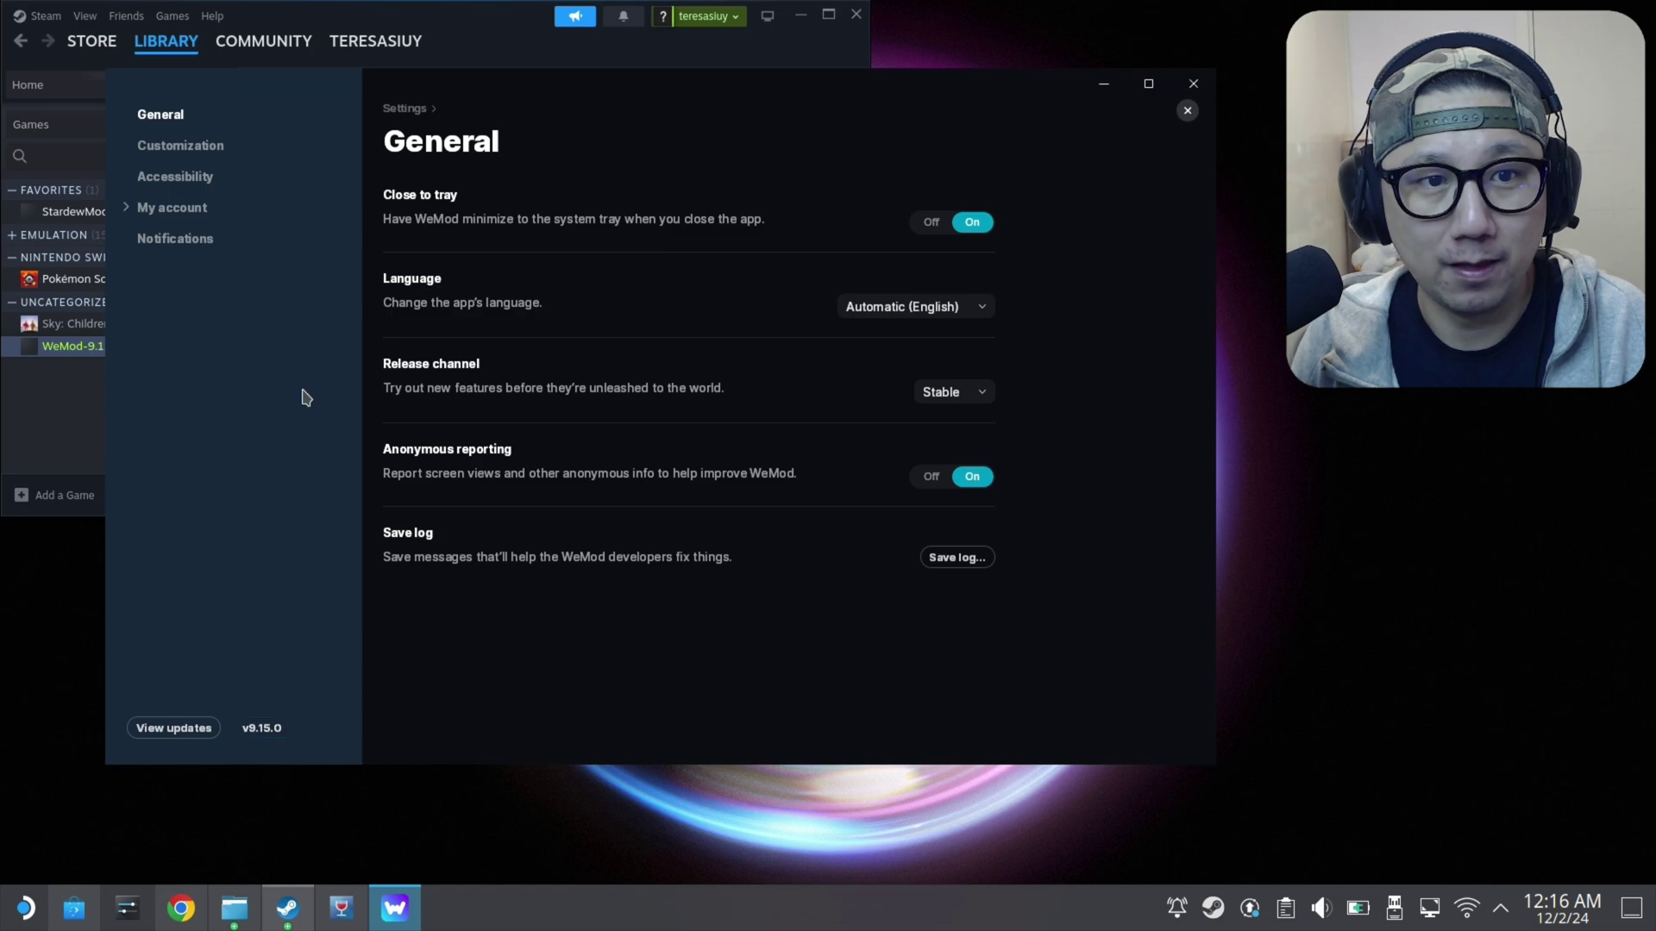
{"action": "left_click", "coordinate": [168, 216]}
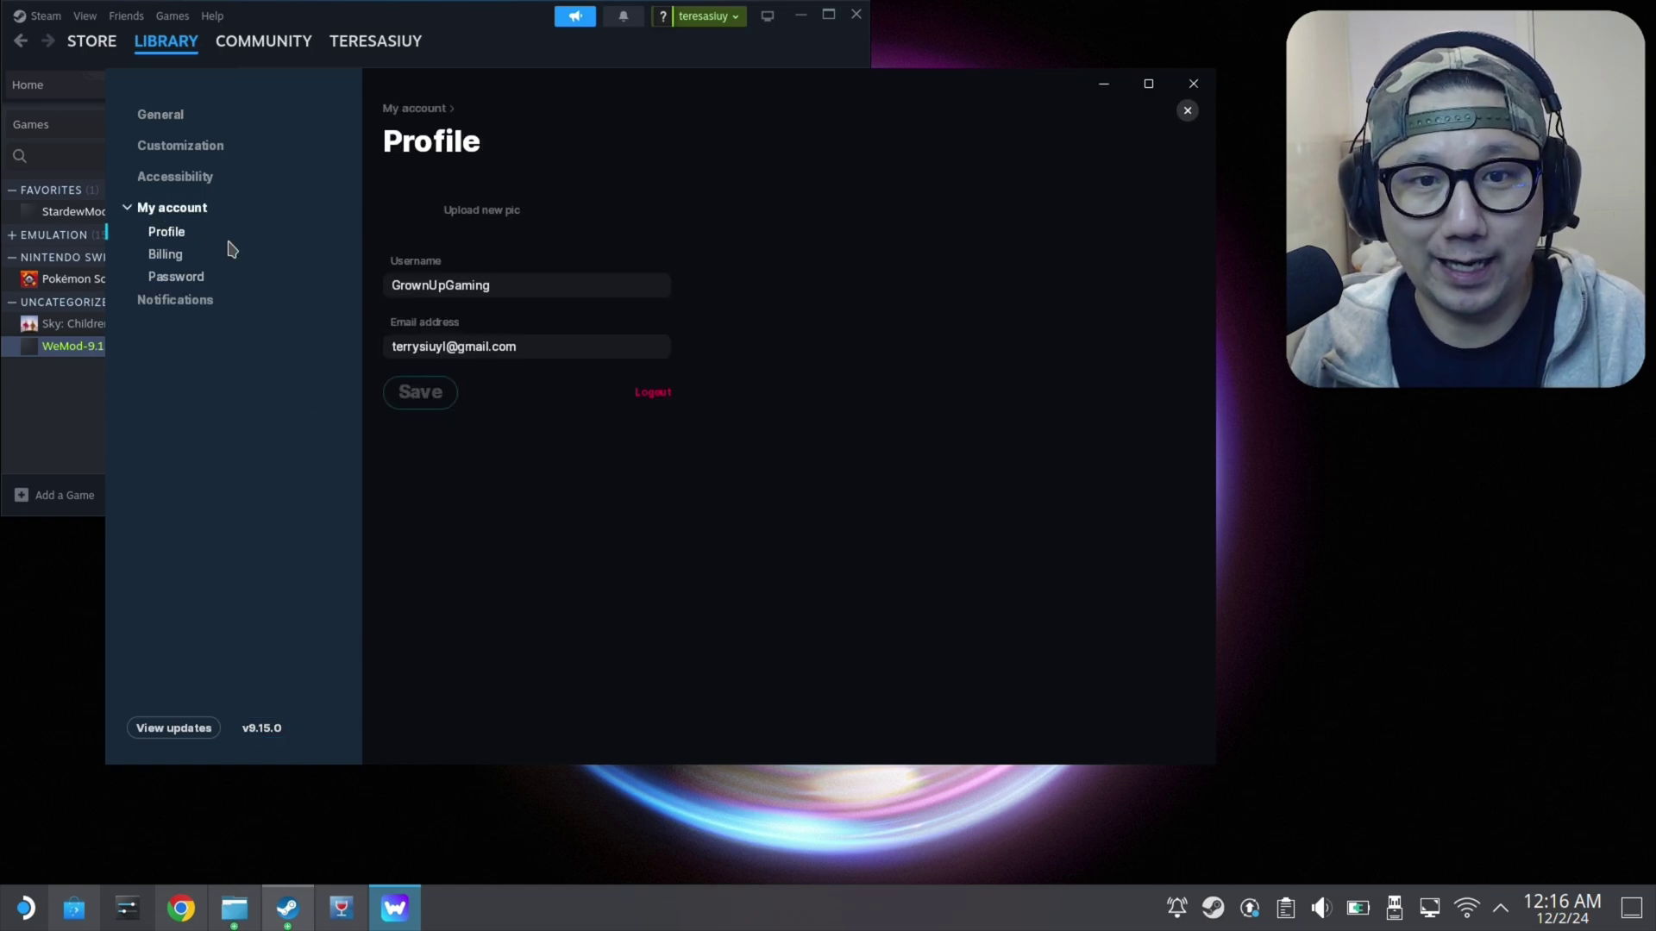
{"action": "left_click", "coordinate": [160, 255]}
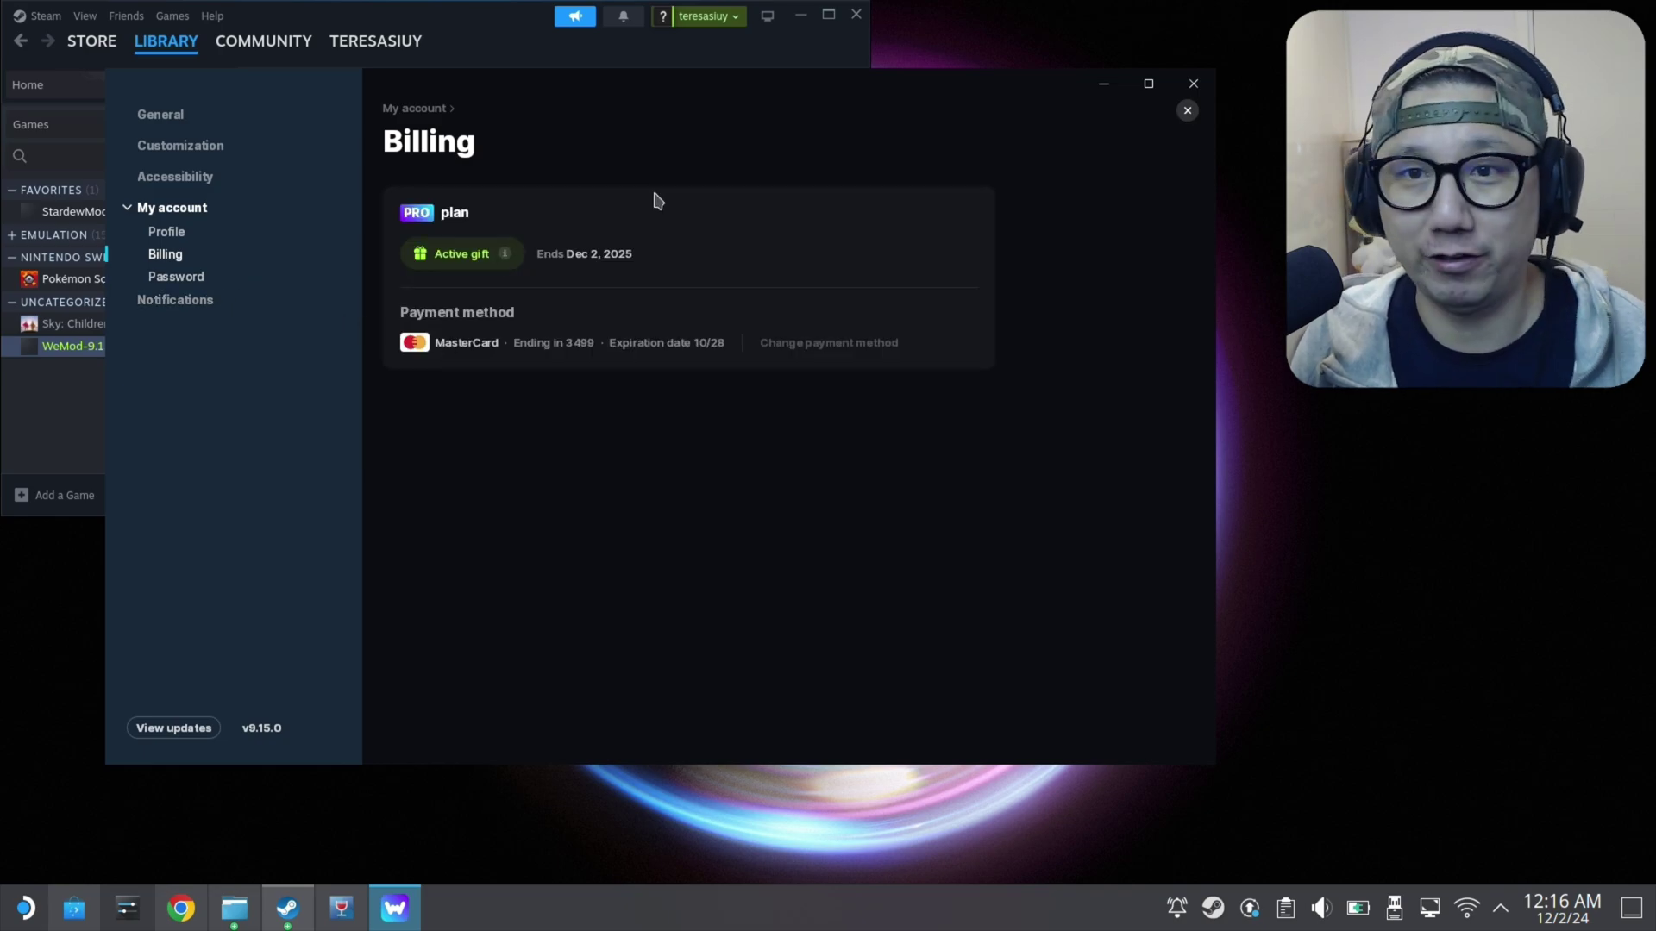
{"action": "left_click", "coordinate": [173, 115]}
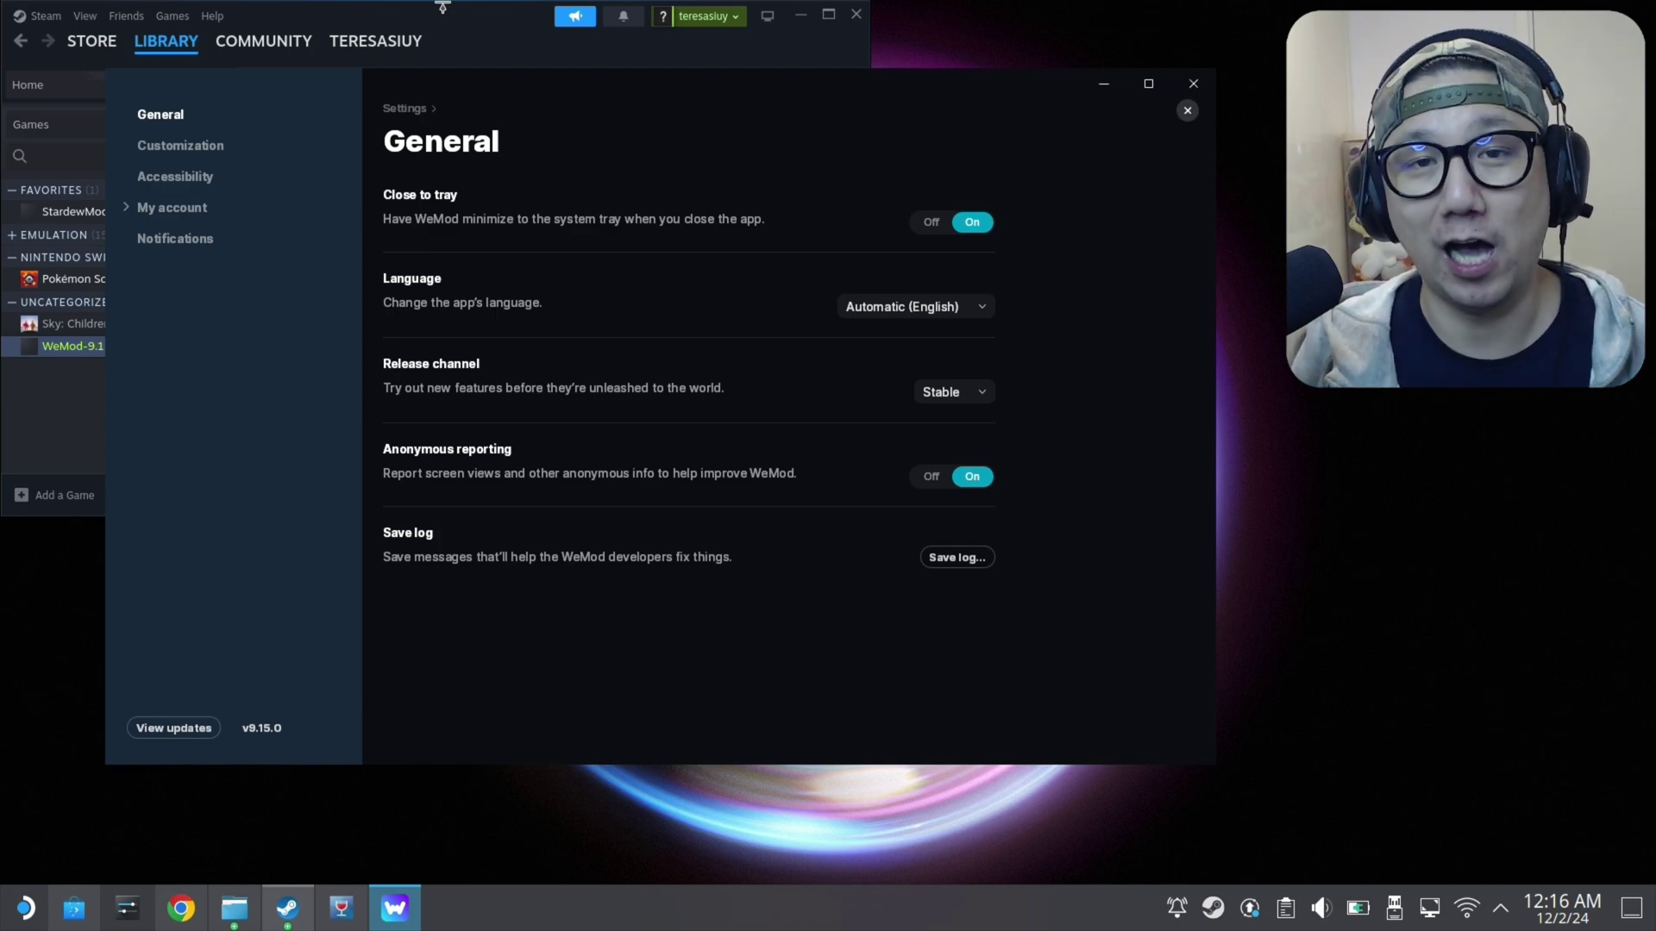
- Close WeMod and stop WeMod-9.15.0.exe in Steam, confirming the exit
{"action": "left_click", "coordinate": [1204, 95]}
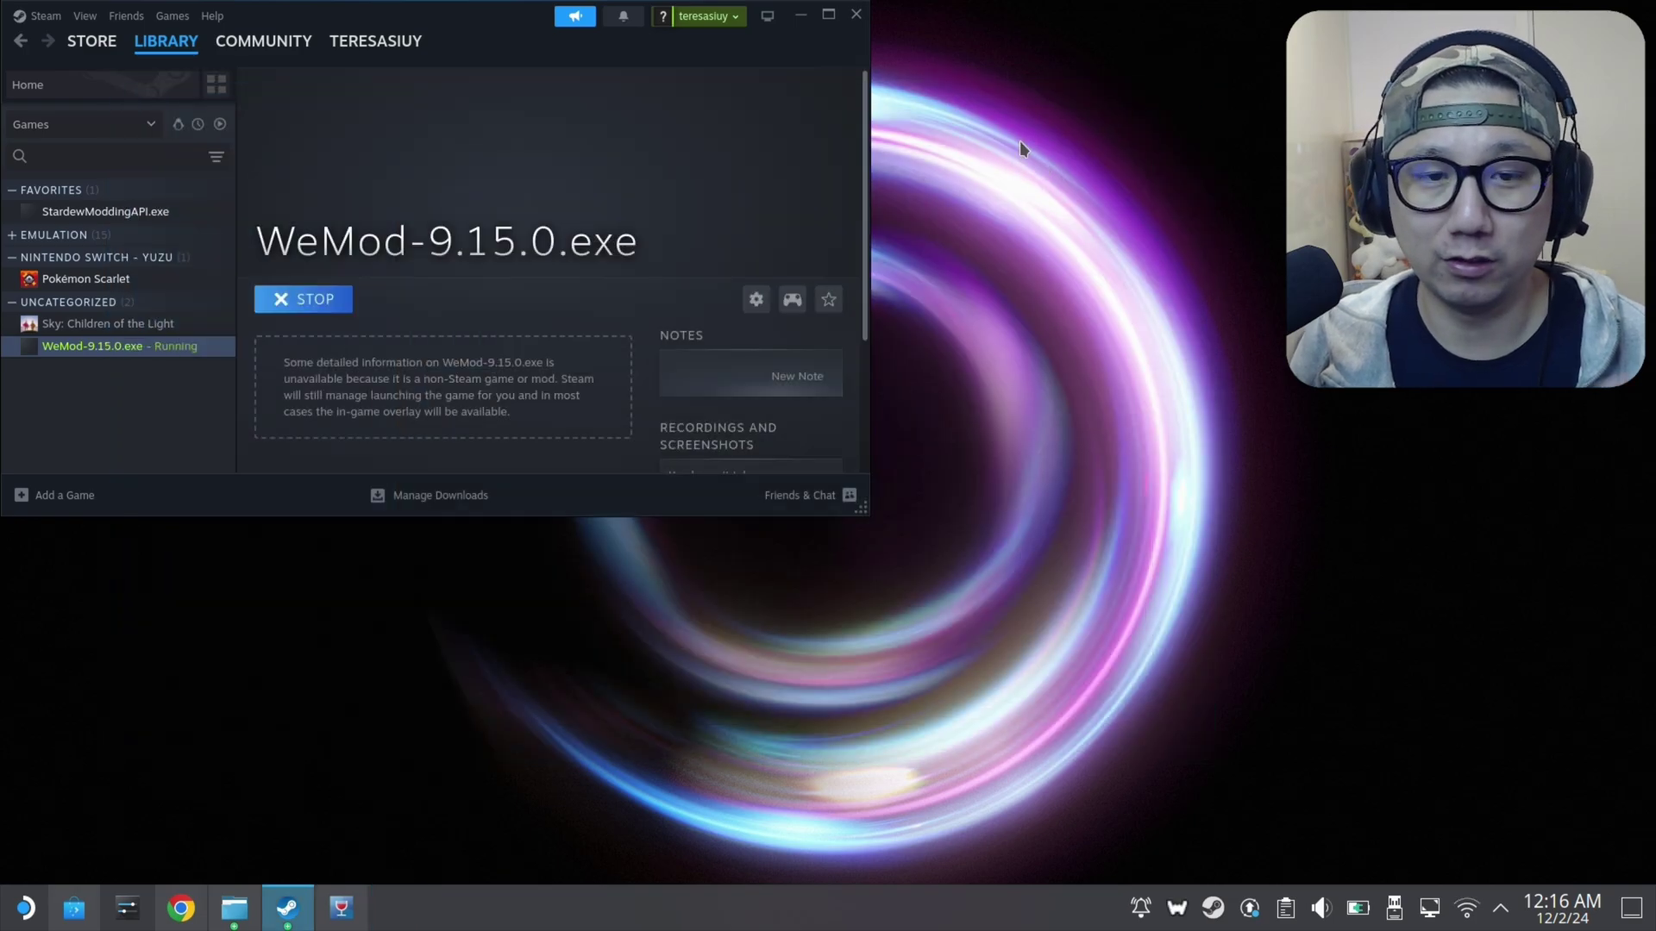
{"action": "left_click", "coordinate": [330, 309]}
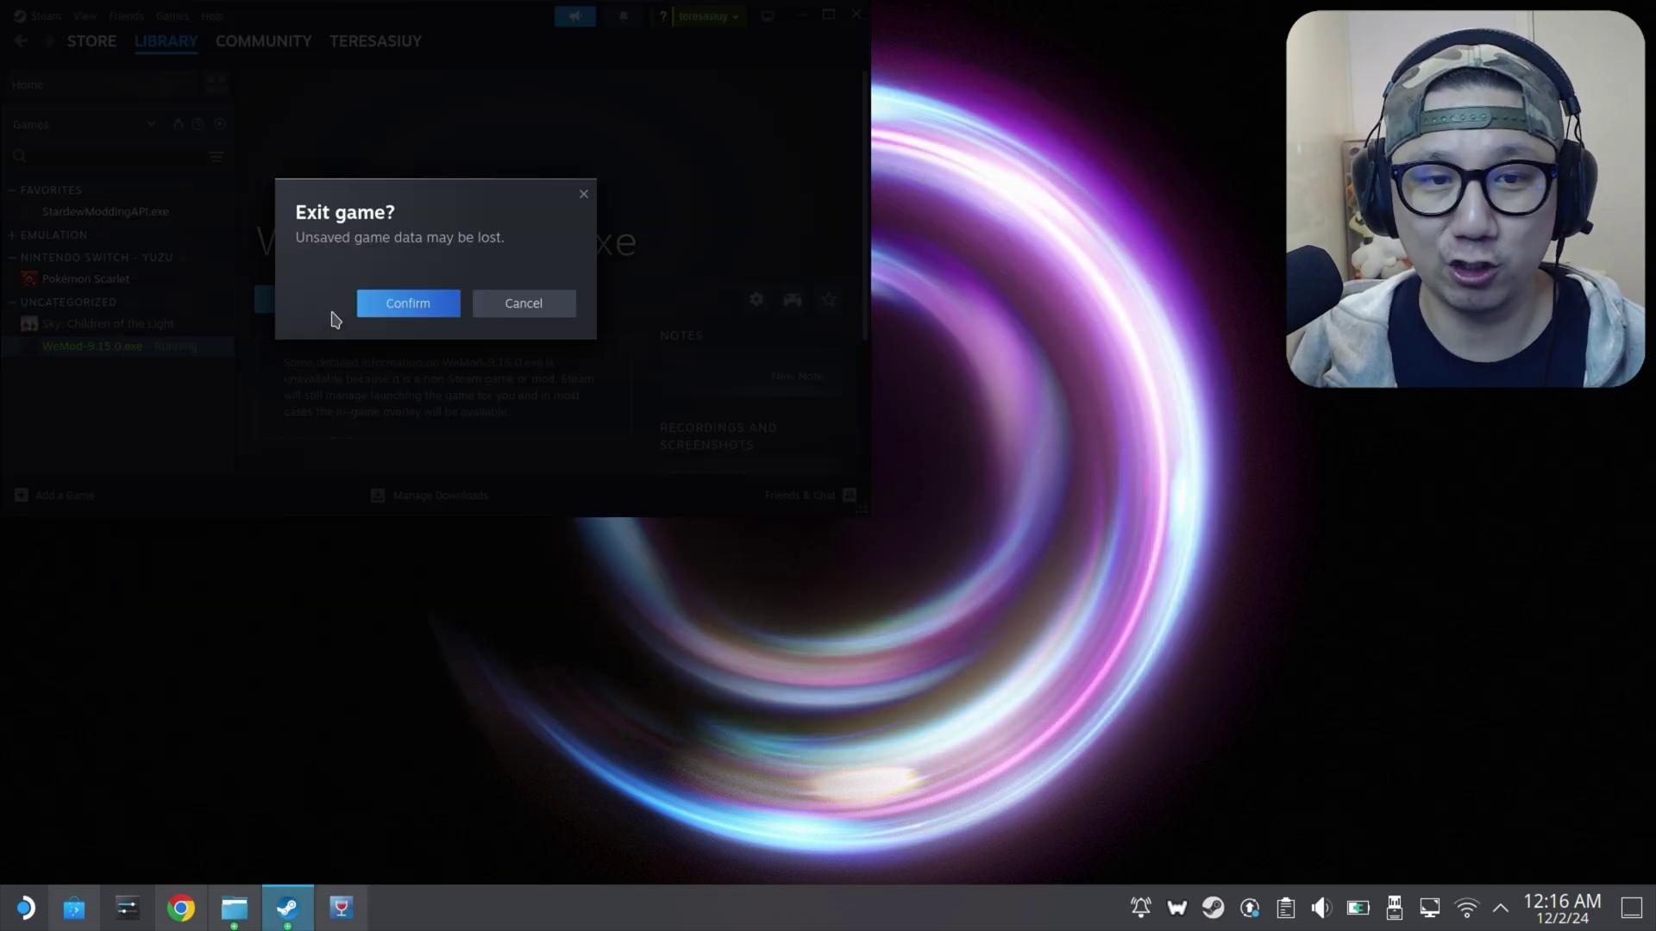
{"action": "left_click", "coordinate": [371, 307]}
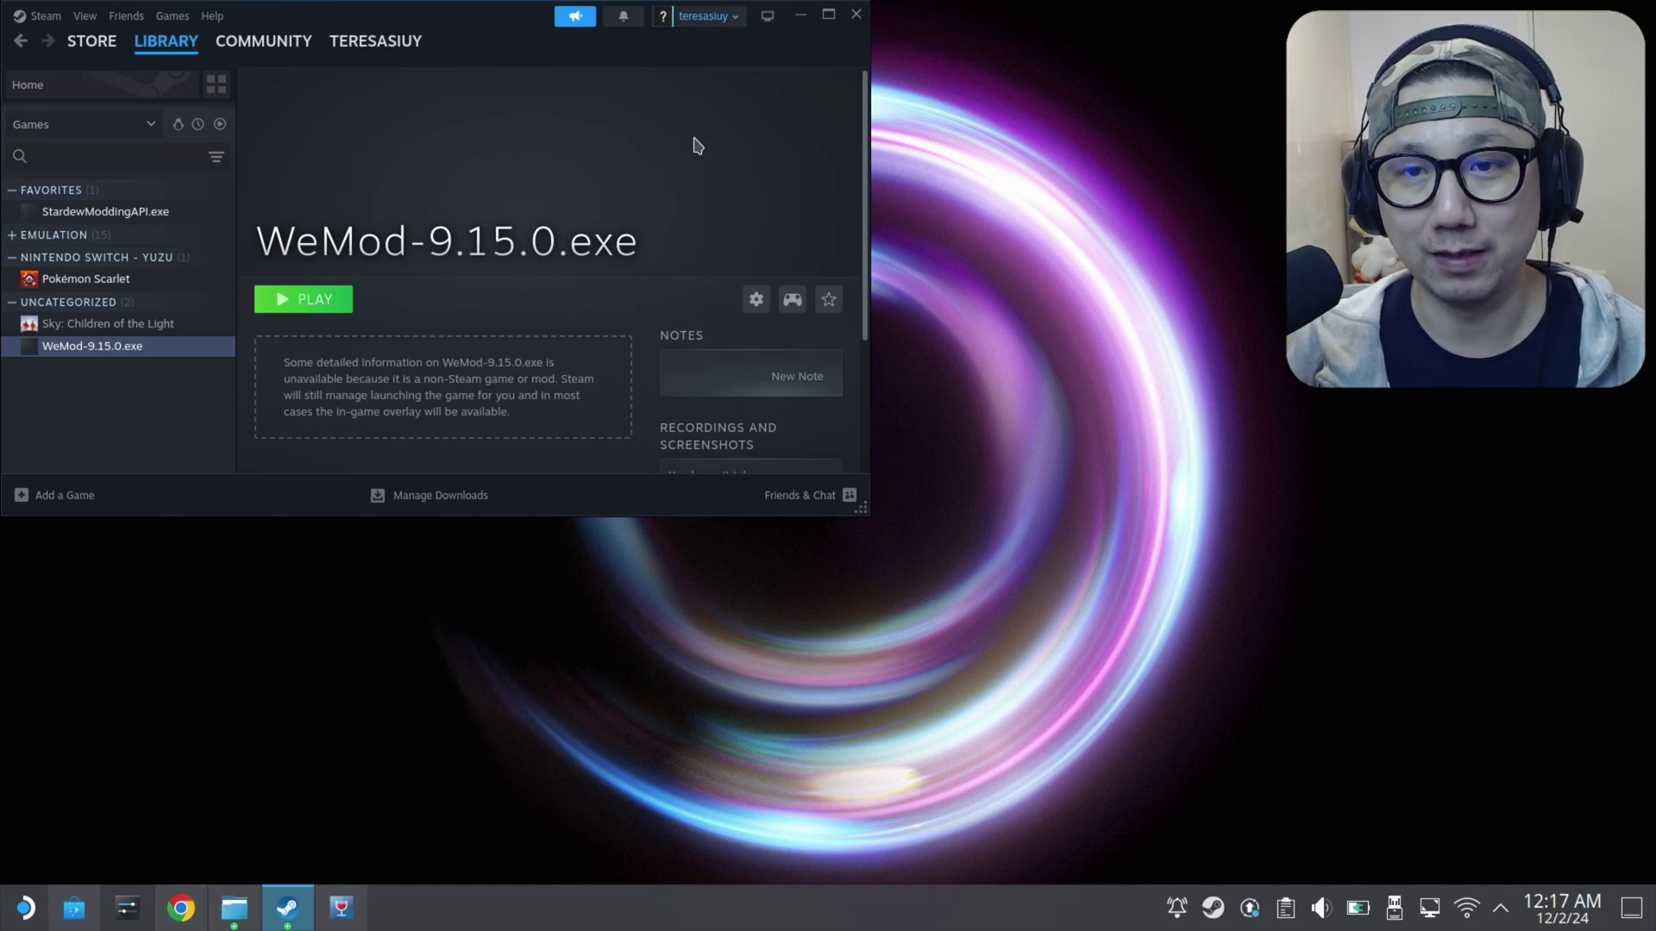
{"action": "left_click", "coordinate": [802, 13]}
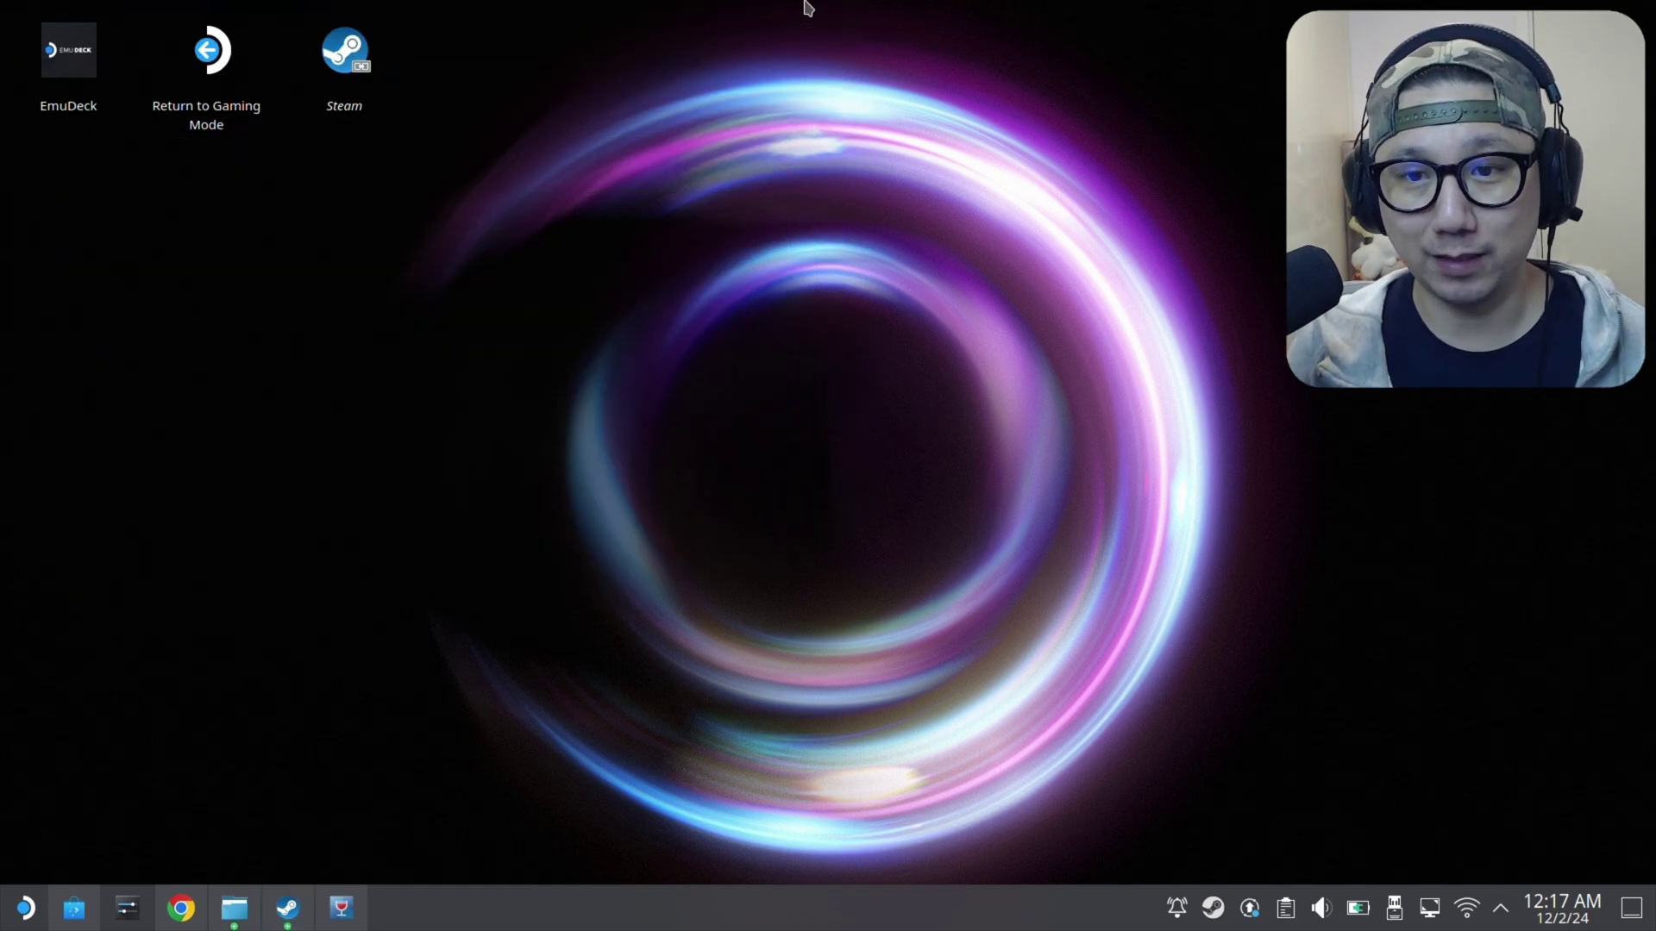